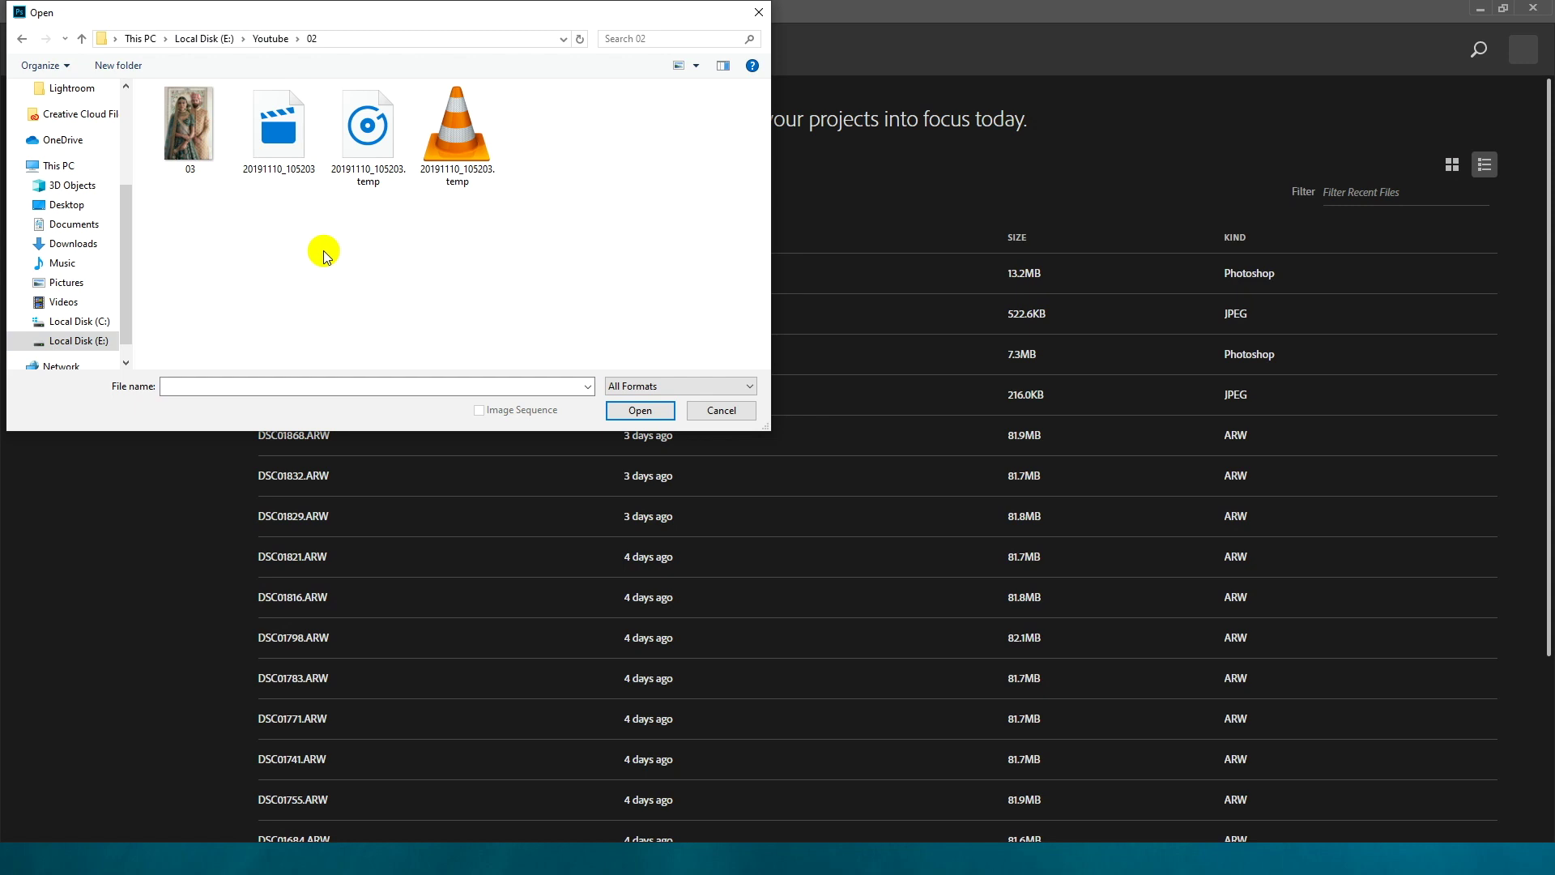
Open the couple photo 03 from the Youtube folder 02
left_click(193, 149)
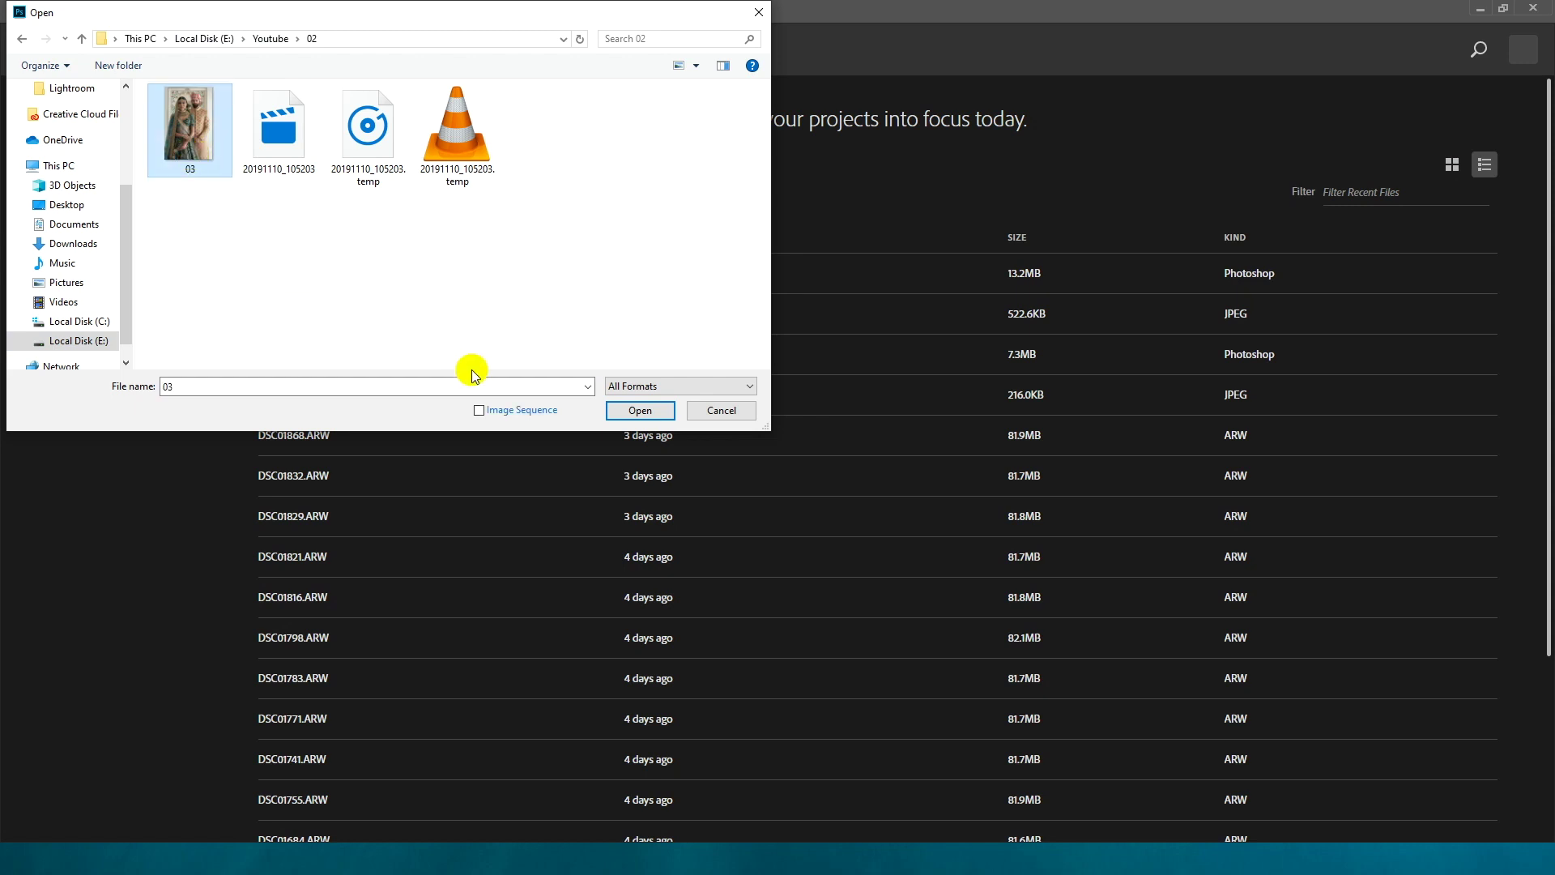
left_click(625, 411)
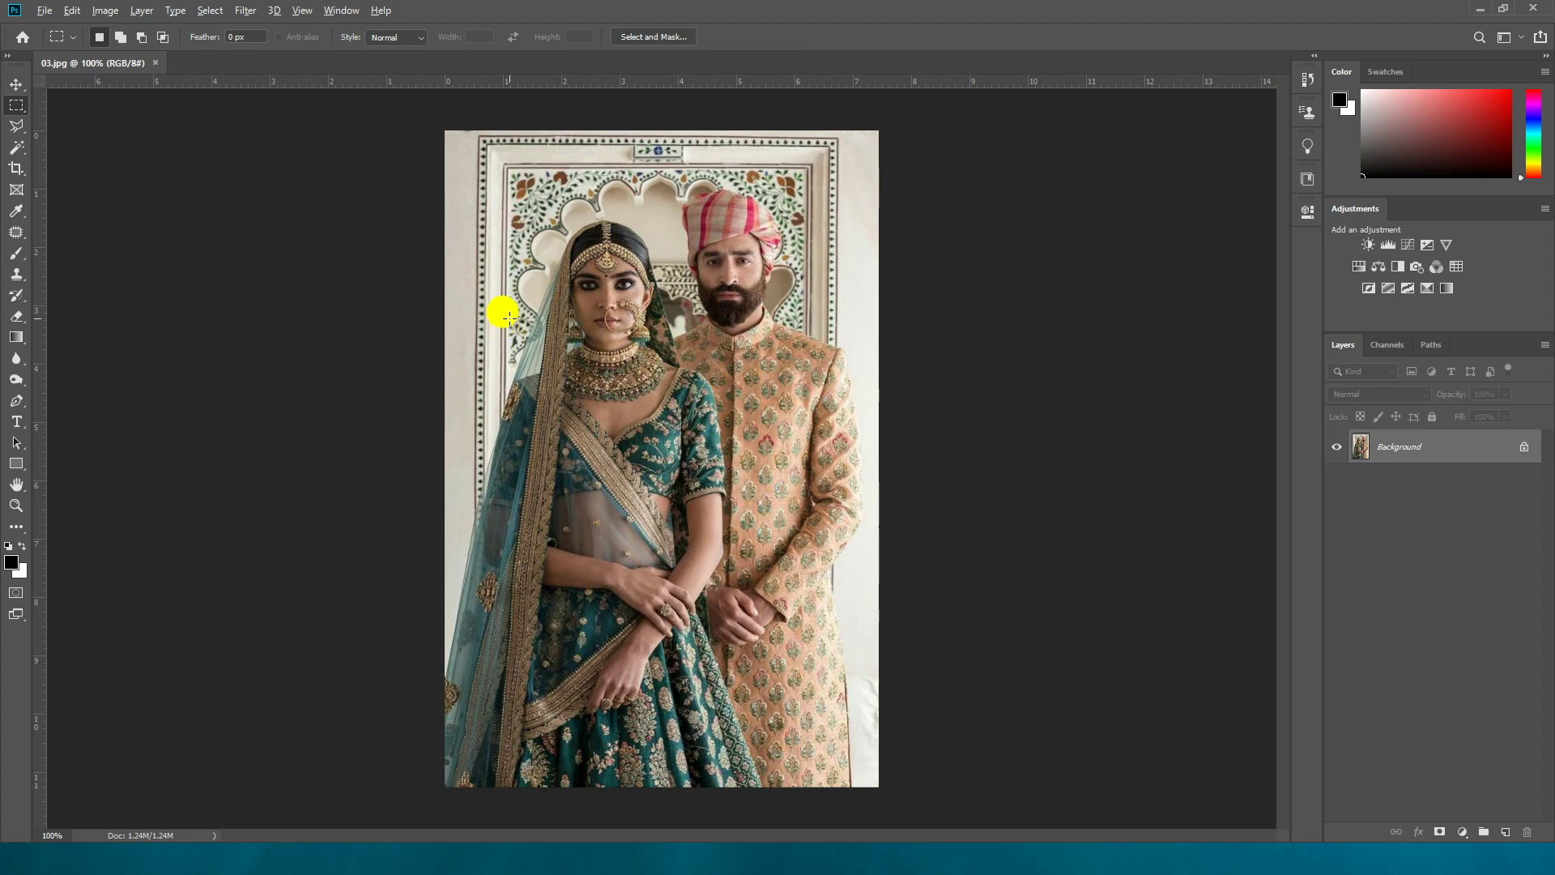
scroll(505, 316, "down", 2)
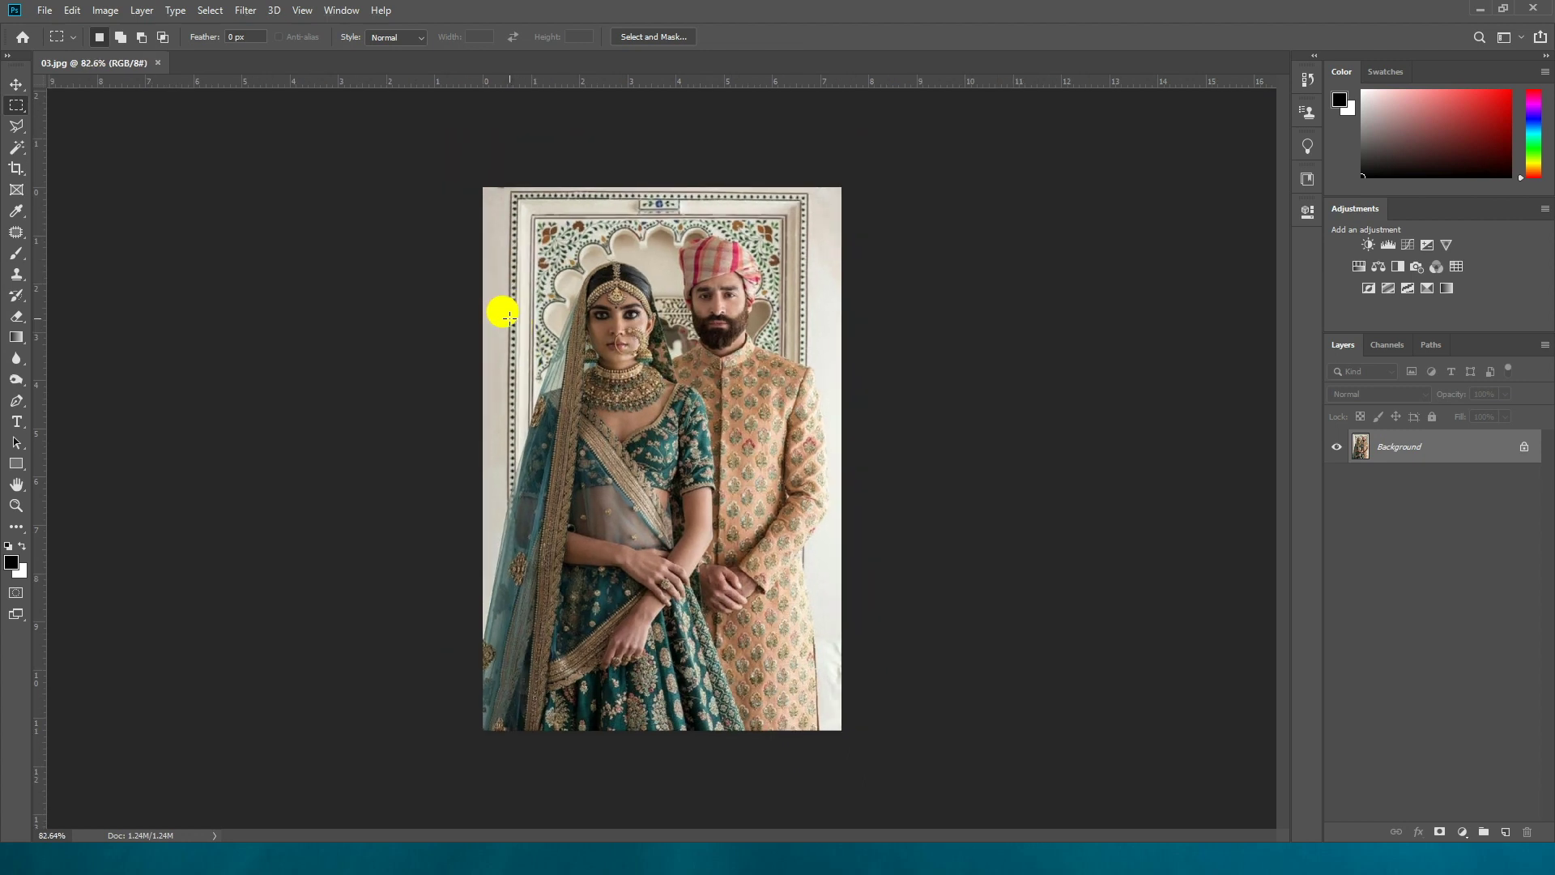
scroll(980, 401, "down", 2)
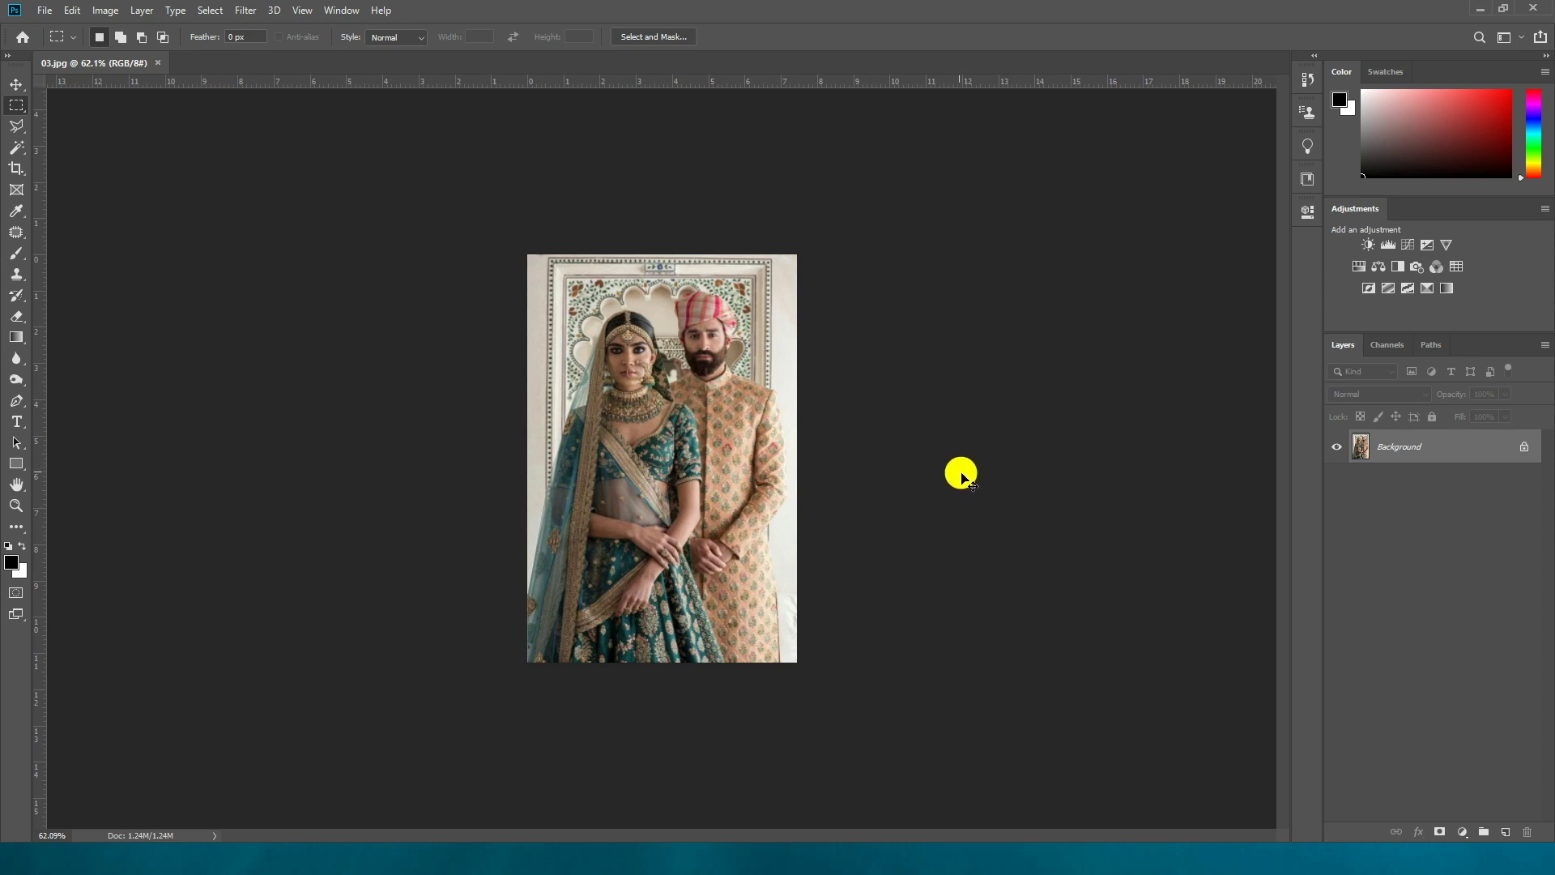
Create a new blank RGB document, 18 × 12 inches at 300 pixels/inch with a white background
left_click(45, 9)
left_click(70, 29)
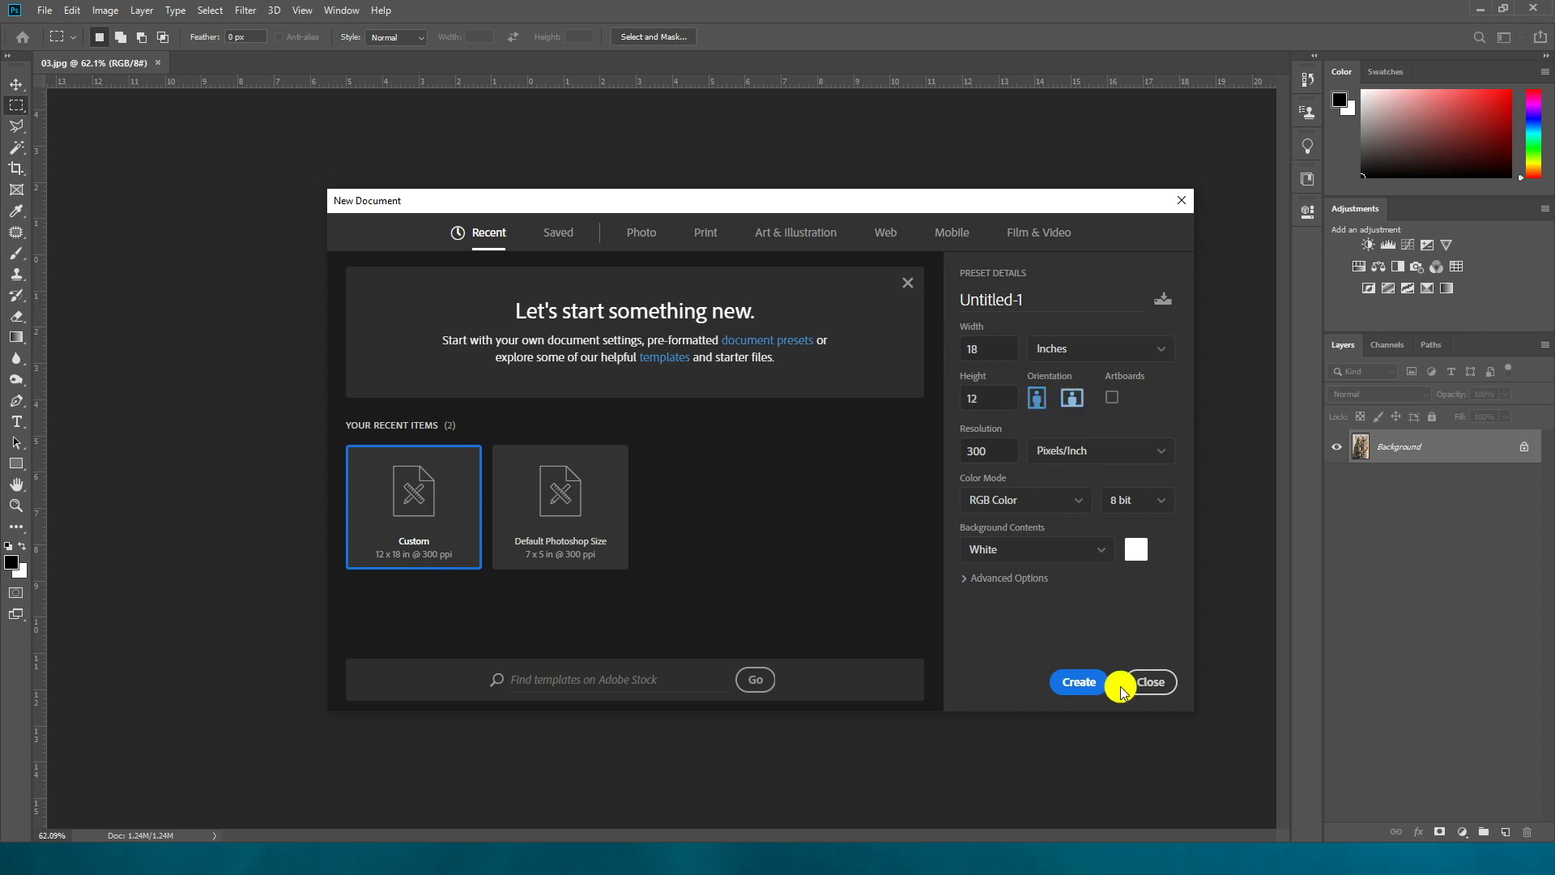
left_click(1078, 681)
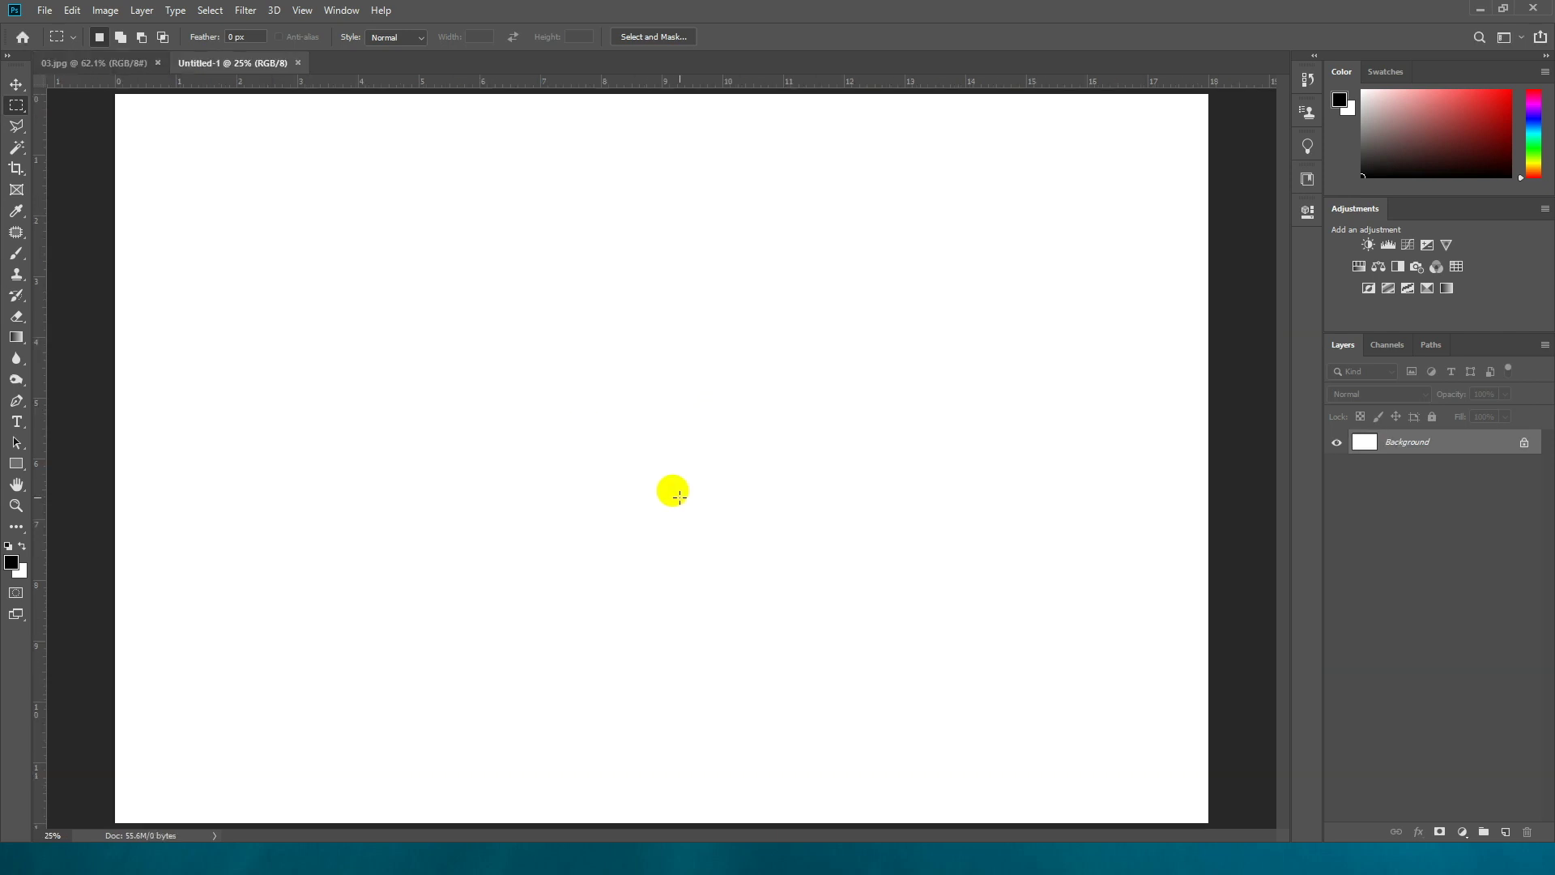
scroll(679, 496, "down", 1)
Copy the couple photo from 03.jpg into the blank document as a new layer
left_click(115, 61)
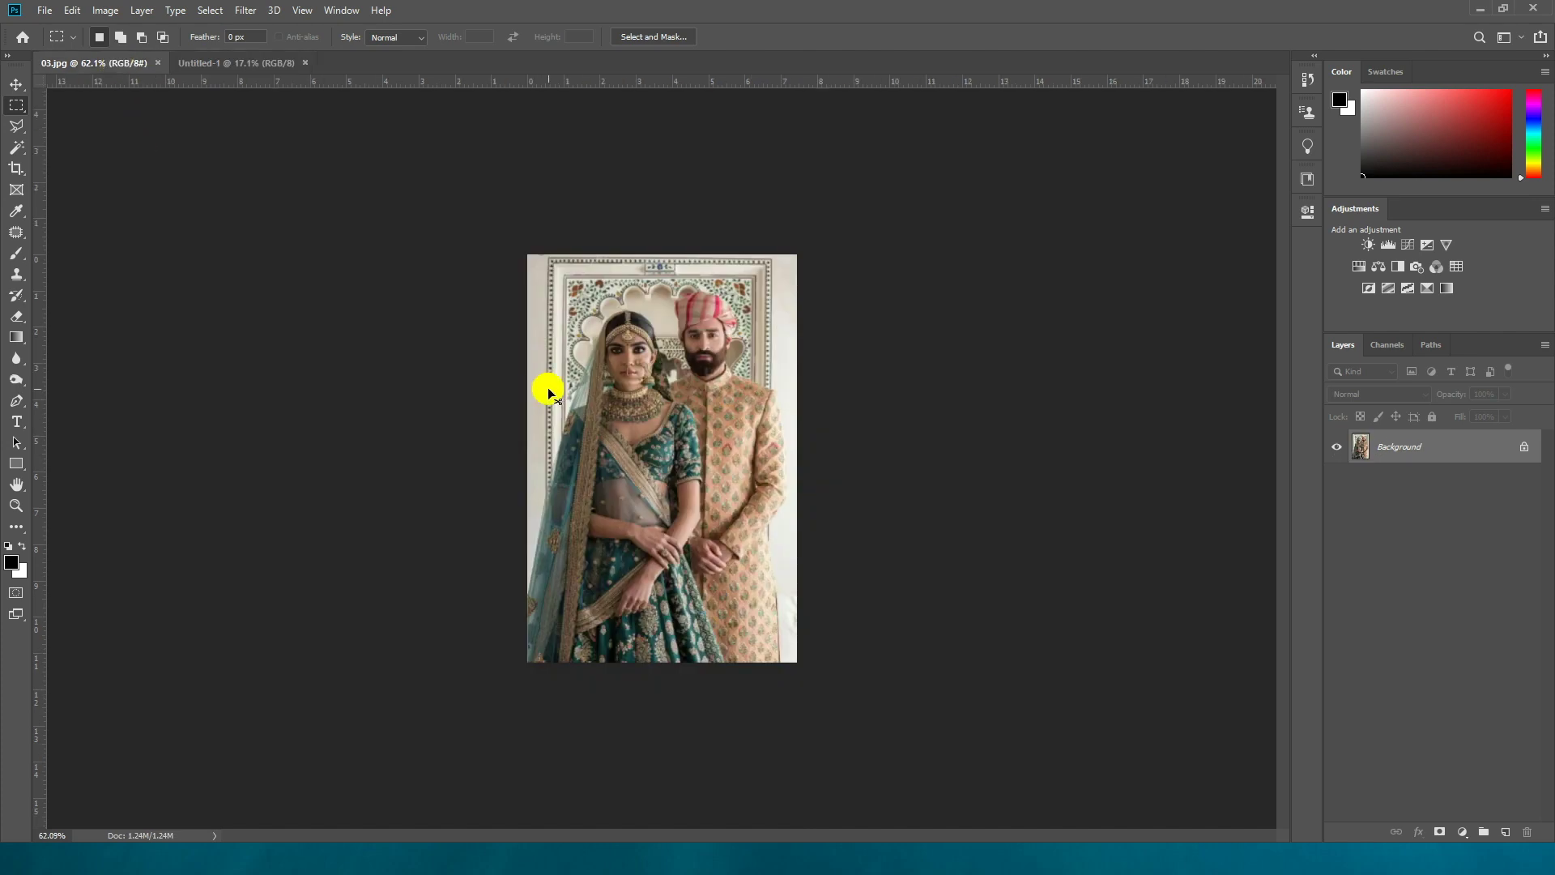
left_click(233, 63)
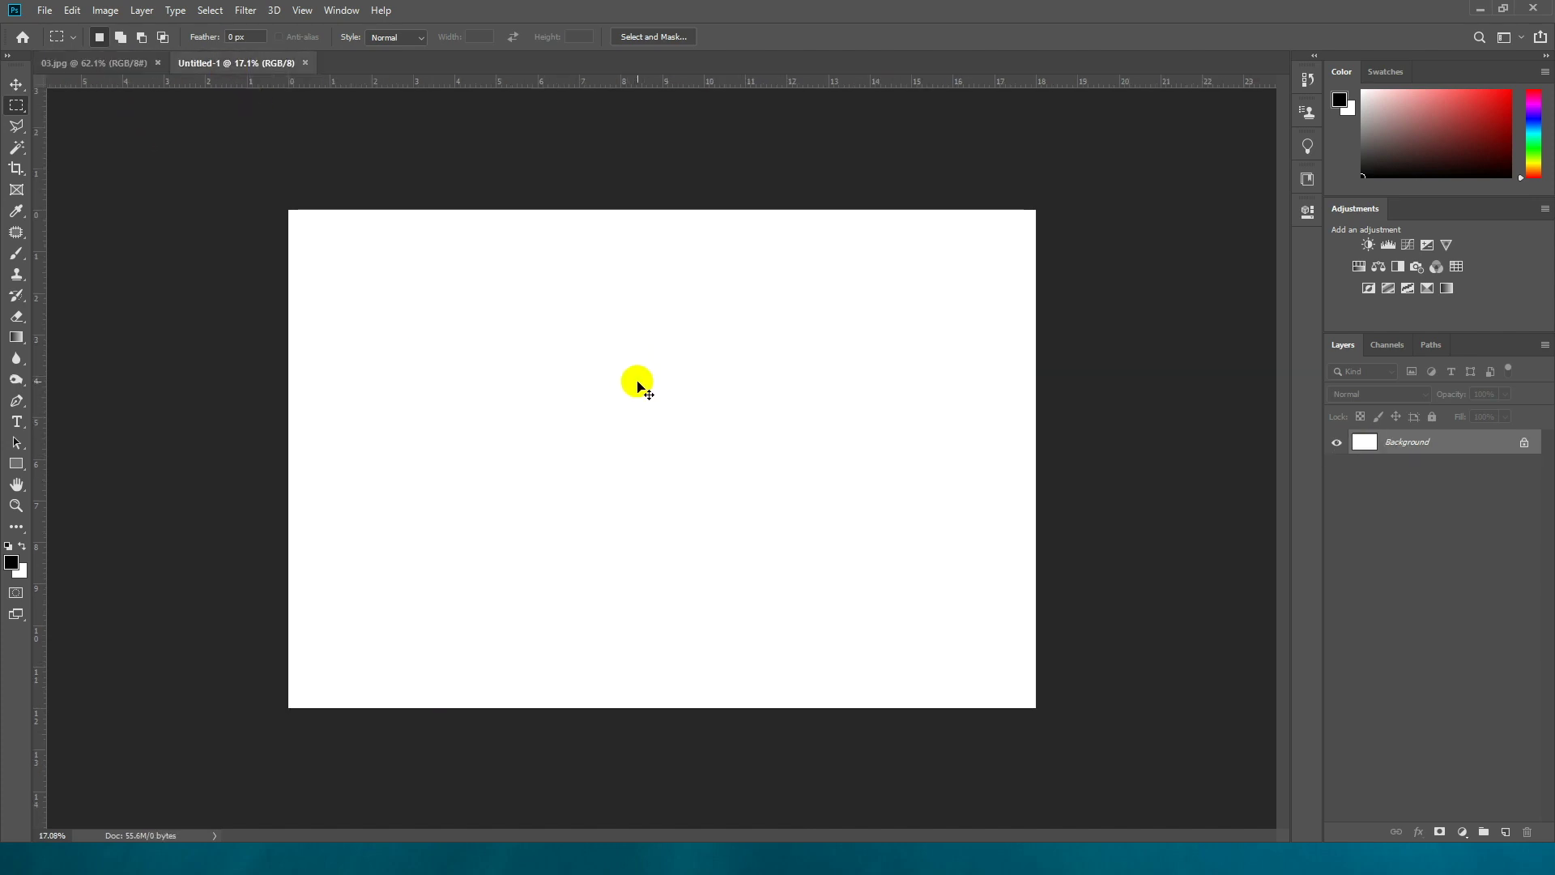
key("ctrl+v")
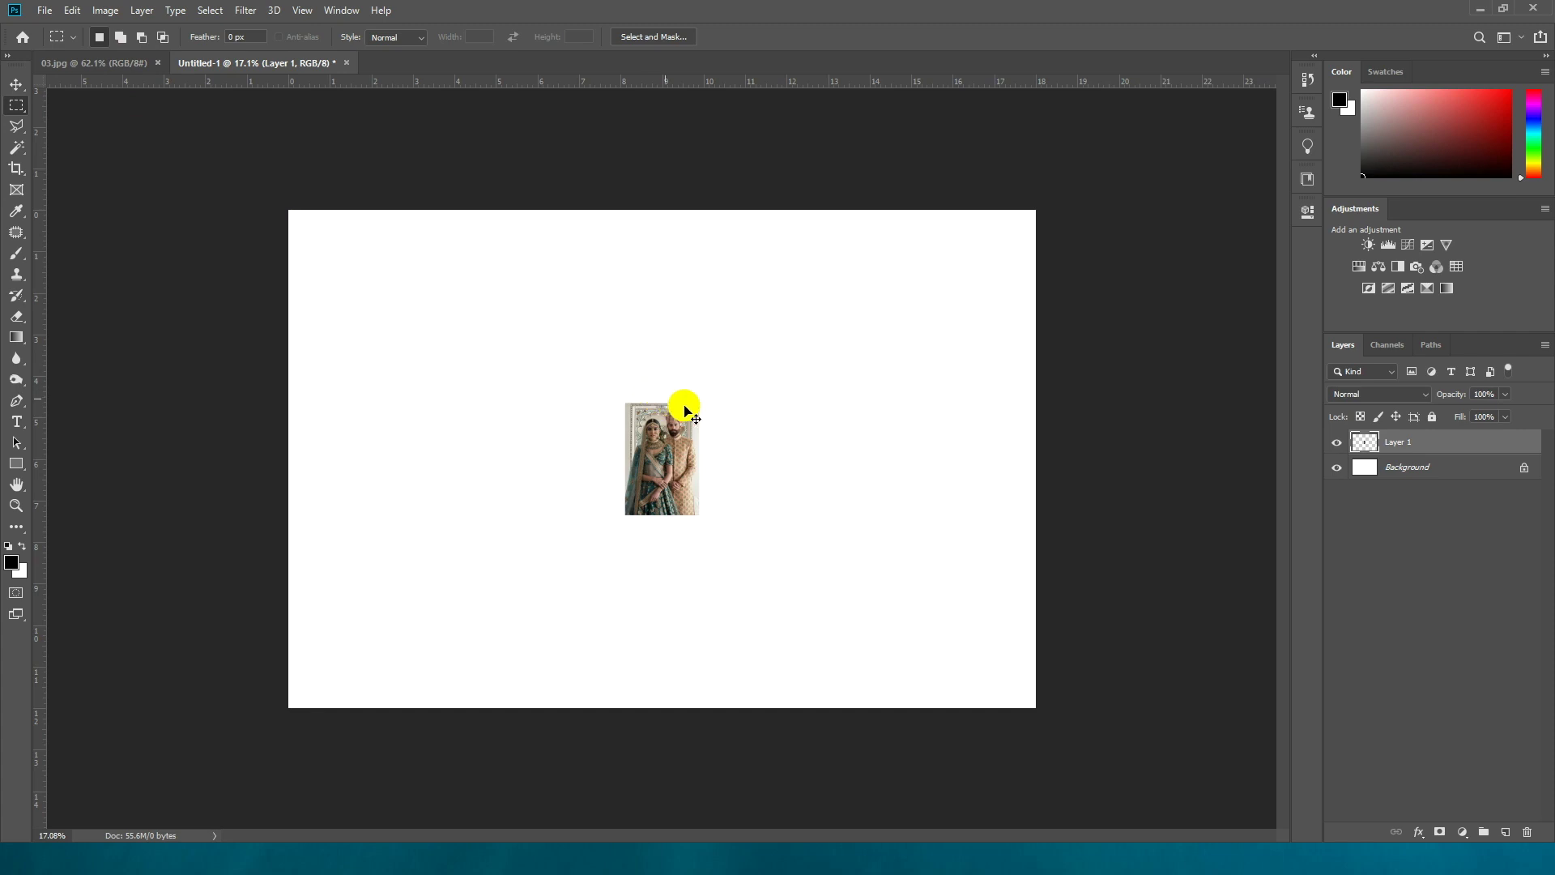
Scale the pasted photo up proportionally around its centre to about 5.13 × 7.76 inches and apply the transform
key("ctrl+t")
left_click_drag(698, 403, 795, 309)
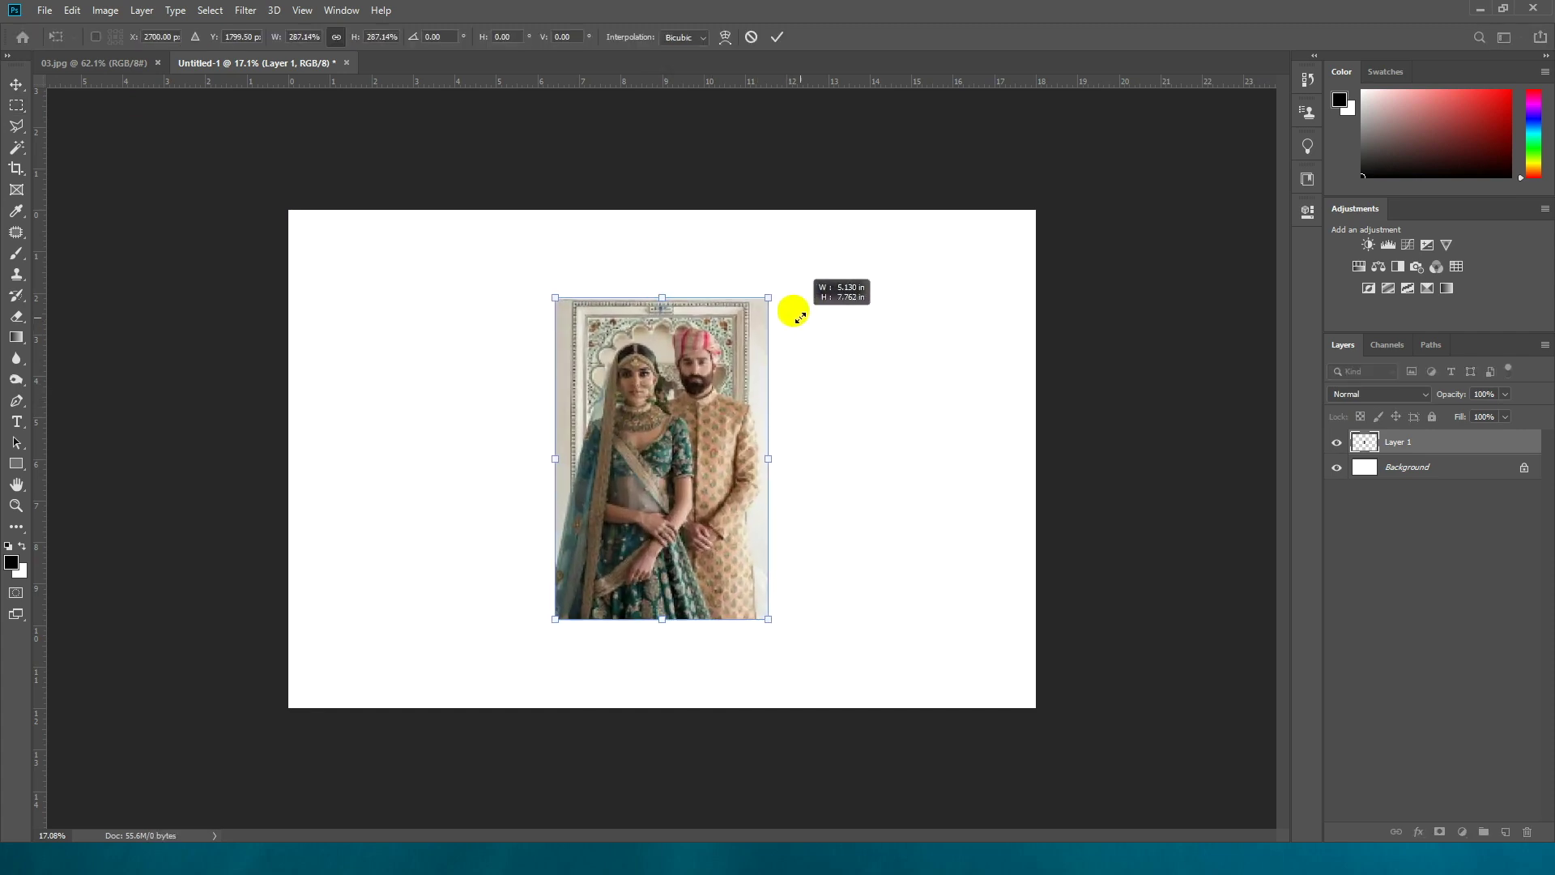
left_click(770, 37)
key("ctrl+plus")
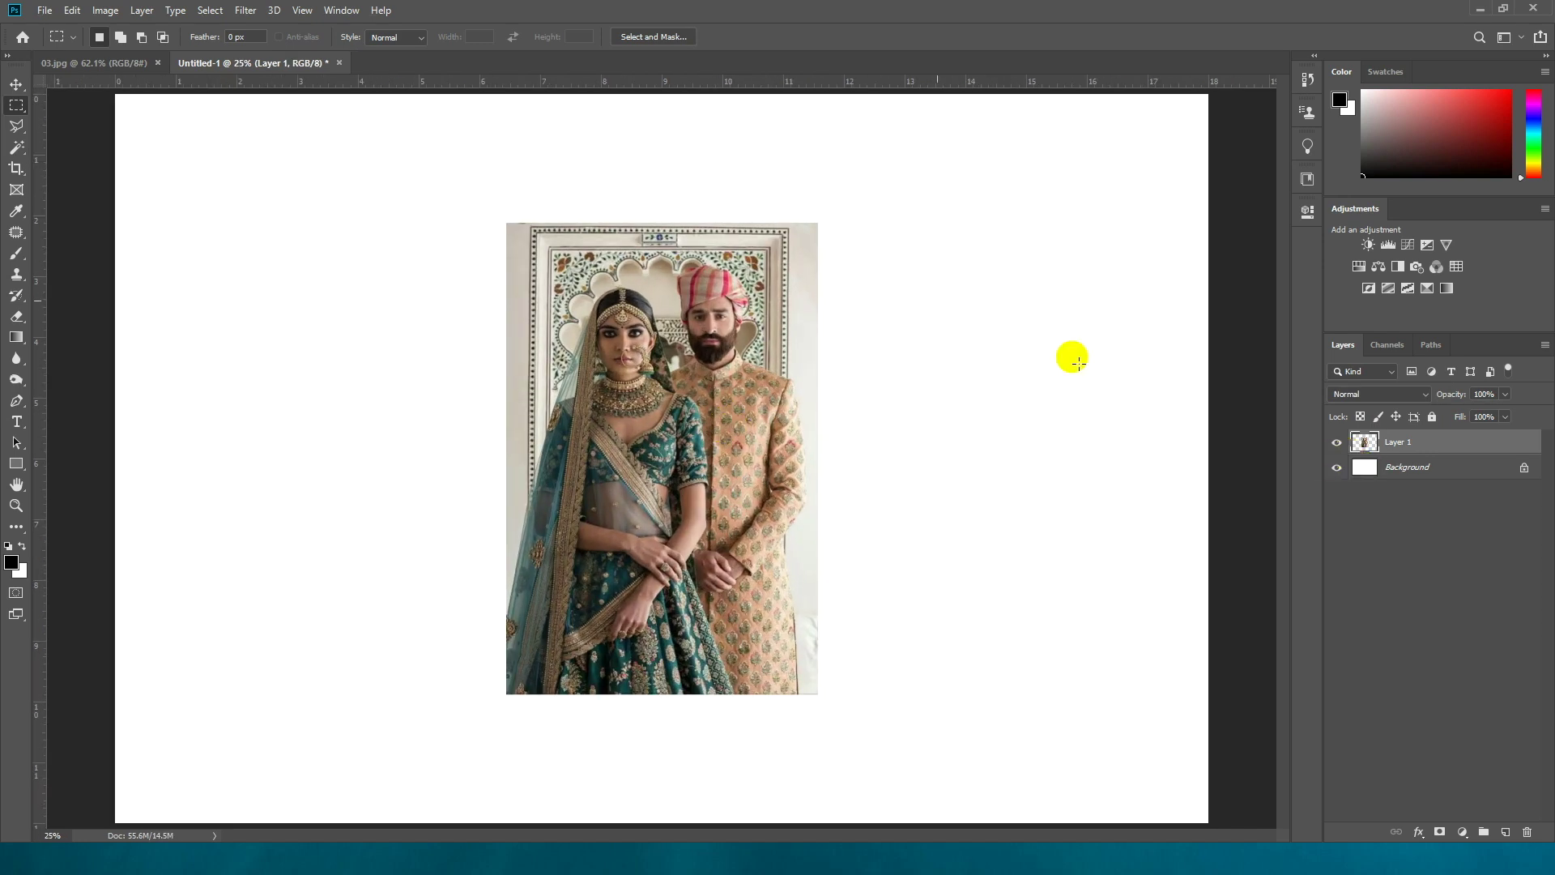
Start Select and Mask on the couple photo and set the preview transparency to 48%
left_click(662, 36)
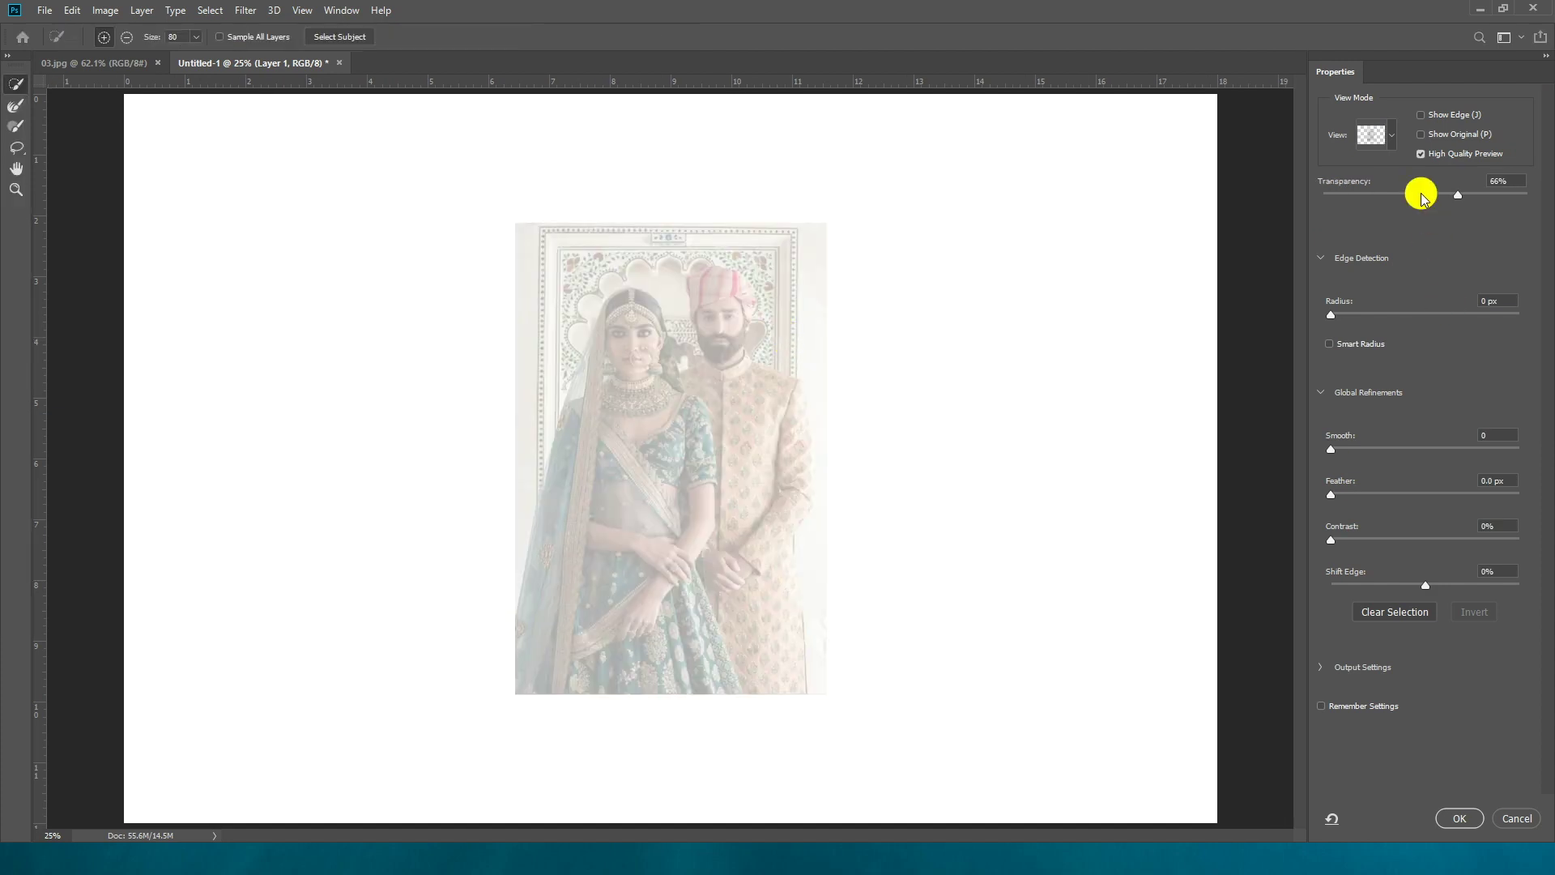
left_click(1421, 200)
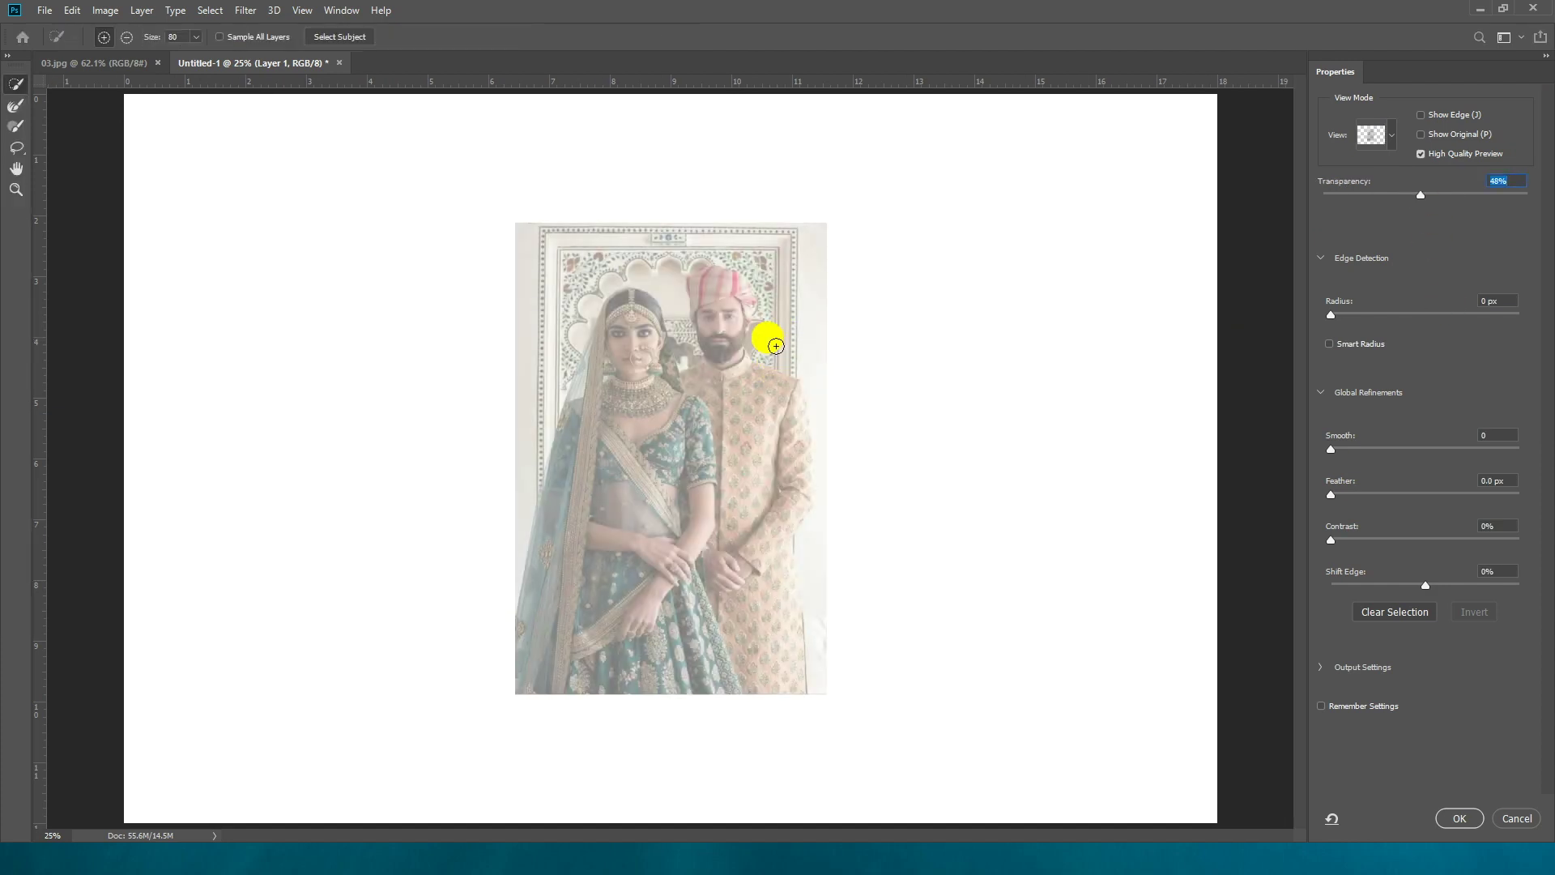
scroll(776, 346, "up", 2)
left_click_drag(755, 340, 747, 541)
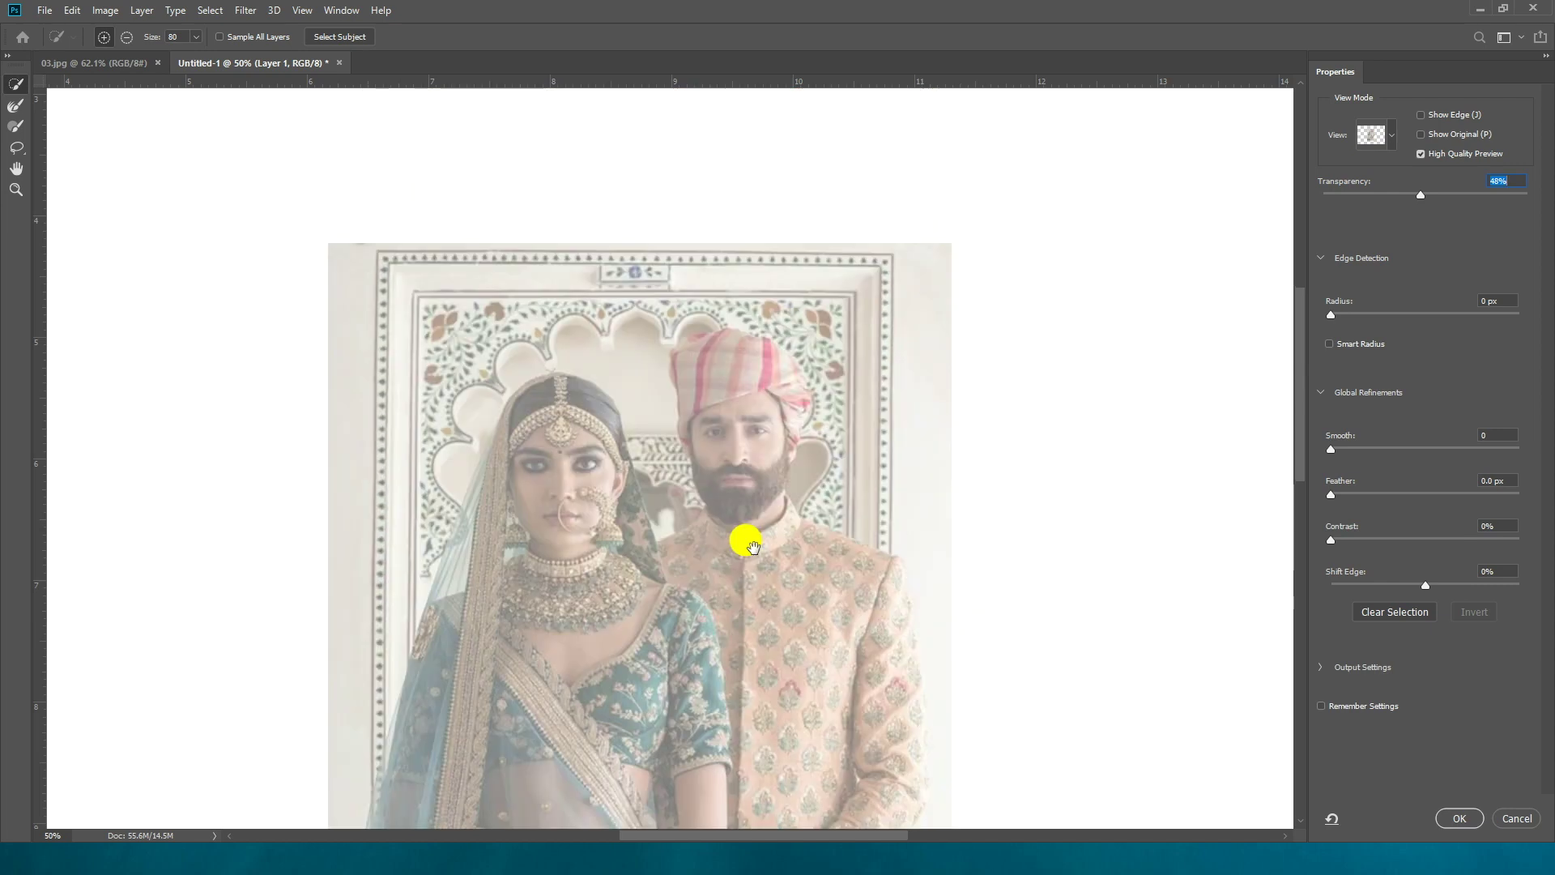
Paint over the man's turban, face and coat and the woman's veil, torso and skirt to select the couple
mouse_move(737, 427)
left_mouse_down()
mouse_move(752, 387)
mouse_move(785, 421)
mouse_move(738, 523)
mouse_move(735, 600)
mouse_move(775, 542)
mouse_move(864, 596)
left_mouse_up()
scroll(784, 485, "down", 3)
mouse_move(545, 254)
left_mouse_down()
mouse_move(598, 275)
mouse_move(597, 352)
mouse_move(538, 340)
mouse_move(441, 471)
mouse_move(420, 724)
mouse_move(441, 728)
mouse_move(514, 597)
mouse_move(522, 676)
left_mouse_up()
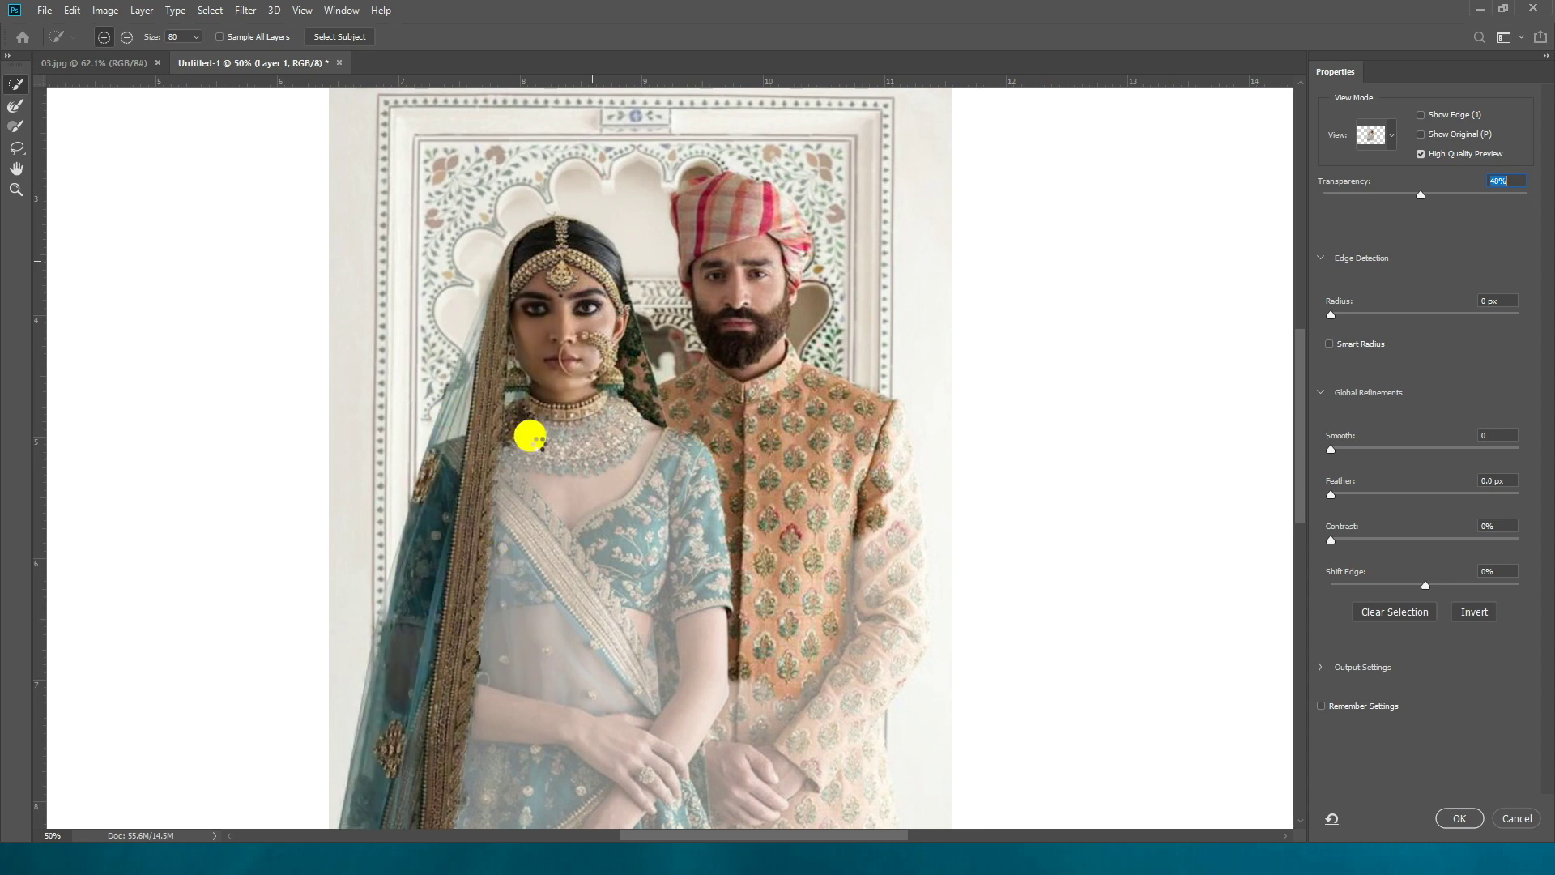
left_click_drag(532, 438, 597, 576)
scroll(597, 576, "down", 5)
mouse_move(628, 333)
left_mouse_down()
mouse_move(487, 675)
mouse_move(556, 687)
mouse_move(701, 664)
mouse_move(733, 515)
mouse_move(784, 609)
mouse_move(805, 561)
left_mouse_up()
Set the preview transparency to 62% and extend the selection over the rest of the man's sleeve and coat
left_click_drag(1496, 200, 1454, 200)
mouse_move(814, 468)
left_mouse_down()
mouse_move(882, 532)
mouse_move(844, 591)
left_mouse_up()
scroll(861, 455, "up", 5)
mouse_move(877, 467)
left_mouse_down()
mouse_move(858, 542)
mouse_move(896, 410)
mouse_move(889, 305)
mouse_move(1283, 280)
left_mouse_up()
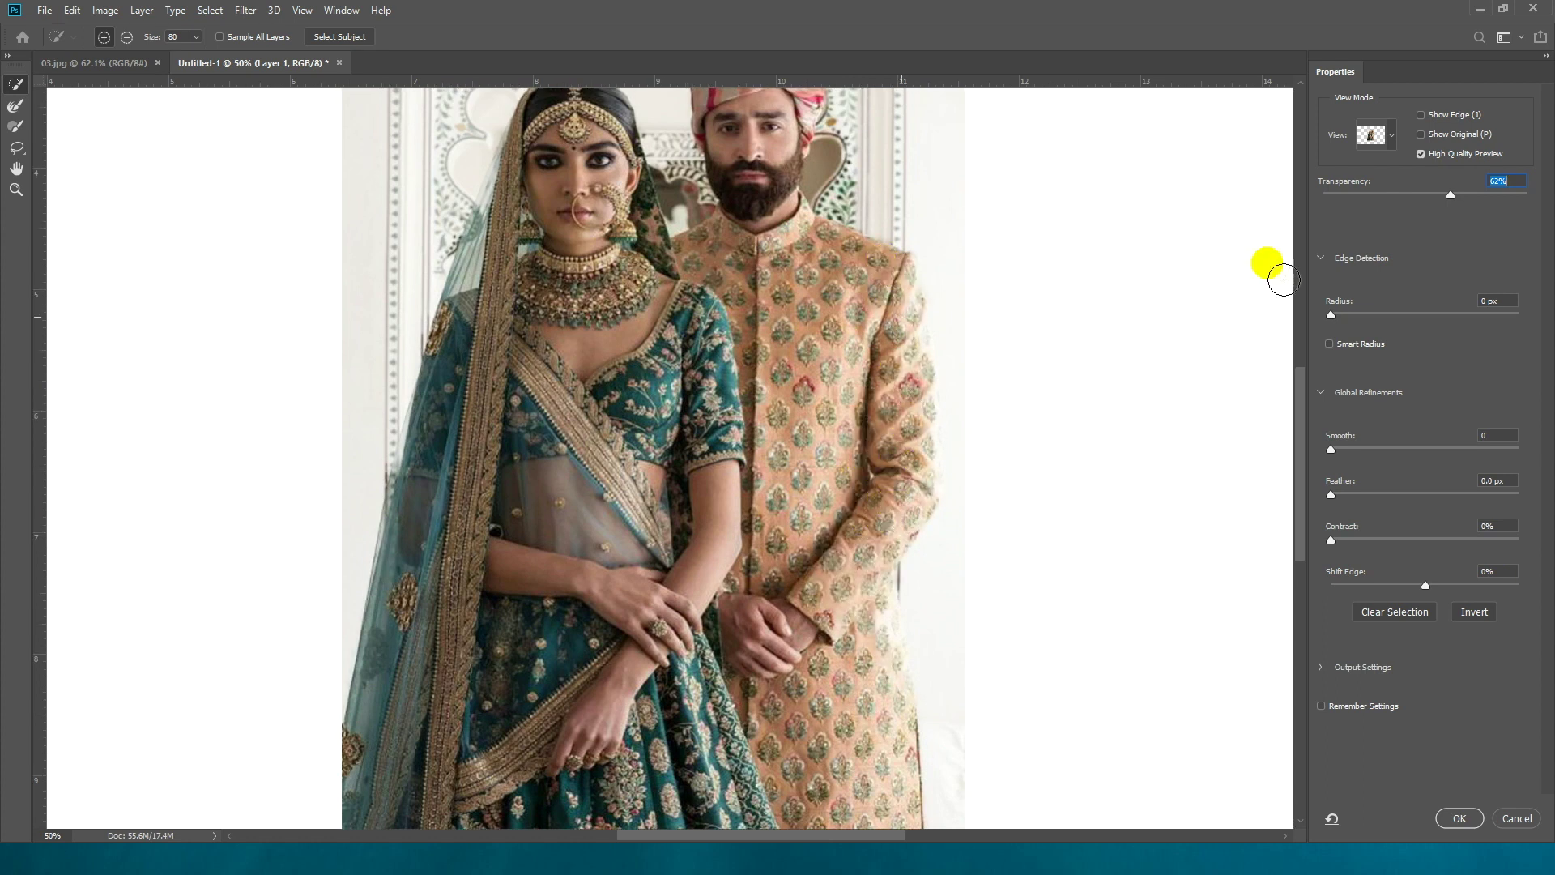
Set the preview transparency to 78% and touch up the selection along the man's outer sleeve, undoing the last stroke
mouse_move(1463, 198)
left_mouse_down()
mouse_move(1514, 198)
mouse_move(1481, 197)
left_mouse_up()
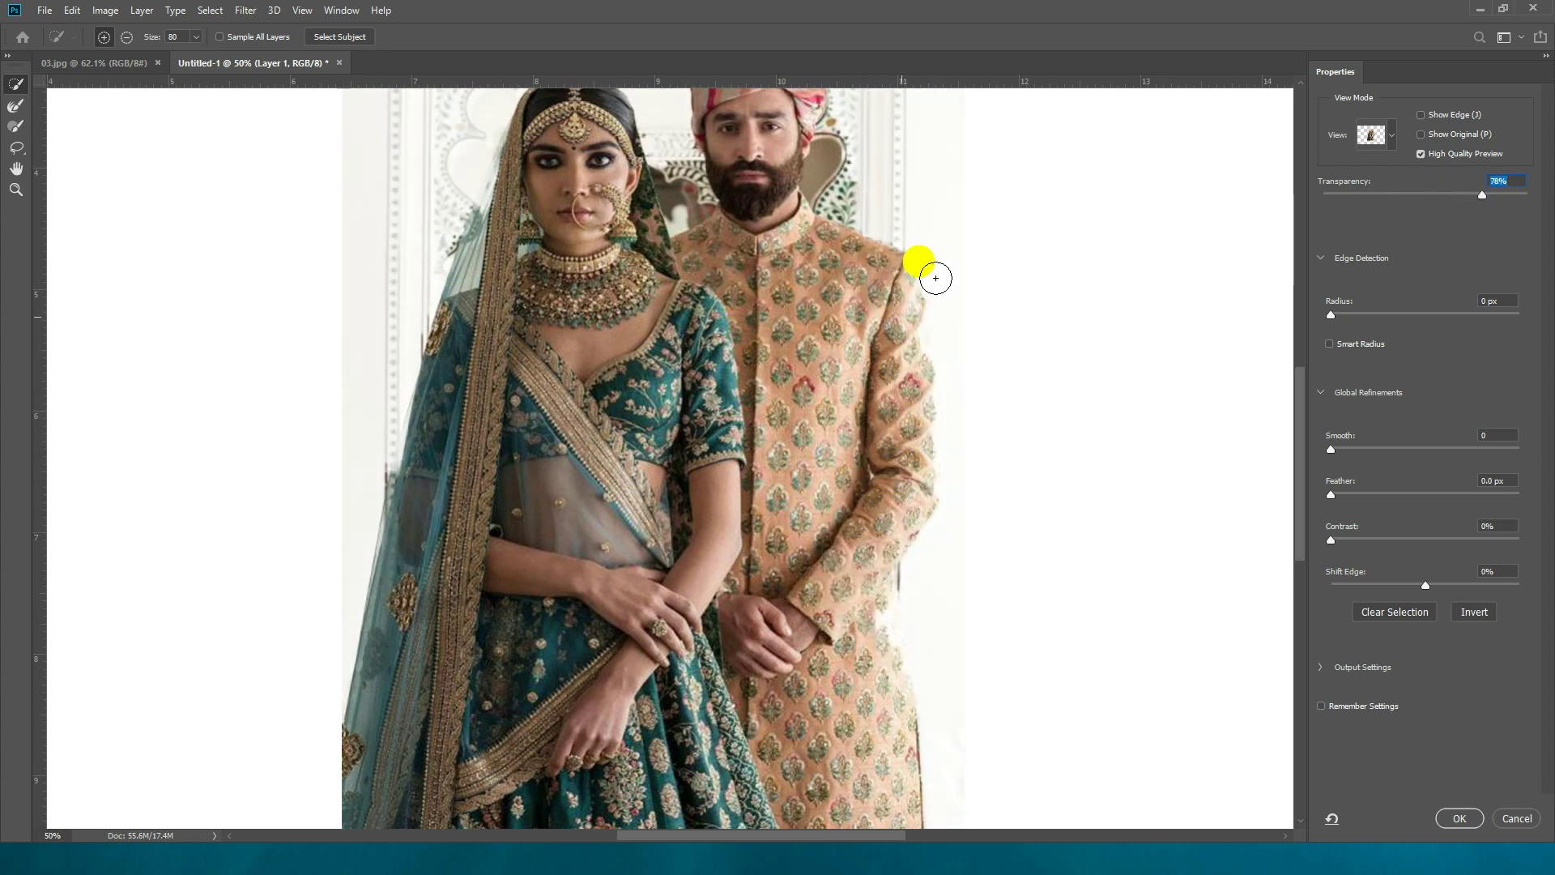
left_click_drag(948, 296, 820, 608)
key("[")
left_click_drag(986, 386, 955, 455)
key("ctrl+z")
Refine the selection edge along the man's outer shoulder with the Refine Edge Brush
left_click(17, 106)
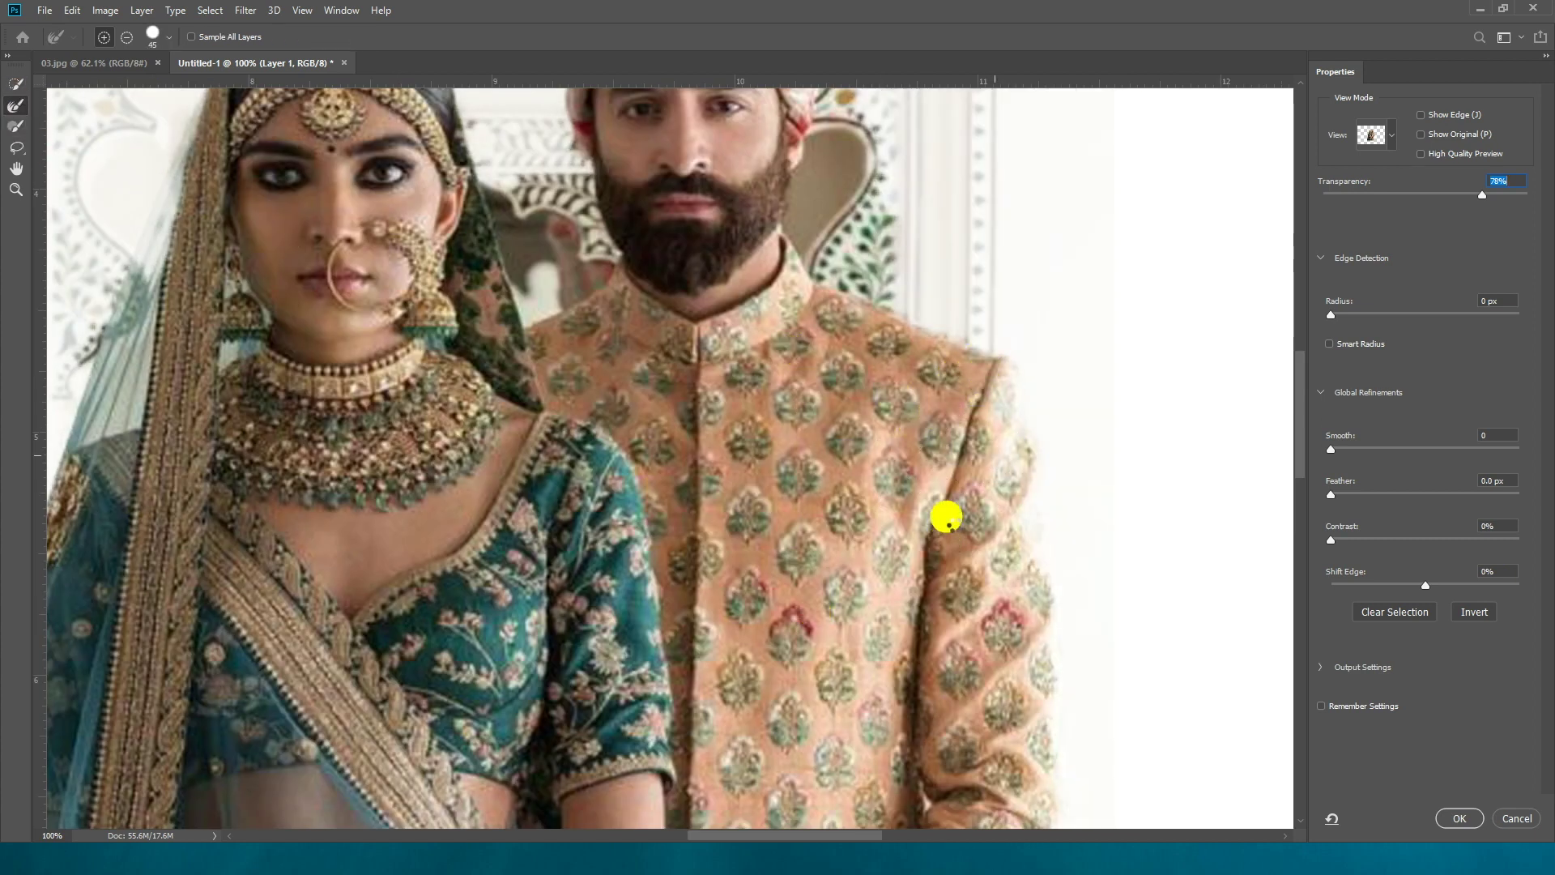
left_click_drag(984, 420, 993, 389)
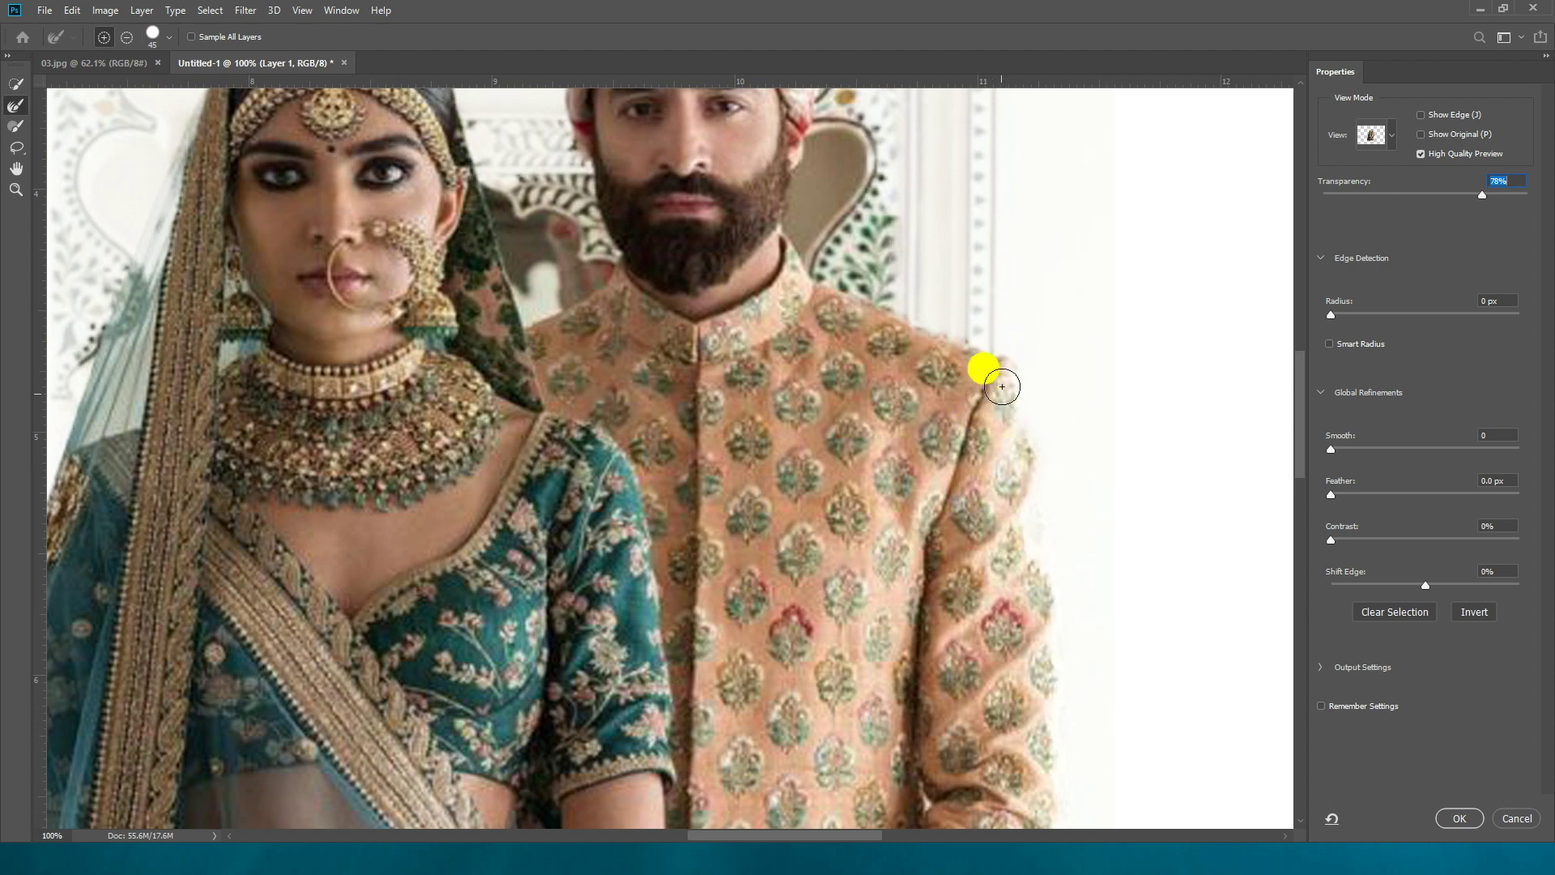
left_click_drag(891, 335, 895, 373)
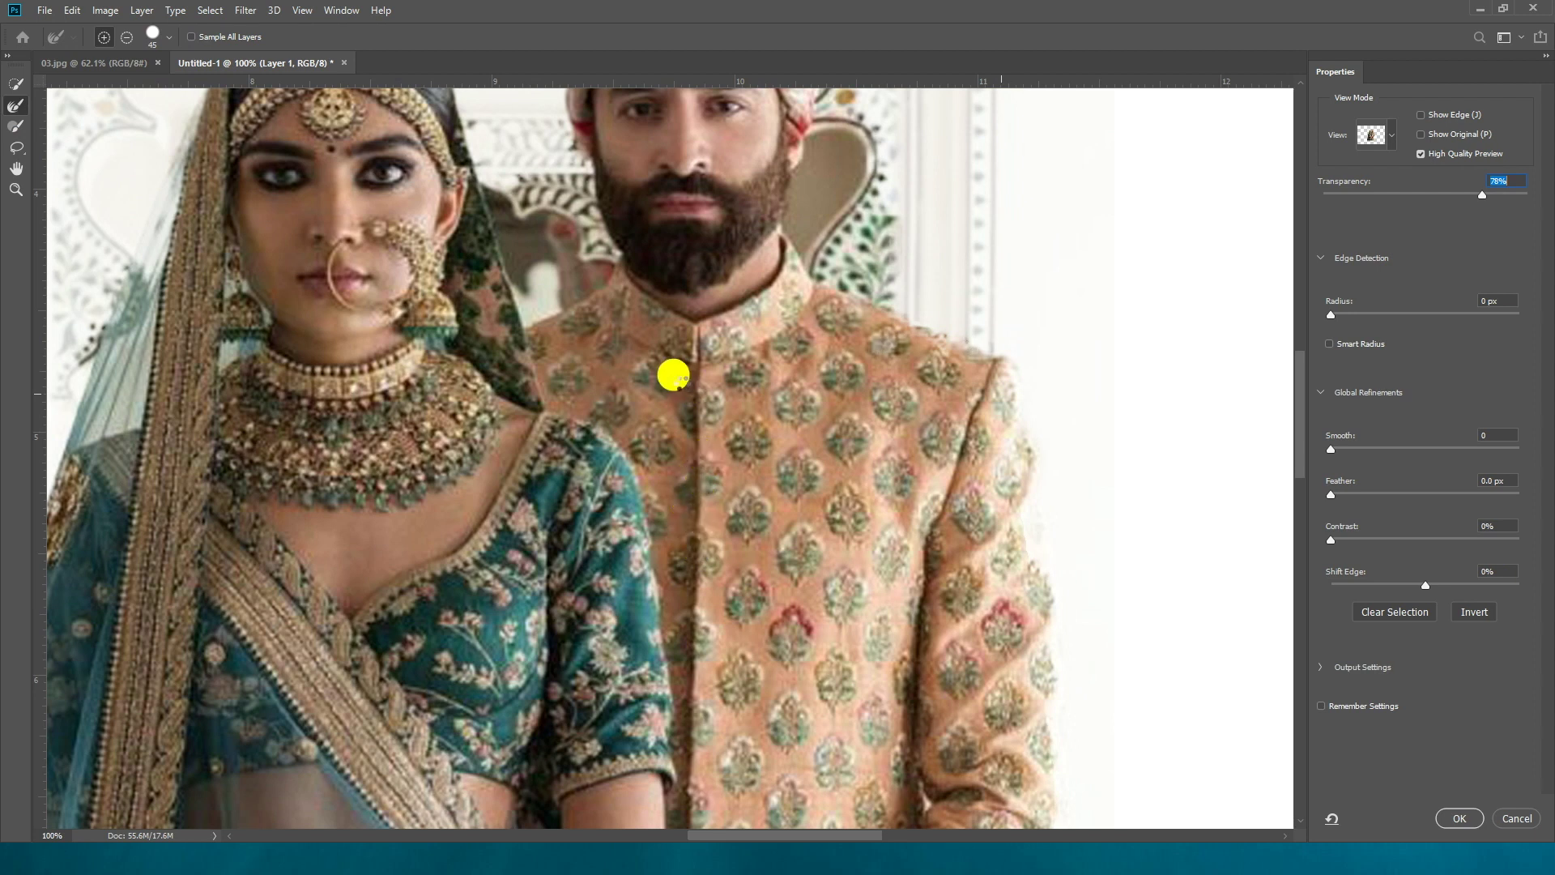
Subtract the background beside the man's turban, ear and neck from the selection with the Brush tool at size 80
key("ctrl+minus")
key("ctrl+minus")
key("ctrl+minus")
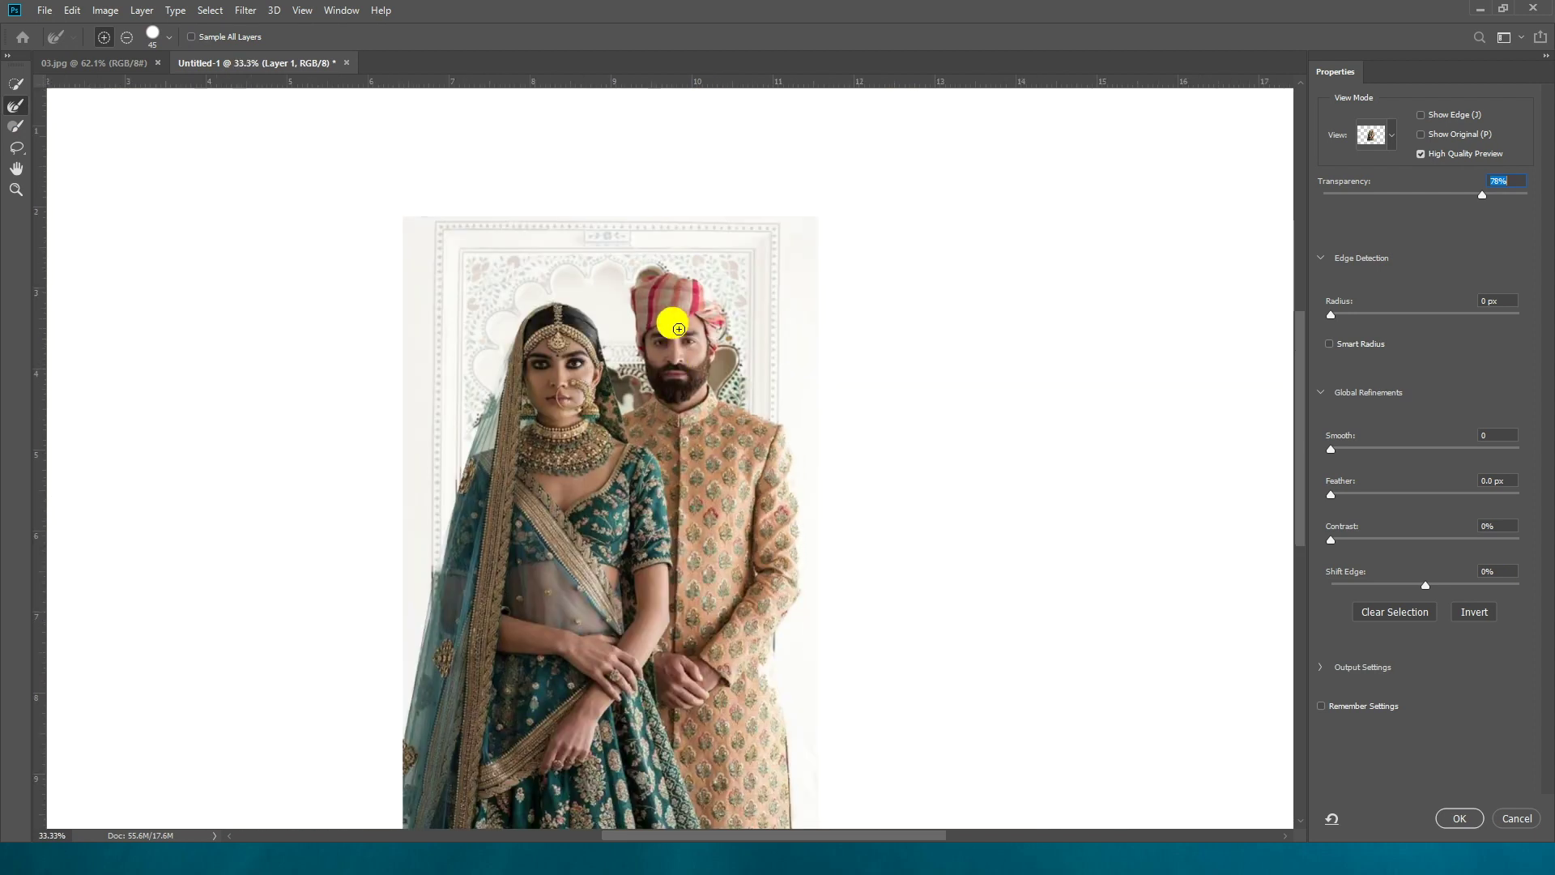
key("ctrl+plus")
key("ctrl+plus")
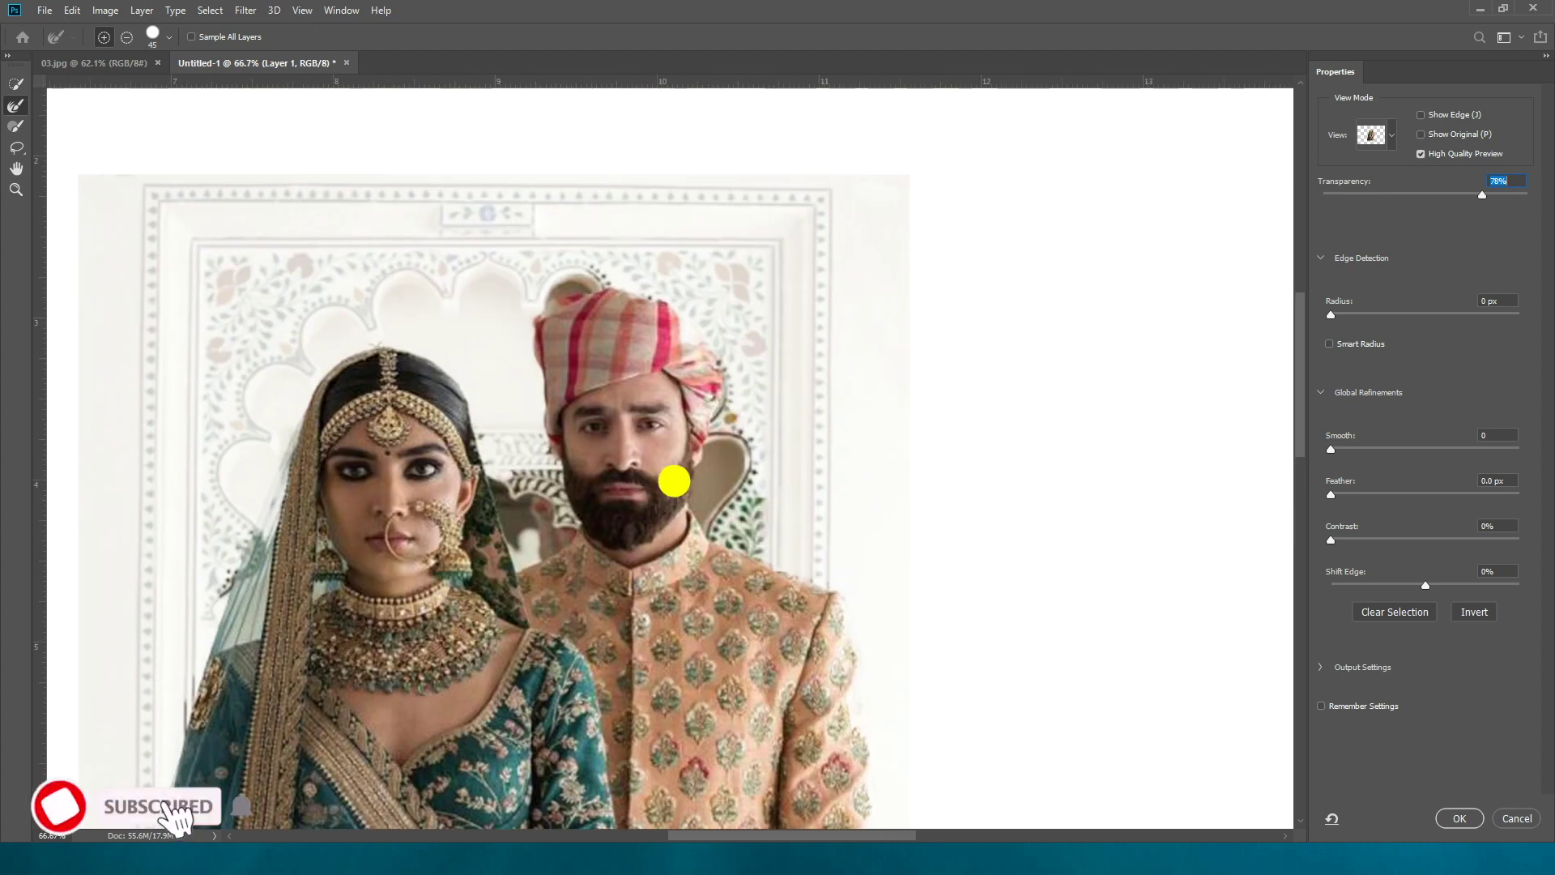
key("alt")
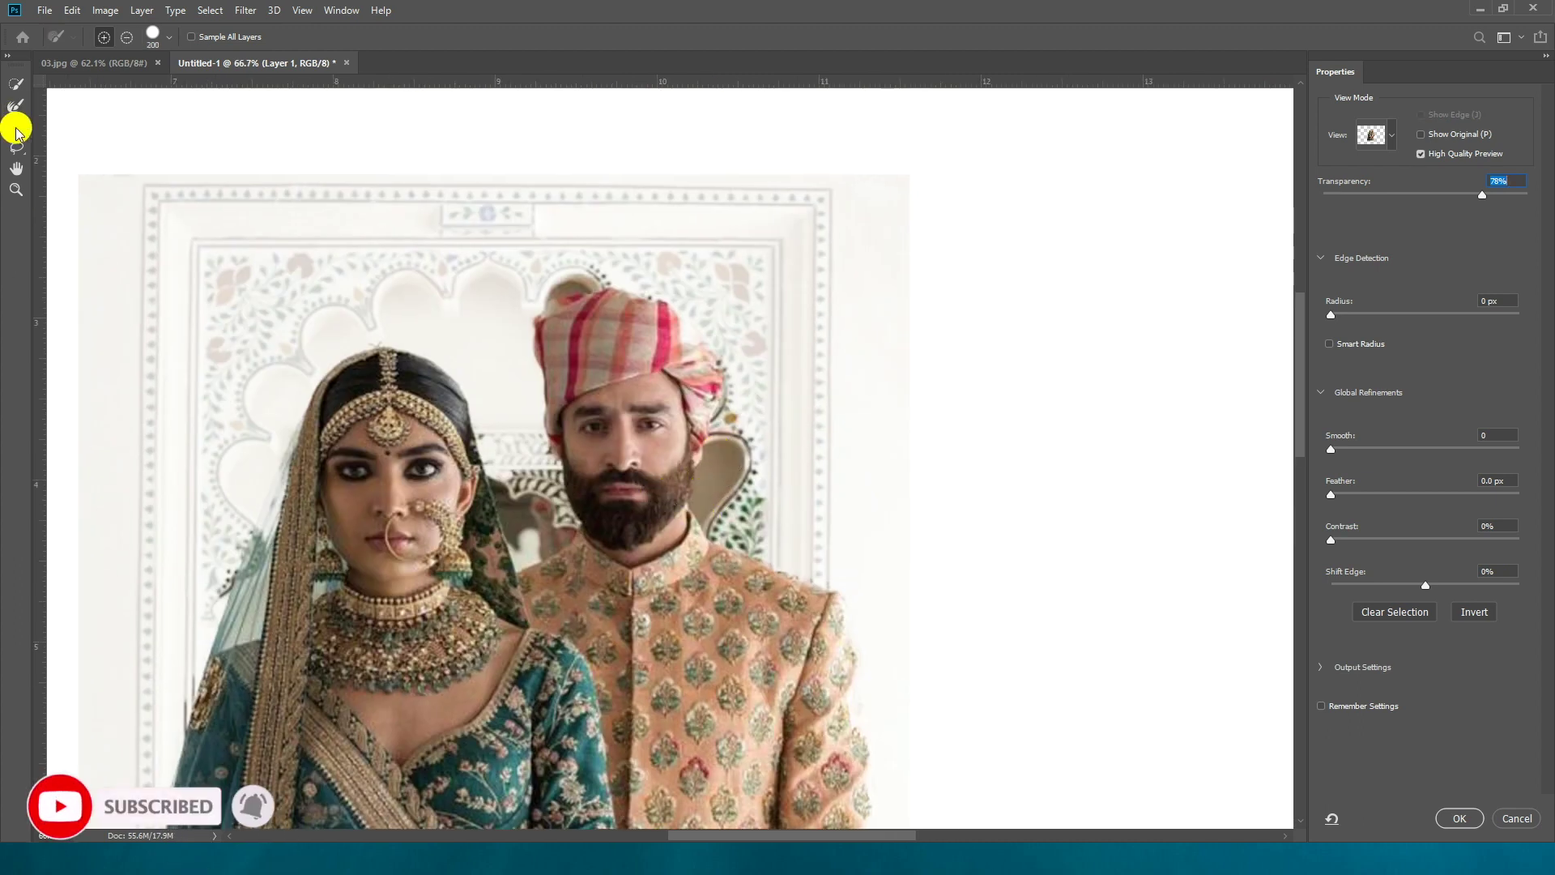
left_click(15, 128)
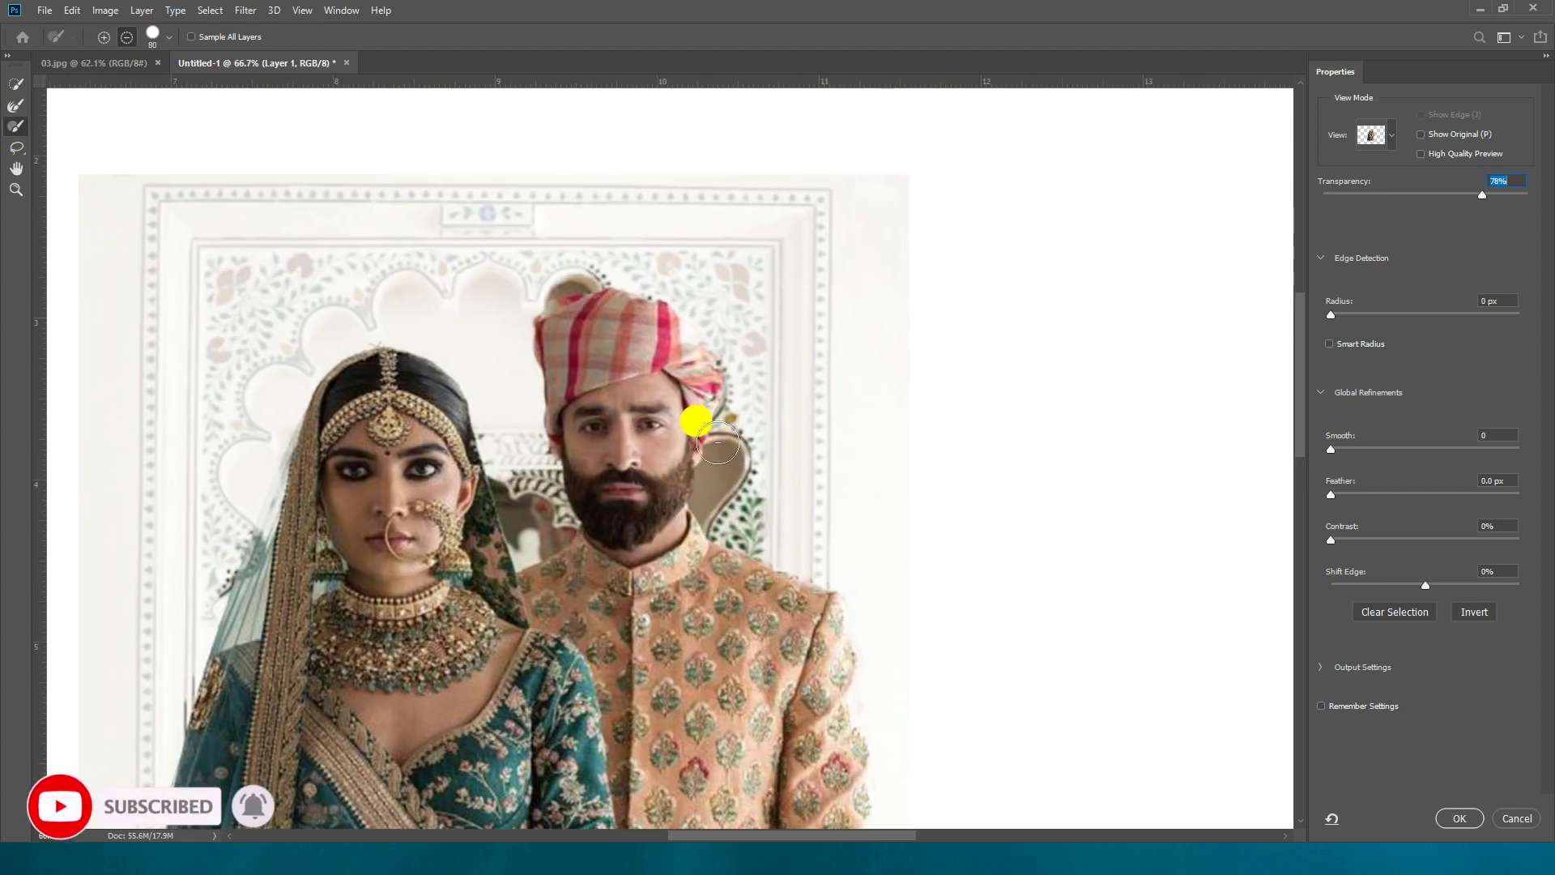
key("ctrl+plus")
key("ctrl+plus")
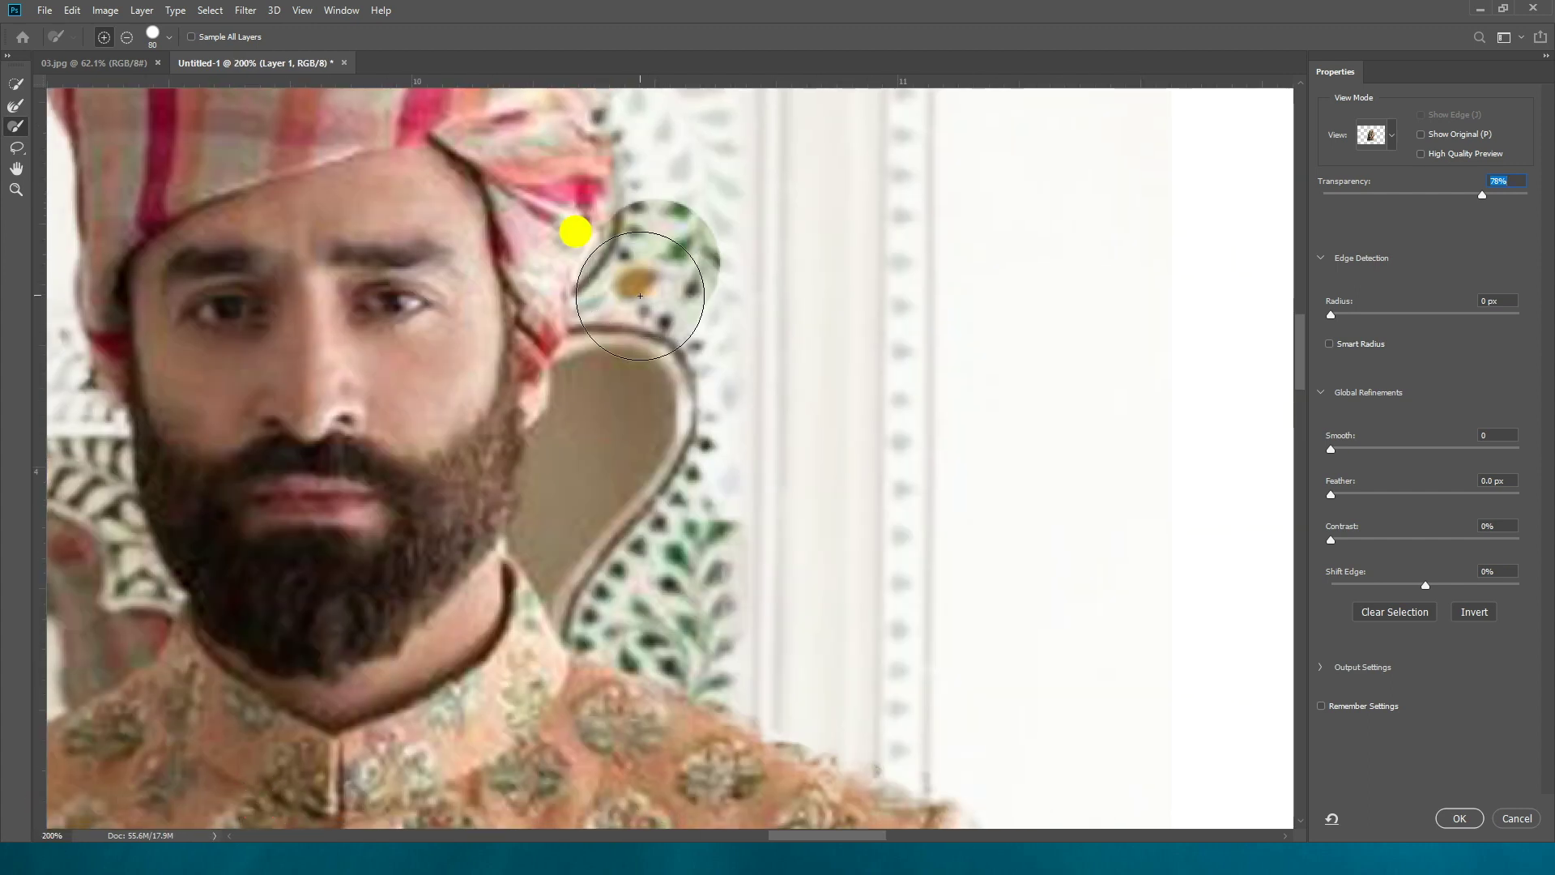
key("alt")
mouse_move(653, 288)
left_mouse_down()
mouse_move(576, 532)
mouse_move(614, 602)
mouse_move(802, 674)
mouse_move(787, 676)
mouse_move(699, 361)
mouse_move(710, 242)
mouse_move(677, 228)
mouse_move(674, 161)
mouse_move(727, 251)
mouse_move(725, 580)
left_mouse_up()
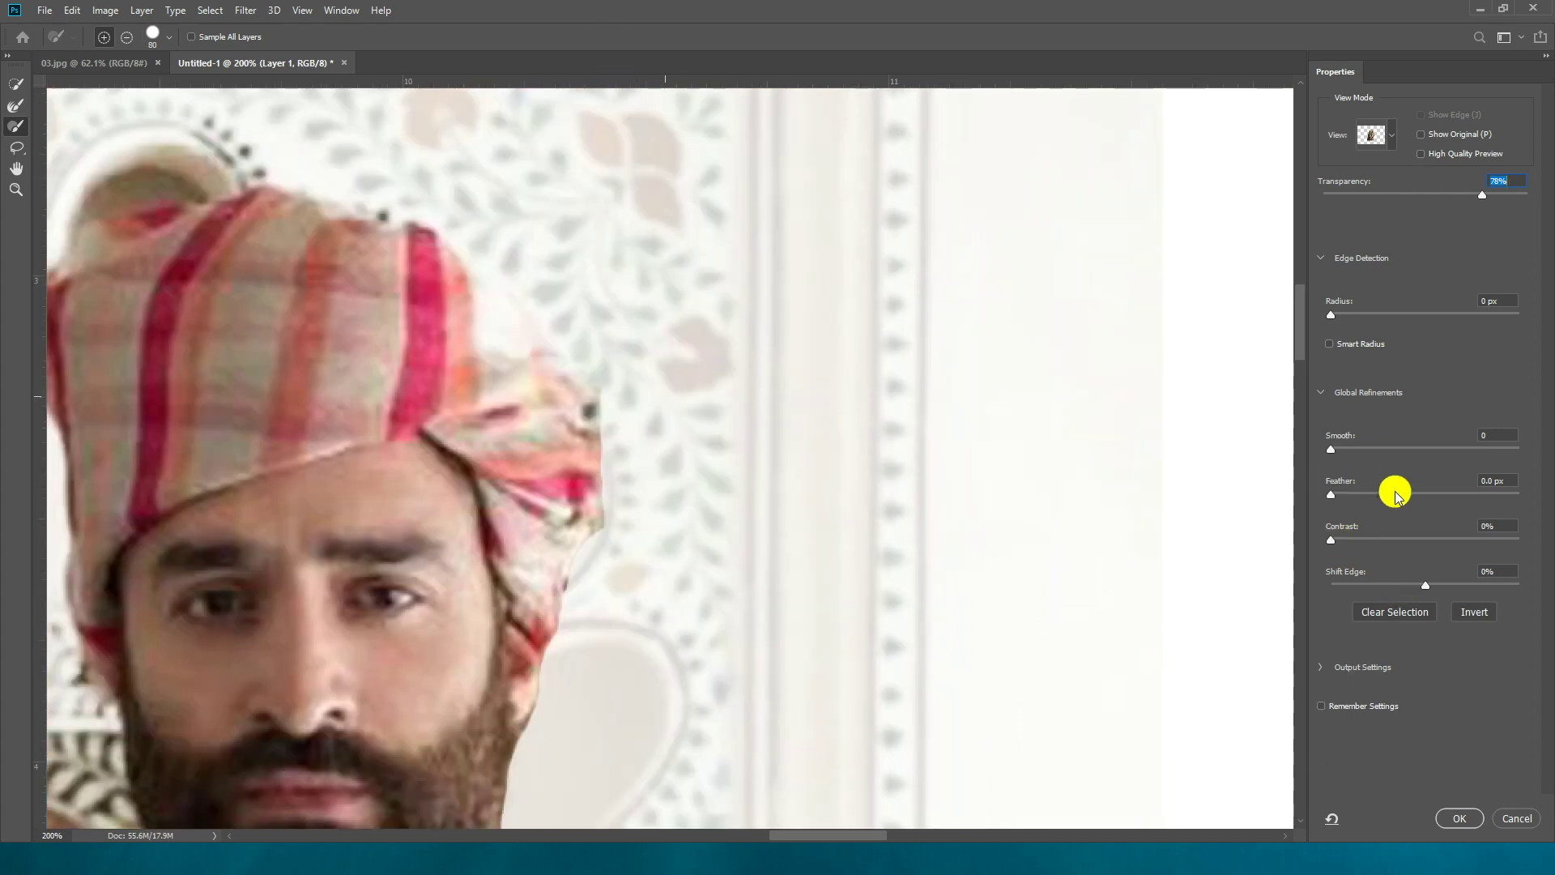
Reduce the brush size to 35 and subtract the wall arch above the man's turban from the selection
mouse_move(1350, 500)
left_mouse_down()
mouse_move(1290, 503)
mouse_move(1375, 497)
mouse_move(1197, 526)
left_mouse_up()
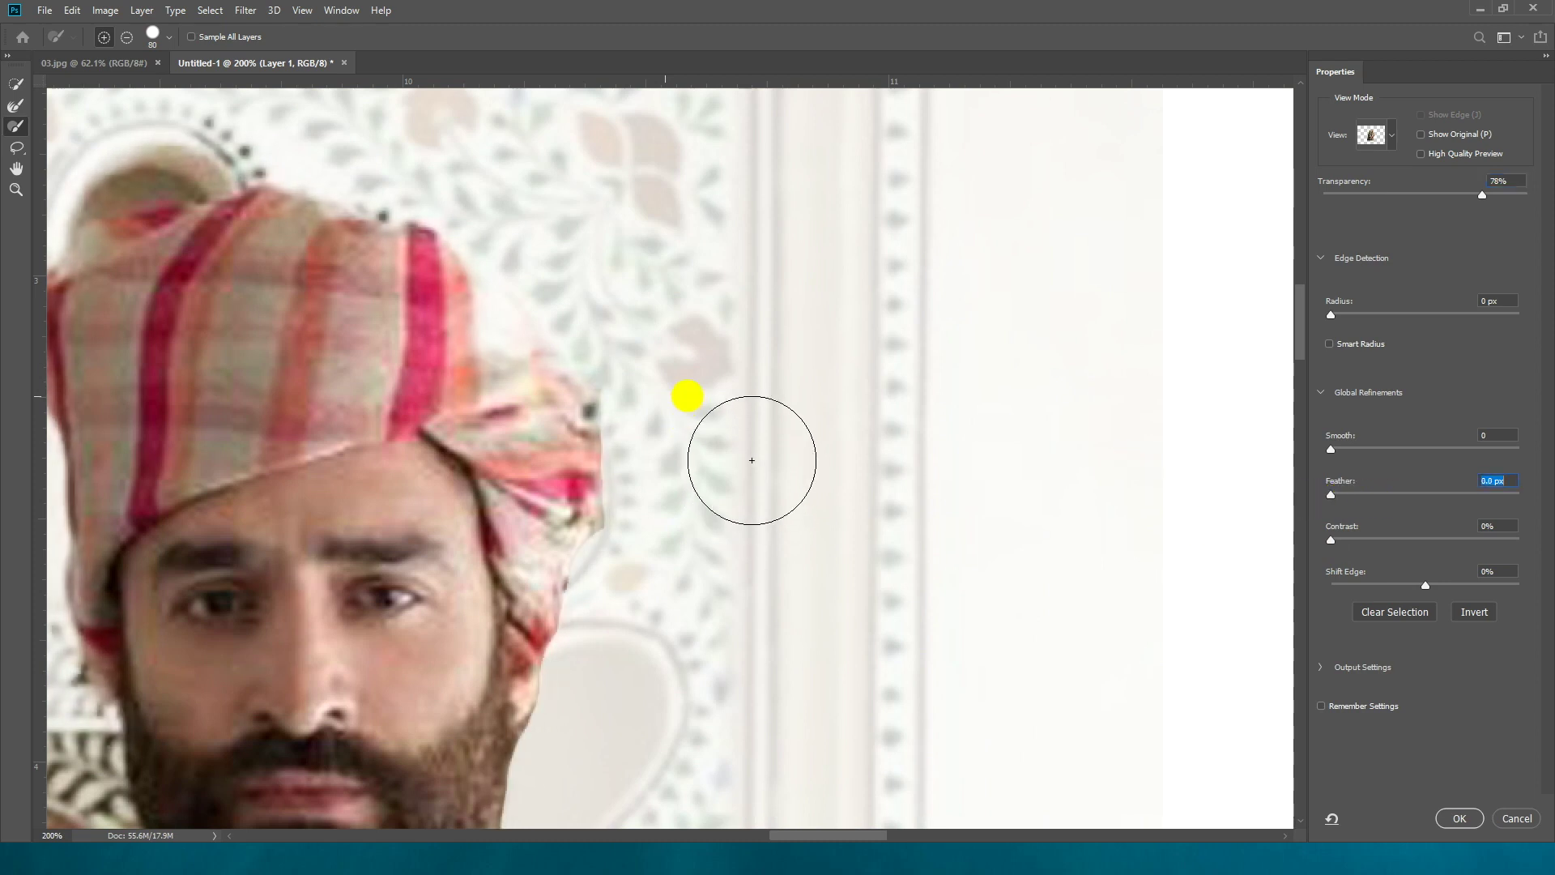
key("bracketleft")
key("bracketleft")
left_click_drag(614, 381, 620, 403)
key("ctrl+alt+z")
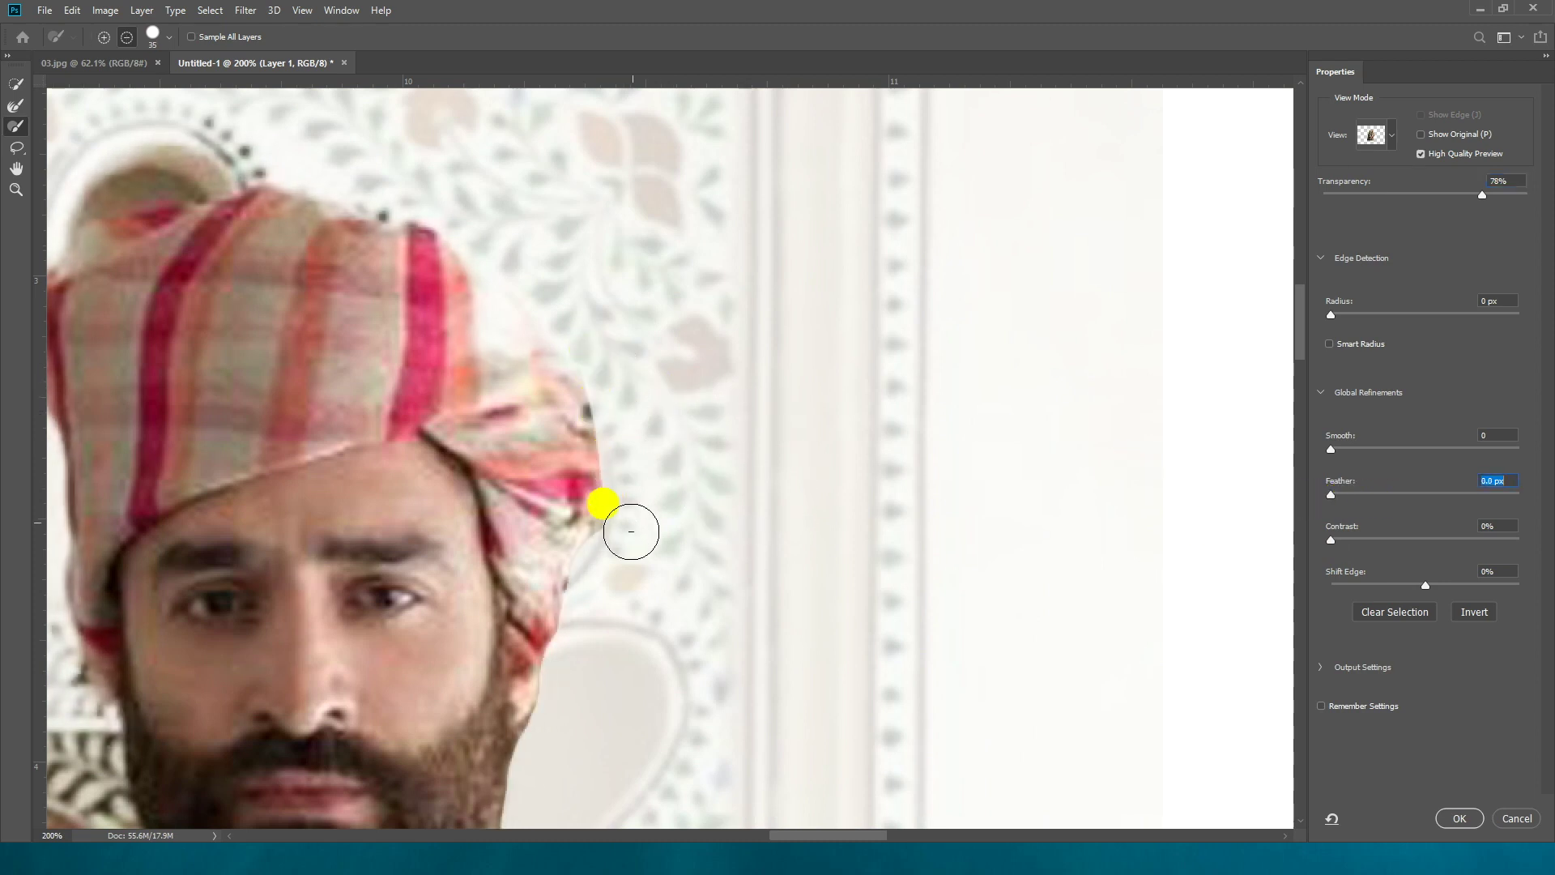
left_click_drag(286, 458, 680, 424)
mouse_move(448, 198)
left_mouse_down()
mouse_move(452, 404)
mouse_move(475, 365)
mouse_move(602, 347)
left_mouse_up()
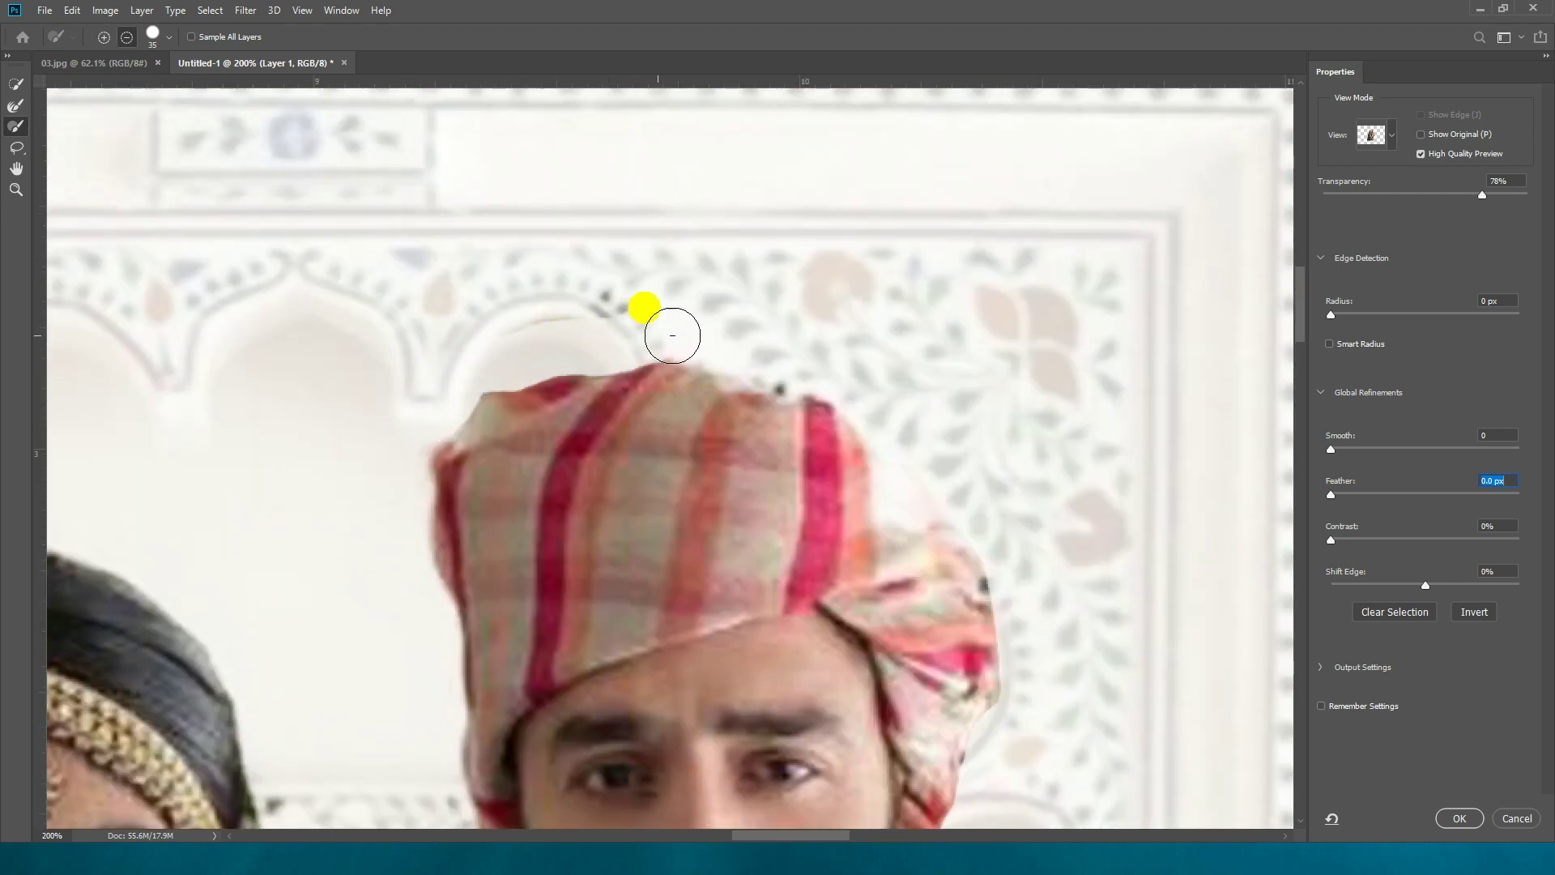
Subtract the background between the woman's veil and the man's face, neck and shoulder from the selection
scroll(363, 306, "down", 3)
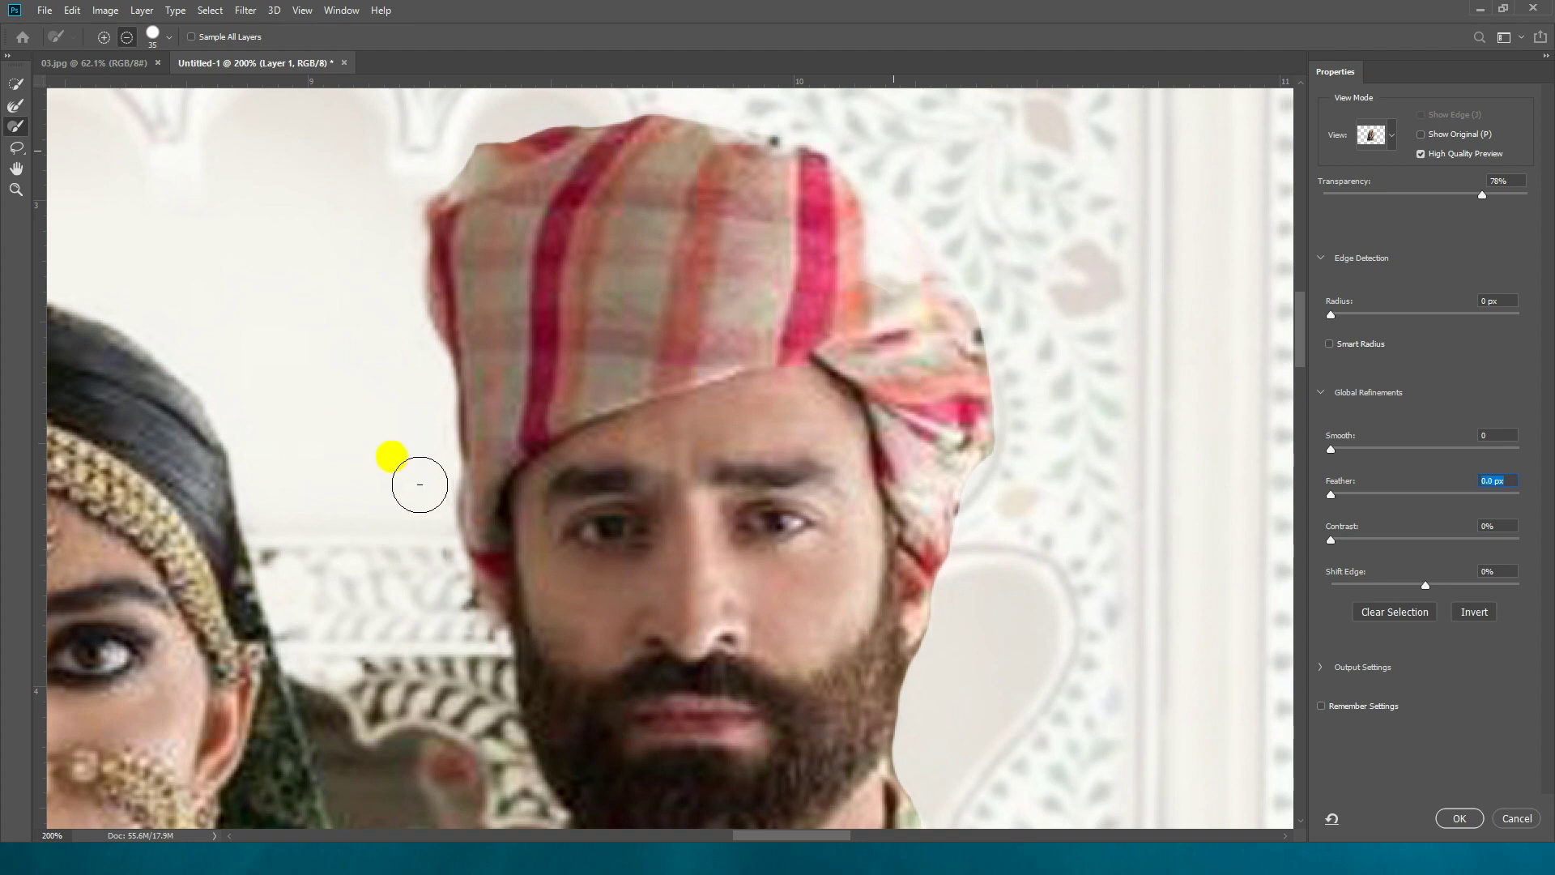
scroll(483, 677, "down", 4)
mouse_move(347, 308)
left_mouse_down()
mouse_move(270, 337)
mouse_move(340, 566)
mouse_move(470, 531)
mouse_move(472, 459)
mouse_move(448, 441)
mouse_move(366, 512)
mouse_move(396, 535)
left_mouse_up()
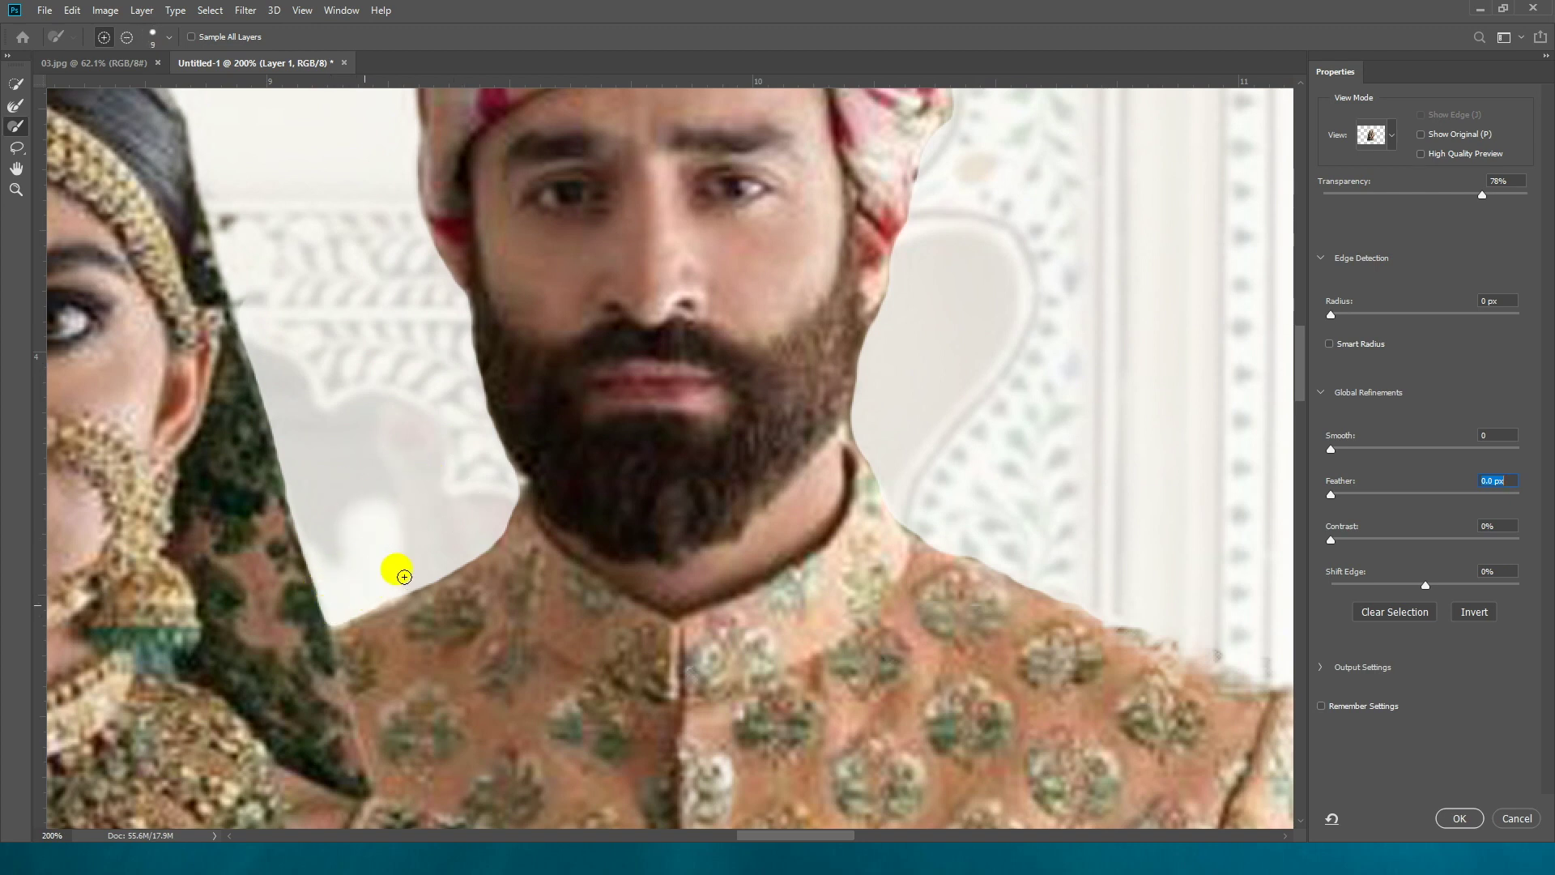
Examine the selection edges around the woman's veil and the man's turban, face and shoulders
scroll(404, 403, "up", 4)
scroll(372, 401, "left", 2)
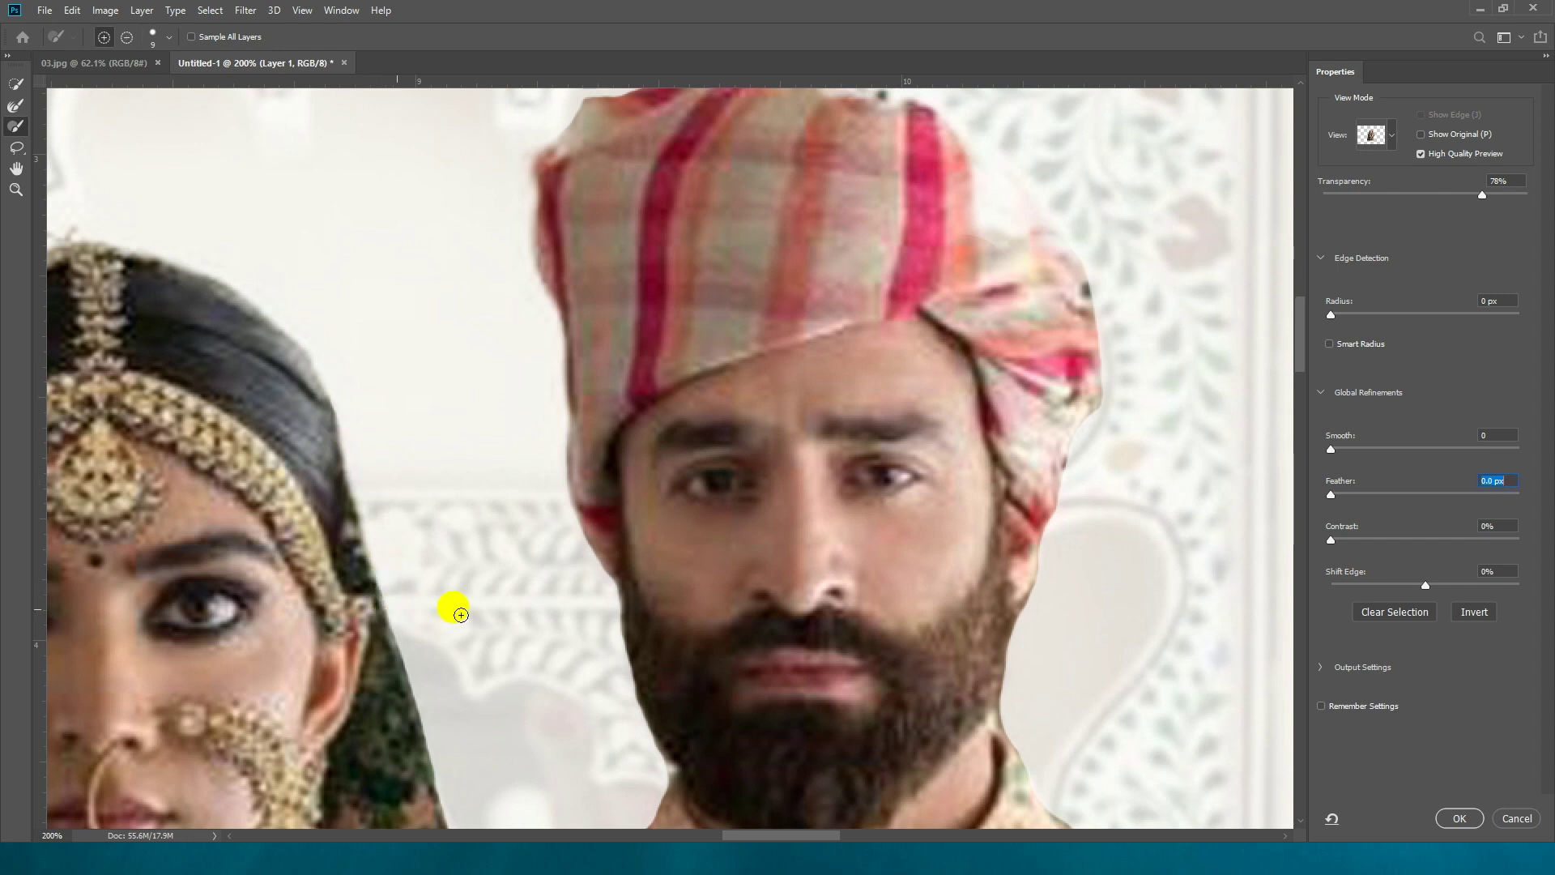
key("ctrl+minus")
key("ctrl+minus")
key("ctrl+minus")
key("ctrl+minus")
key("ctrl+plus")
key("ctrl+plus")
mouse_move(360, 692)
left_mouse_down()
mouse_move(442, 467)
mouse_move(380, 683)
left_mouse_up()
left_click_drag(459, 740, 386, 750)
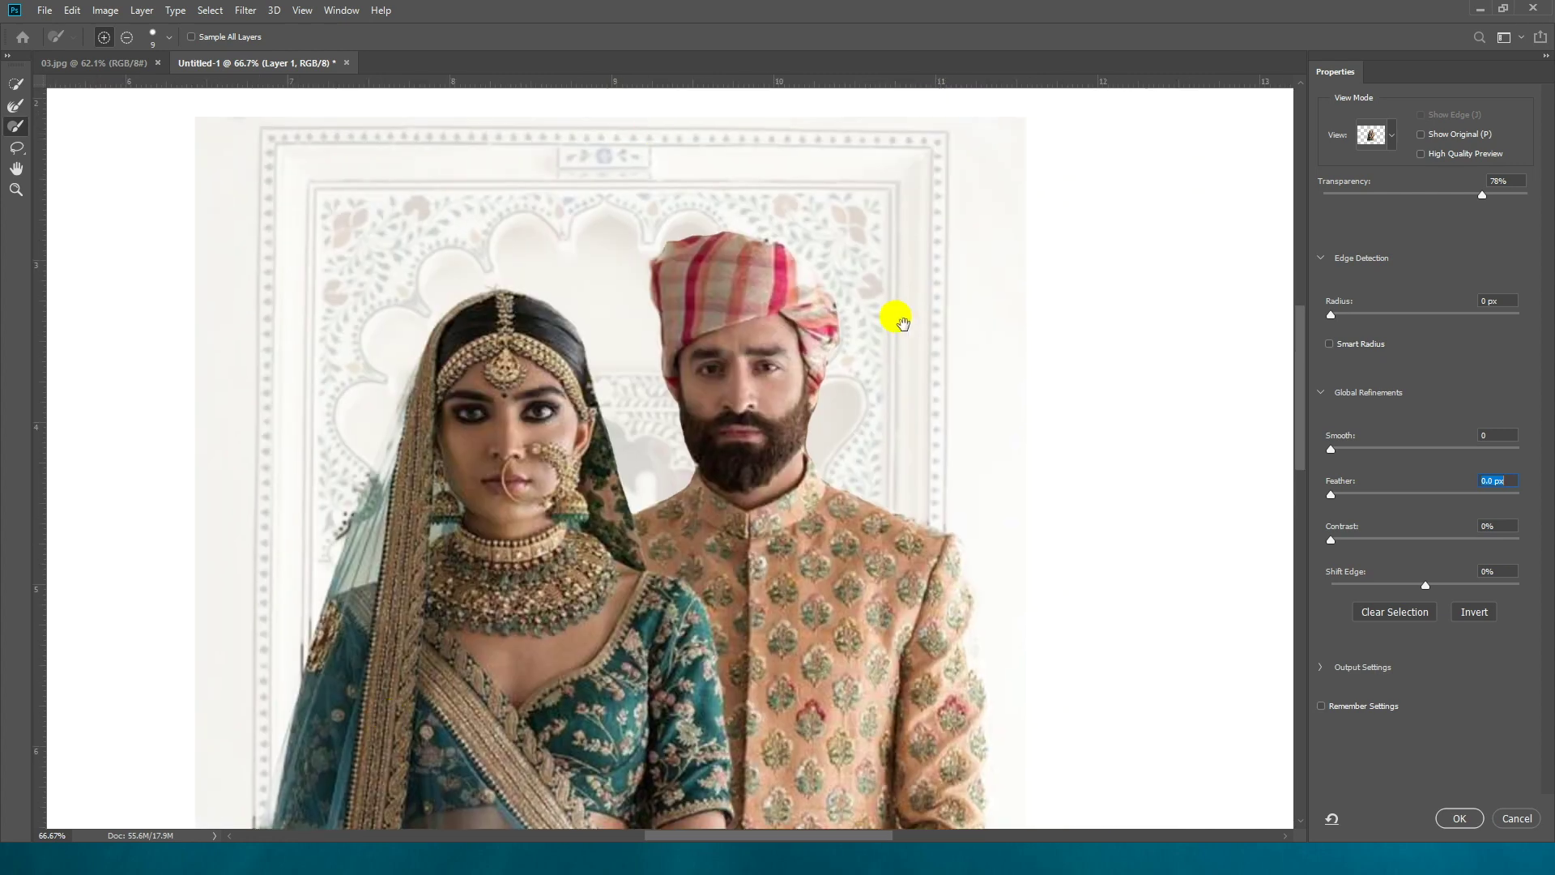
left_click_drag(909, 320, 718, 409)
scroll(567, 534, "up", 5)
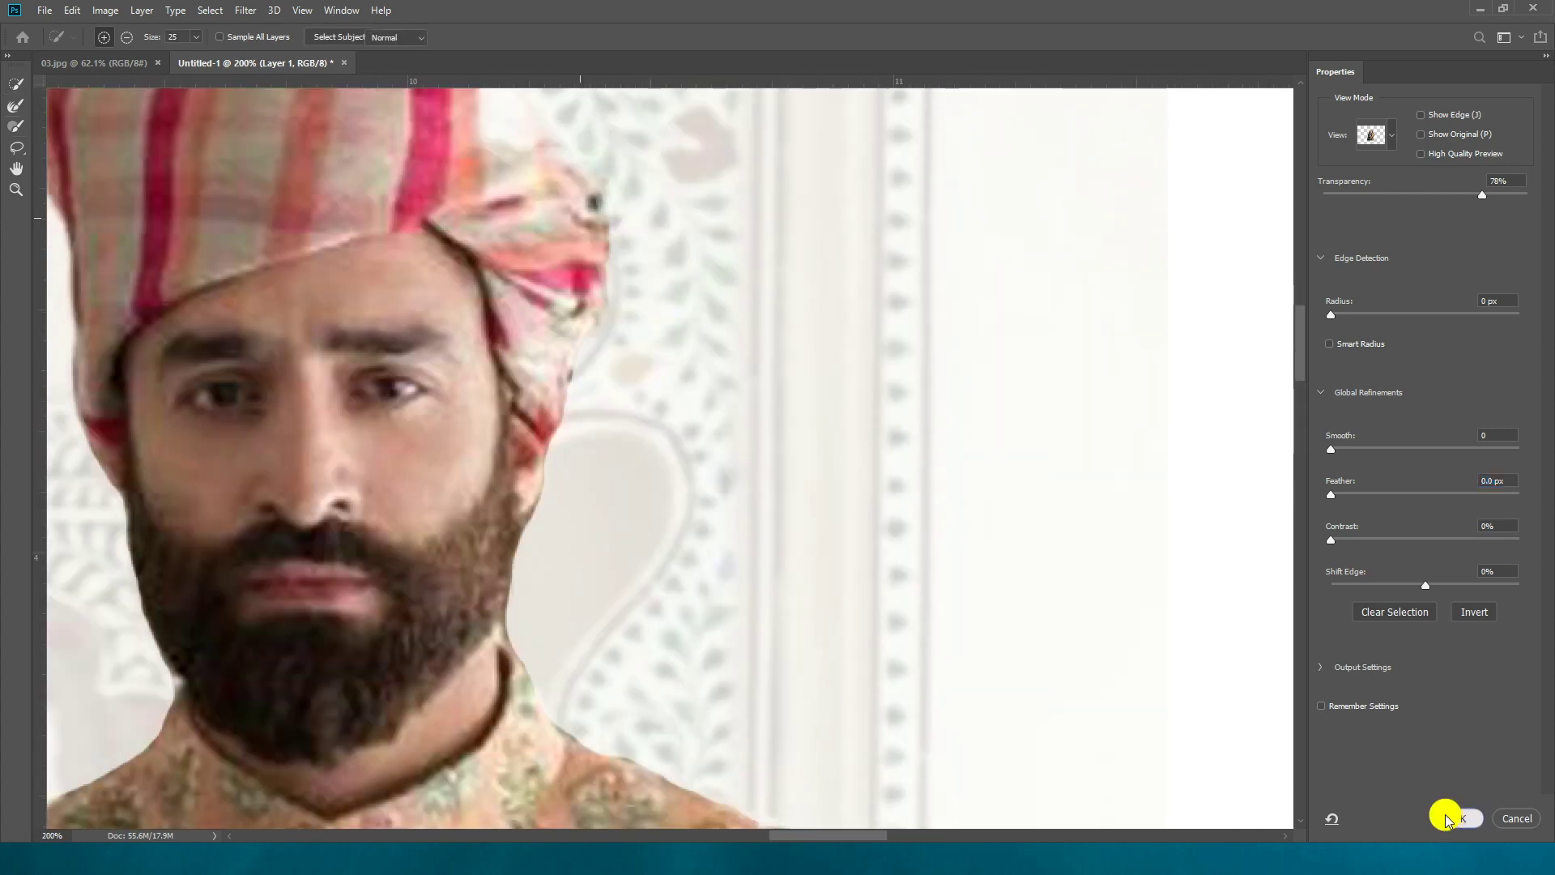
Apply the refined selection as a layer mask on the couple photo's layer
left_click(1459, 818)
scroll(878, 514, "up", 4)
scroll(852, 528, "down", 7)
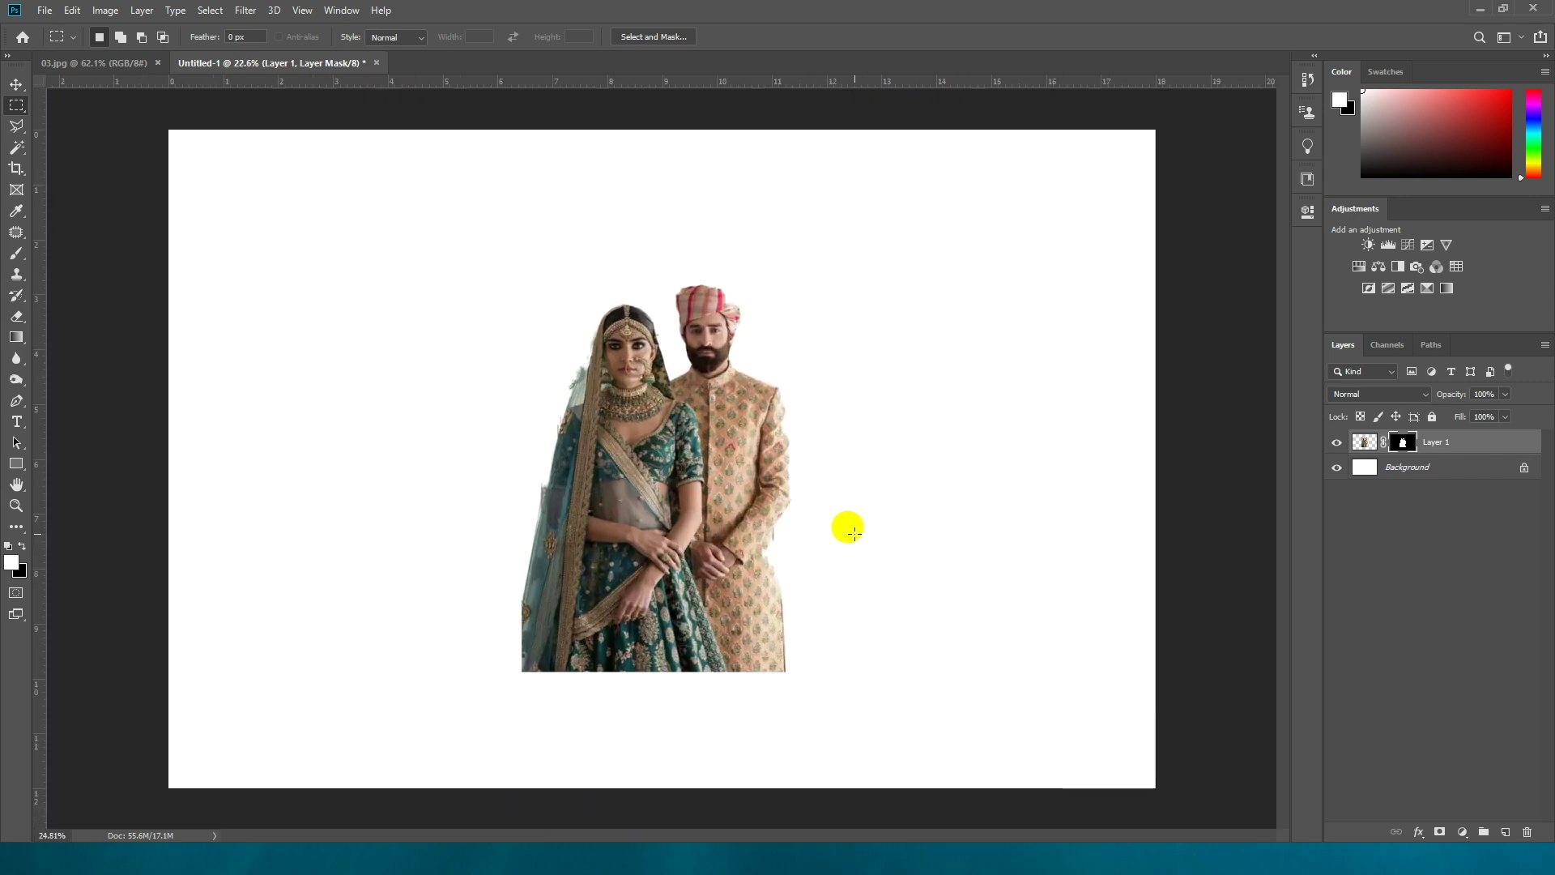
Paint white on the layer mask with the Brush to restore the missing edge above the turban's side fold
scroll(608, 305, "up", 4)
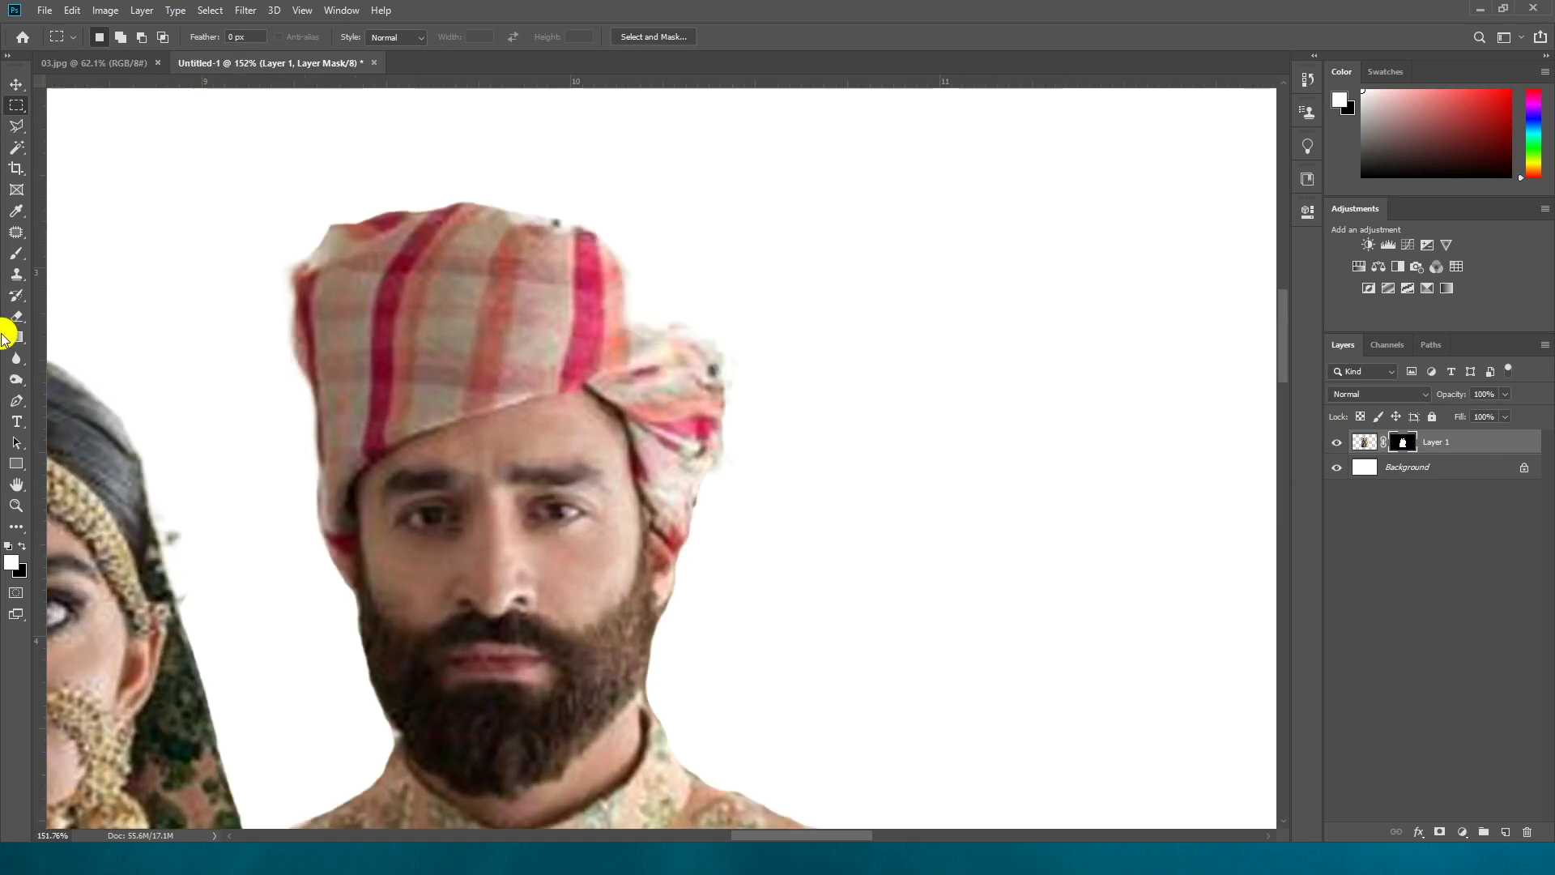
left_click(16, 253)
left_click_drag(1504, 394, 1481, 415)
key("Escape")
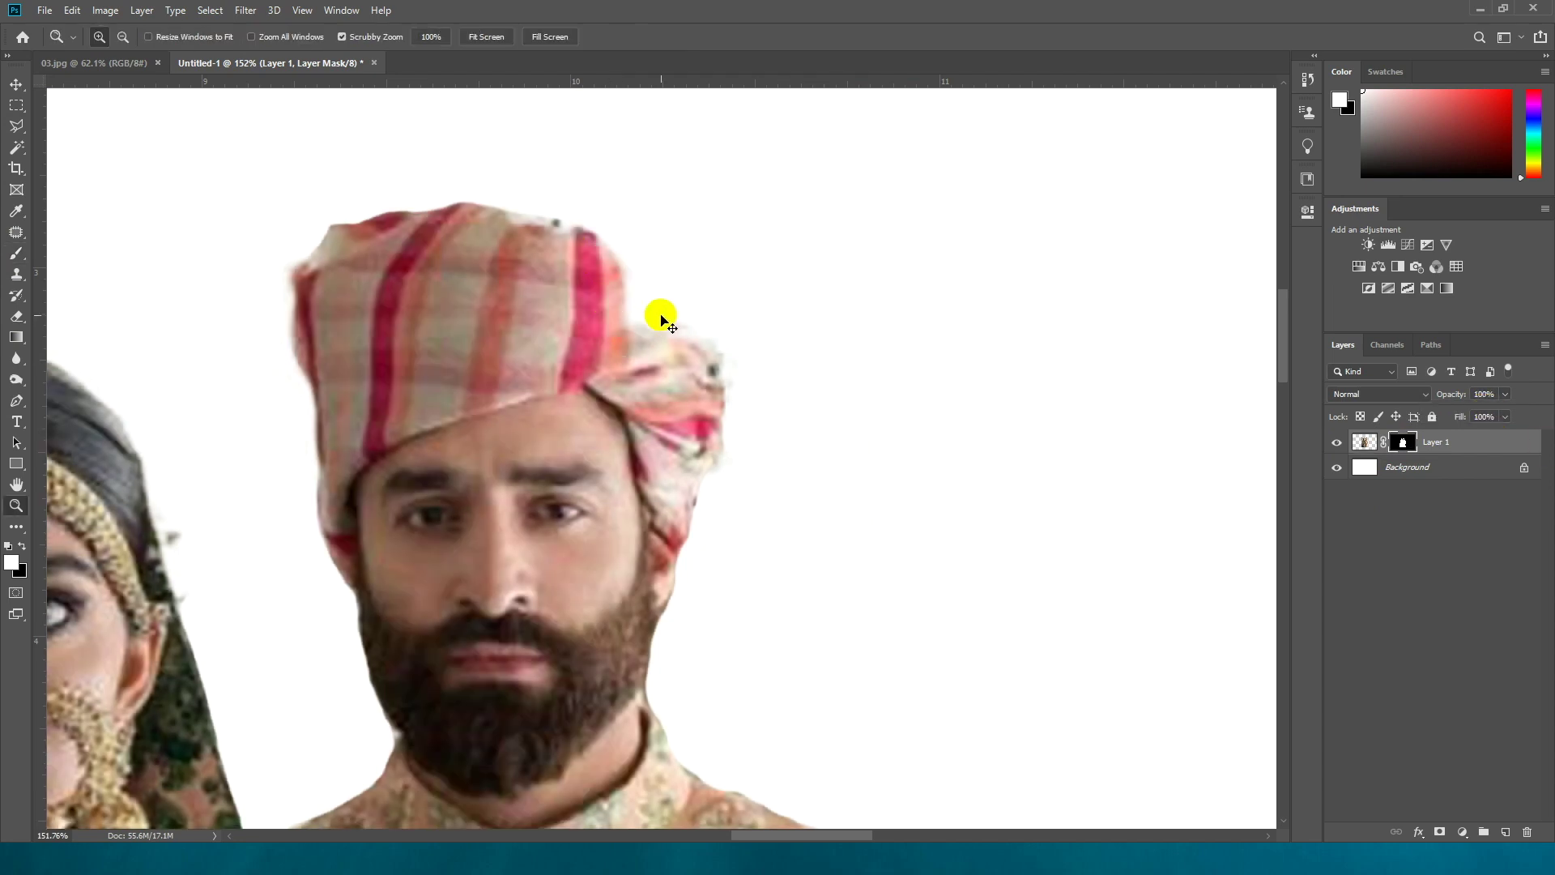
key("x")
key("x")
left_click_drag(592, 260, 667, 343)
right_click(662, 344)
key("Escape")
Set the brush size to 35 and restore the outline along the top and far side of the man's turban
key("bracketleft")
key("bracketleft")
key("bracketleft")
key("bracketleft")
mouse_move(532, 235)
left_mouse_down()
mouse_move(500, 230)
mouse_move(566, 248)
mouse_move(392, 225)
mouse_move(313, 257)
mouse_move(325, 238)
mouse_move(306, 377)
mouse_move(320, 466)
left_mouse_up()
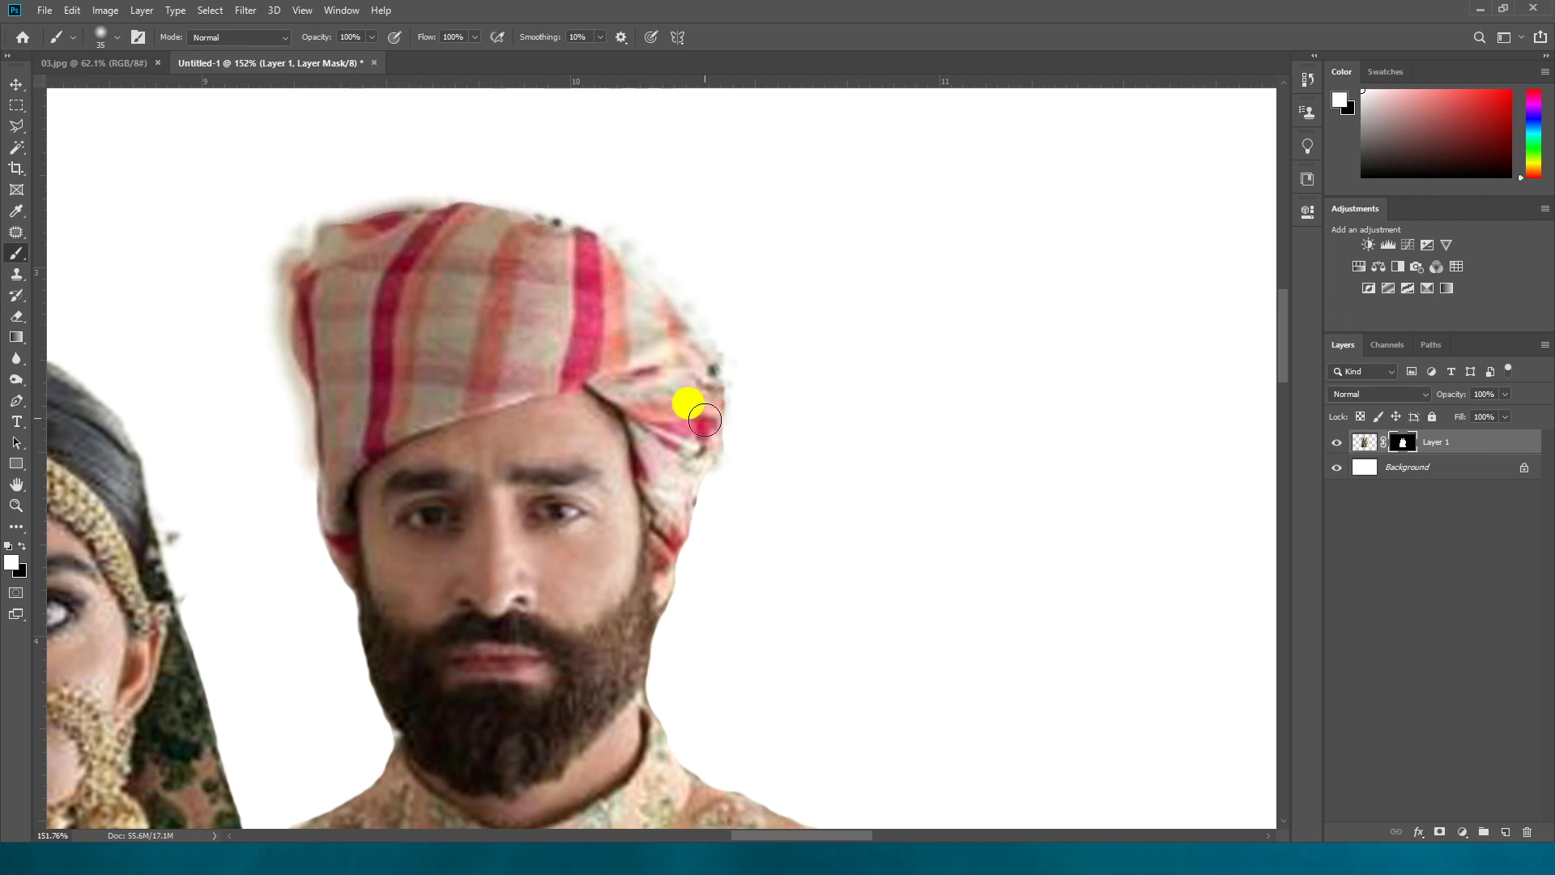
Restore the edge of the turban's side fold and mask out the background fringe beside it with a size 25 brush
scroll(759, 397, "up", 3)
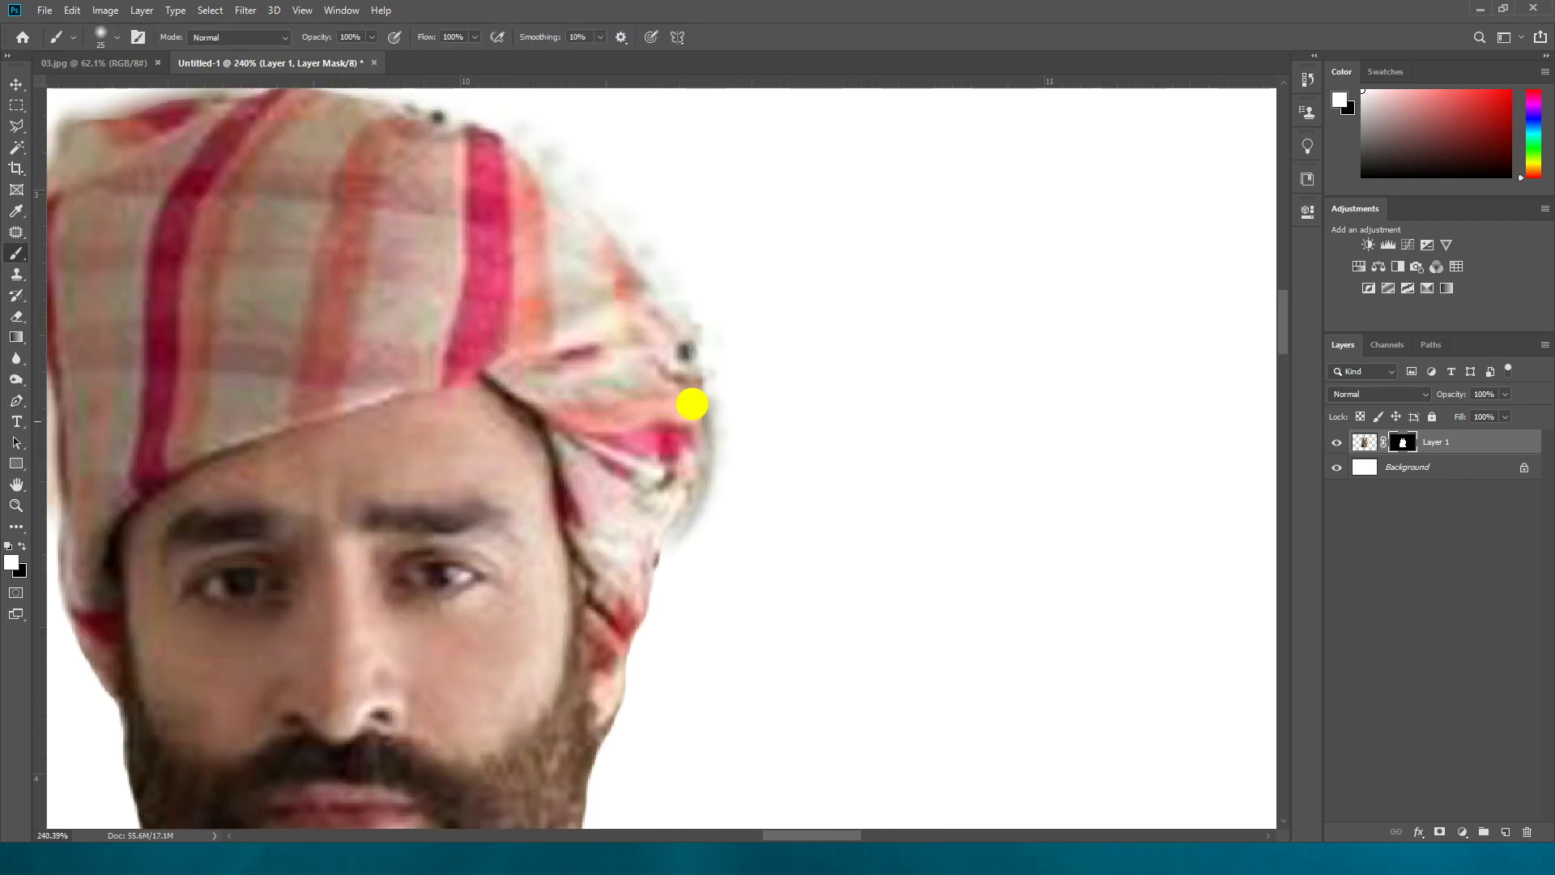
left_click_drag(711, 381, 705, 466)
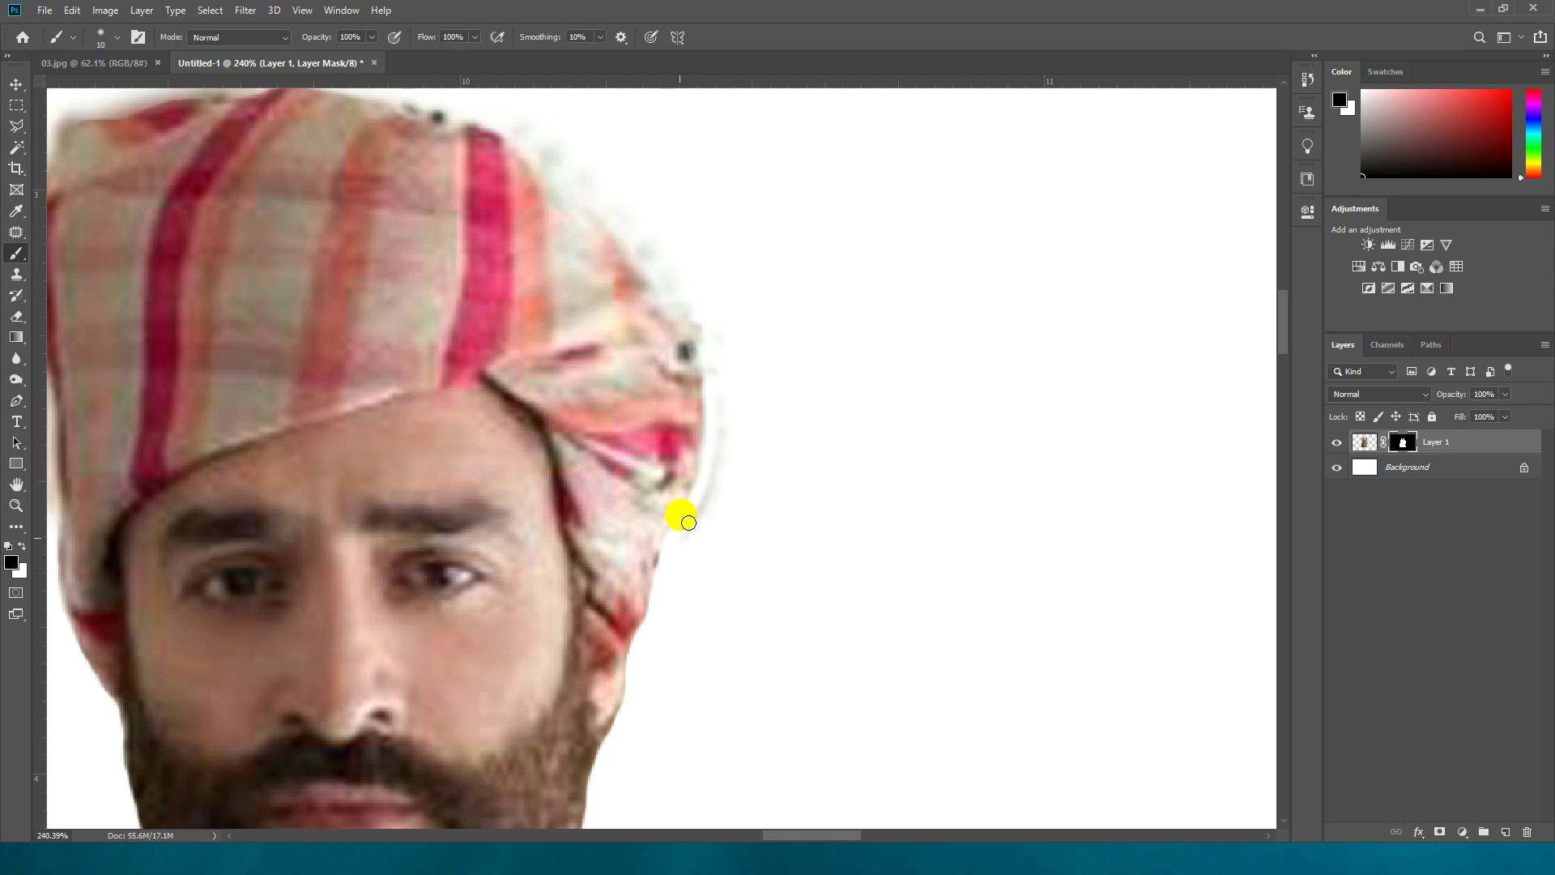
left_click_drag(683, 296, 722, 381)
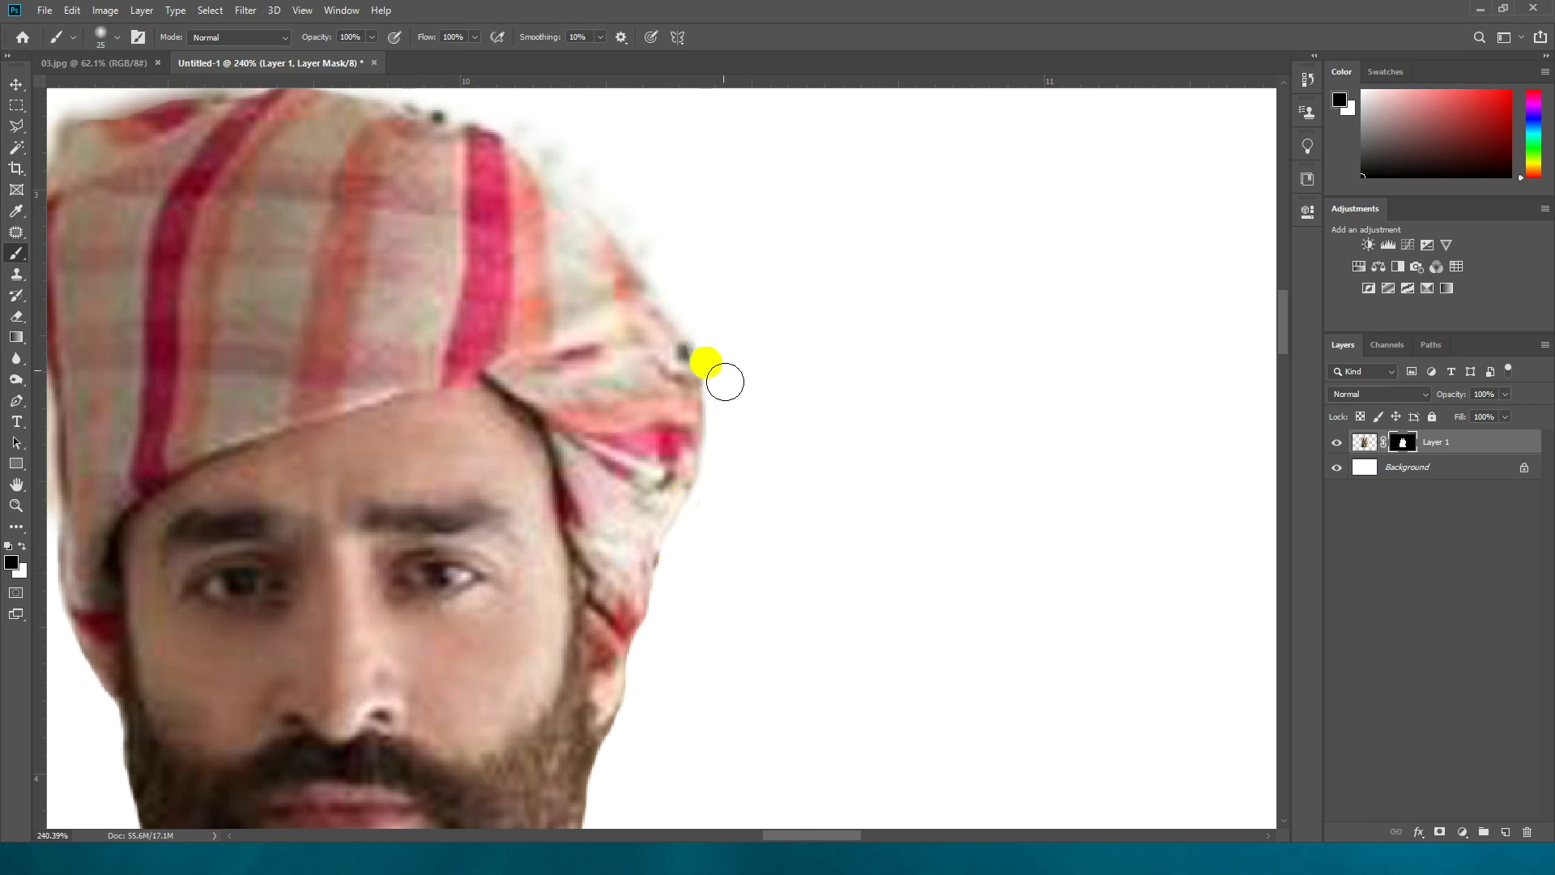
left_click_drag(623, 232, 675, 432)
left_click_drag(580, 325, 650, 374)
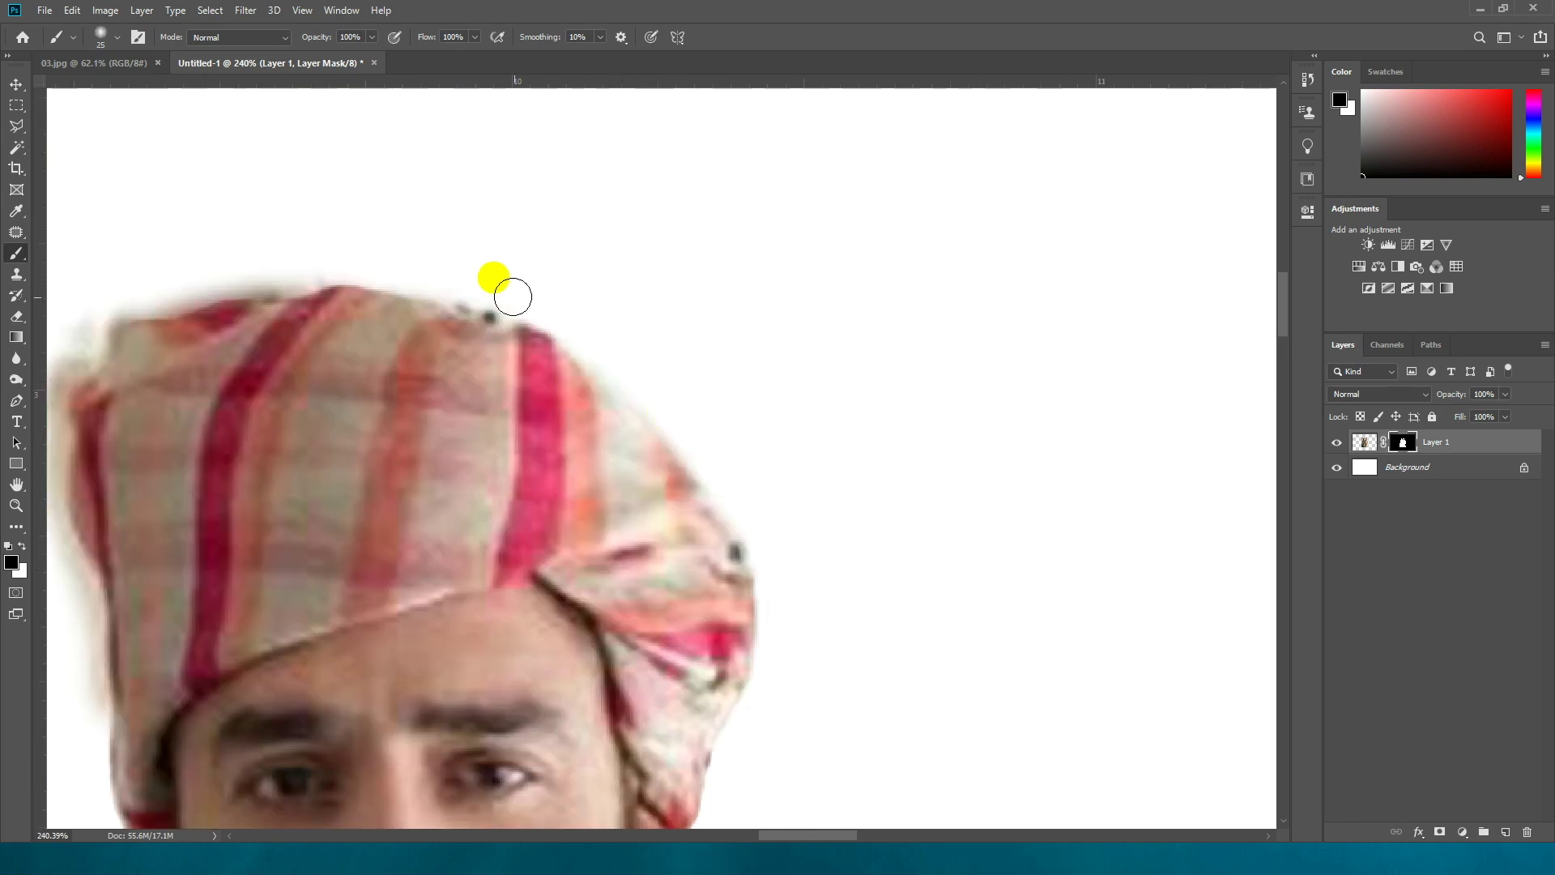
Mask out the background fringe along the top of the turban with the size 25 black brush
left_click_drag(497, 295, 711, 405)
mouse_move(538, 382)
left_mouse_down()
mouse_move(306, 424)
mouse_move(253, 517)
mouse_move(298, 433)
mouse_move(423, 398)
mouse_move(846, 143)
left_mouse_up()
mouse_move(686, 243)
left_mouse_down()
mouse_move(656, 322)
mouse_move(662, 402)
mouse_move(699, 556)
mouse_move(687, 461)
mouse_move(703, 585)
mouse_move(669, 439)
mouse_move(634, 616)
left_mouse_up()
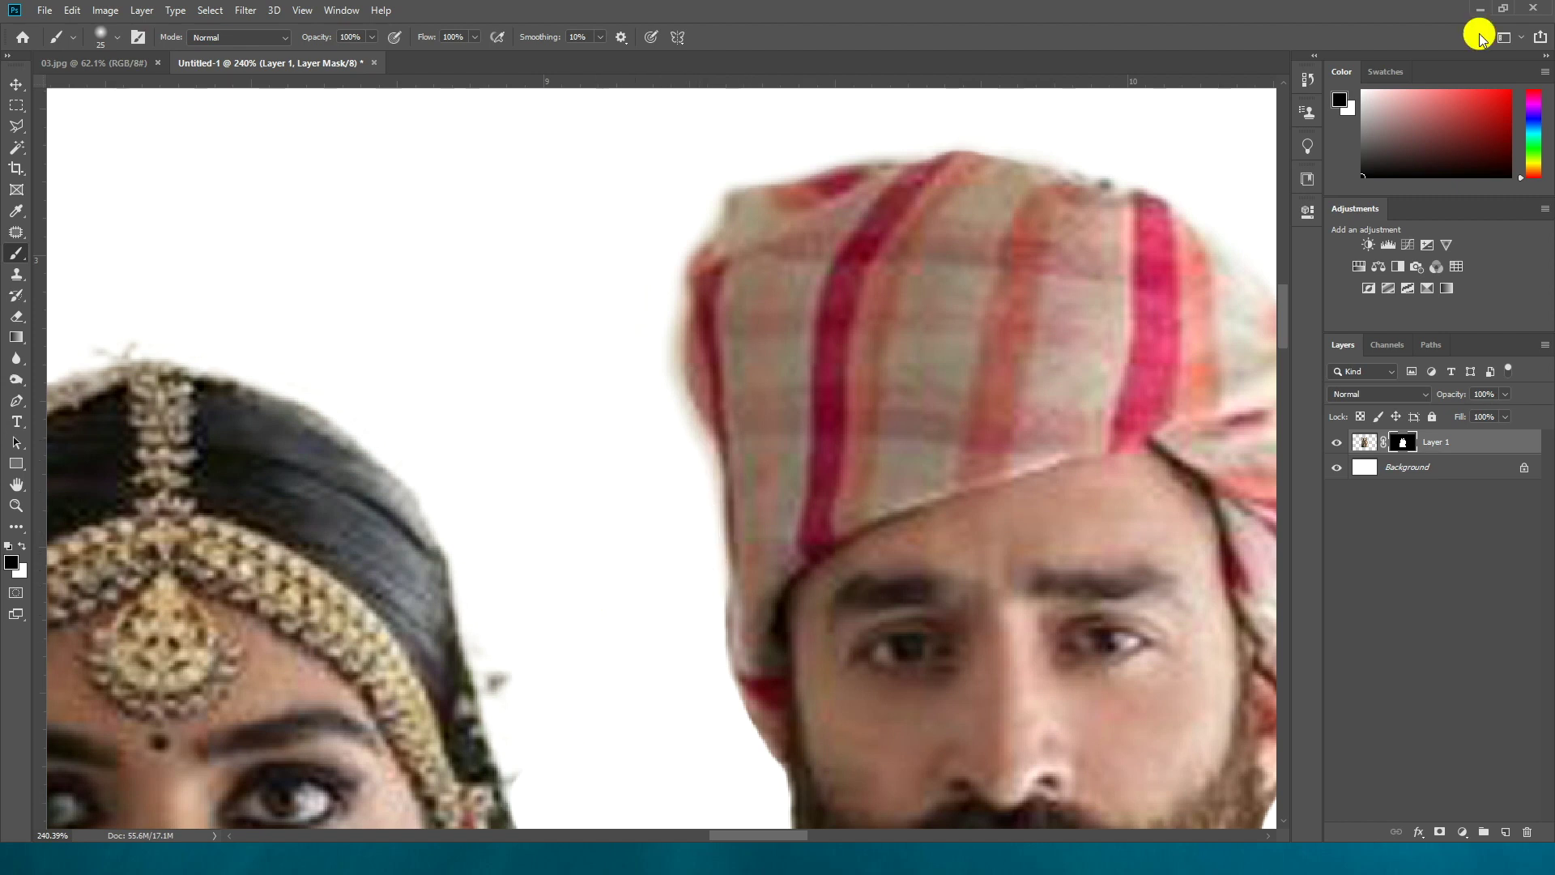
Switch to full screen mode and mask out the fringe on the turban's edge facing the woman, using brush sizes 10 and 20
left_click_drag(1303, 7, 1295, 3)
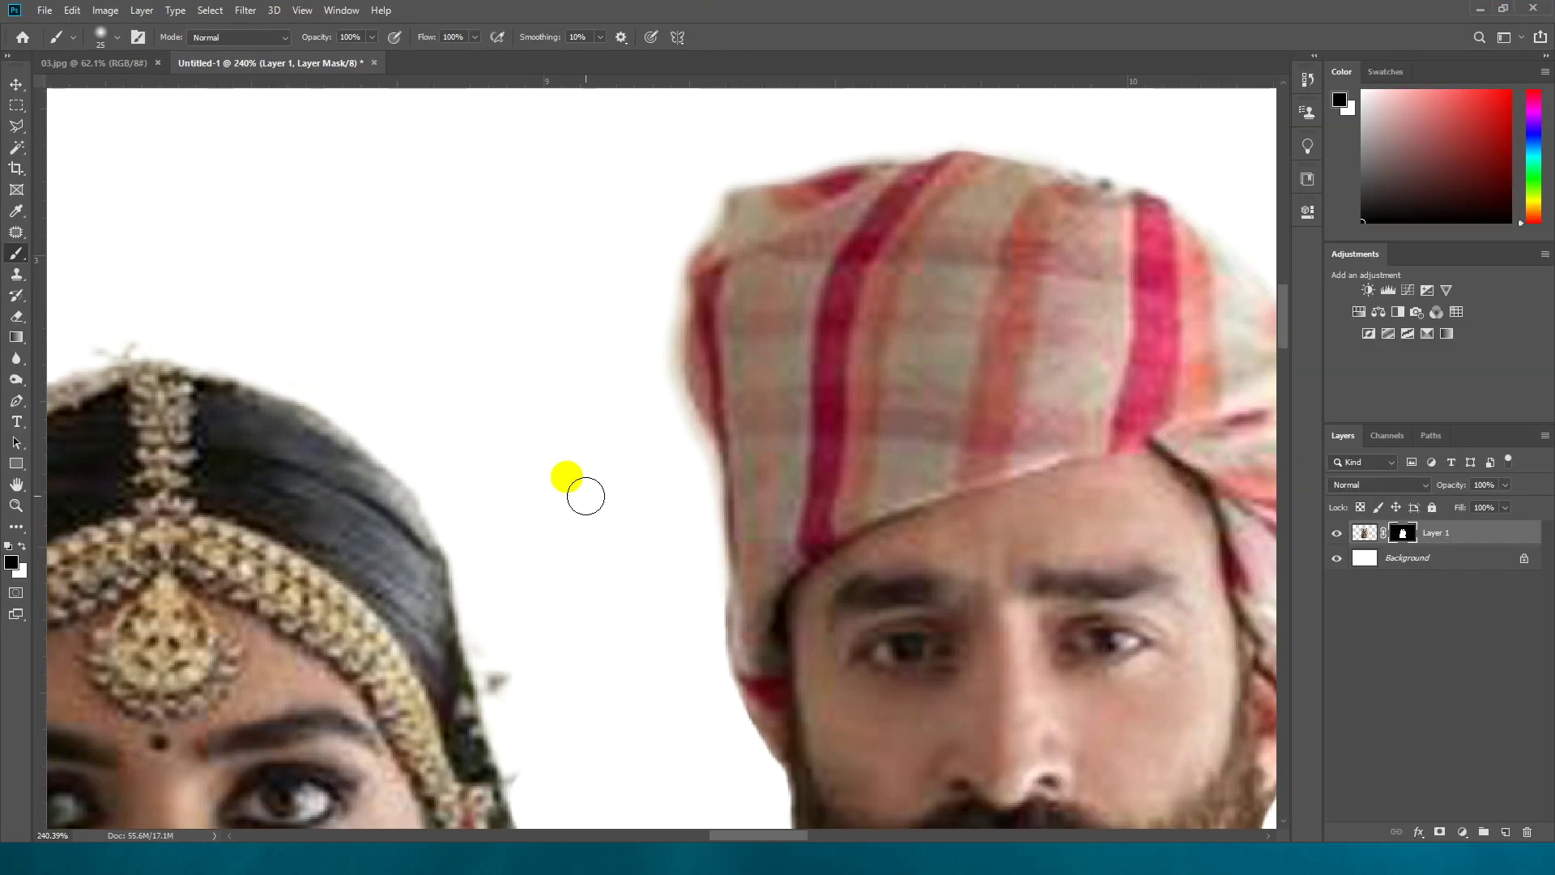
key("f")
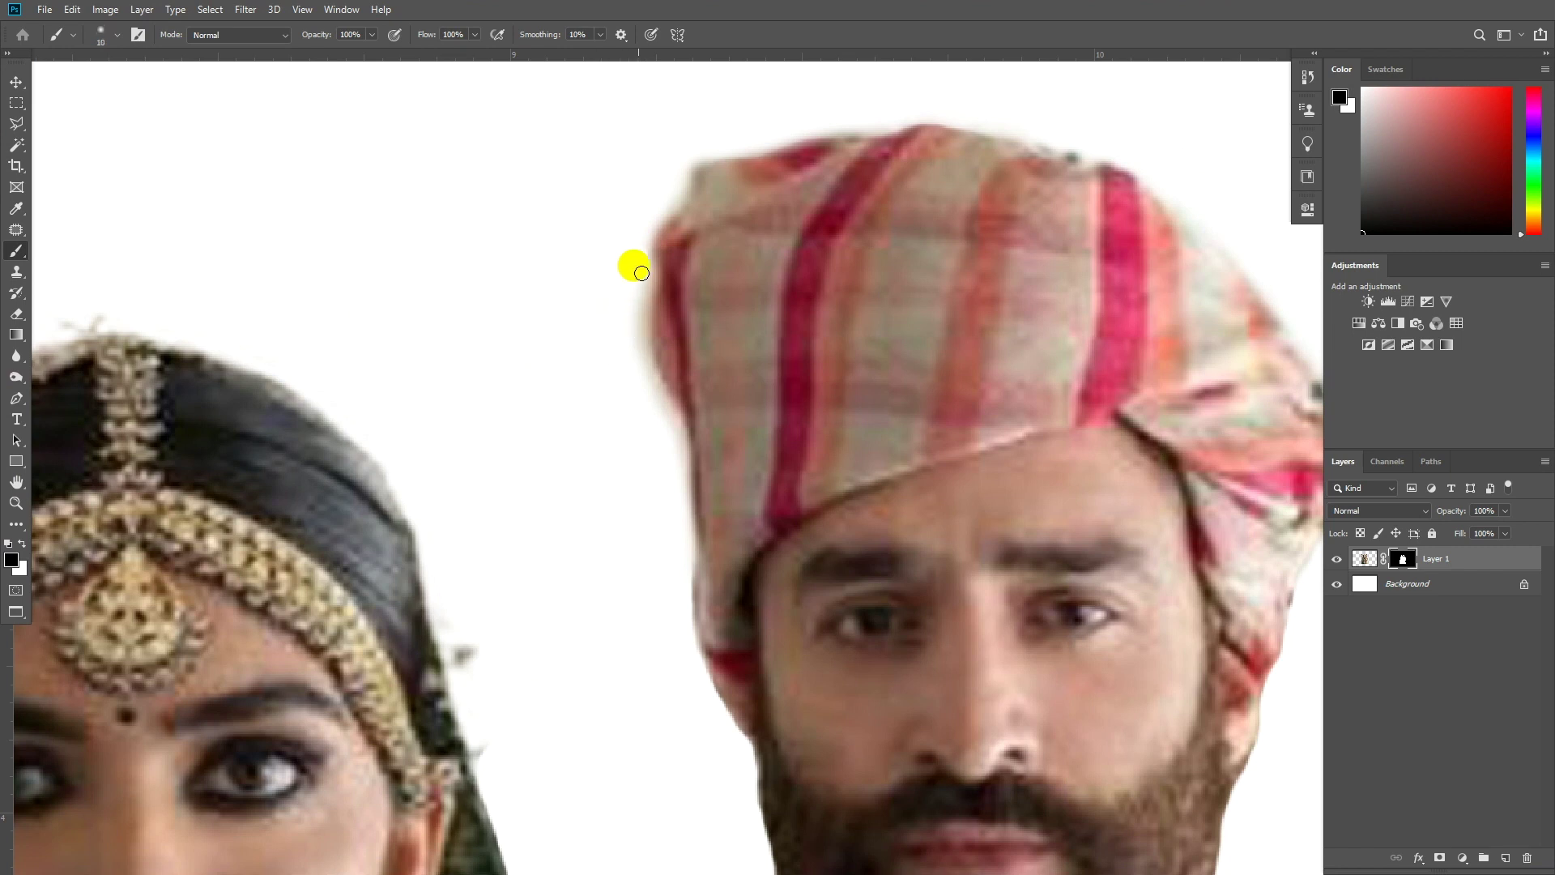
left_click_drag(642, 273, 644, 377)
left_click_drag(673, 436, 677, 497)
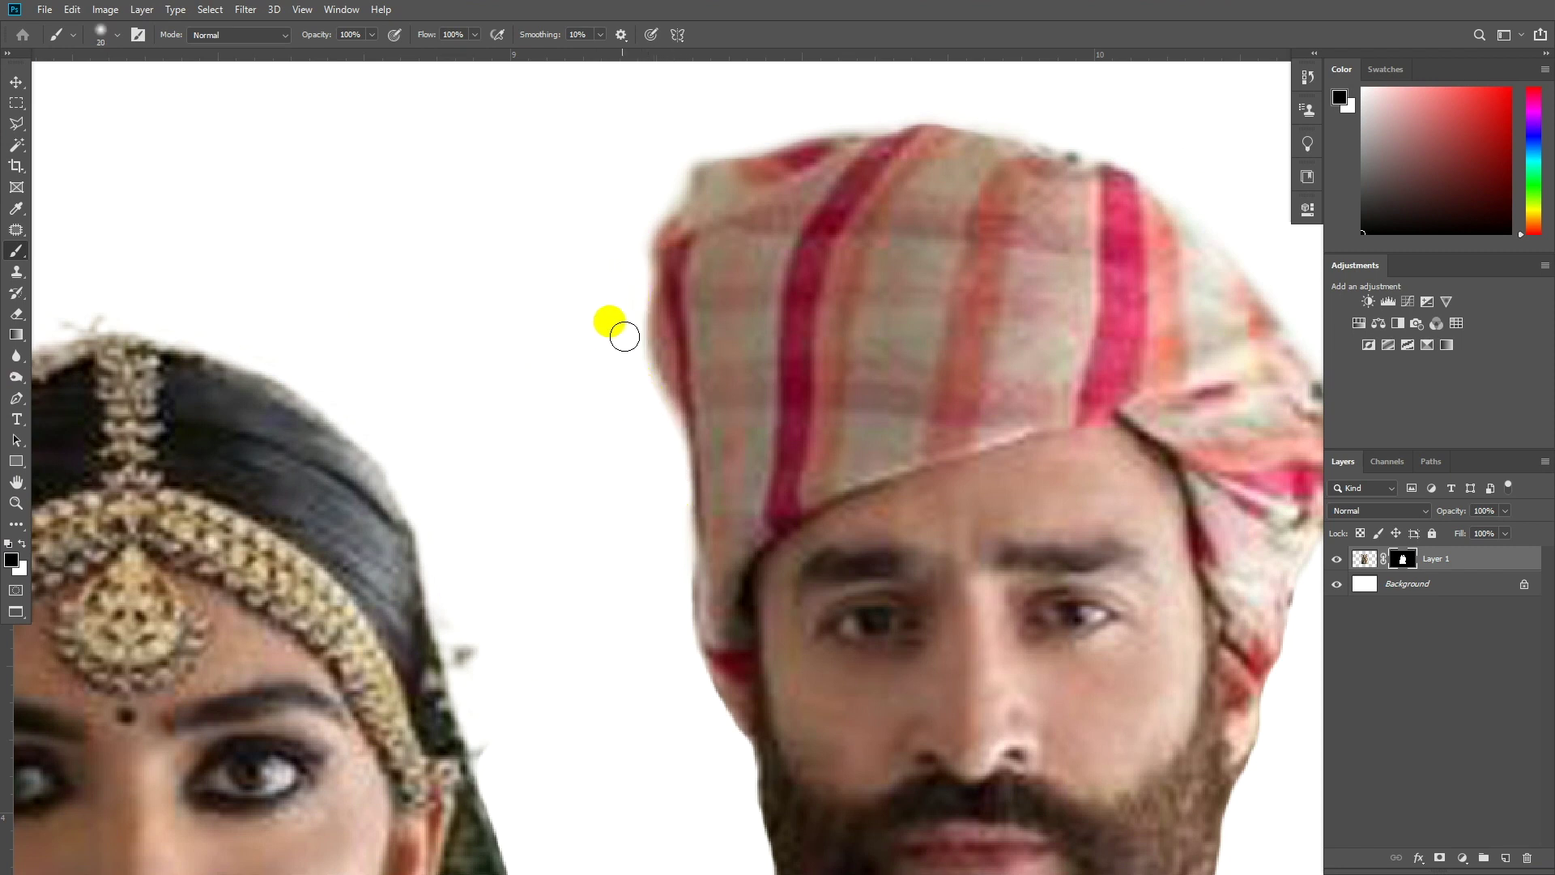
left_click_drag(640, 425, 624, 200)
Clean the mask edges around the man's jaw, ear and turban fold with the size 20 black brush
mouse_move(661, 257)
left_mouse_down()
mouse_move(667, 397)
mouse_move(720, 556)
mouse_move(652, 377)
mouse_move(670, 431)
left_mouse_up()
mouse_move(658, 380)
left_mouse_down()
mouse_move(682, 426)
mouse_move(734, 624)
left_mouse_up()
left_click_drag(901, 595, 692, 476)
mouse_move(931, 367)
left_mouse_down()
mouse_move(931, 454)
mouse_move(970, 276)
left_mouse_up()
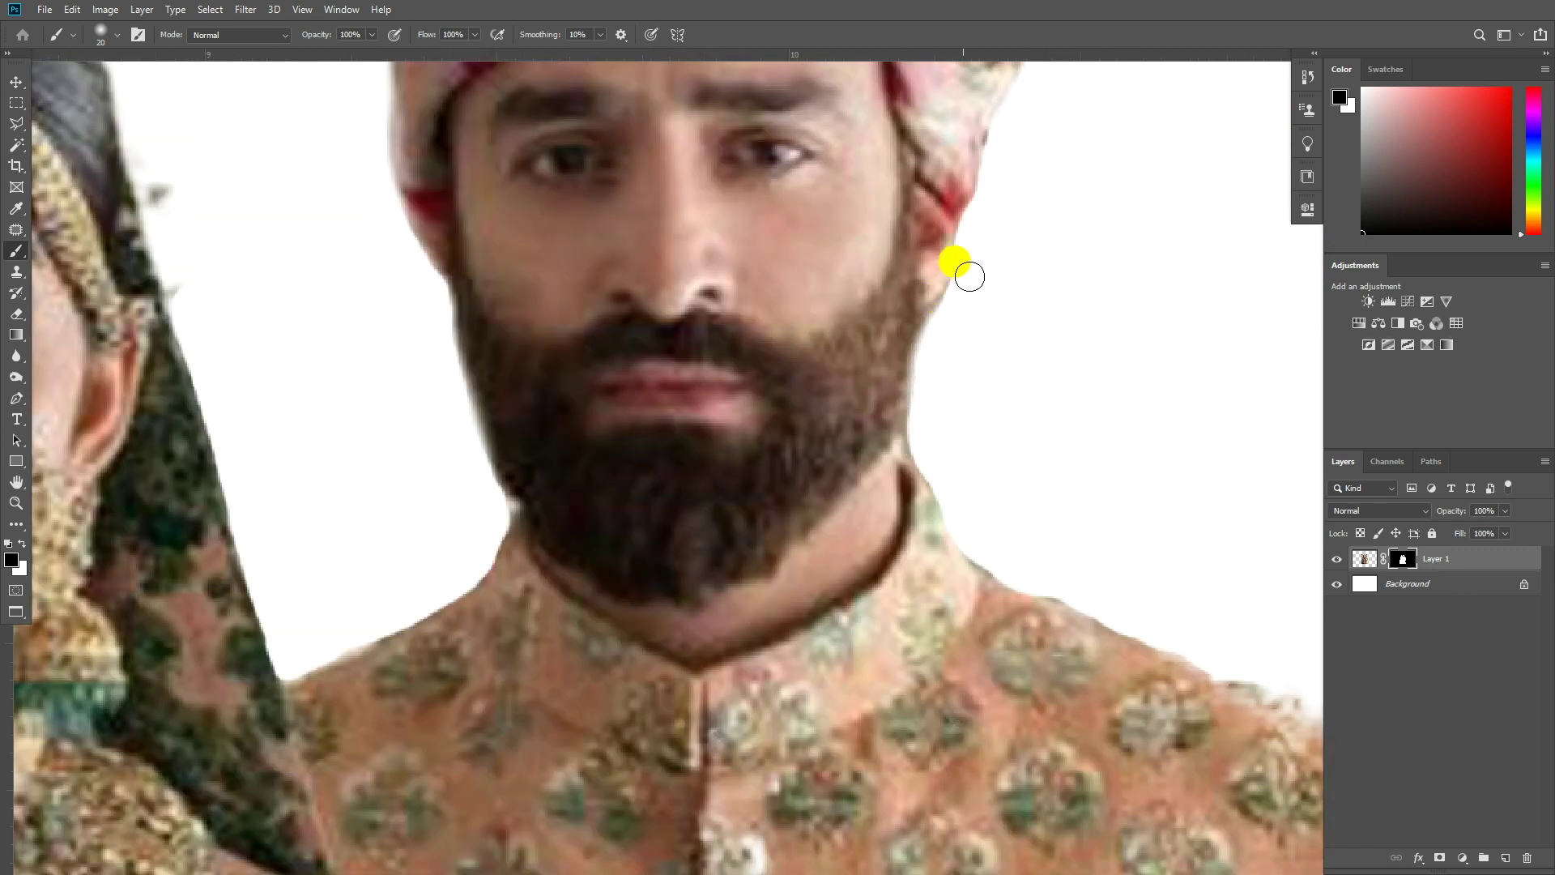
left_click_drag(1024, 103, 951, 328)
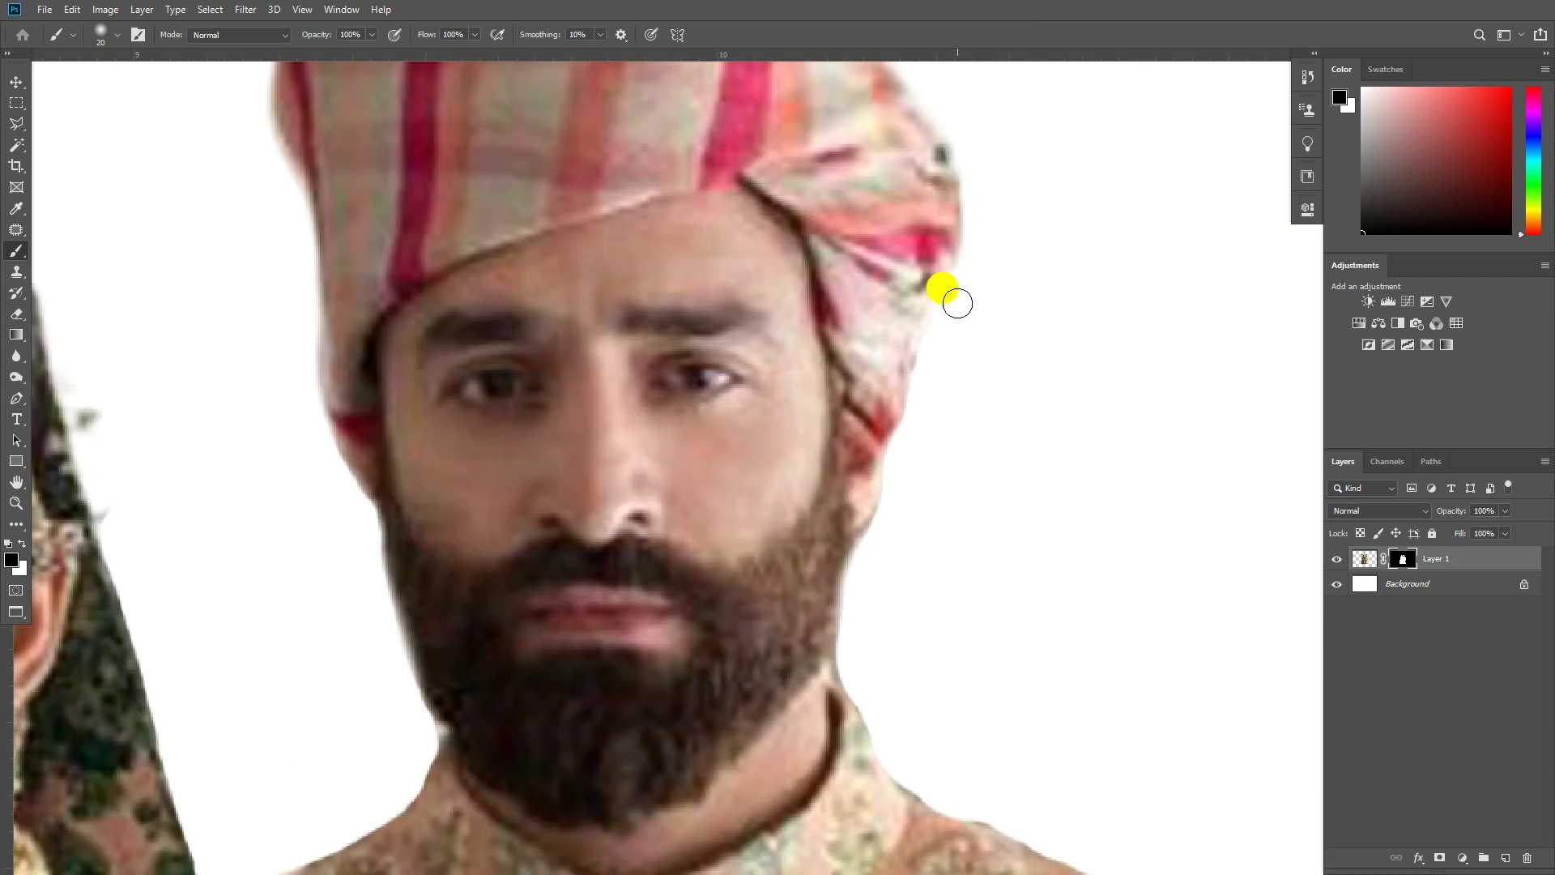
Paint white on the mask to restore the outer edge of the woman's veil from her head to her shoulder
scroll(1004, 417, "down", 10)
scroll(765, 485, "up", 5)
scroll(765, 484, "down", 3)
scroll(851, 410, "up", 3)
key("x")
mouse_move(850, 392)
left_mouse_down()
mouse_move(886, 310)
mouse_move(840, 452)
mouse_move(759, 545)
mouse_move(794, 448)
mouse_move(722, 670)
mouse_move(806, 435)
mouse_move(750, 430)
mouse_move(736, 643)
mouse_move(752, 547)
mouse_move(712, 580)
mouse_move(687, 667)
mouse_move(687, 625)
left_mouse_up()
scroll(793, 462, "down", 3)
scroll(798, 450, "up", 5)
key("x")
scroll(729, 559, "down", 4)
scroll(695, 559, "up", 3)
key("x")
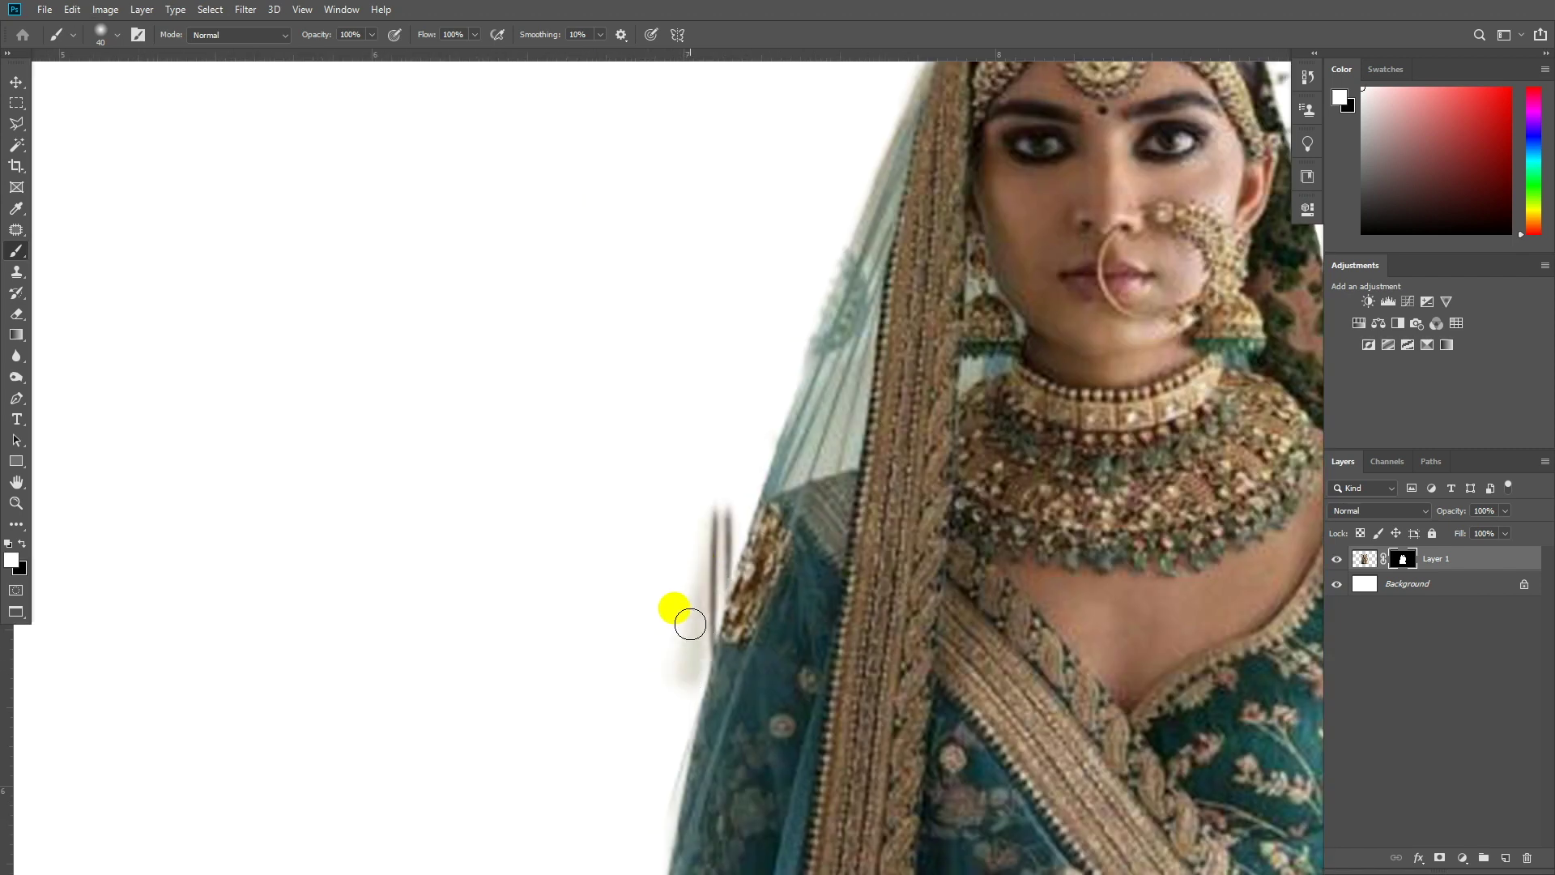
Undo the last stroke and mask out the leftover background beside the woman's shoulder with a size 40 black brush
key("ctrl+z")
key("x")
left_click_drag(715, 532, 705, 597)
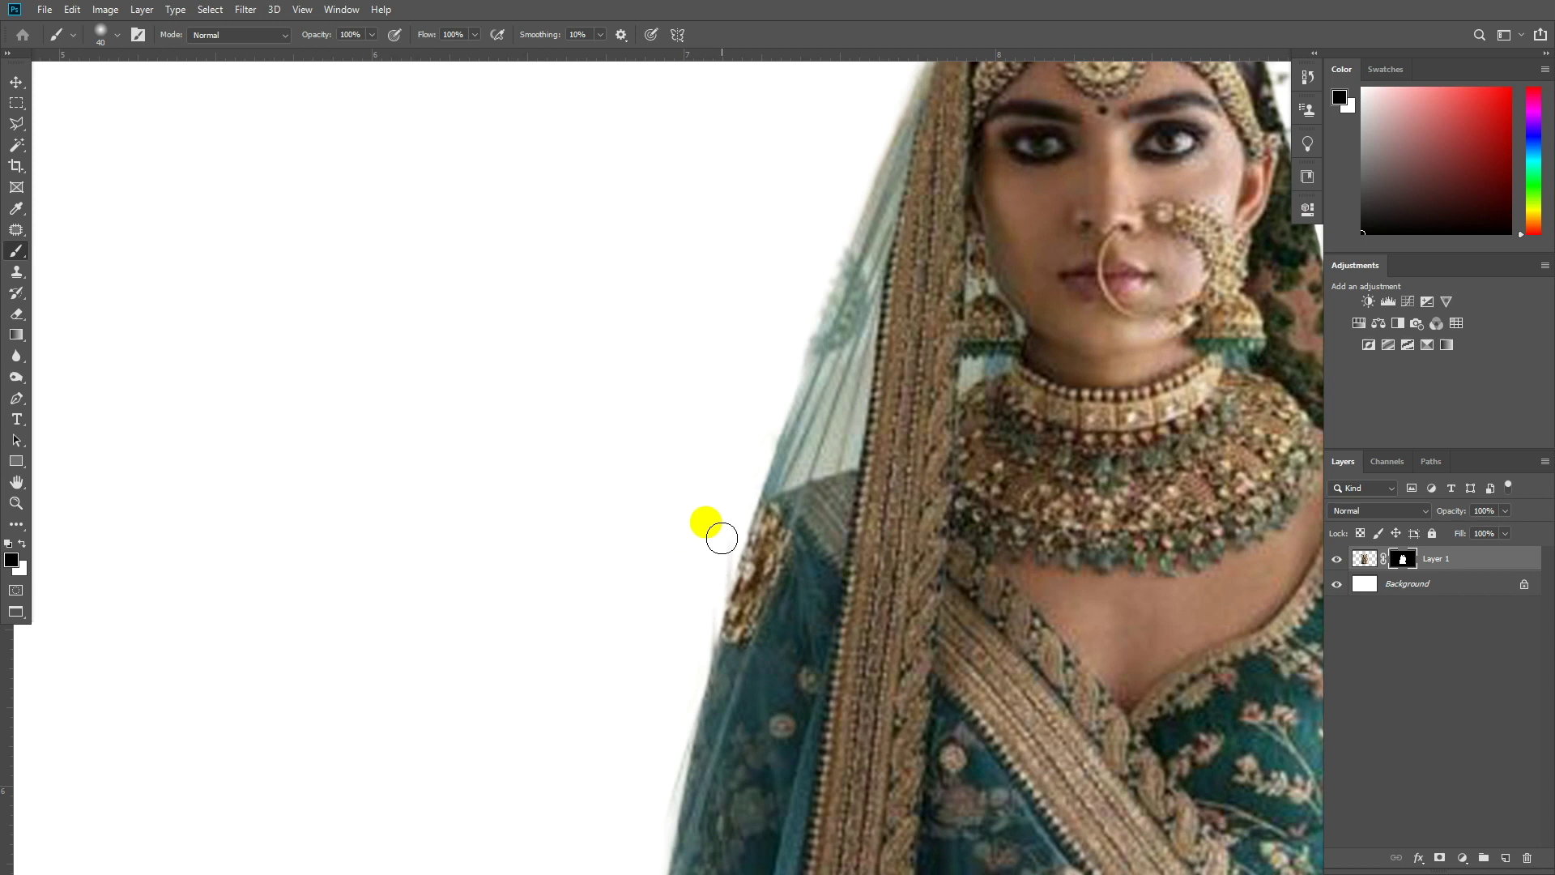
scroll(681, 566, "down", 3)
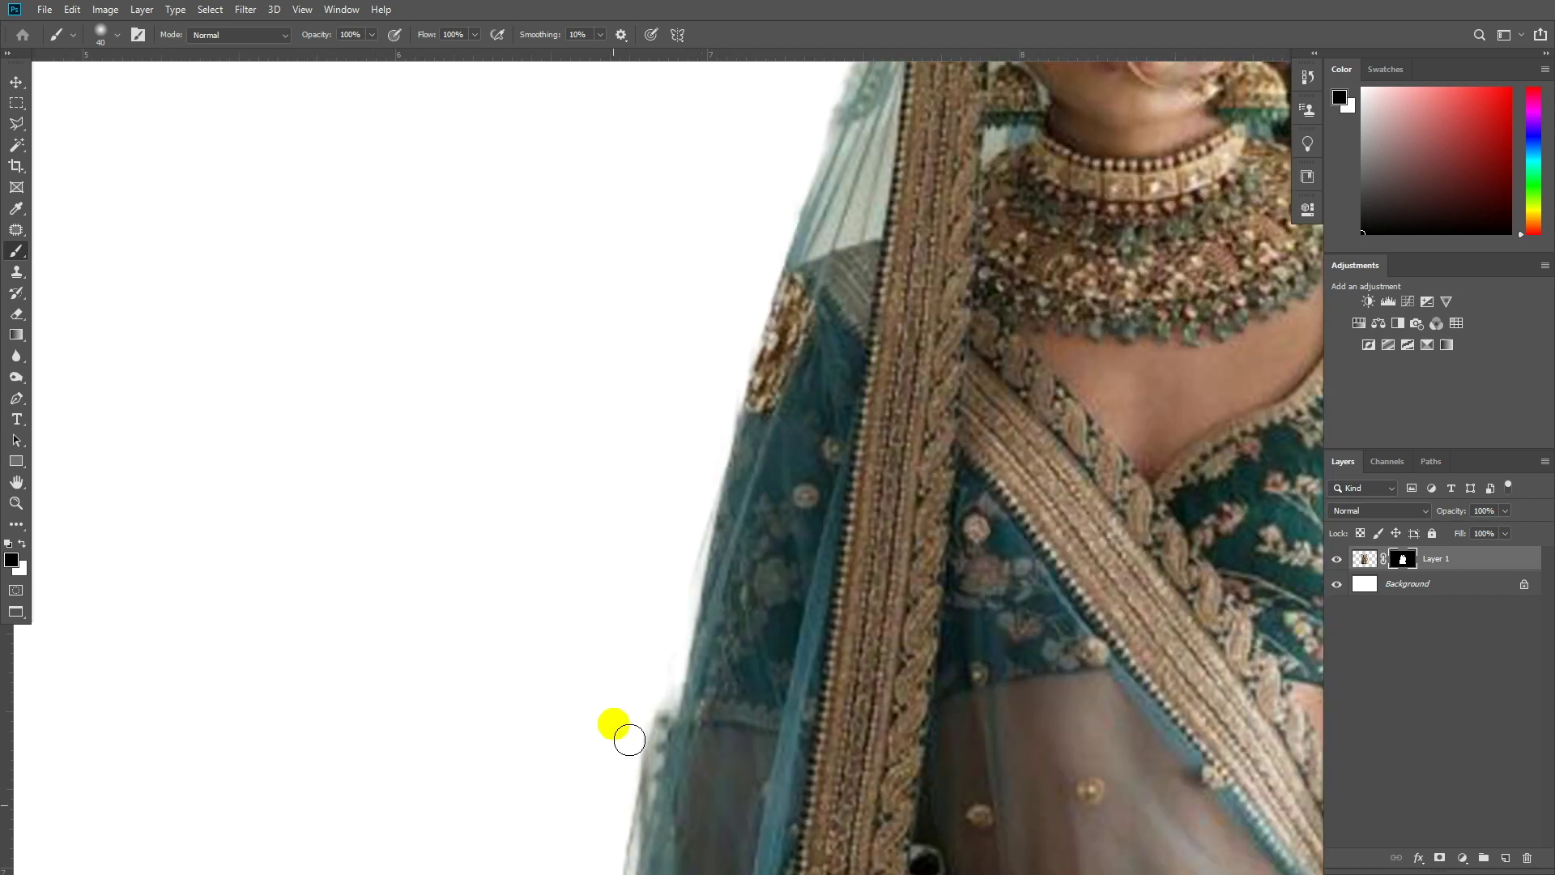
scroll(581, 523, "down", 3)
scroll(580, 522, "down", 5)
scroll(716, 567, "up", 8)
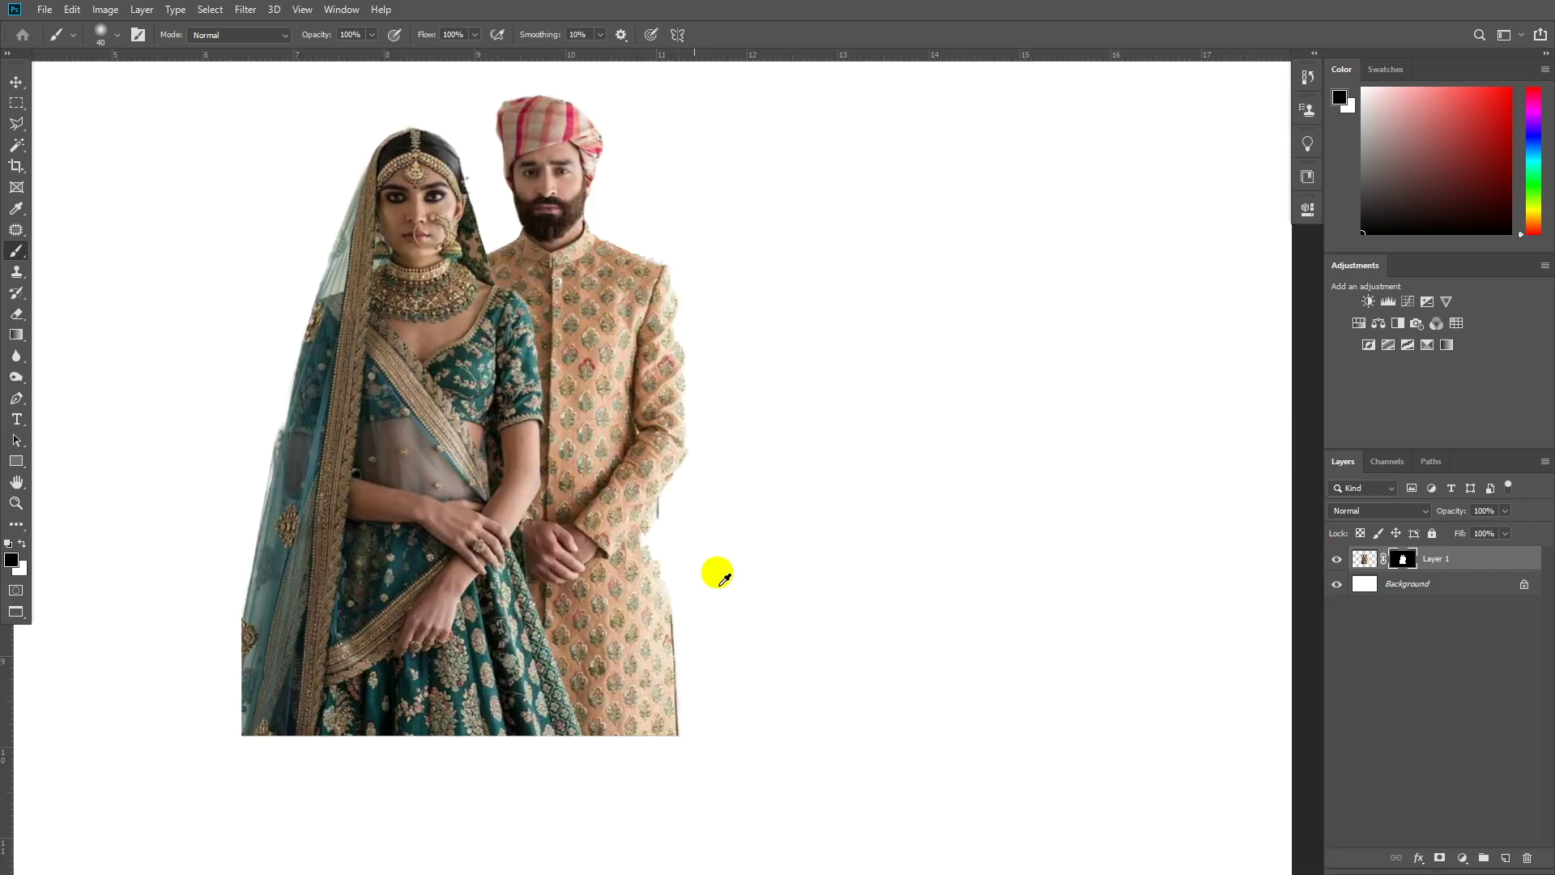
Restore the side of the man's coat below the elbow with a size 90 white brush and clean the background at size 40
key("x")
key("bracketright")
left_click_drag(656, 459, 660, 700)
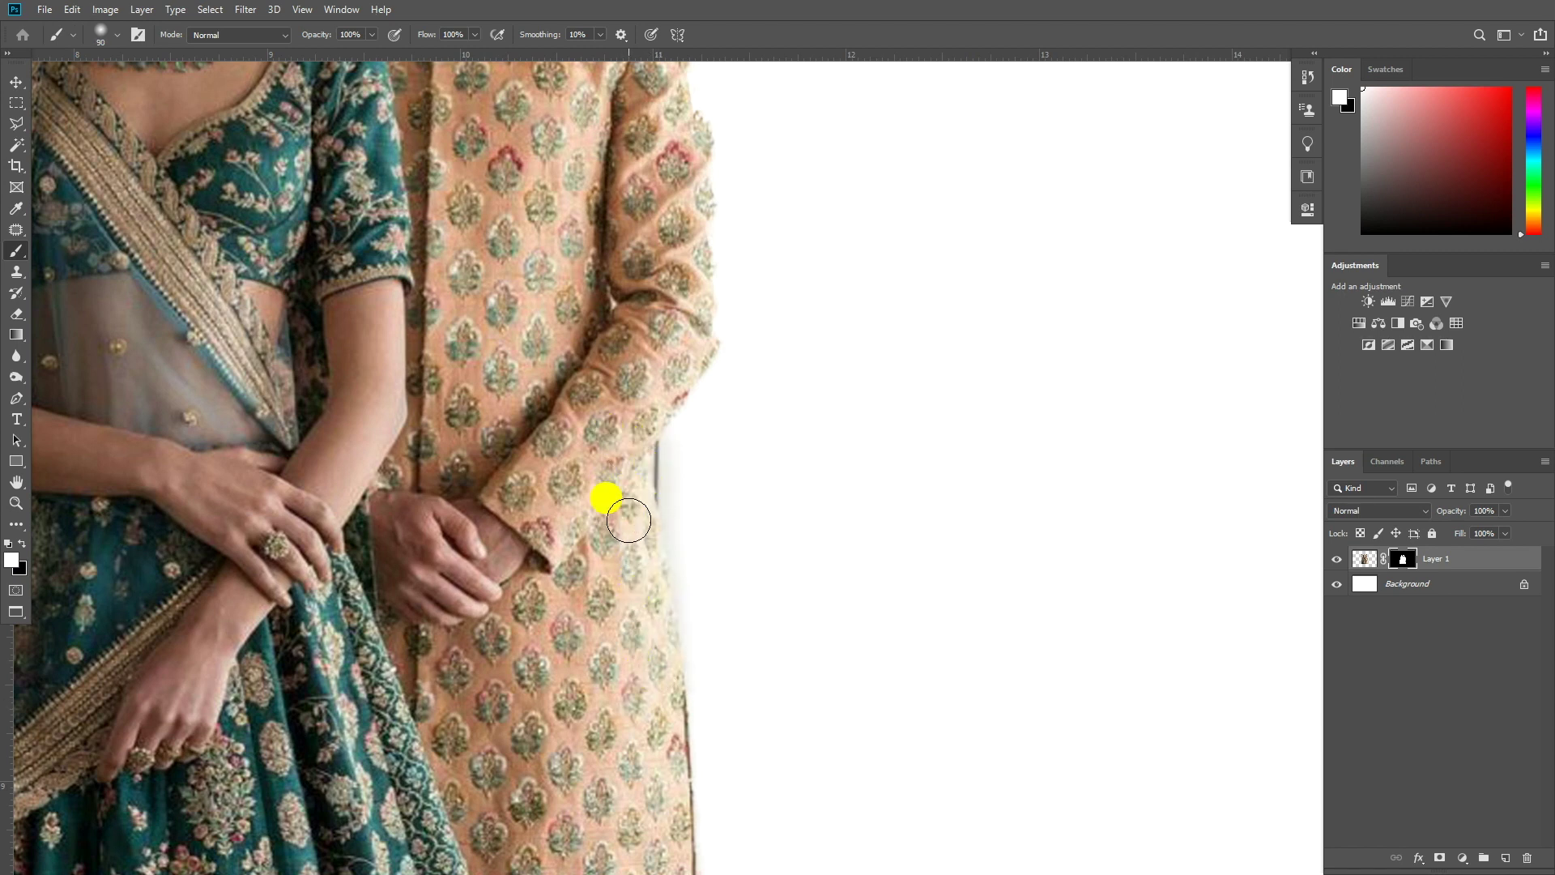
scroll(629, 521, "up", 2)
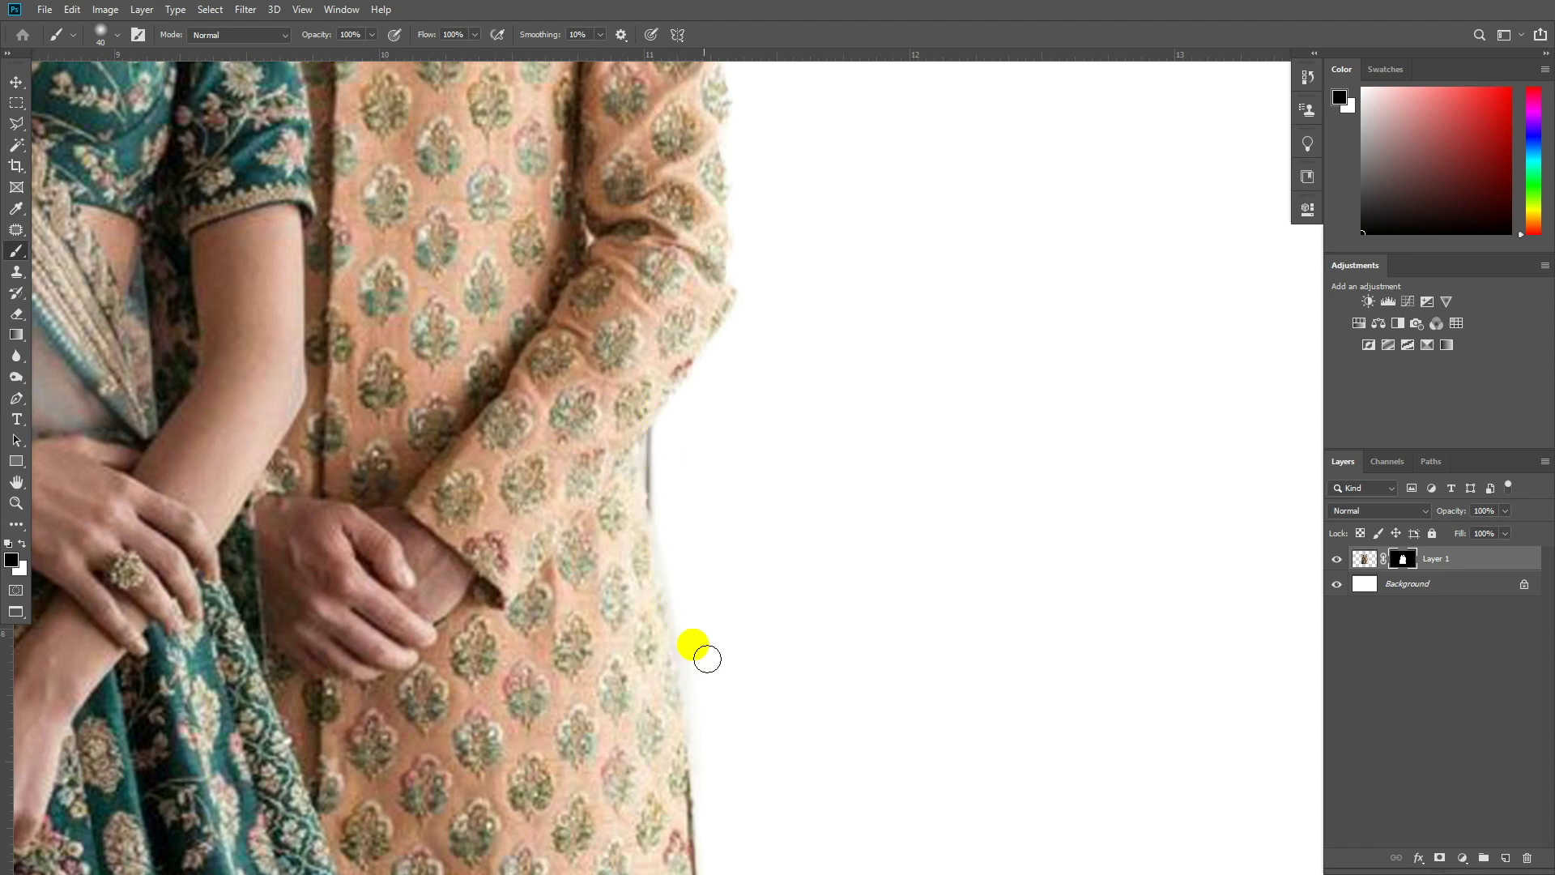
Apply the layer mask permanently to the couple's layer
scroll(820, 559, "down", 8)
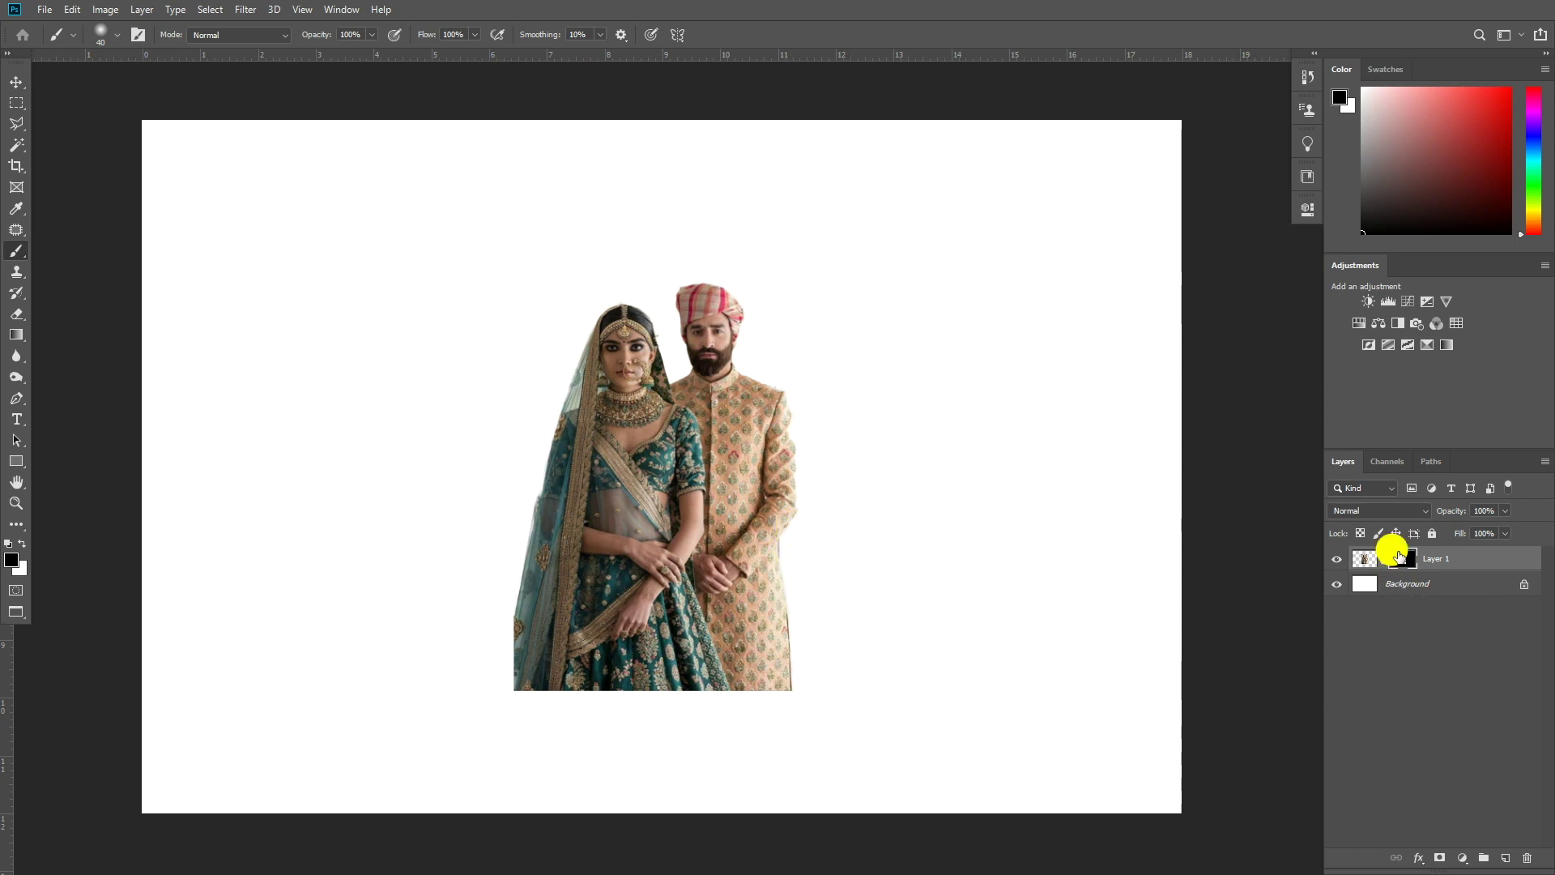
left_click_drag(1406, 565, 1527, 857)
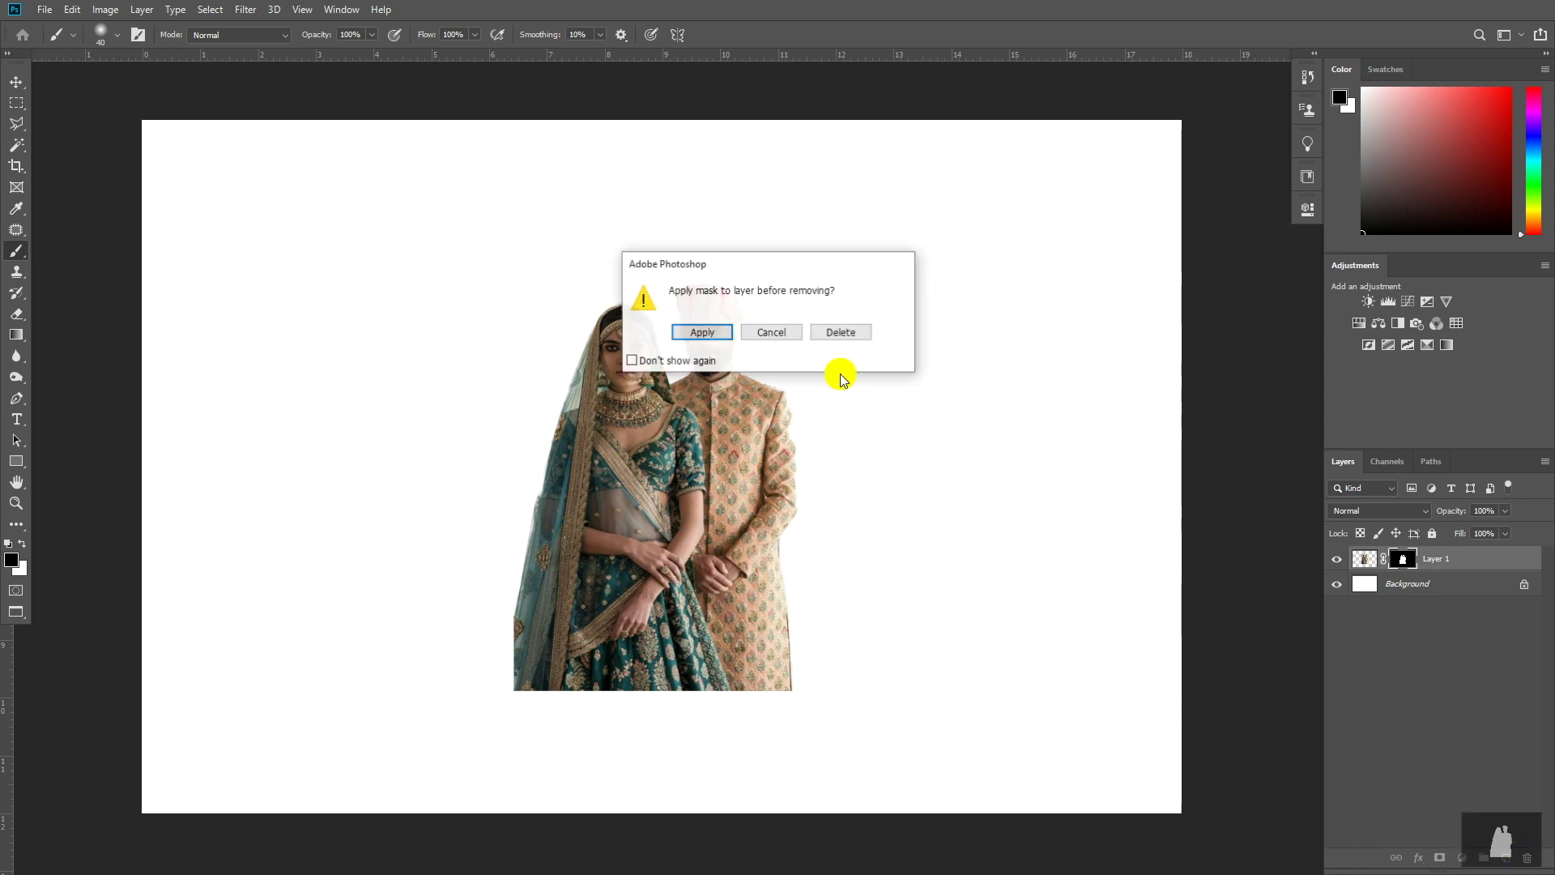
left_click(701, 332)
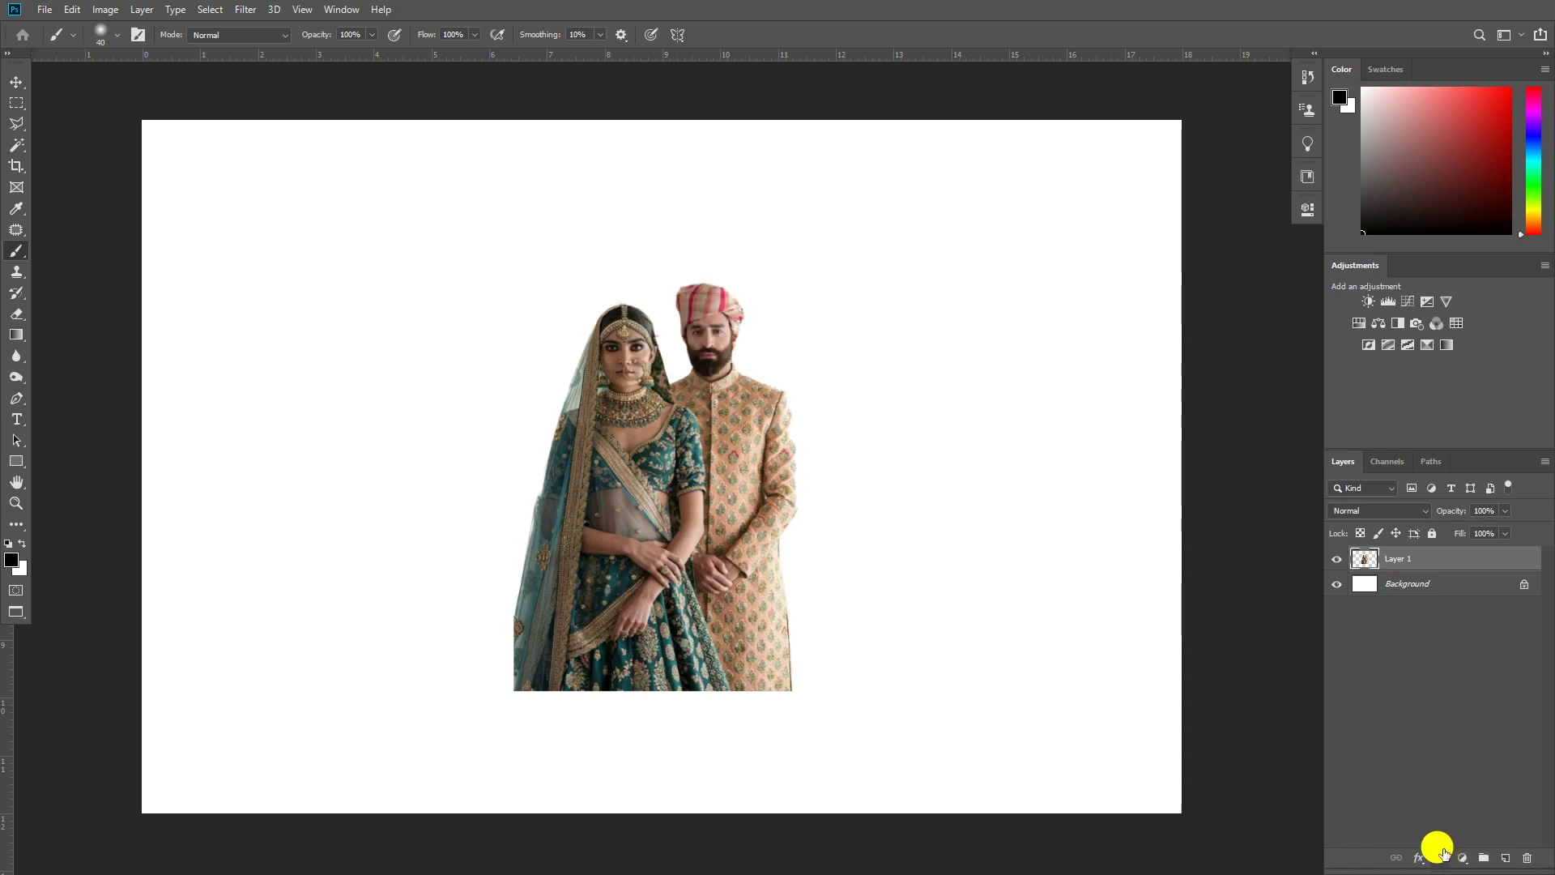
Add a monochrome Channel Mixer adjustment layer with Red +58, Green +52 and Blue +13
left_click(1462, 857)
left_click(1491, 751)
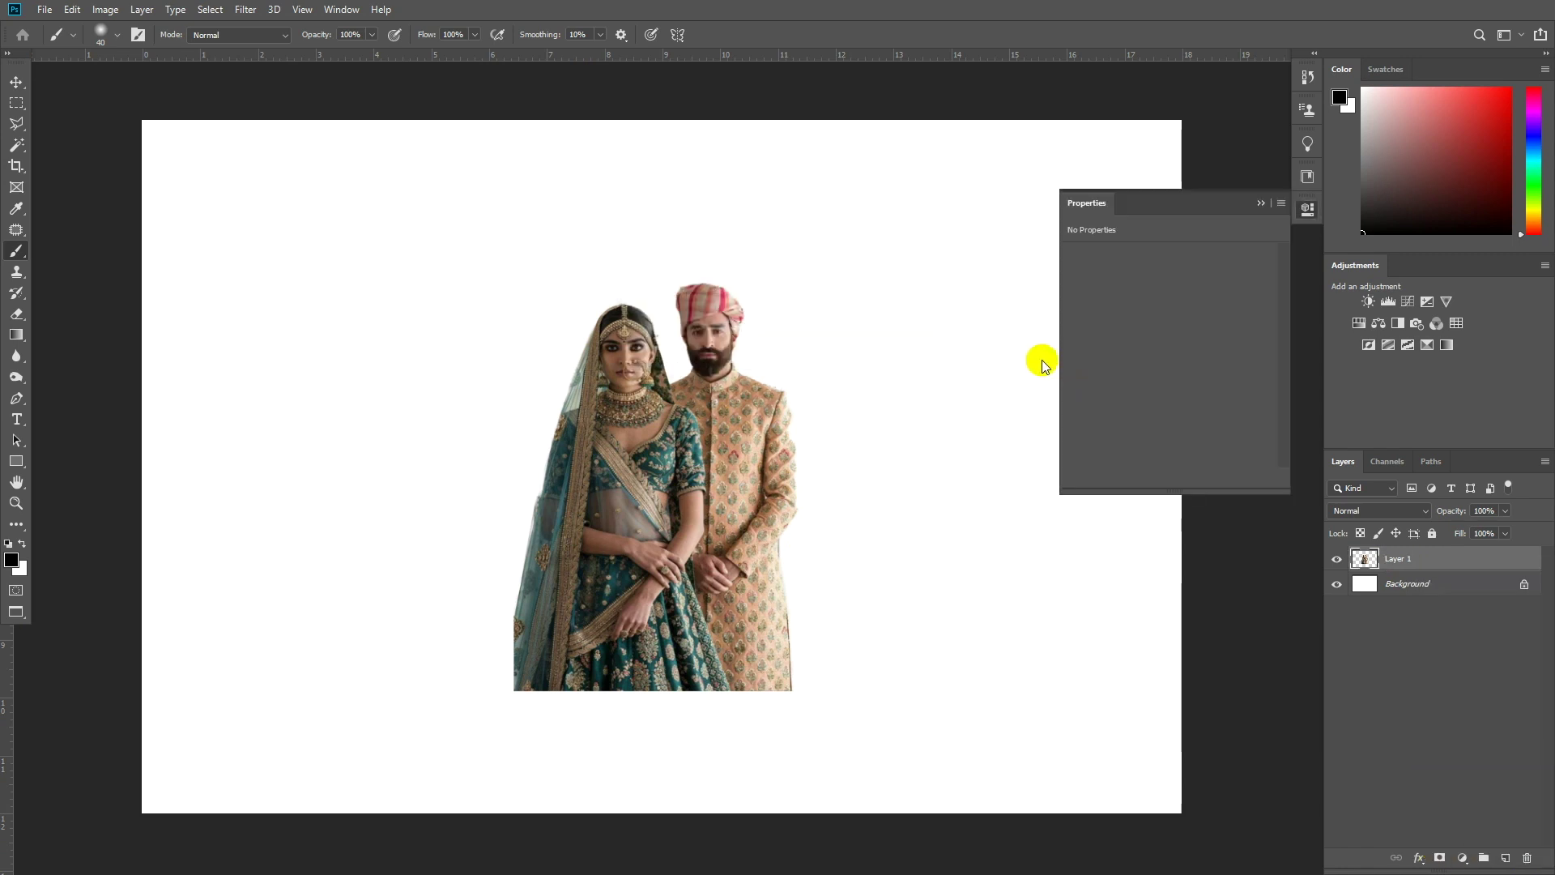
left_click(1100, 297)
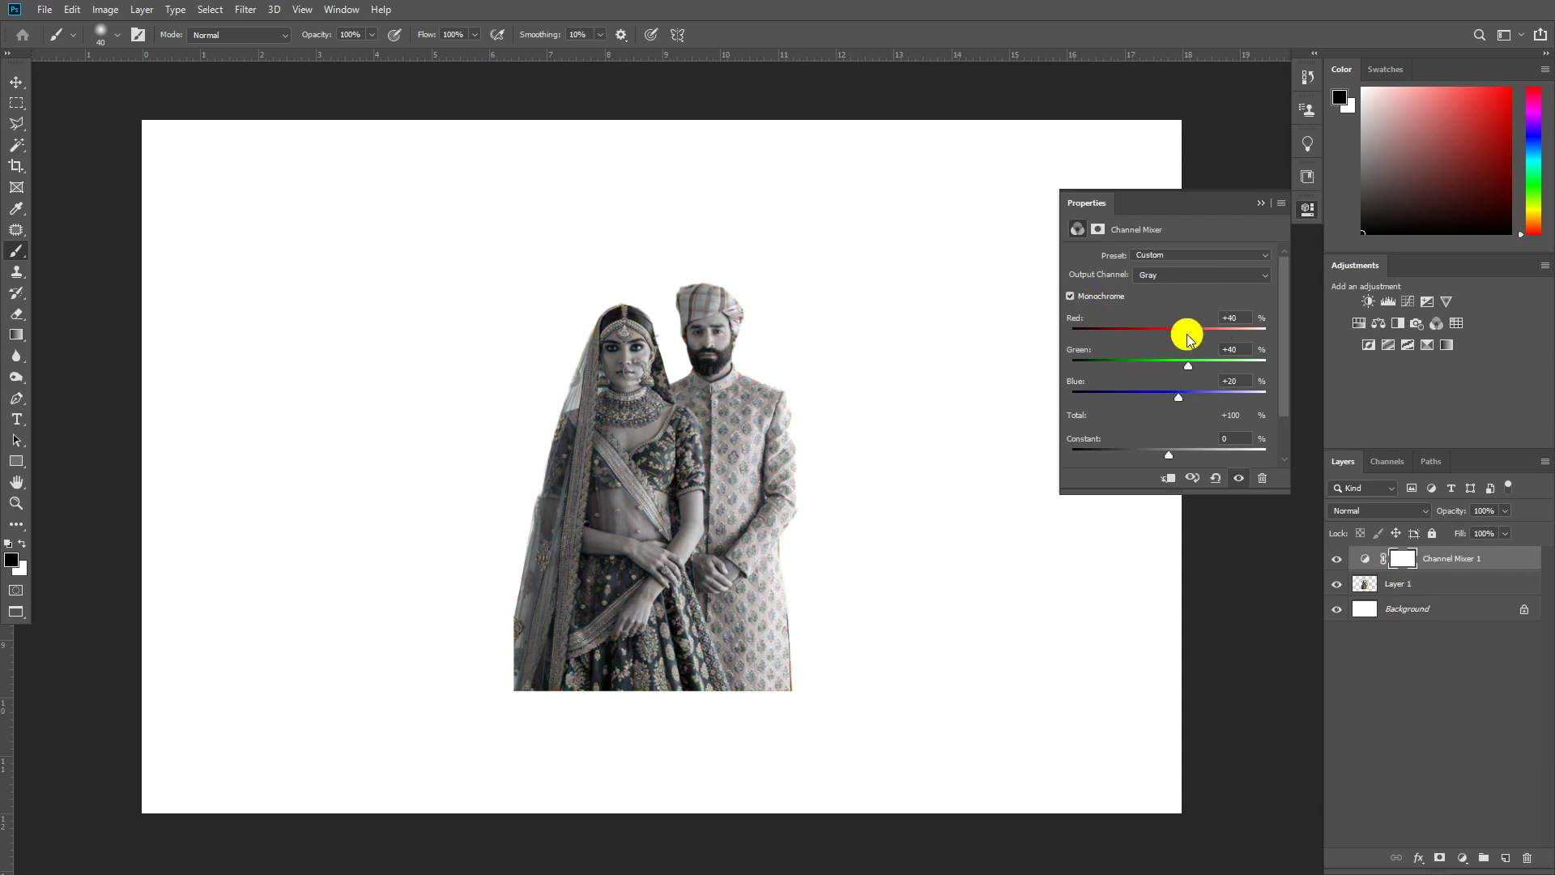
left_click_drag(1194, 340, 1177, 402)
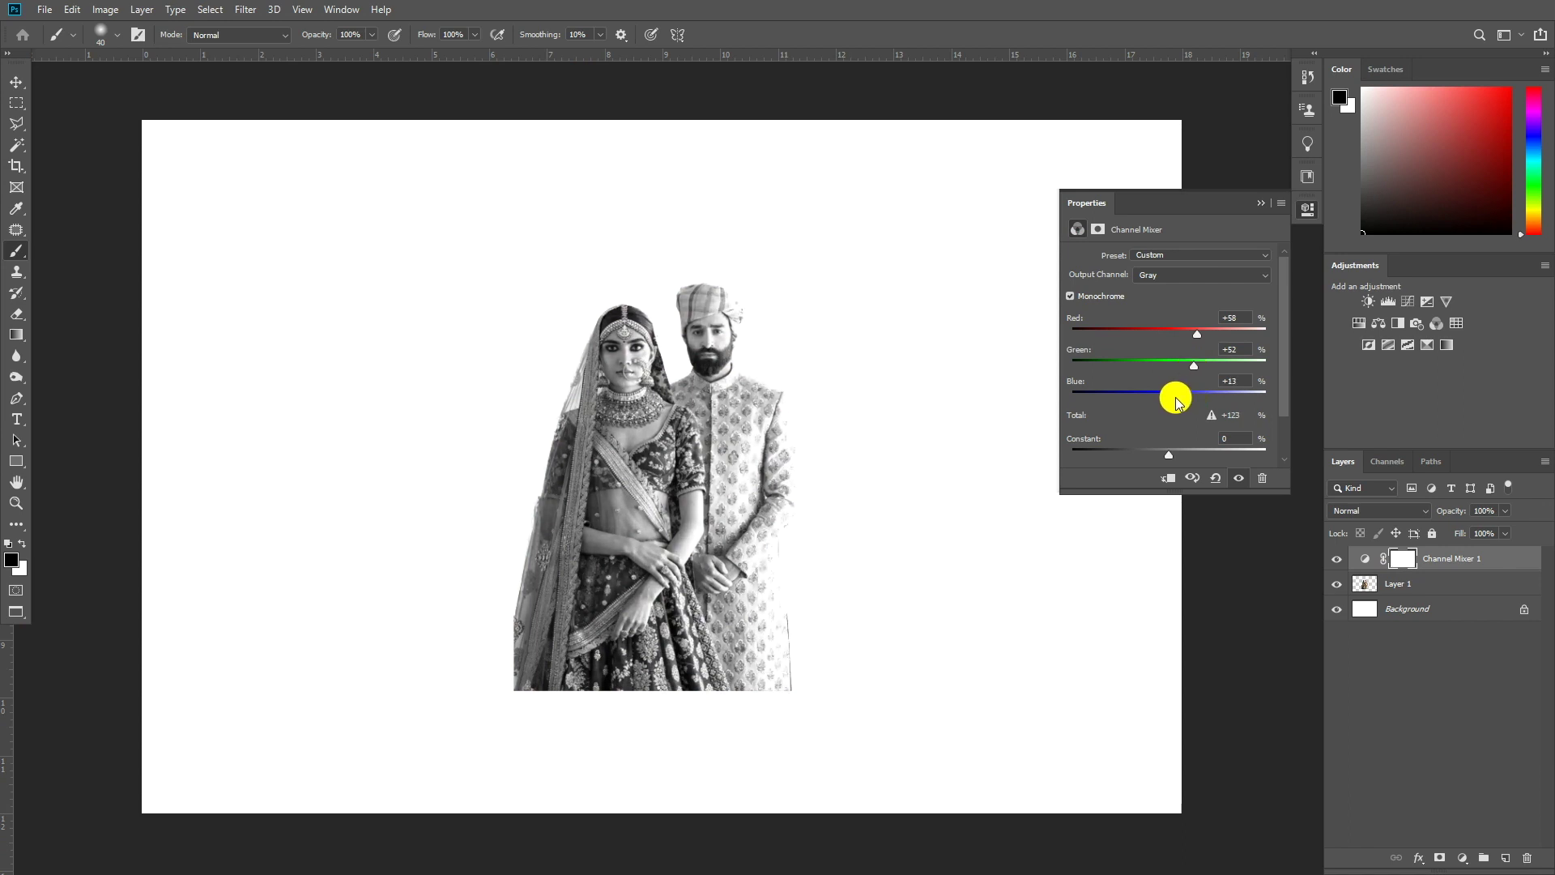
left_click(1261, 203)
Add a Levels adjustment layer above the Channel Mixer and raise its black input level slightly to deepen the shadows
left_click(1462, 857)
left_click(1483, 653)
left_click_drag(1093, 372, 1108, 377)
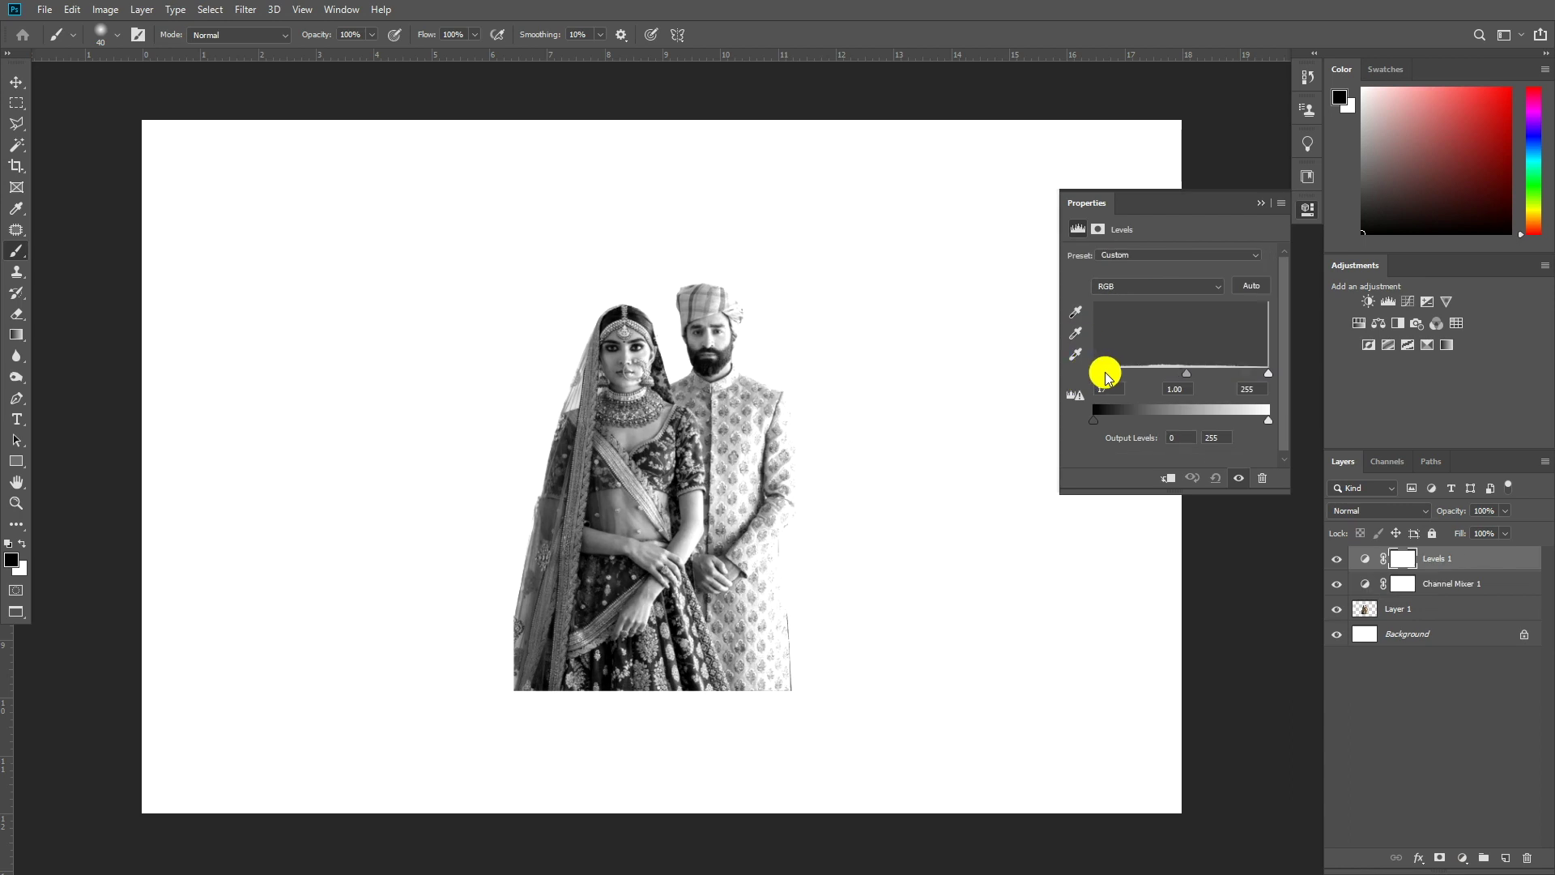
left_click(1260, 203)
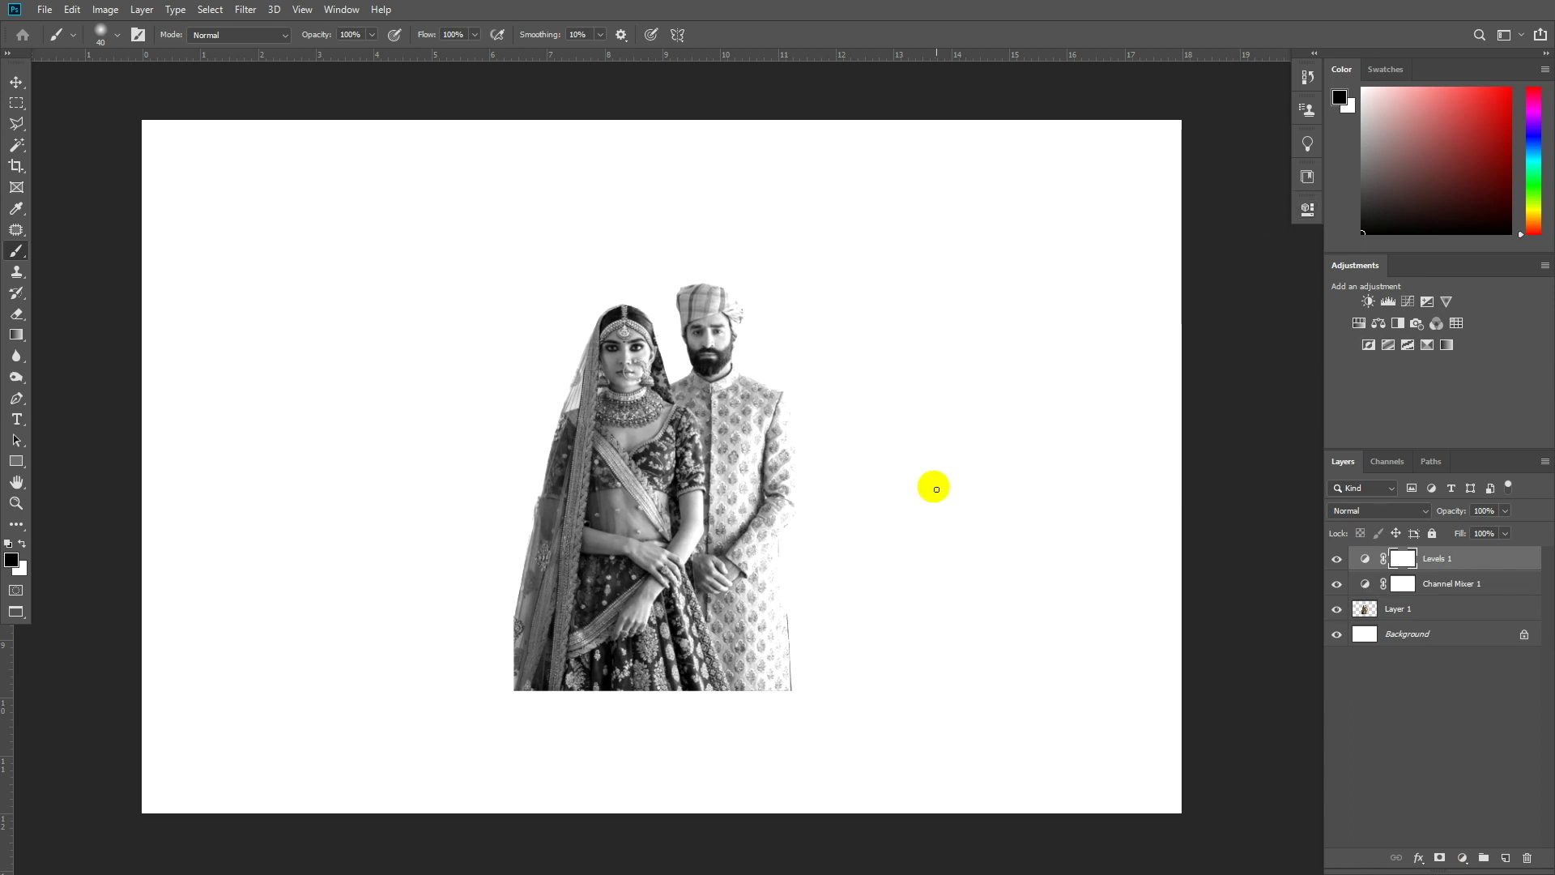
Add a blank layer mask to the couple's layer and set the brush size to 600
left_click(1413, 613)
left_click(1440, 858)
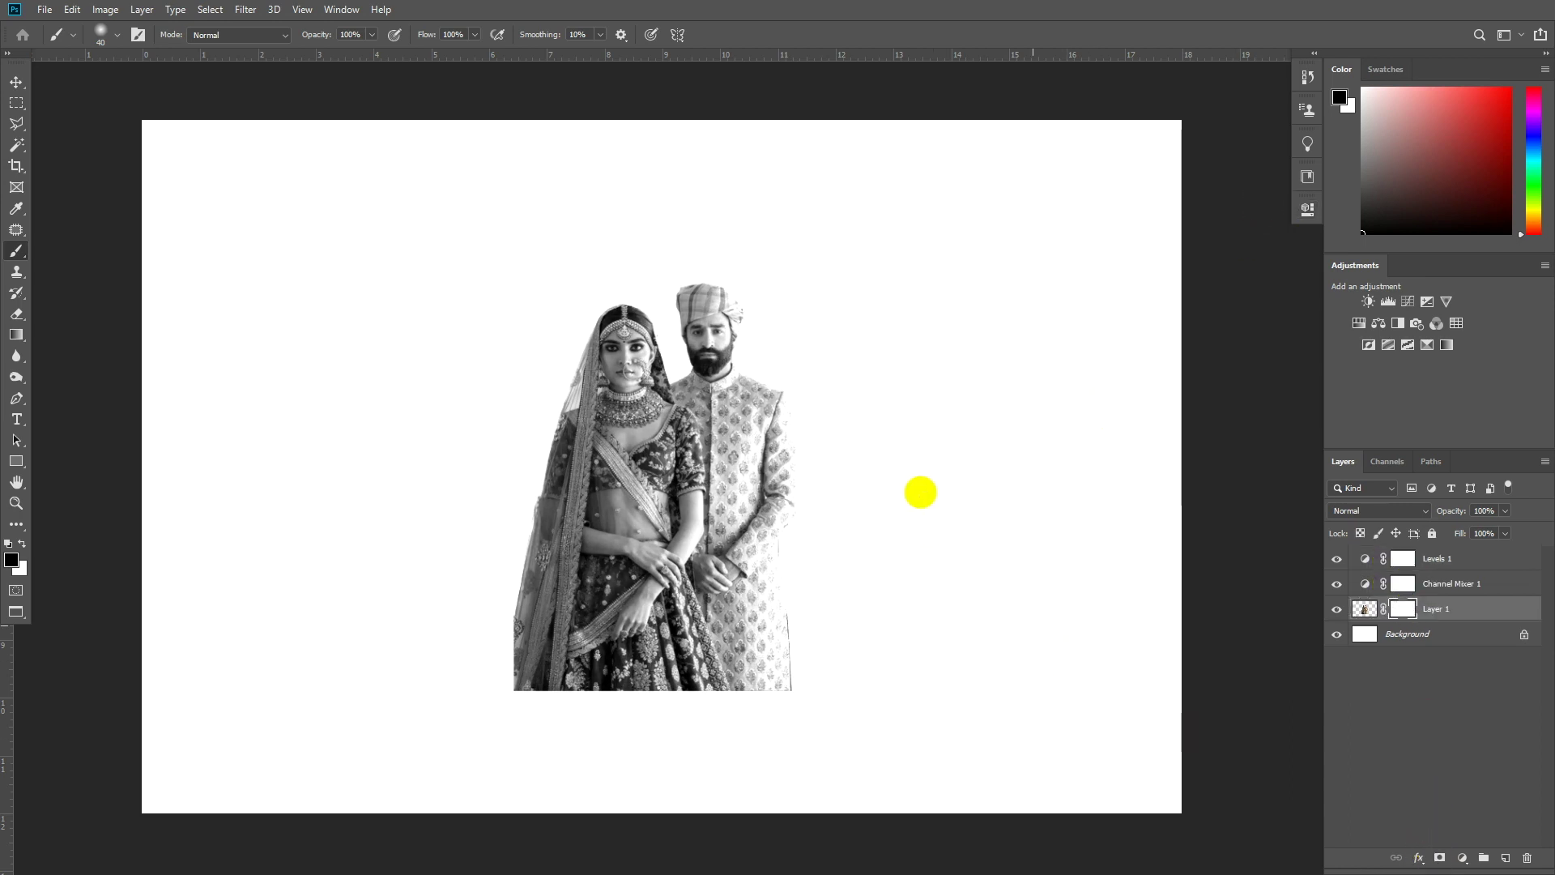
key("]")
key("]")
key("]")
key("]")
key("]")
key("]")
key("]")
key("]")
key("]")
key("]")
key("]")
key("]")
key("]")
key("]")
key("[")
key("[")
key("[")
key("[")
key("[")
key("[")
key("[")
key("[")
key("[")
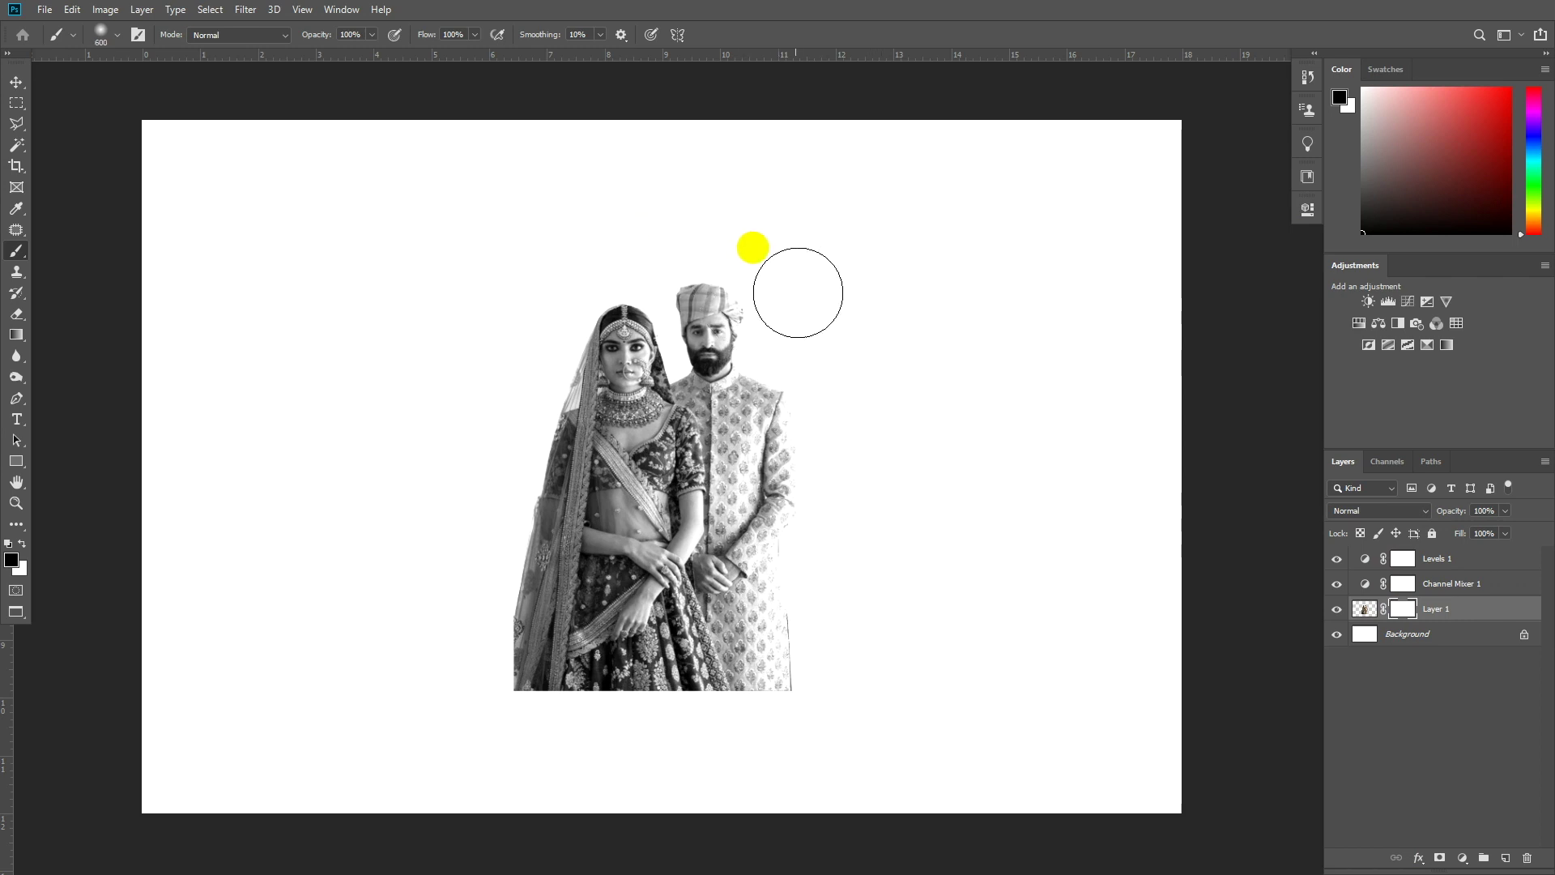
Paint black around the couple's sides and lower clothing with an enlarged soft brush, and reduce the last stroke's strength with Fade
mouse_move(765, 319)
left_mouse_down()
mouse_move(811, 493)
mouse_move(797, 631)
mouse_move(776, 614)
mouse_move(656, 735)
mouse_move(704, 636)
left_mouse_up()
key("]")
key("]")
key("]")
key("]")
key("]")
key("]")
mouse_move(875, 681)
left_mouse_down()
mouse_move(795, 754)
mouse_move(530, 817)
mouse_move(397, 760)
mouse_move(448, 760)
mouse_move(390, 459)
left_mouse_up()
mouse_move(269, 339)
left_mouse_down()
mouse_move(299, 250)
mouse_move(243, 473)
mouse_move(331, 699)
left_mouse_up()
key("ctrl+shift+f")
left_click_drag(721, 278, 685, 278)
key("Return")
Soften the bottom of the couple's clothing with a size 1600 black stroke and reduce its opacity with Fade
left_click_drag(590, 762, 834, 727)
key("ctrl+shift+f")
left_click(695, 279)
key("Return")
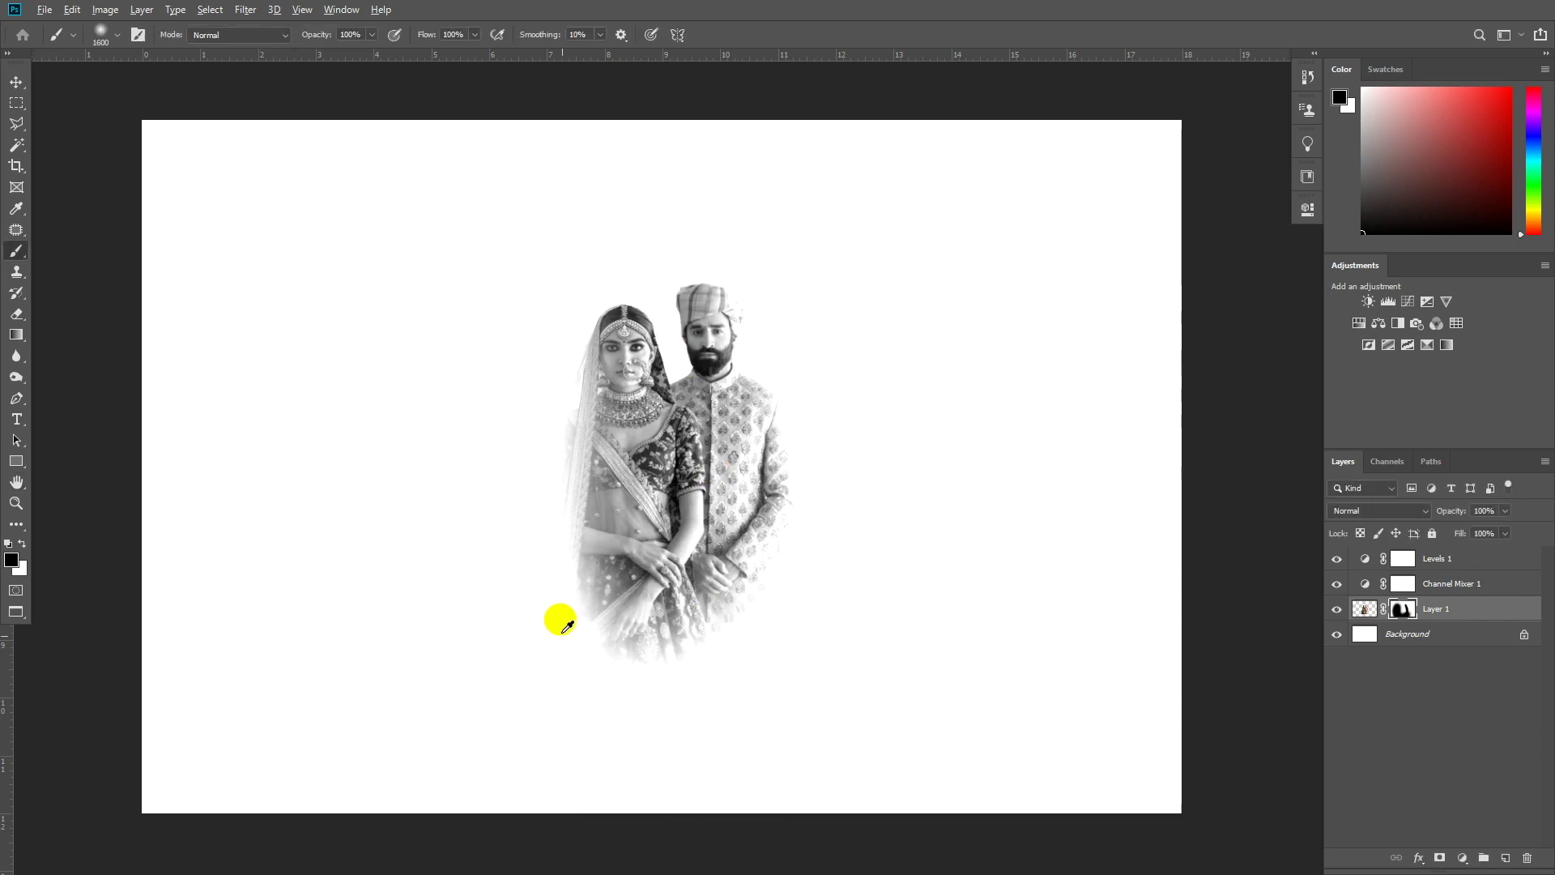
Reduce the brush size to 175, soften the outer edge of the woman's veil on the mask, and lower the stroke's opacity with Fade
scroll(615, 332, "up", 2)
scroll(615, 586, "up", 5)
mouse_move(618, 588)
left_mouse_down()
mouse_move(693, 396)
mouse_move(590, 451)
mouse_move(541, 526)
left_mouse_up()
key("bracketleft")
key("bracketleft")
key("bracketleft")
key("bracketleft")
key("bracketleft")
key("bracketleft")
key("bracketleft")
key("bracketleft")
key("bracketleft")
key("bracketleft")
key("bracketleft")
key("bracketleft")
key("bracketleft")
key("bracketleft")
key("bracketleft")
key("bracketleft")
key("bracketleft")
key("bracketleft")
key("ctrl+shift+f")
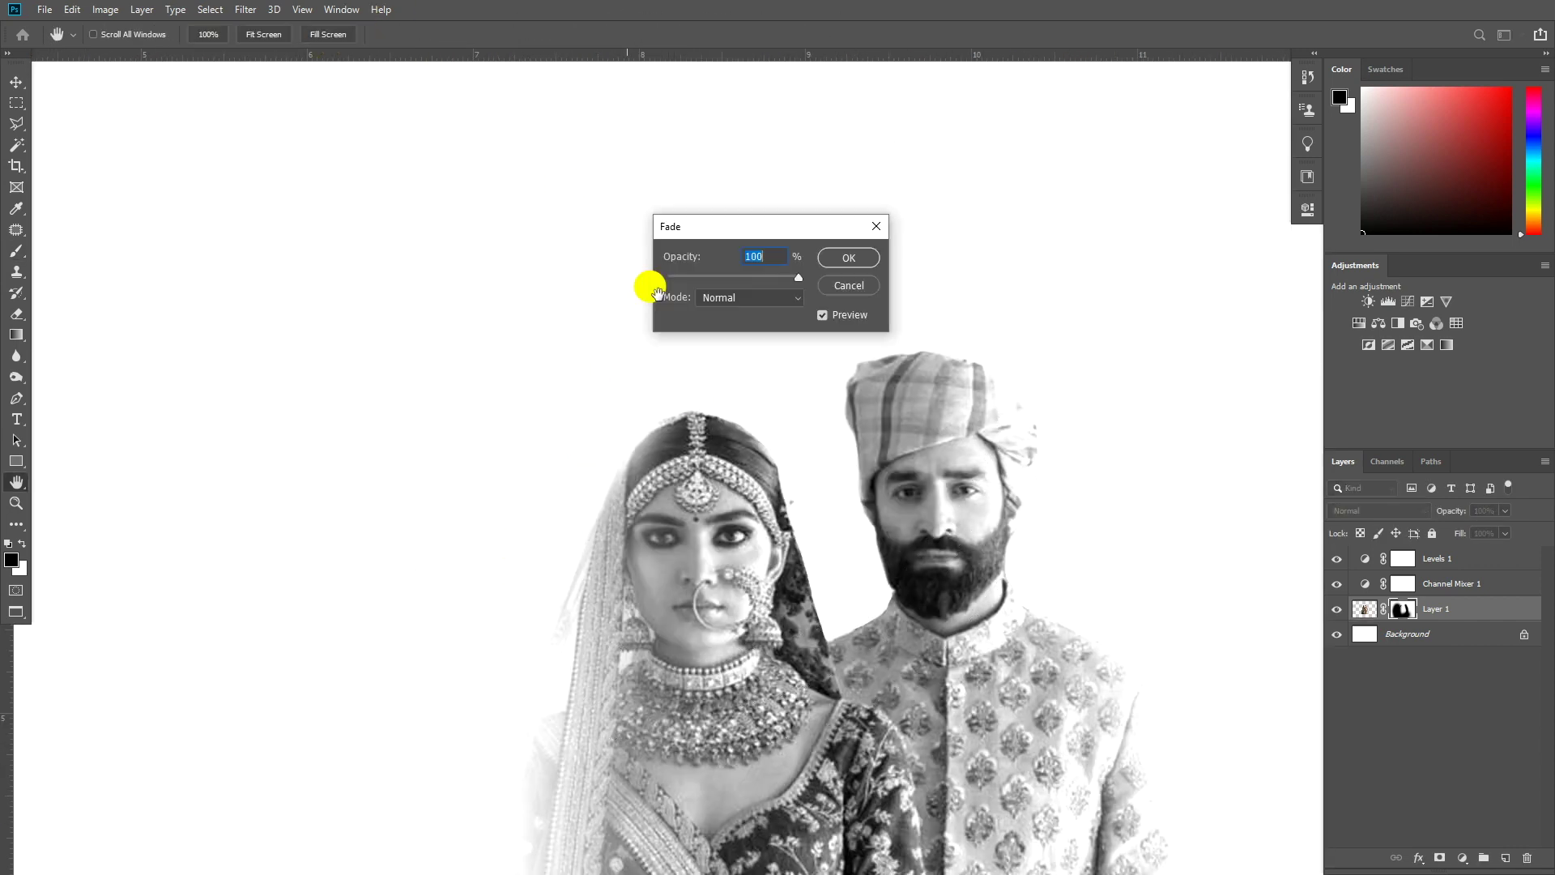
left_click(720, 280)
key("Return")
Soften the top of the woman's head with size 175 black strokes and reduce their opacity with Fade
mouse_move(644, 405)
left_mouse_down()
mouse_move(720, 383)
mouse_move(767, 403)
left_mouse_up()
key("ctrl+shift+f")
key("Return")
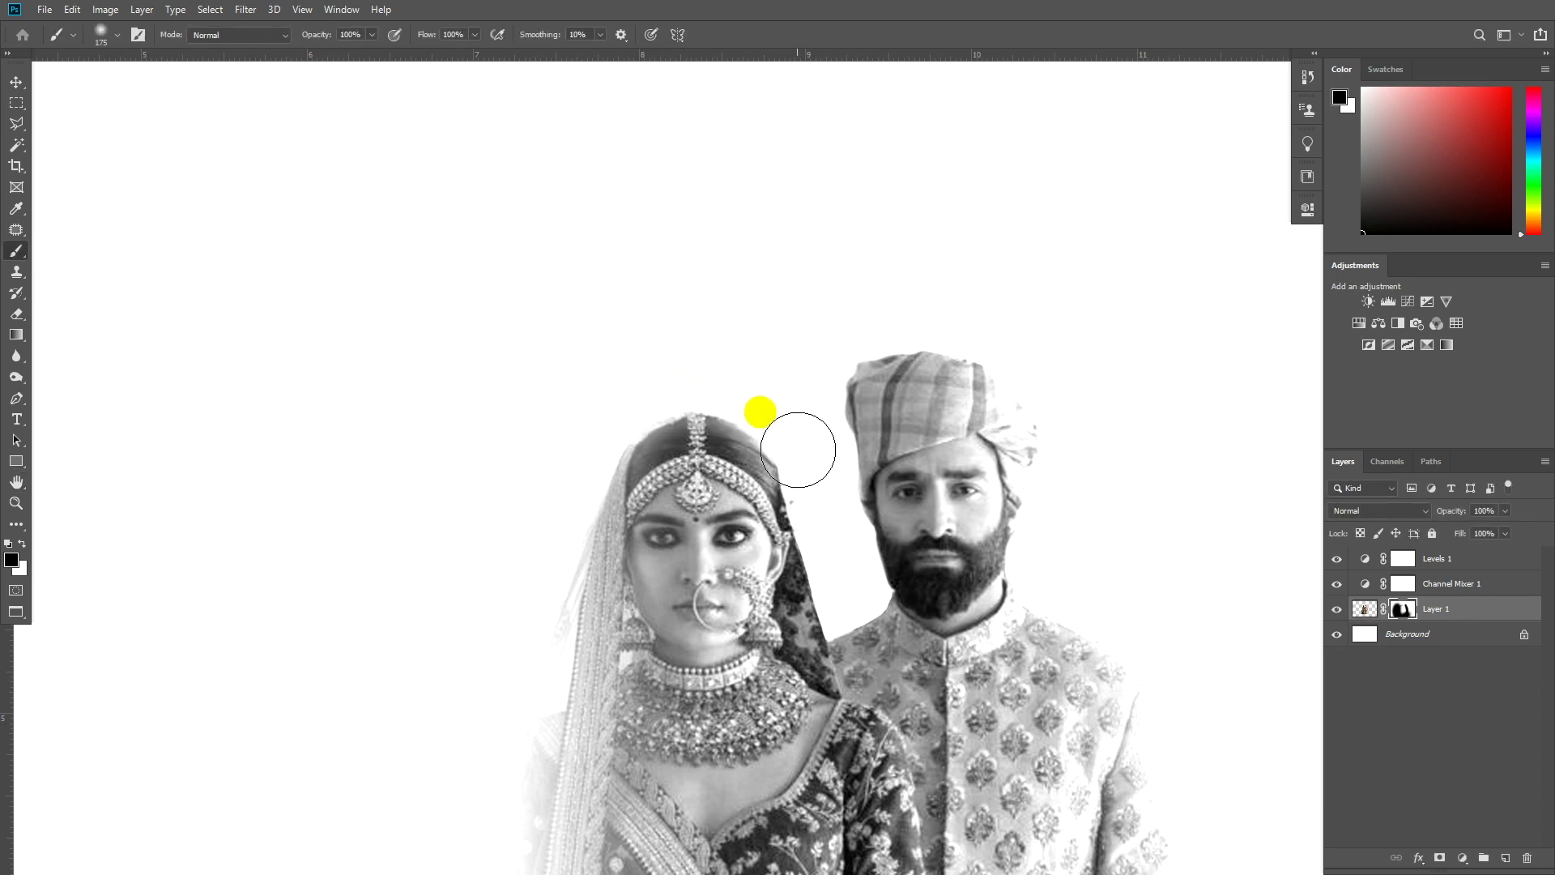
key("ctrl+shift+f")
left_click(748, 279)
key("Return")
Set the brush size to 125, soften the veil edge beside the woman's face, and adjust the stroke with Fade
key("bracketleft")
key("bracketleft")
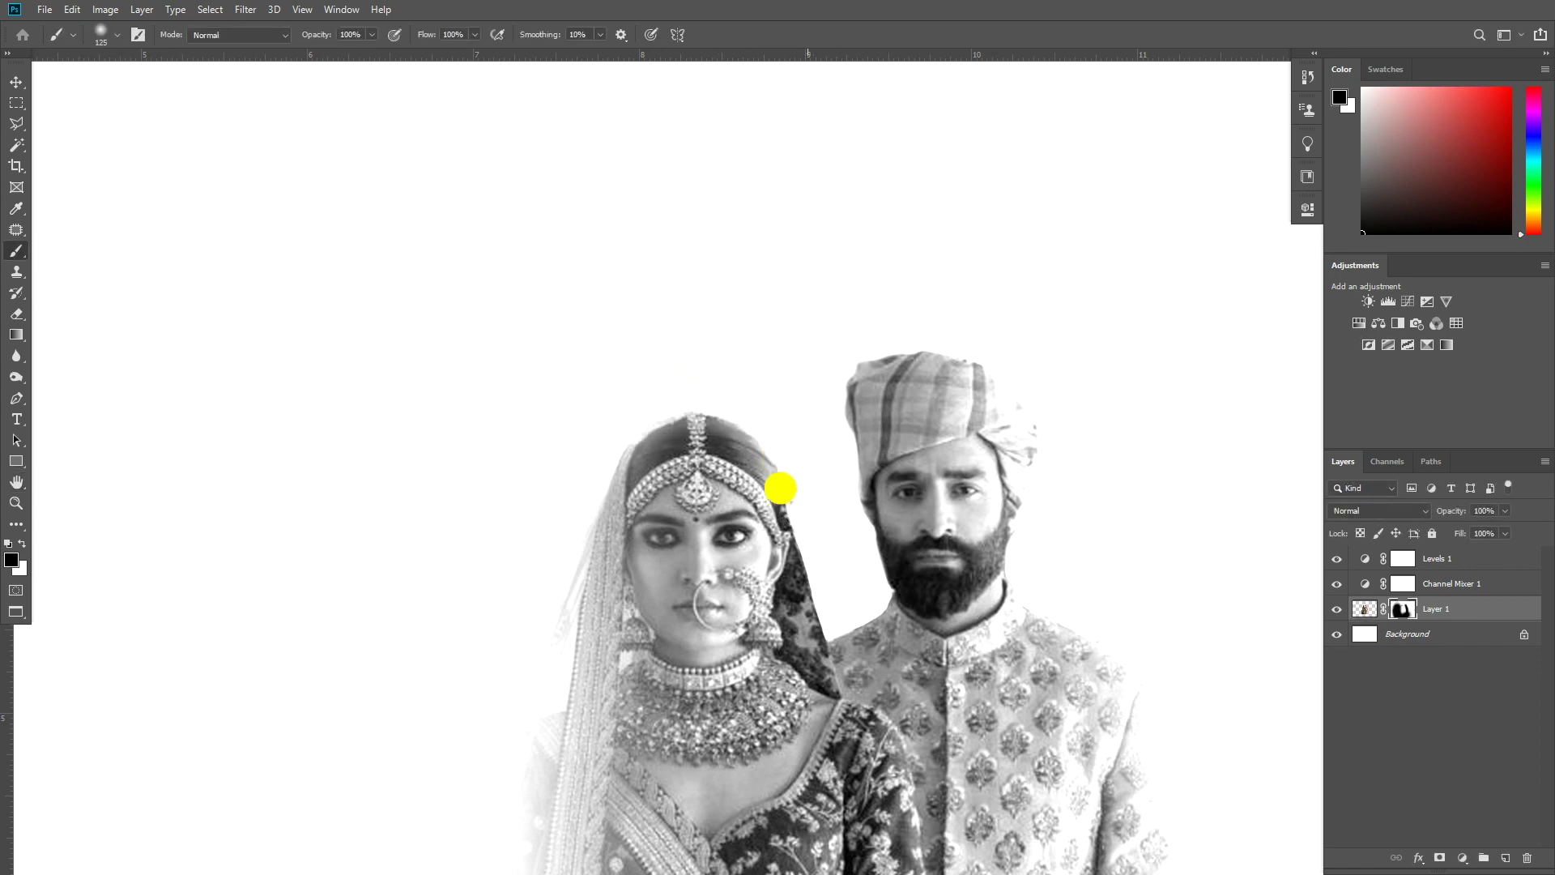
key("ctrl+shift+f")
key("Return")
Set the brush size to 200, soften the top edge of the man's turban, and adjust the stroke with Fade
key("bracketright")
key("bracketright")
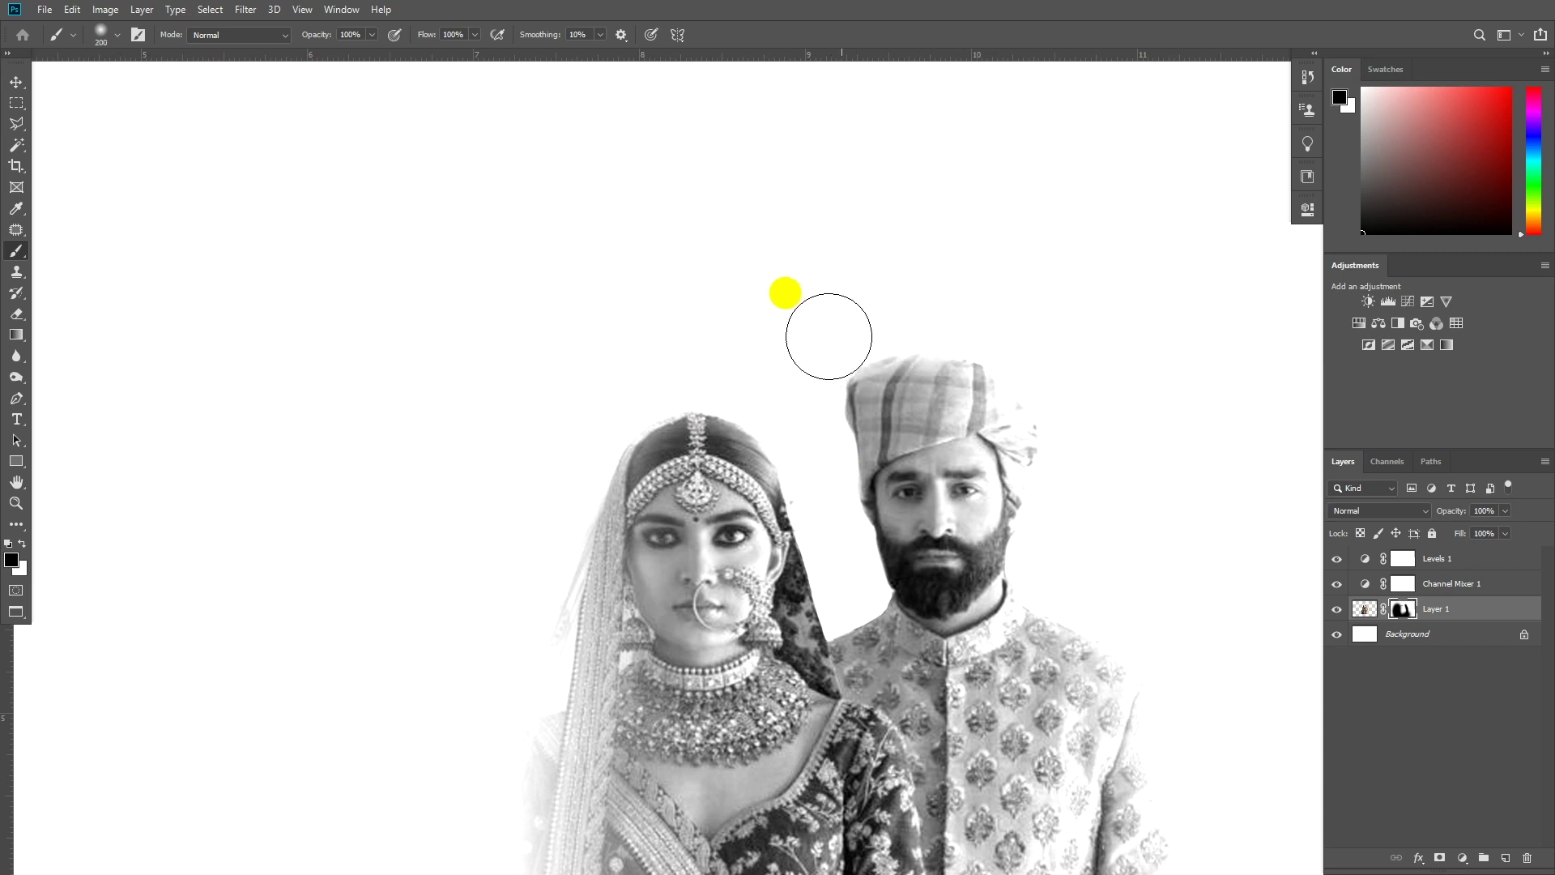
key("ctrl+shift+f")
key("Return")
Soften the edge of the man's turban and cheek facing the woman on the mask, and adjust the strokes with Fade
left_click_drag(816, 413, 857, 584)
key("ctrl+shift+f")
left_click(739, 277)
key("Return")
key("ctrl+shift+f")
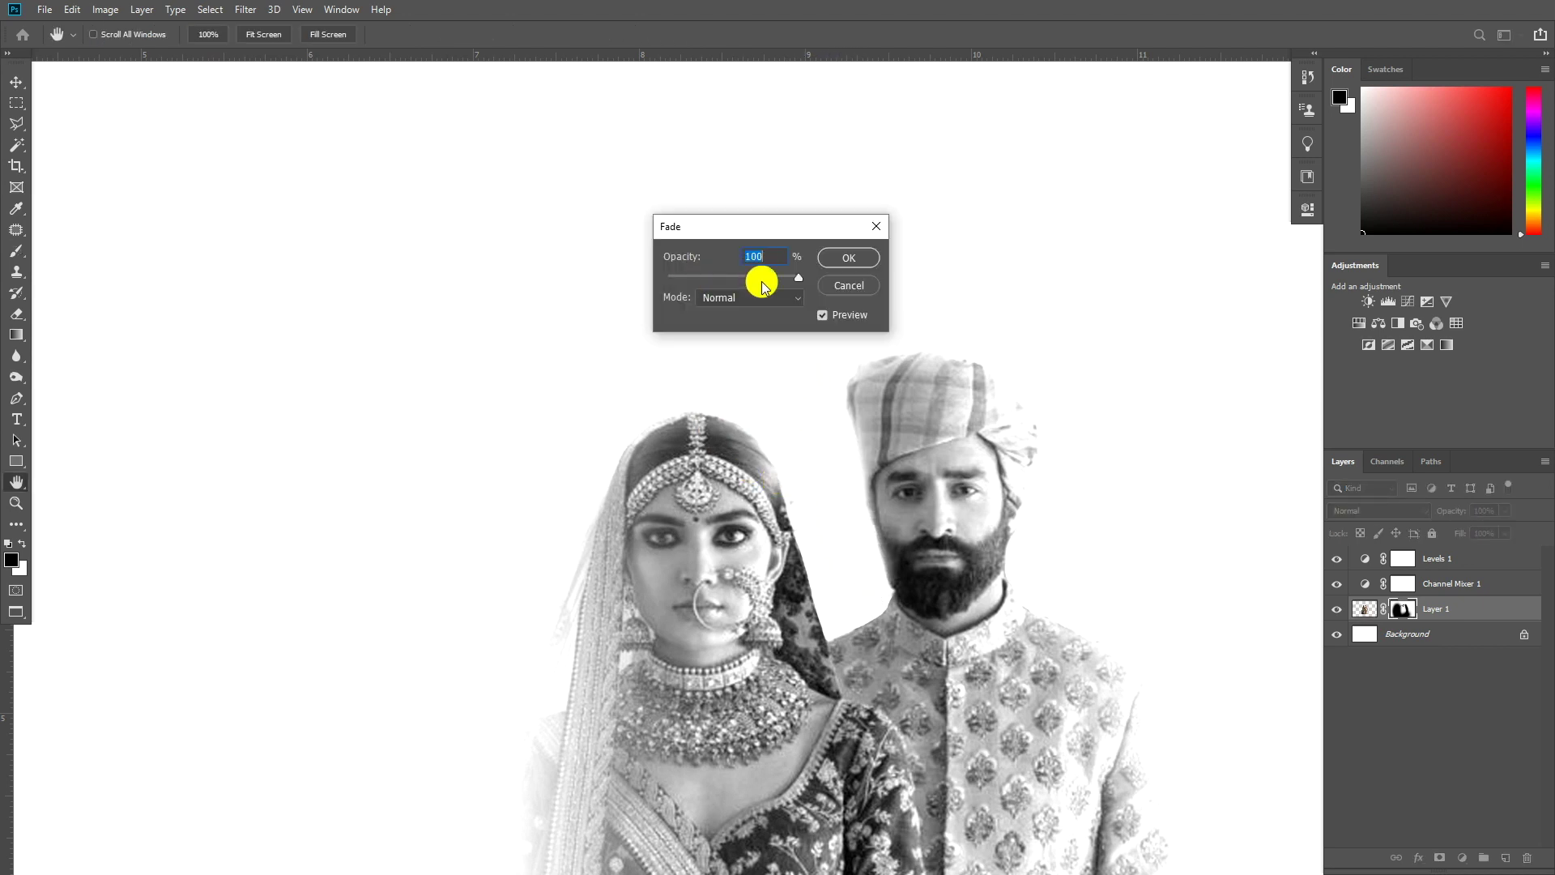
key("Return")
Soften the man's lower jaw edge with a black stroke at brush size 90, and lower its opacity with Fade
left_click_drag(854, 542, 861, 601)
key("ctrl+shift+f")
left_click_drag(727, 277, 708, 277)
key("Return")
key("Return")
Set the brush size to 2100, fade out the couple's lower edge with a black stroke, and adjust it with Fade
scroll(656, 416, "down", 5)
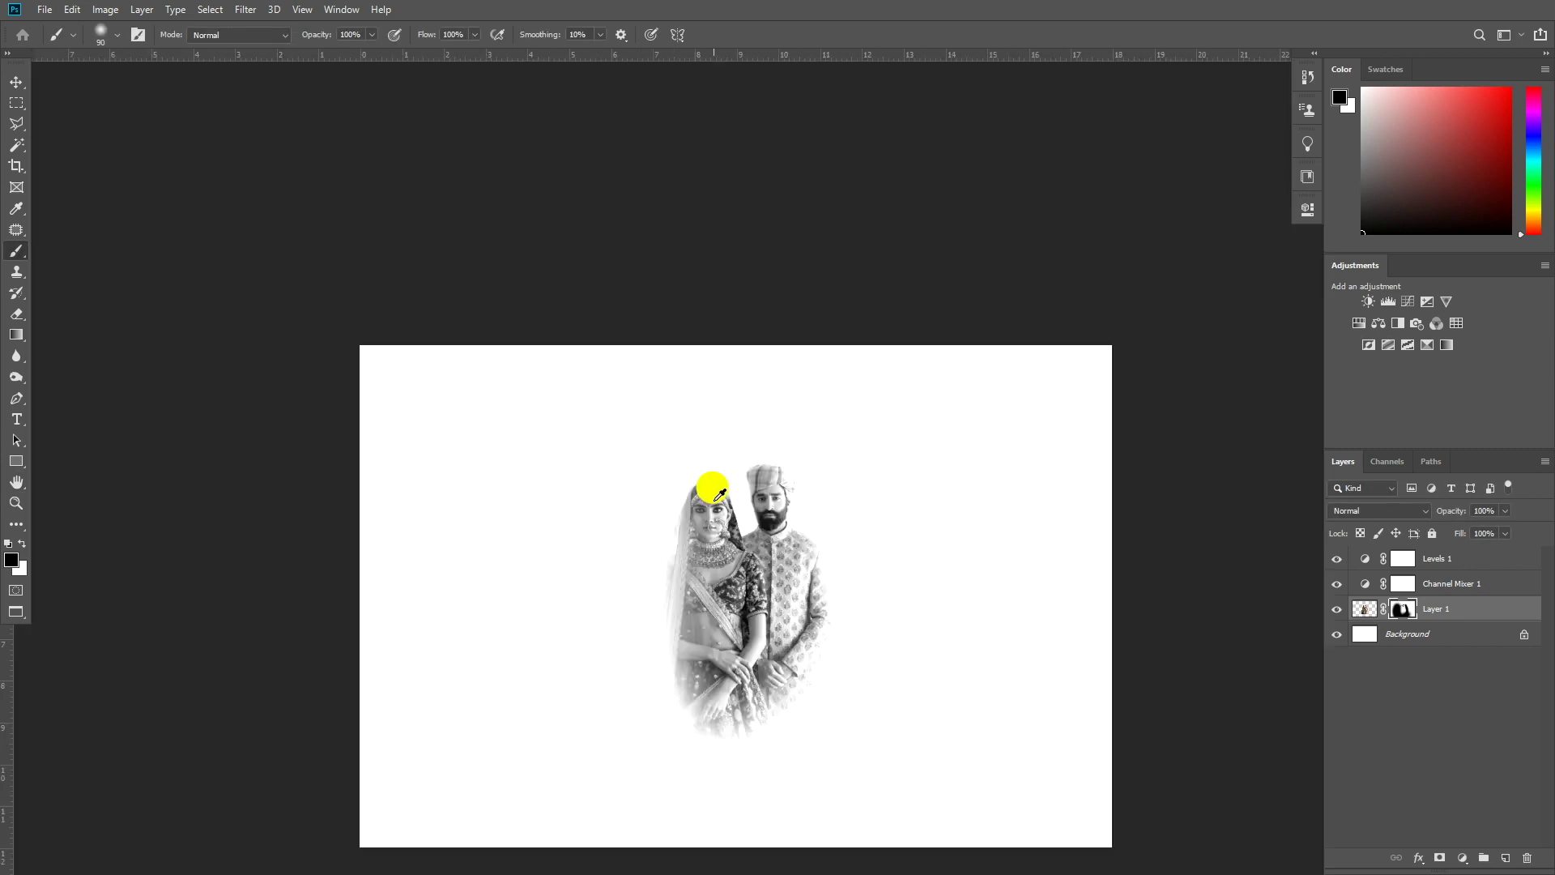
key("]")
key("]")
key("]")
key("]")
key("]")
key("]")
key("]")
key("]")
key("]")
key("]")
key("]")
key("]")
key("]")
key("]")
key("]")
key("]")
key("]")
key("]")
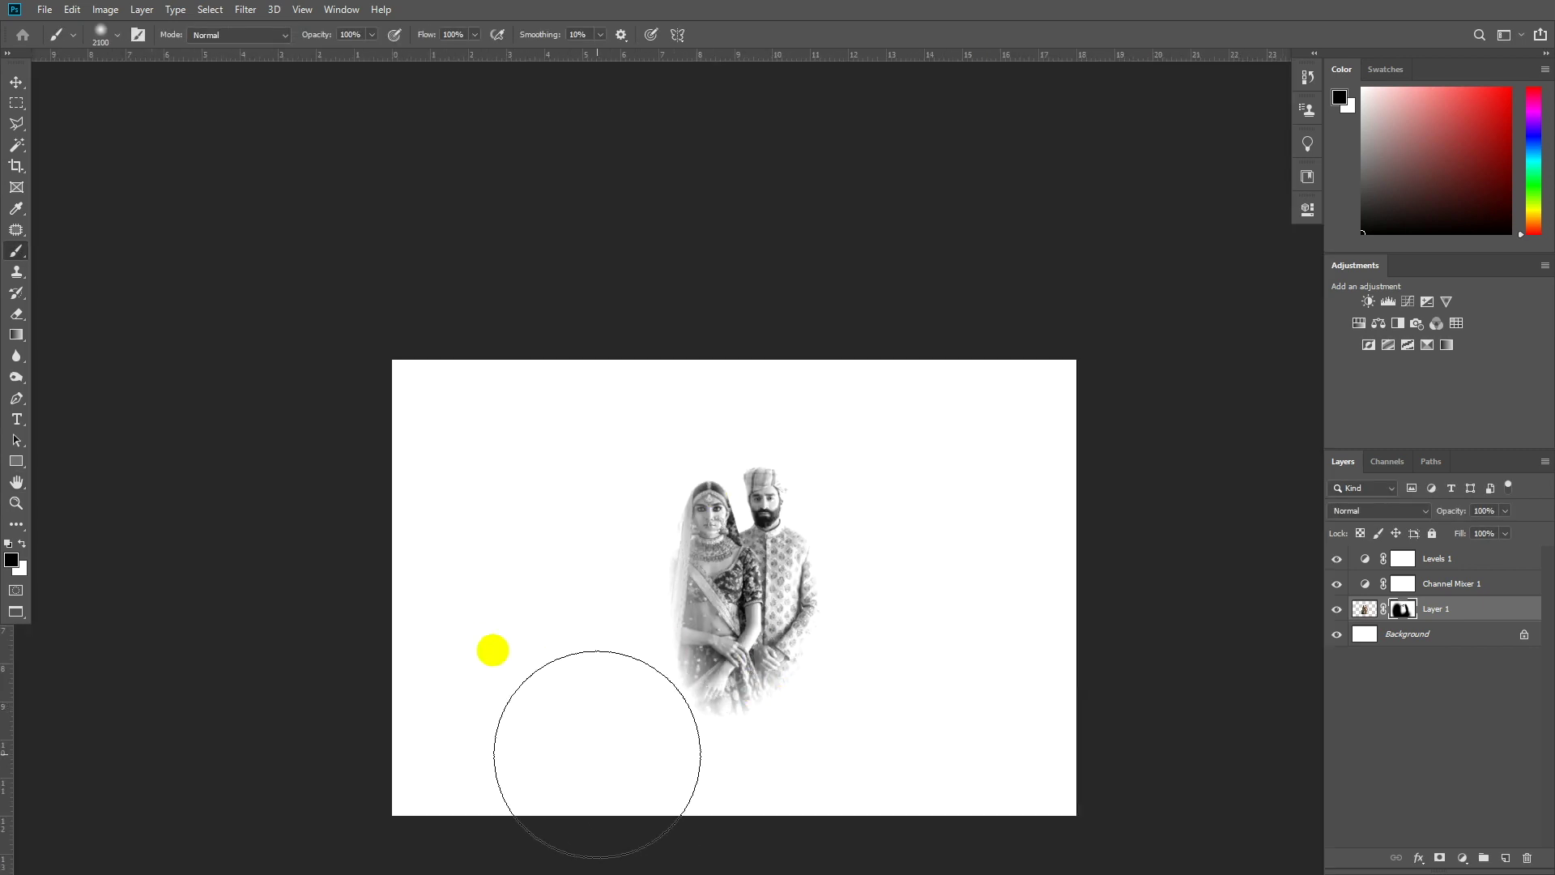
left_click_drag(697, 744, 856, 755)
key("ctrl+shift+f")
left_click(728, 275)
key("Return")
Switch to white, paint back the couple's lower middle area on the mask, and fade the stroke to 33%
key("x")
left_click_drag(757, 666, 776, 637)
key("ctrl+shift+f")
left_click(710, 275)
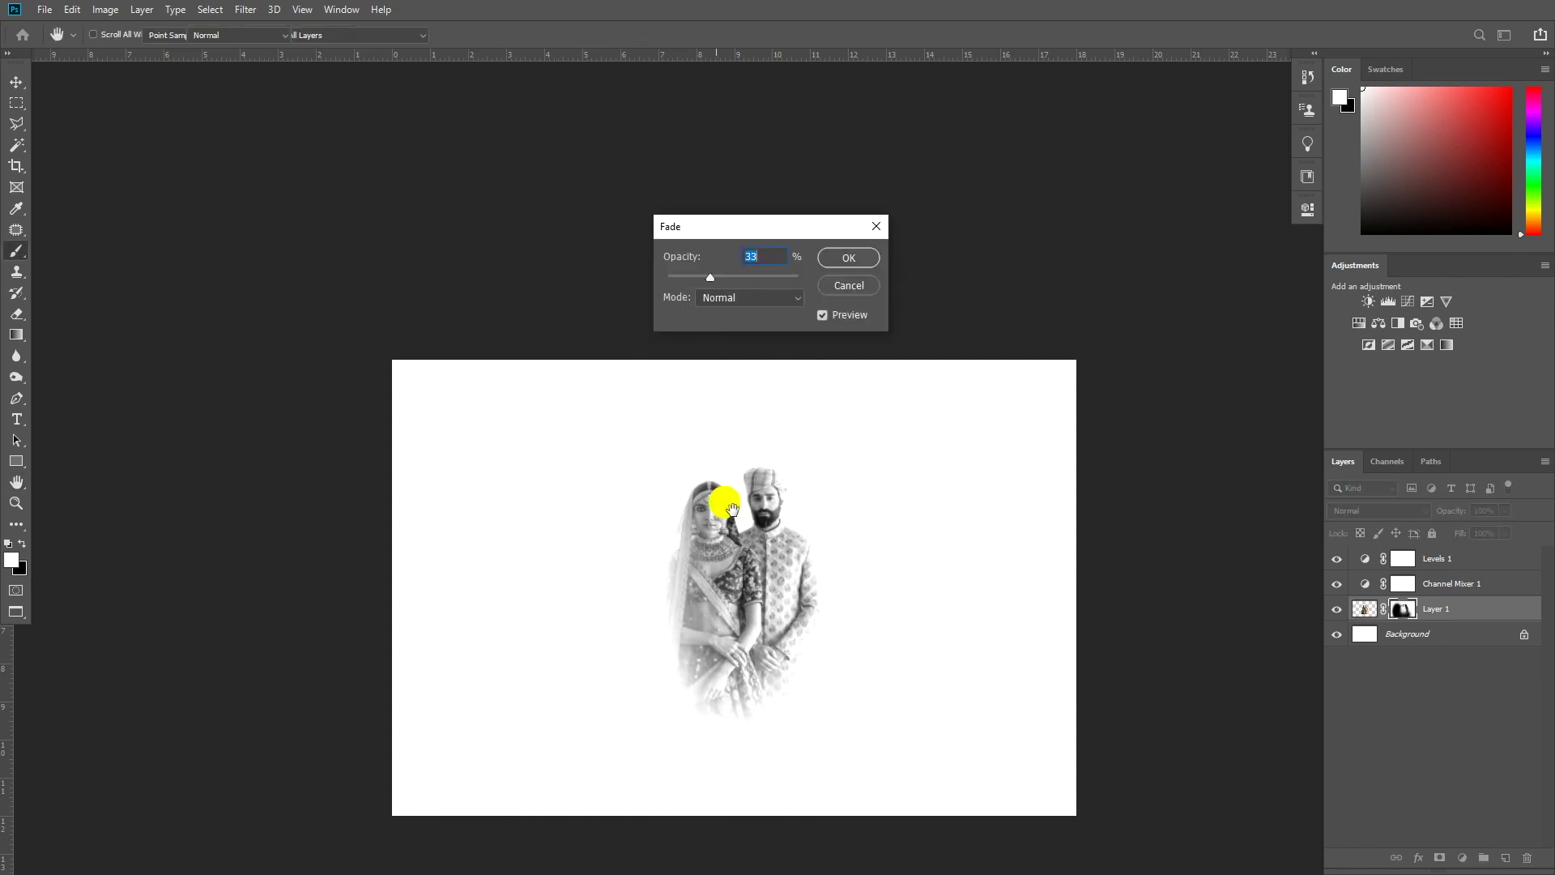
key("Return")
Restore the lower part of the woman's veil and skirt with white dabs on the mask, adjusting each with Fade
left_click(713, 622)
key("ctrl+shift+f")
left_click(742, 276)
key("Return")
left_click(694, 644)
key("ctrl+shift+f")
left_click(749, 275)
key("Return")
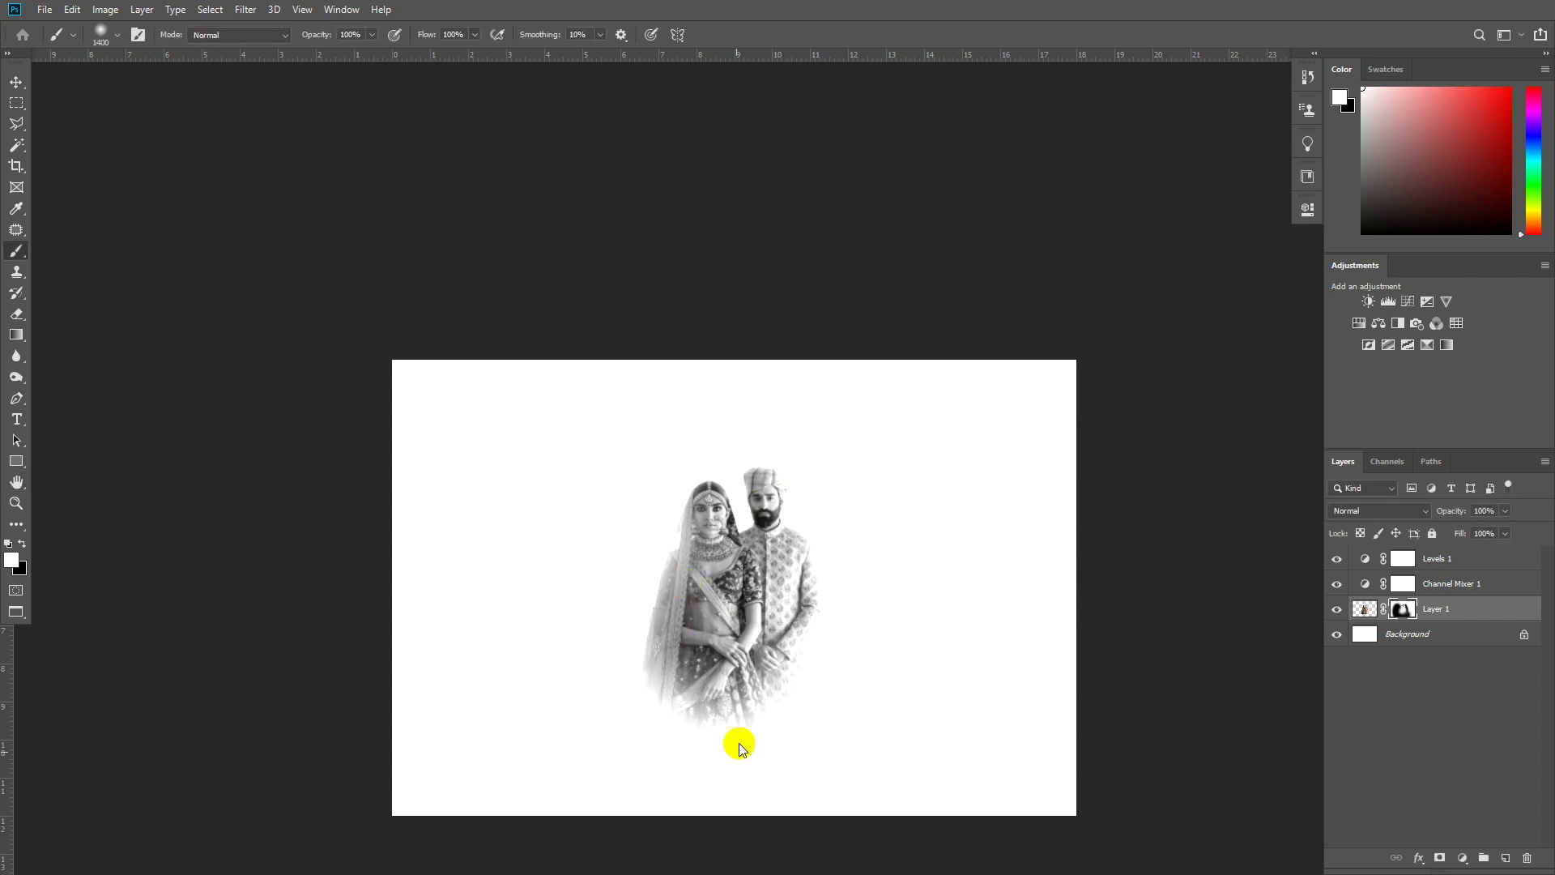
Paint white over the couple's lower edge and the man's outer sleeve at brush size 1400, adjusting each dab with Fade
left_click(751, 753)
key("ctrl+shift+f")
left_click(704, 276)
key("Return")
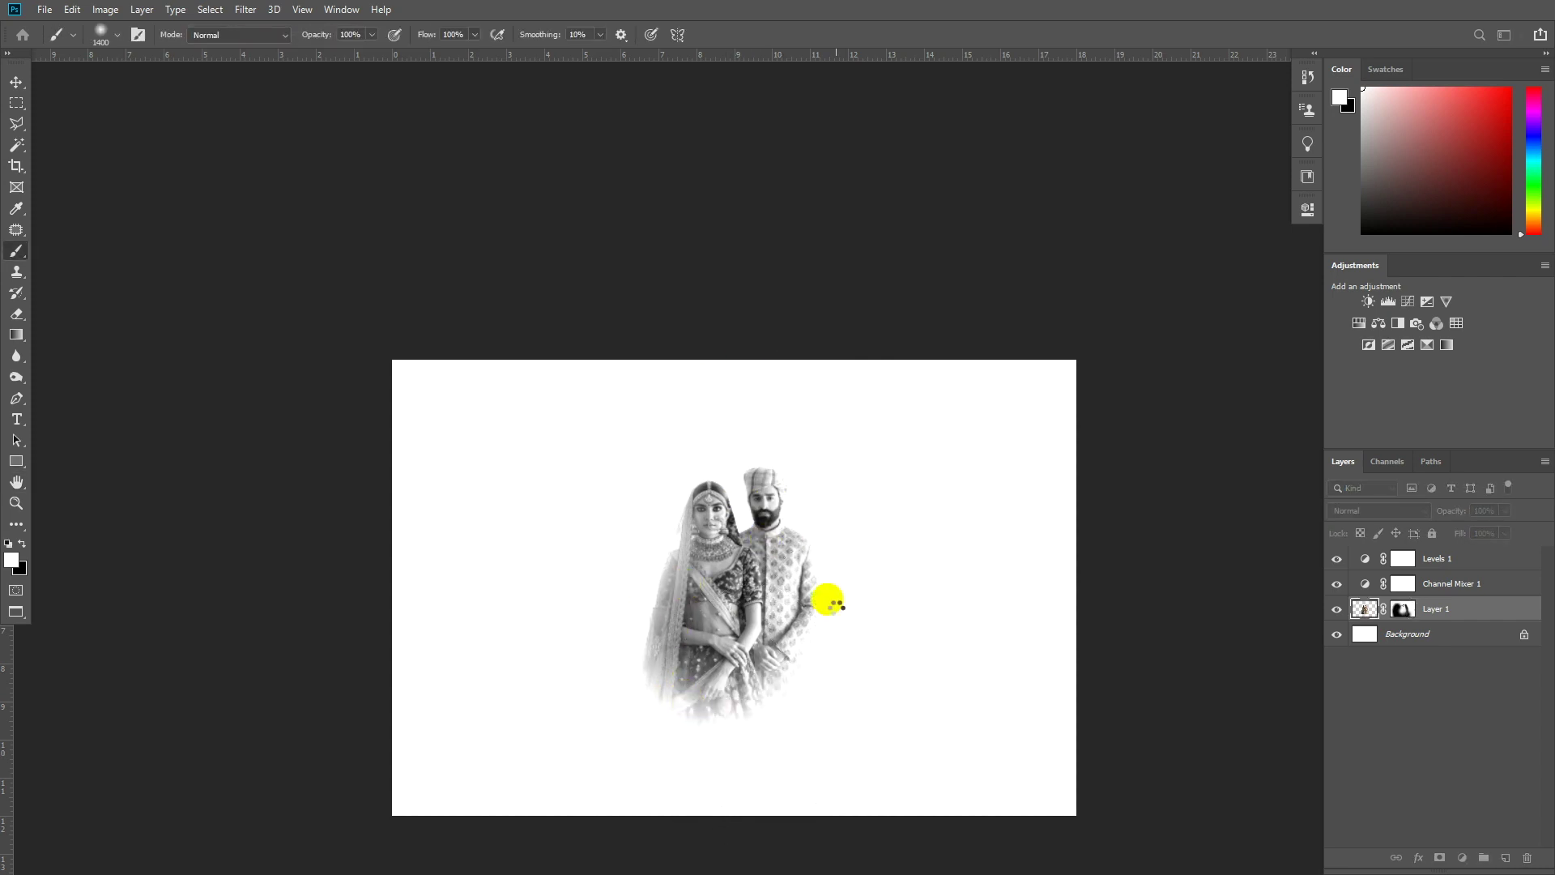
left_click(805, 621)
key("ctrl+shift+f")
left_click(775, 277)
key("Return")
Soften the dark veil's edge between the two faces with a small black brush, and fade the stroke to 67%
scroll(774, 540, "down", 3)
scroll(774, 539, "up", 6)
scroll(774, 540, "up", 4)
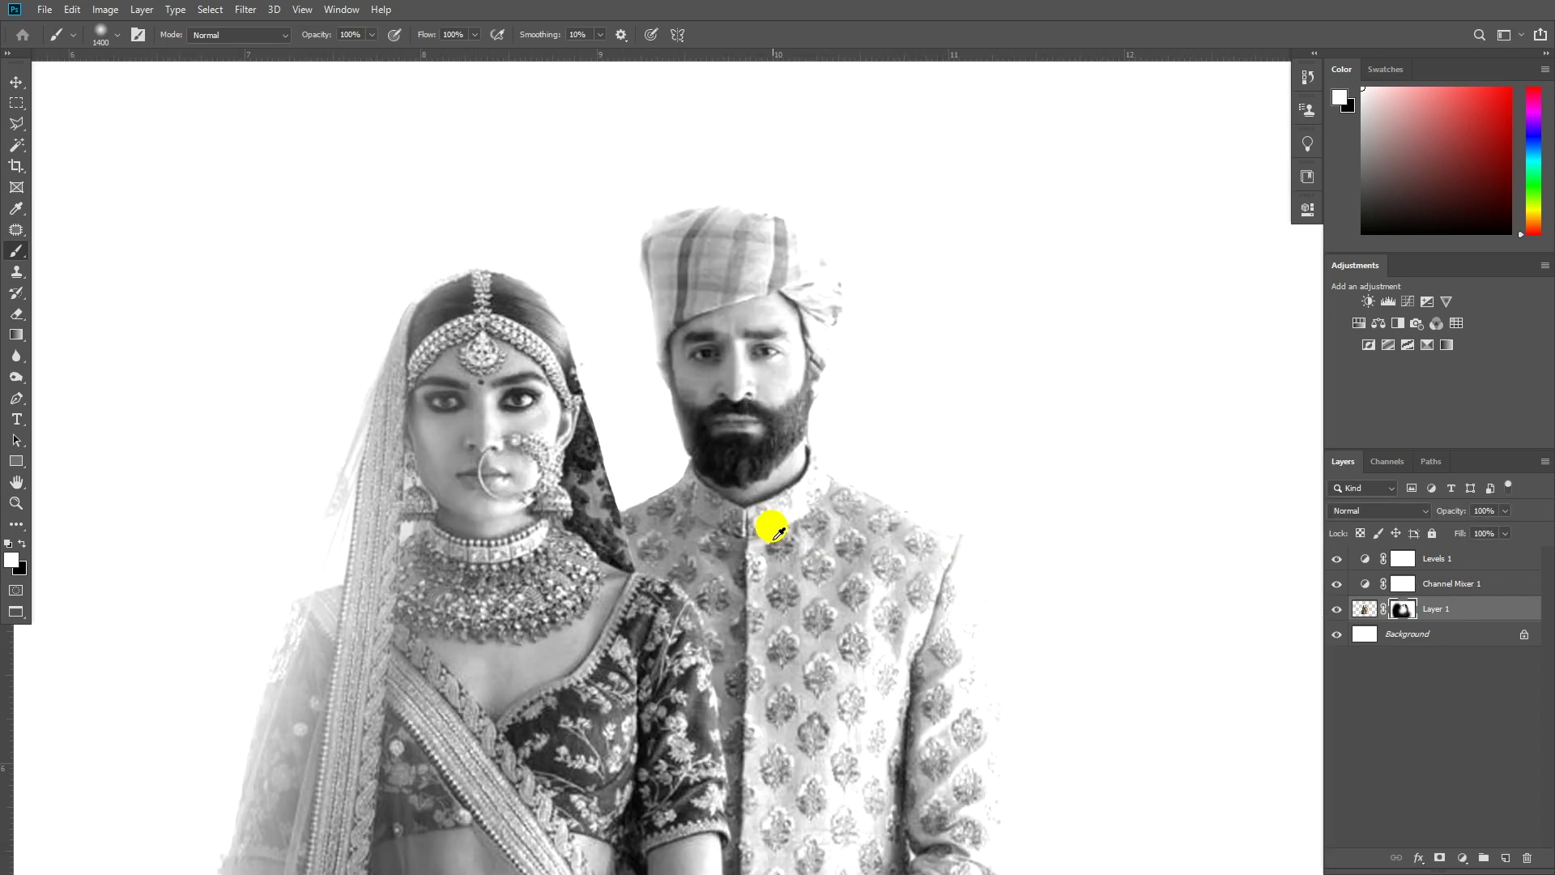
mouse_move(642, 372)
left_mouse_down()
mouse_move(420, 152)
mouse_move(299, 152)
left_mouse_up()
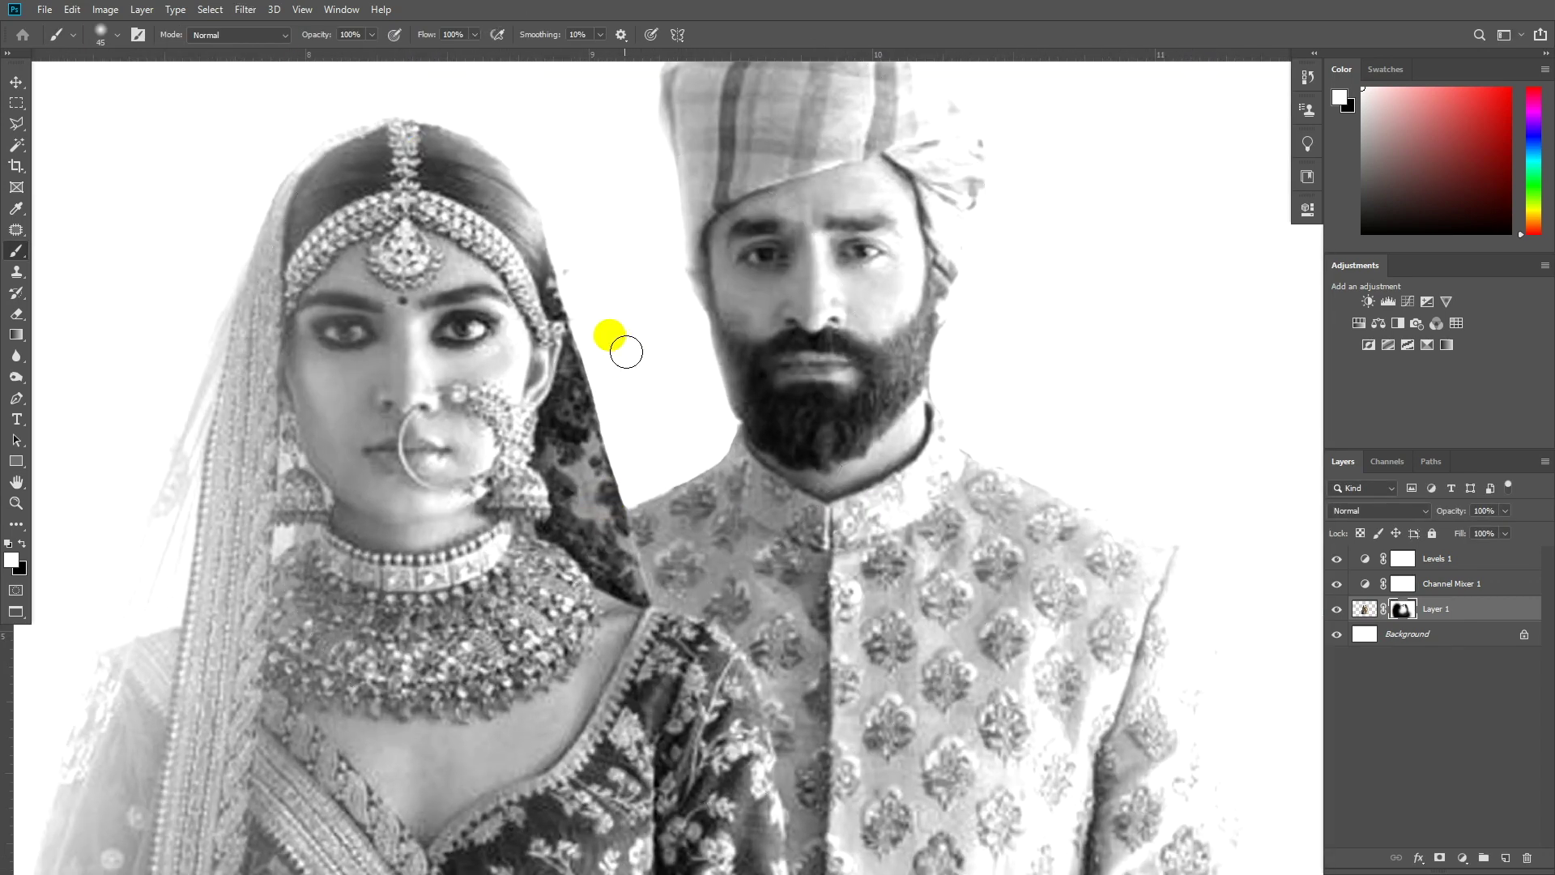
left_click_drag(579, 255, 611, 383)
left_click_drag(634, 484, 611, 351)
key("ctrl+shift+f")
left_click_drag(798, 276, 751, 276)
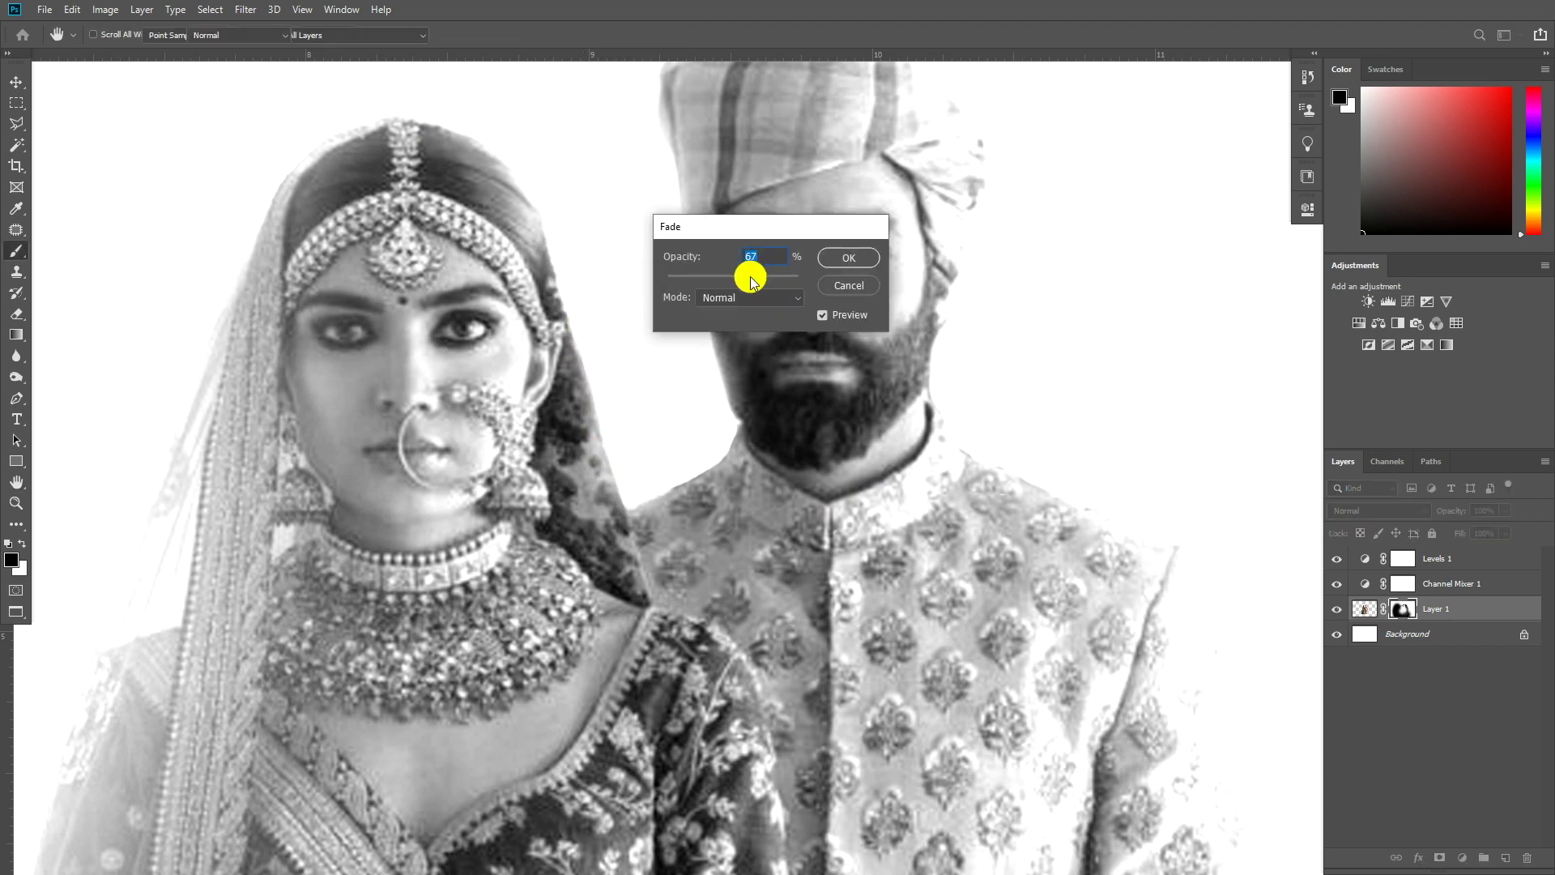
key("Return")
Add a Levels adjustment directly above the couple's layer and raise its shadow input level to 11
scroll(640, 357, "down", 2)
scroll(628, 292, "down", 4)
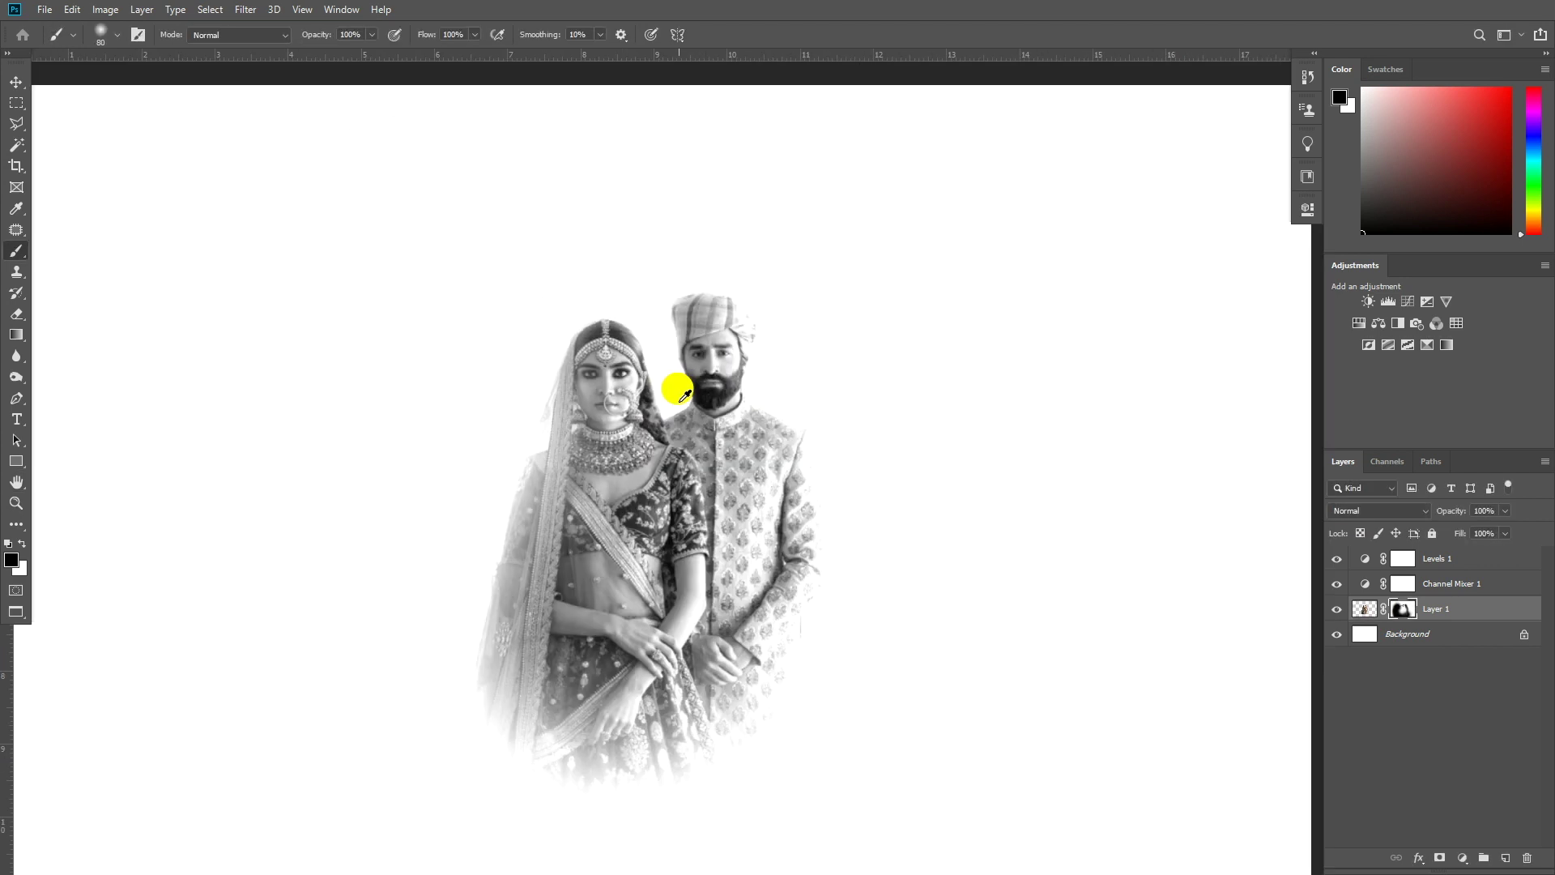
left_click(1463, 858)
left_click(1468, 637)
left_click_drag(1093, 374, 1103, 375)
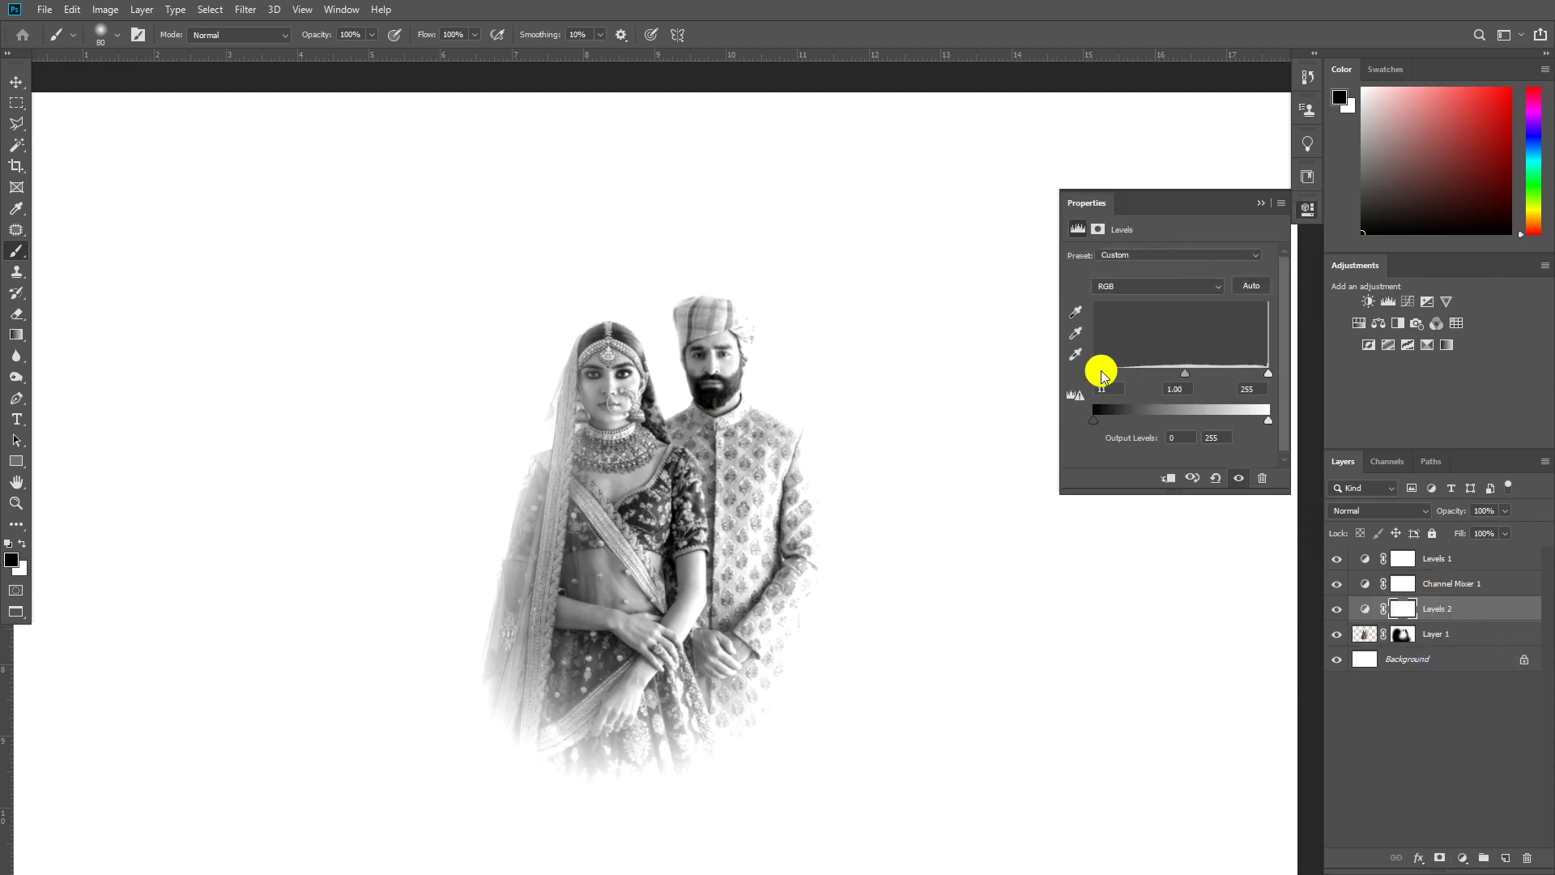
left_click(989, 430)
scroll(989, 453, "down", 3)
key("m")
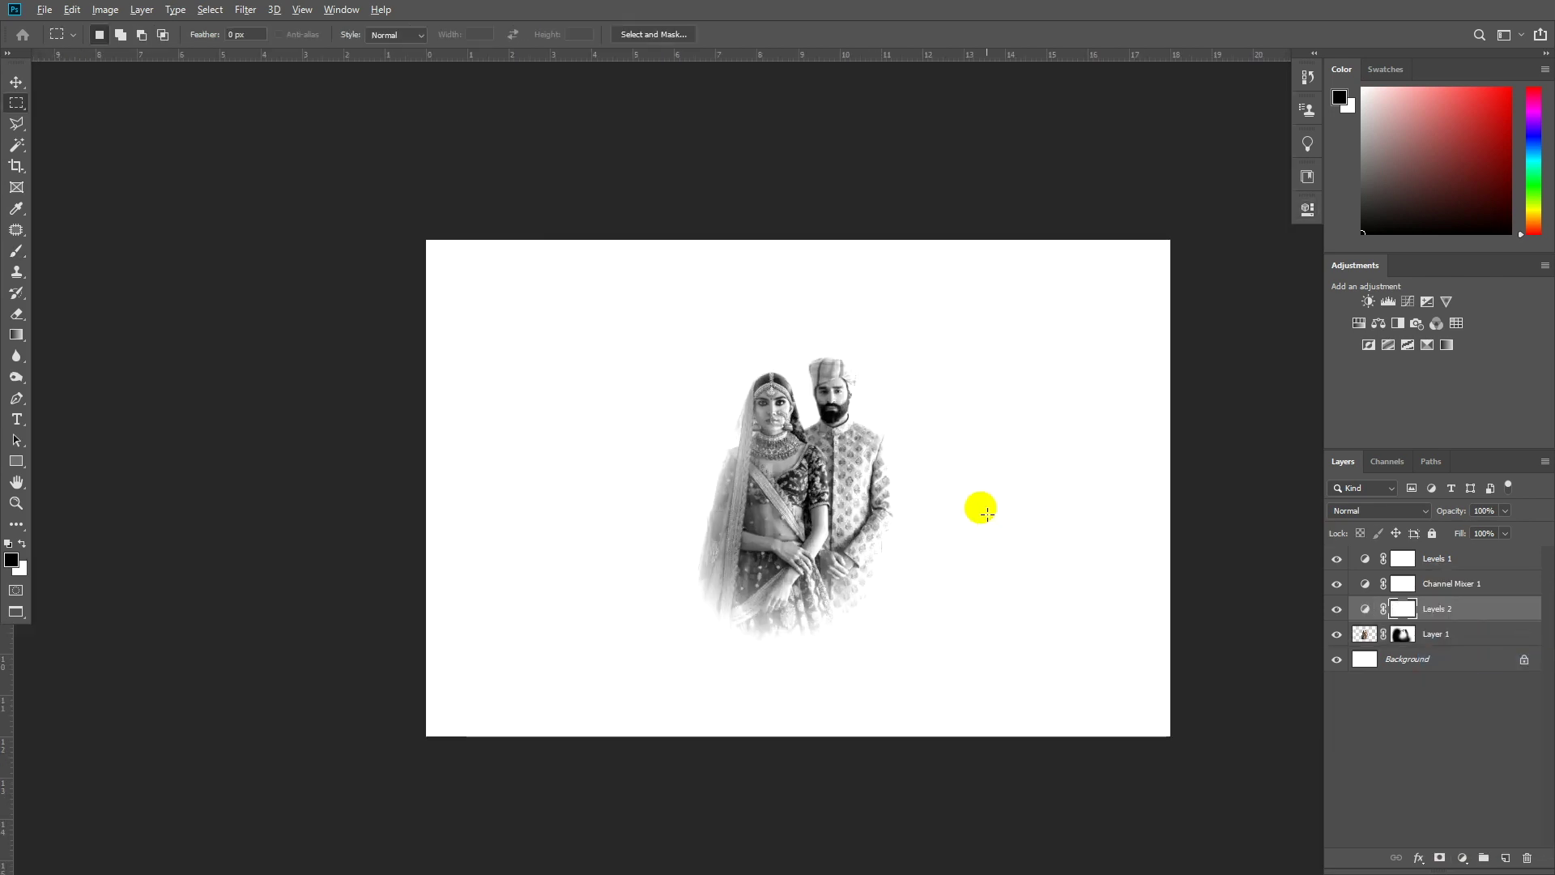
Compare the image with the Channel Mixer layer hidden and shown, and fine-tune its channel sliders
scroll(963, 507, "up", 1)
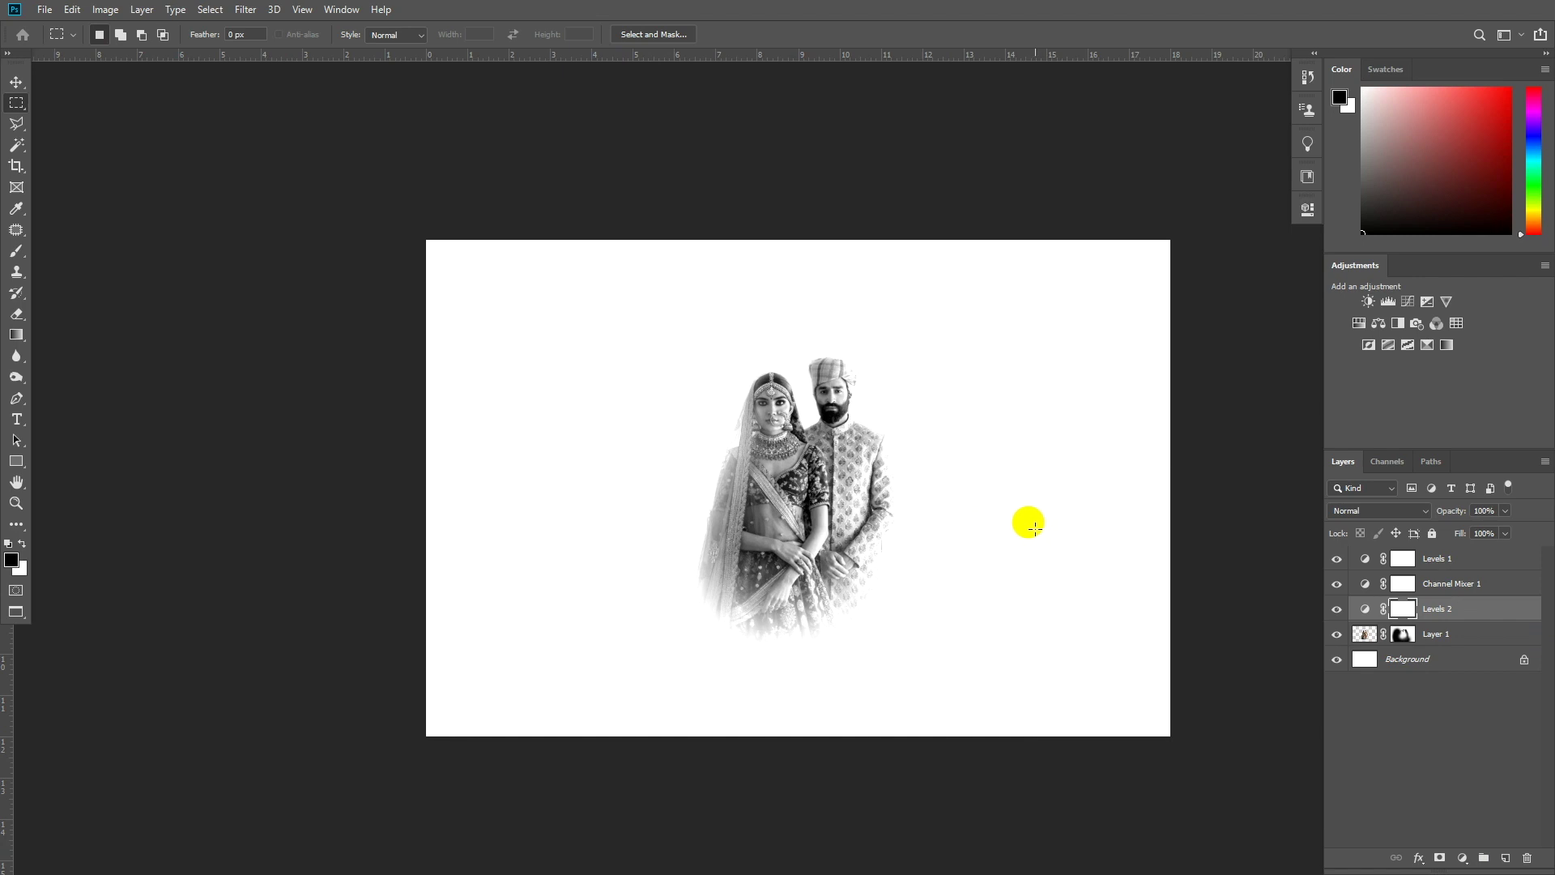
left_click(1337, 584)
left_click(1338, 584)
double_click(1364, 583)
mouse_move(1174, 455)
left_mouse_down()
mouse_move(1149, 455)
mouse_move(1175, 456)
left_mouse_up()
mouse_move(1175, 394)
left_mouse_down()
mouse_move(1187, 361)
mouse_move(1256, 368)
mouse_move(1198, 376)
left_mouse_up()
left_click(1260, 202)
On Layer 1's mask, fade the couple's lower edge with a black brush at size 2200 and reduce the stroke with Fade
scroll(799, 521, "down", 2)
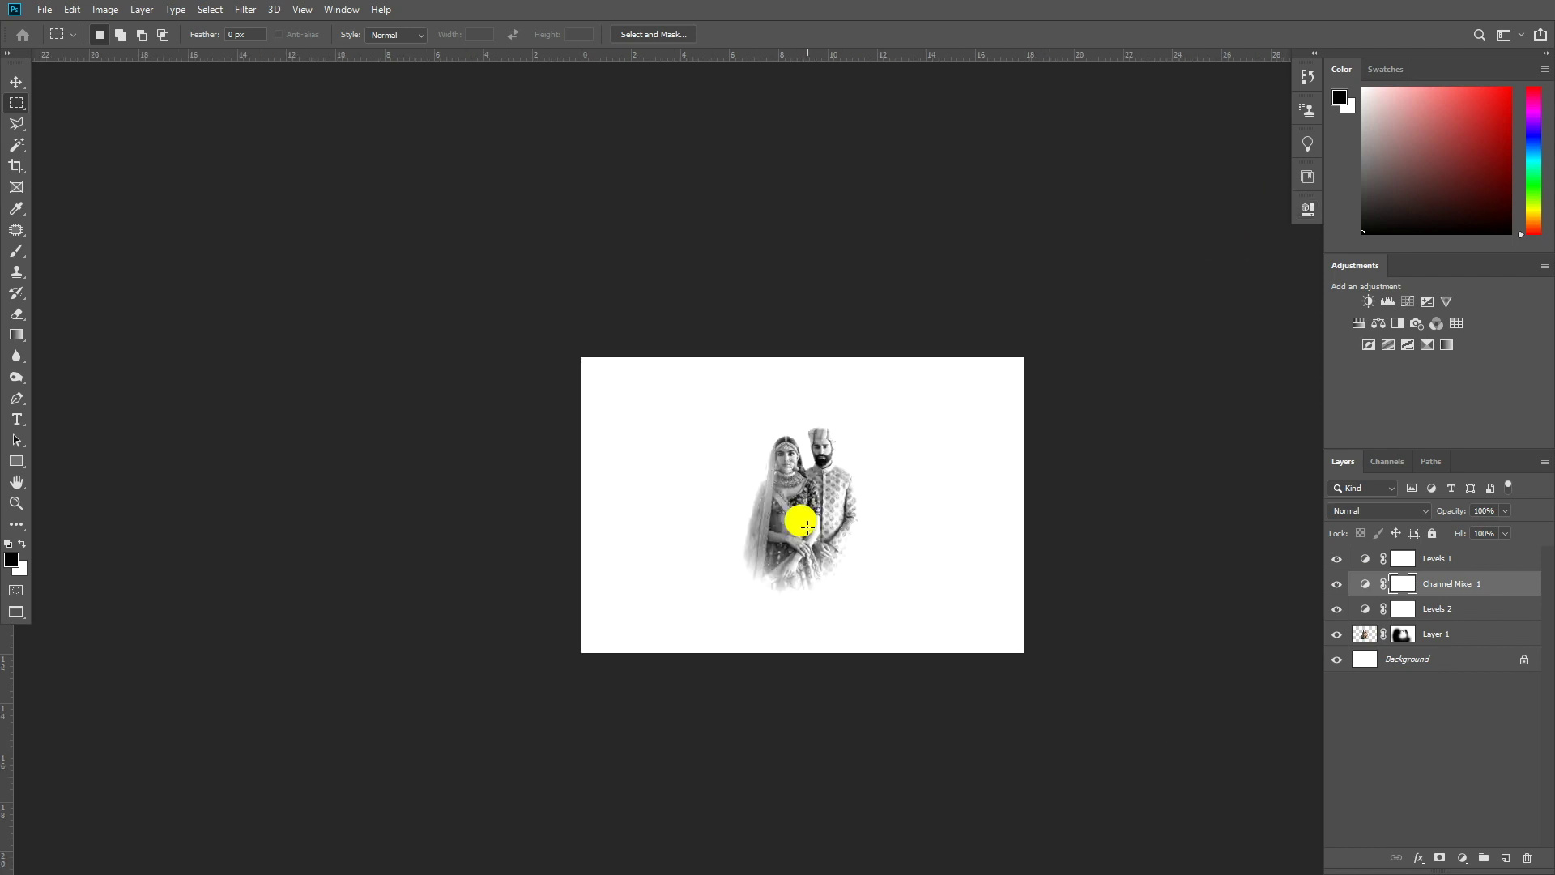
scroll(802, 523, "up", 5)
left_click(1378, 634)
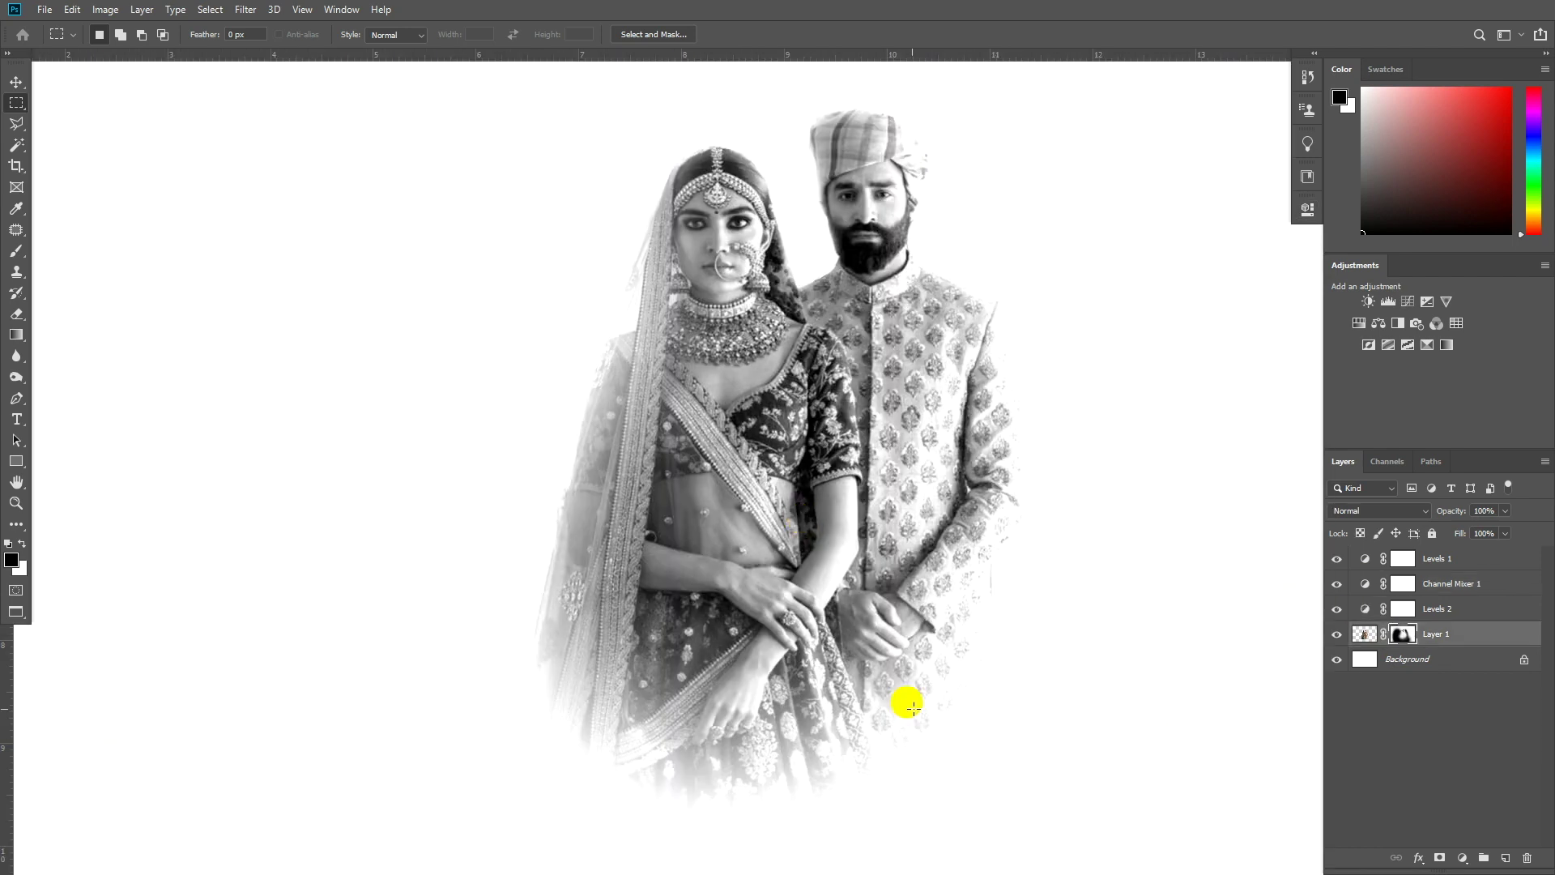
scroll(902, 697, "down", 3)
key("b")
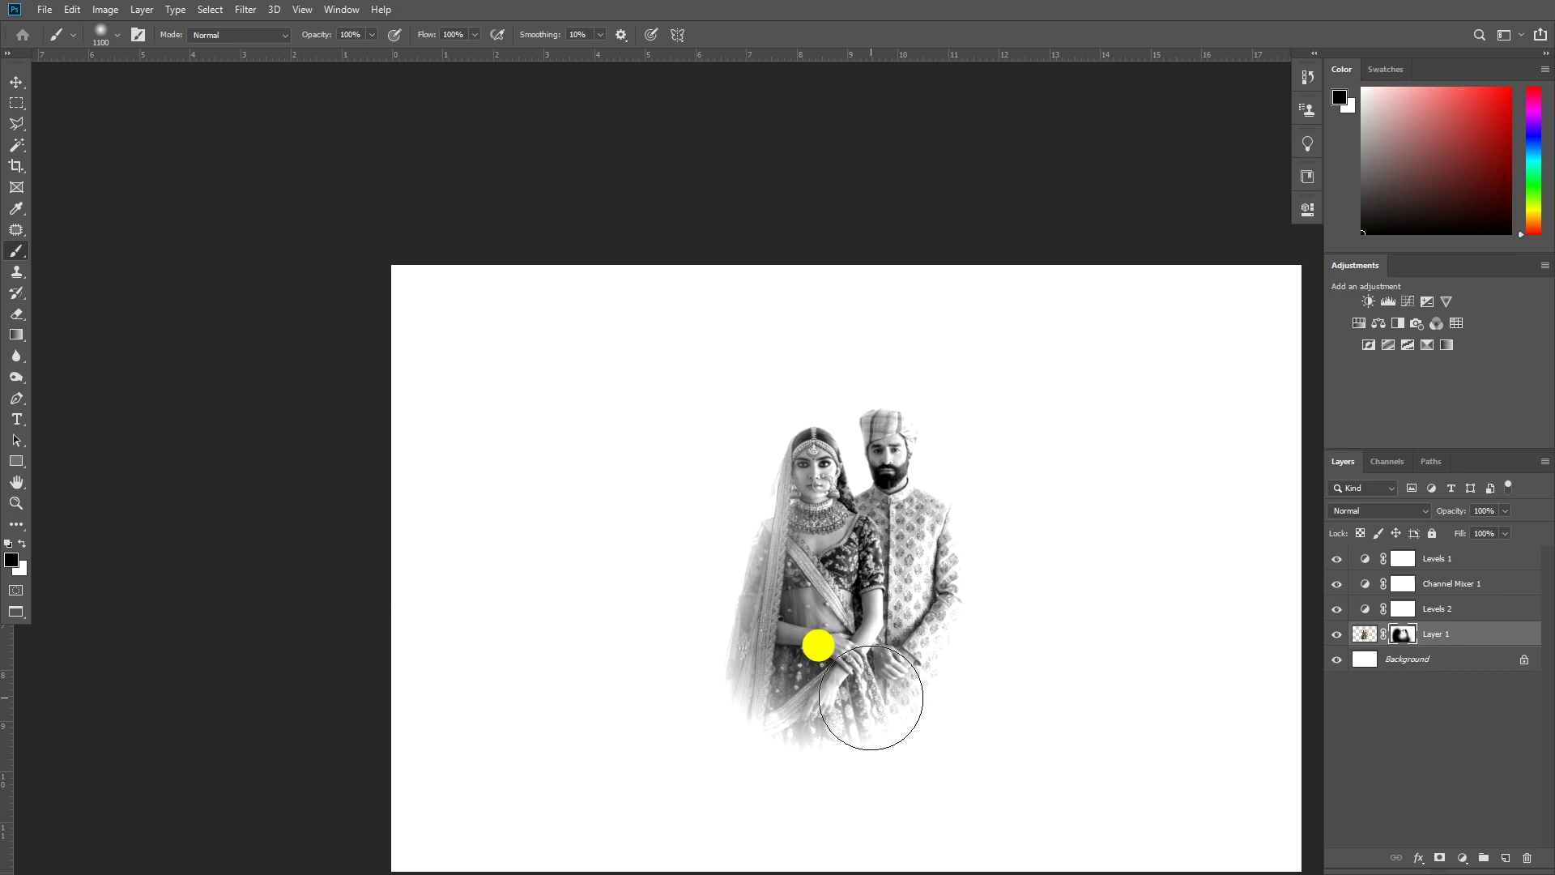
left_click_drag(626, 633, 705, 629)
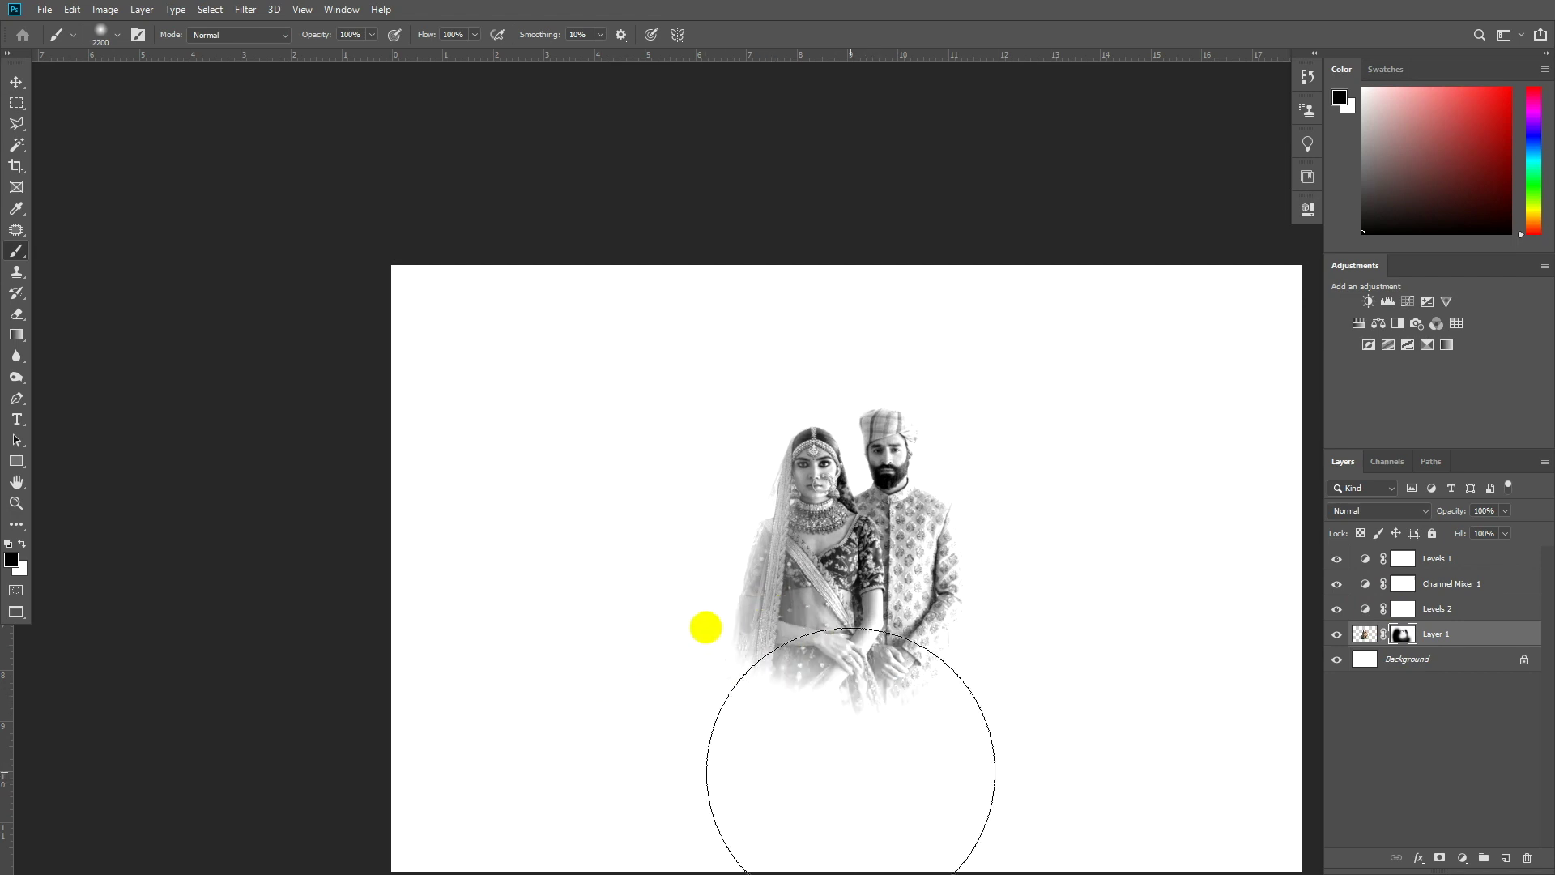
key("ctrl+shift+f")
left_click_drag(756, 276, 698, 270)
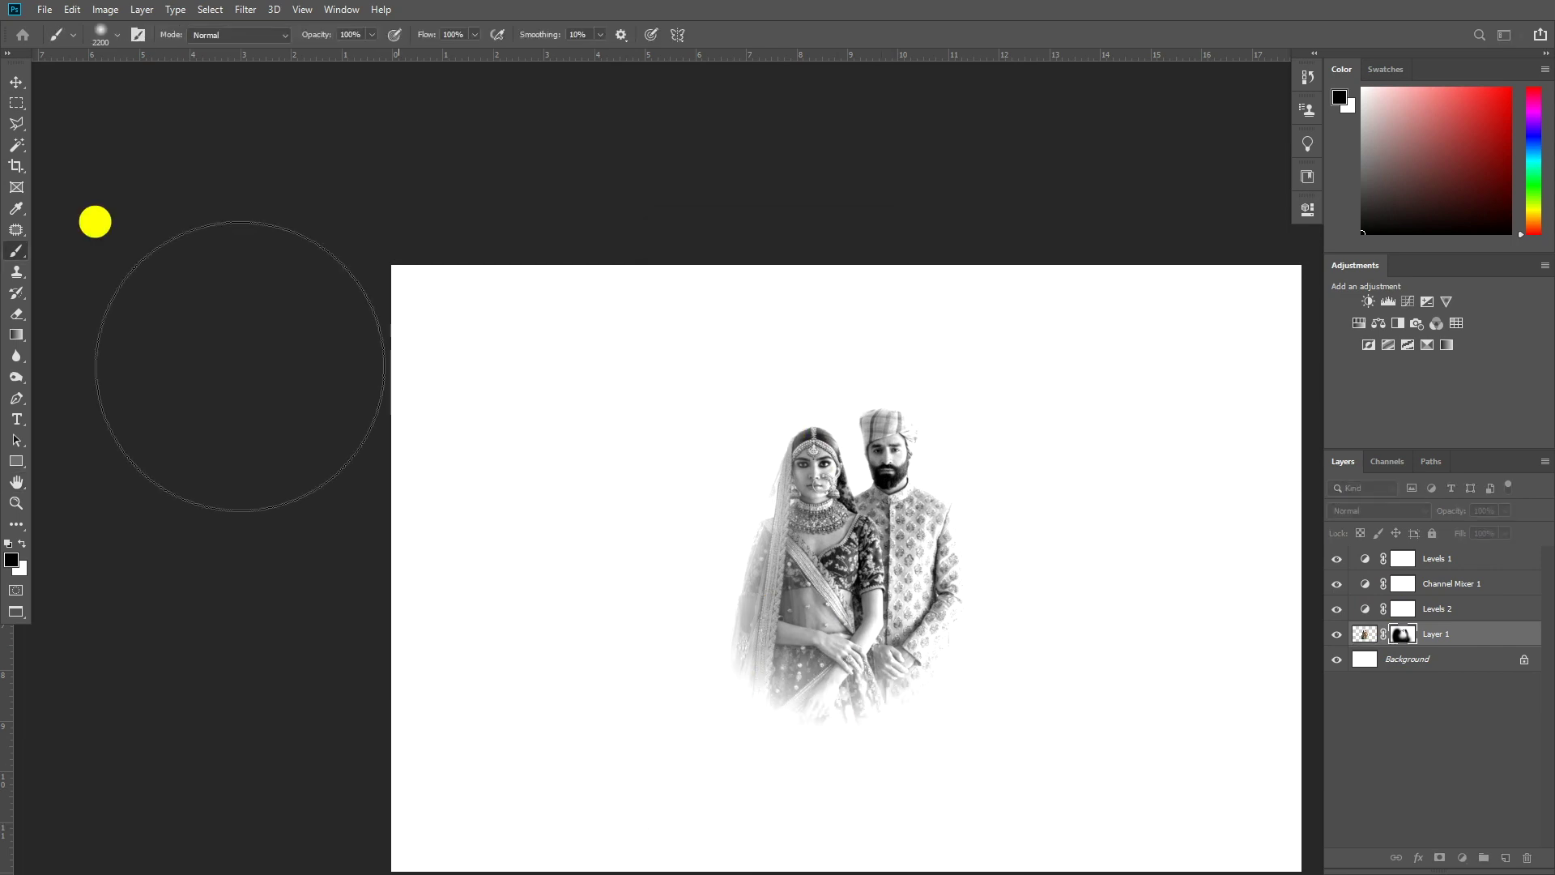
Reduce the brush size for finer mask work on the couple
scroll(566, 542, "down", 5)
scroll(563, 545, "up", 5)
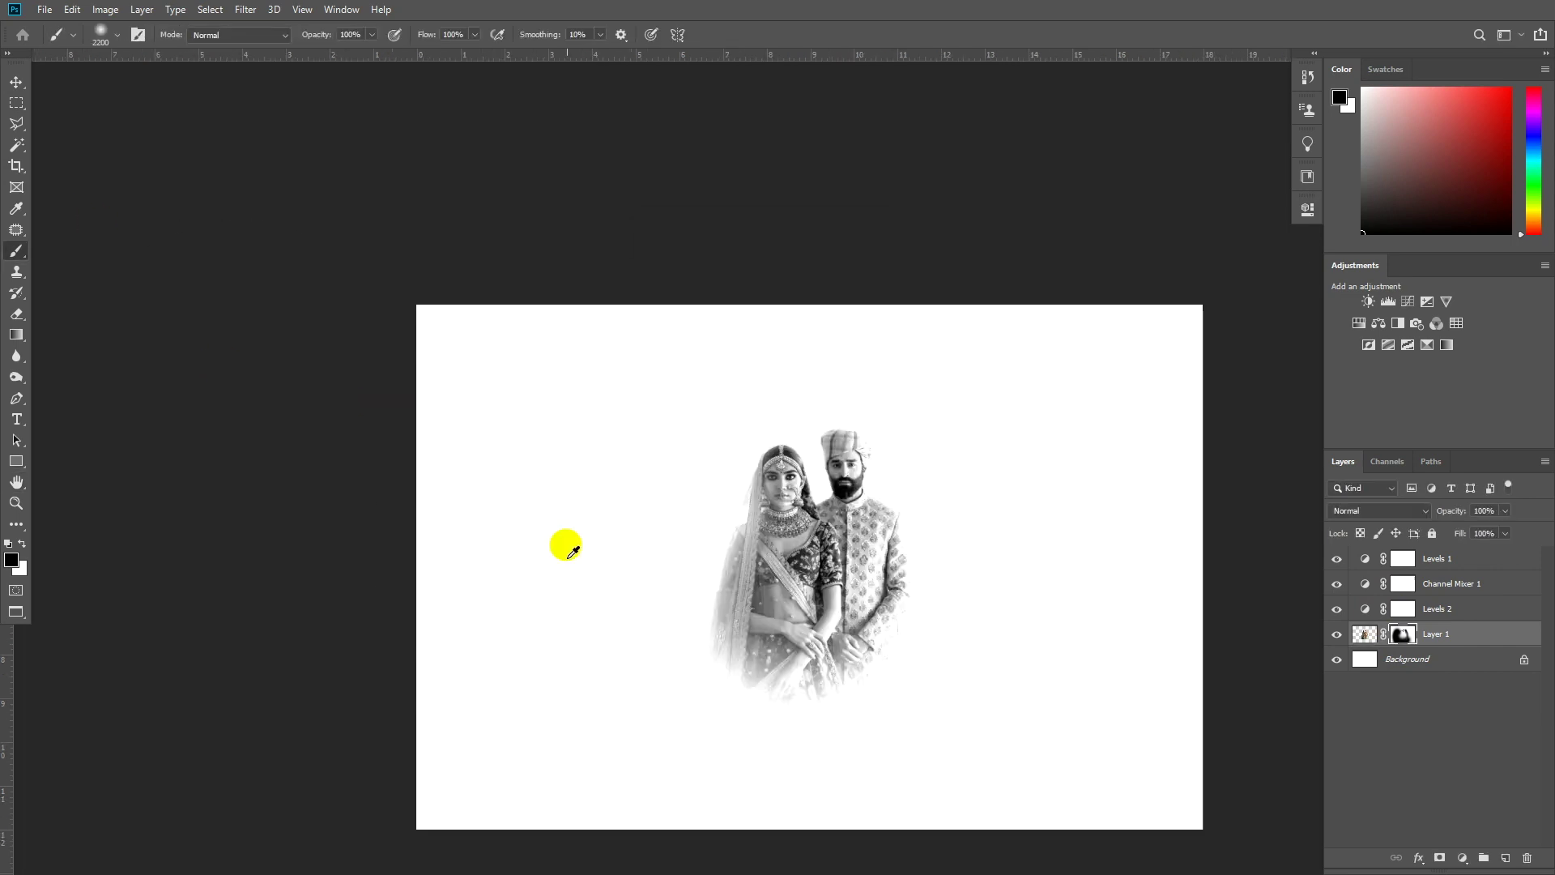
scroll(595, 302, "down", 1)
scroll(846, 370, "up", 5)
key("bracketleft")
key("bracketleft")
key("bracketleft")
key("bracketleft")
key("bracketleft")
key("bracketleft")
key("bracketleft")
key("bracketleft")
key("bracketleft")
key("bracketleft")
key("bracketleft")
key("bracketleft")
key("bracketleft")
key("bracketleft")
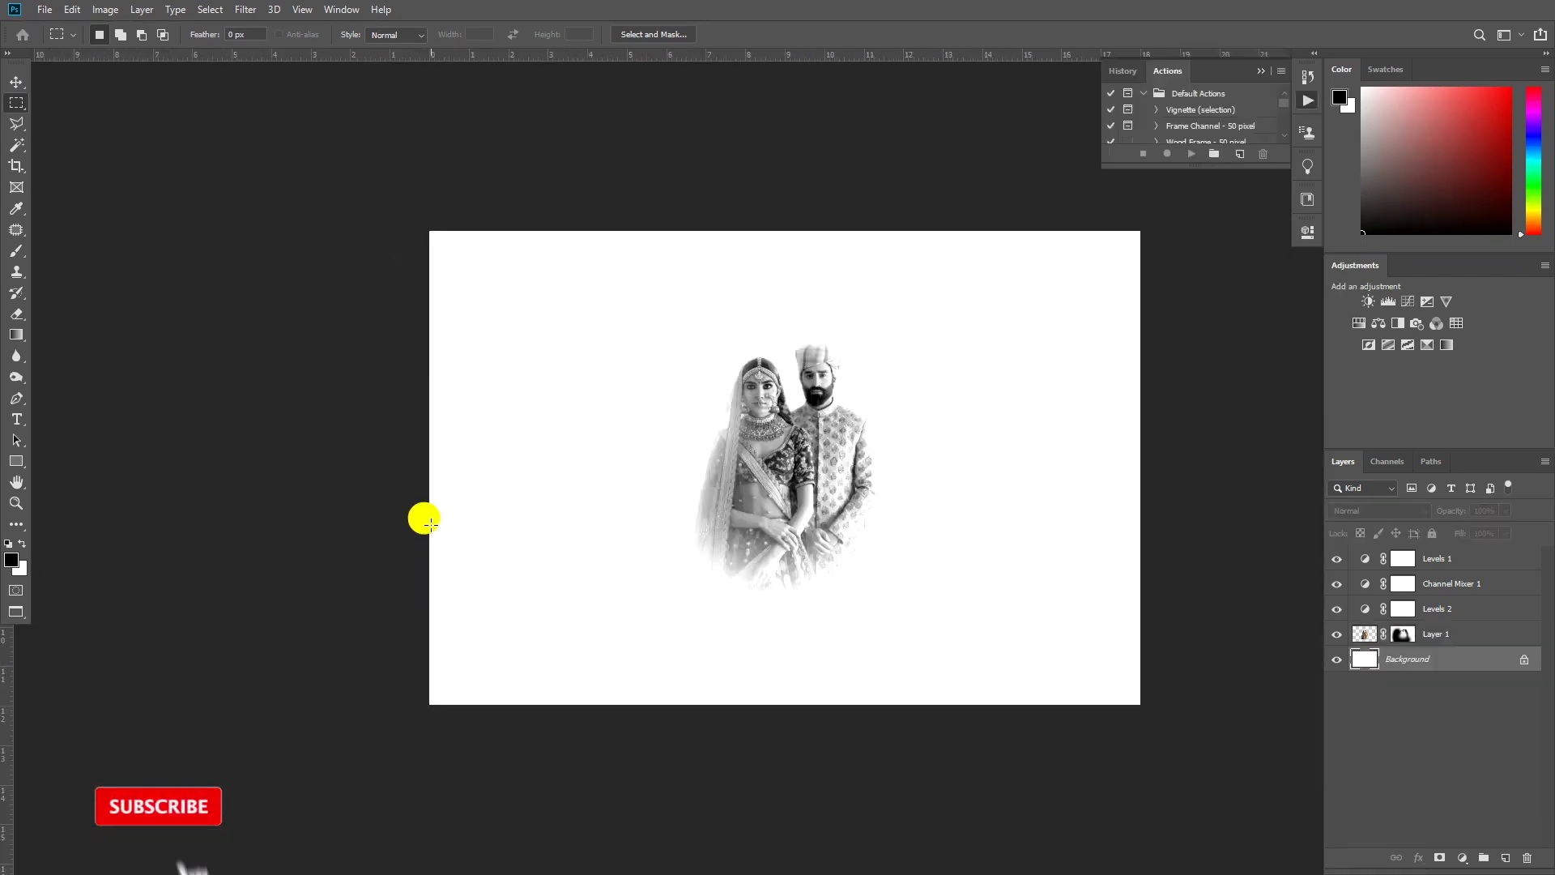
Collapse the Actions panel and open the two bare-tree images, including winter-tree-silhouette-png-1, from the 02 folder
left_click_drag(772, 529, 644, 530)
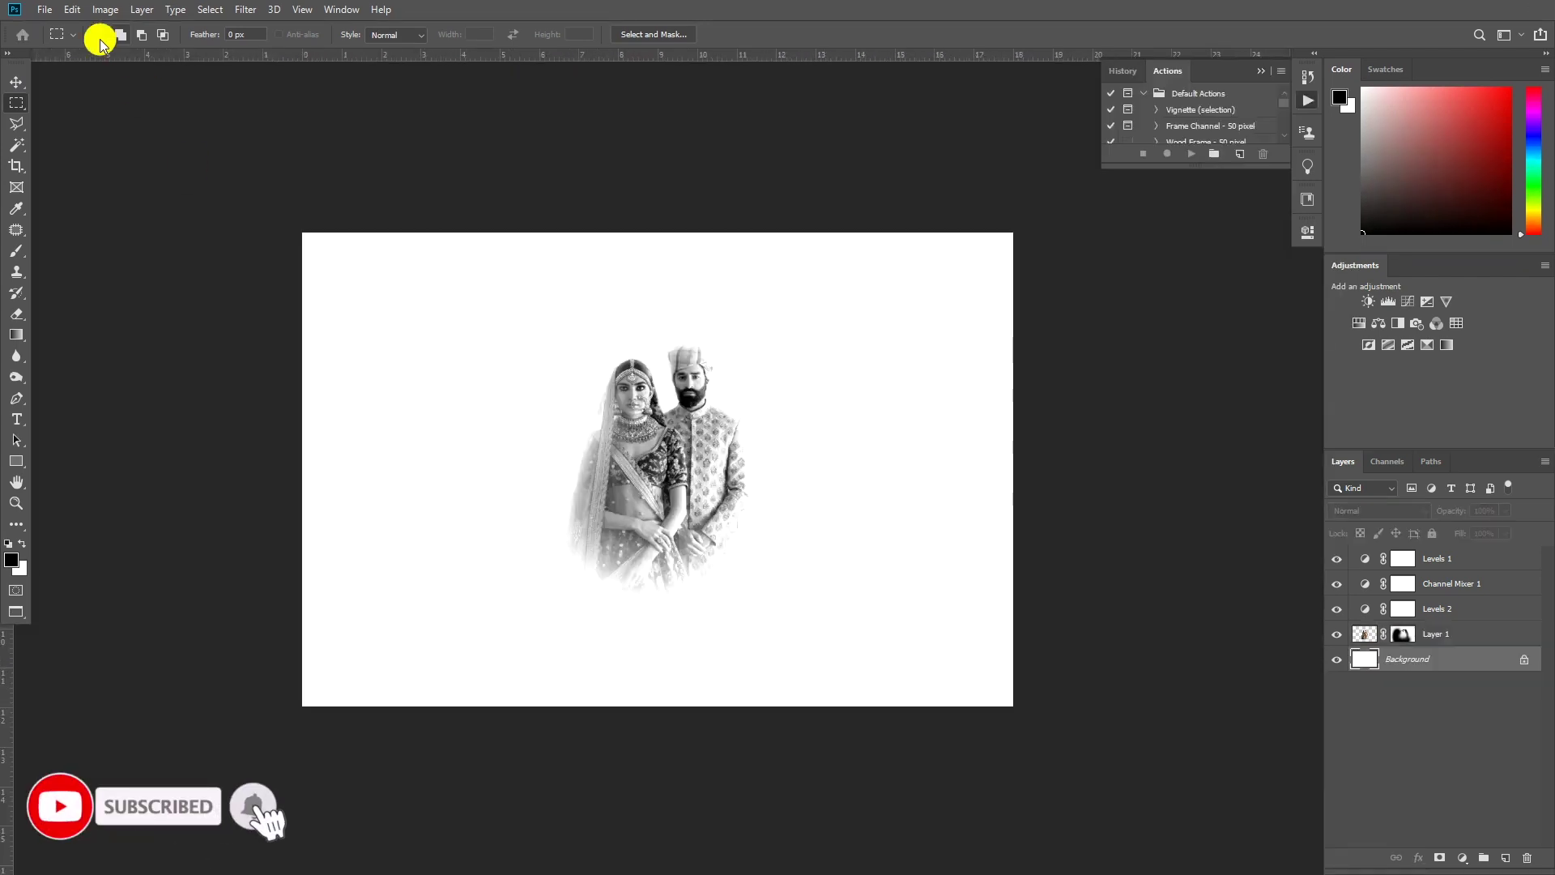
left_click(1268, 71)
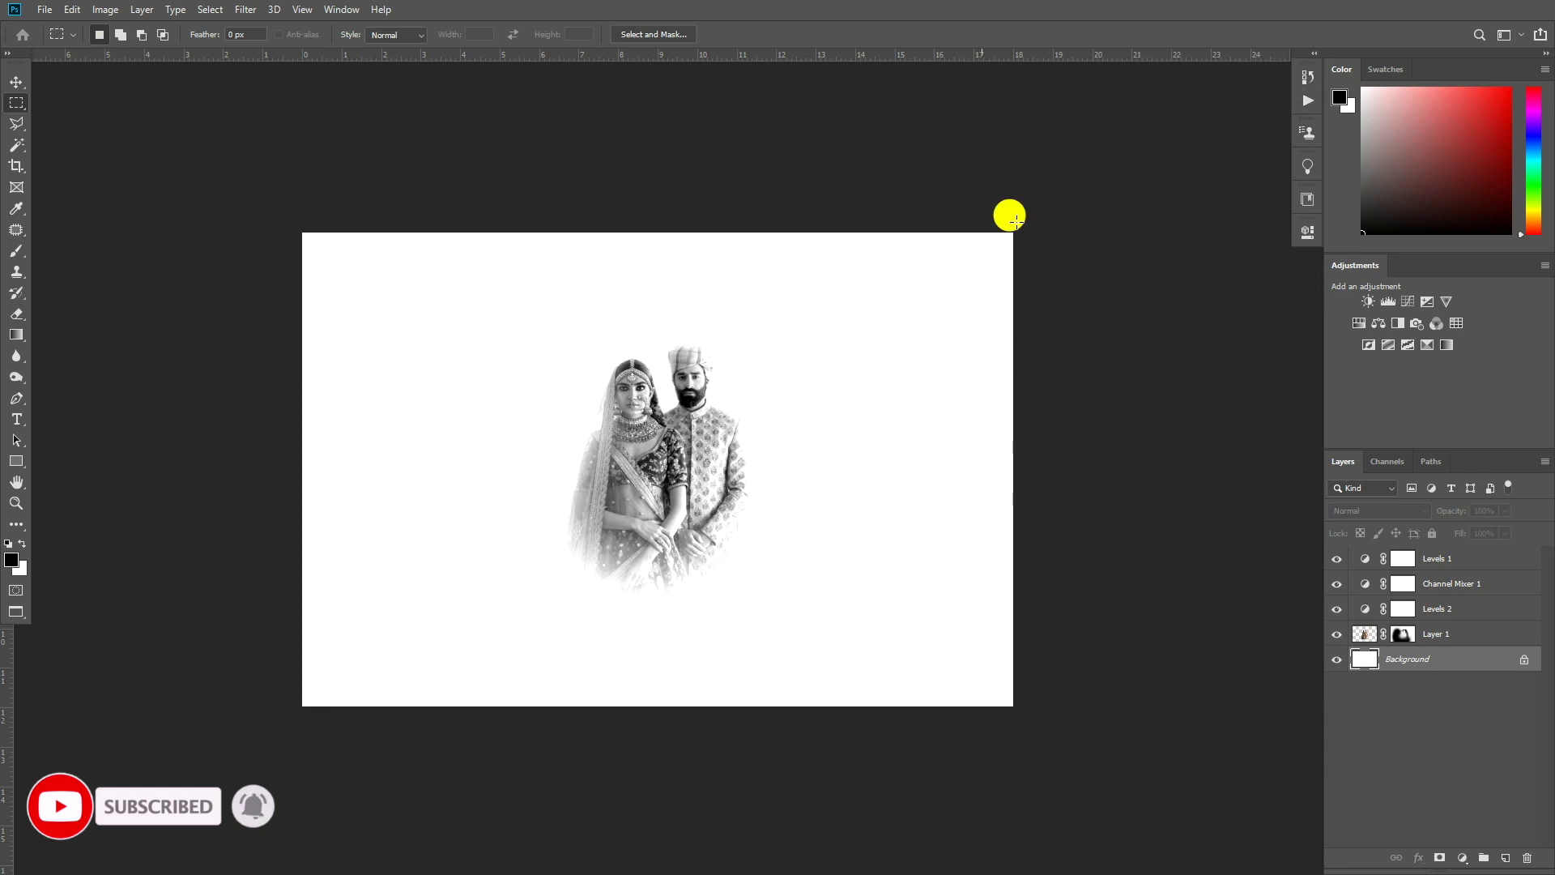
left_click(55, 13)
left_click(59, 35)
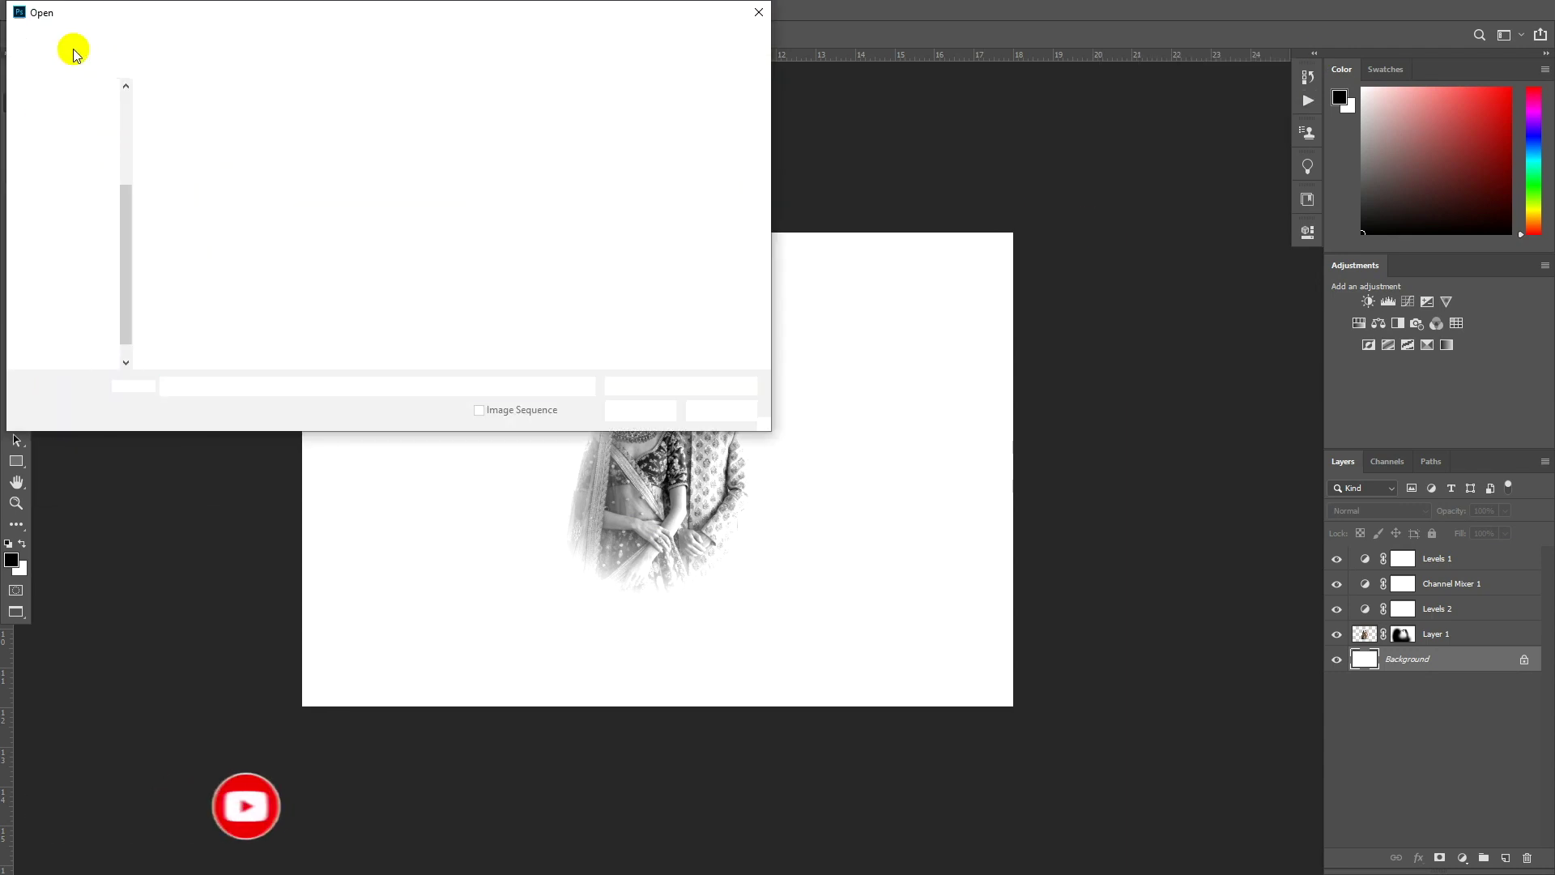
left_click_drag(512, 334, 329, 206)
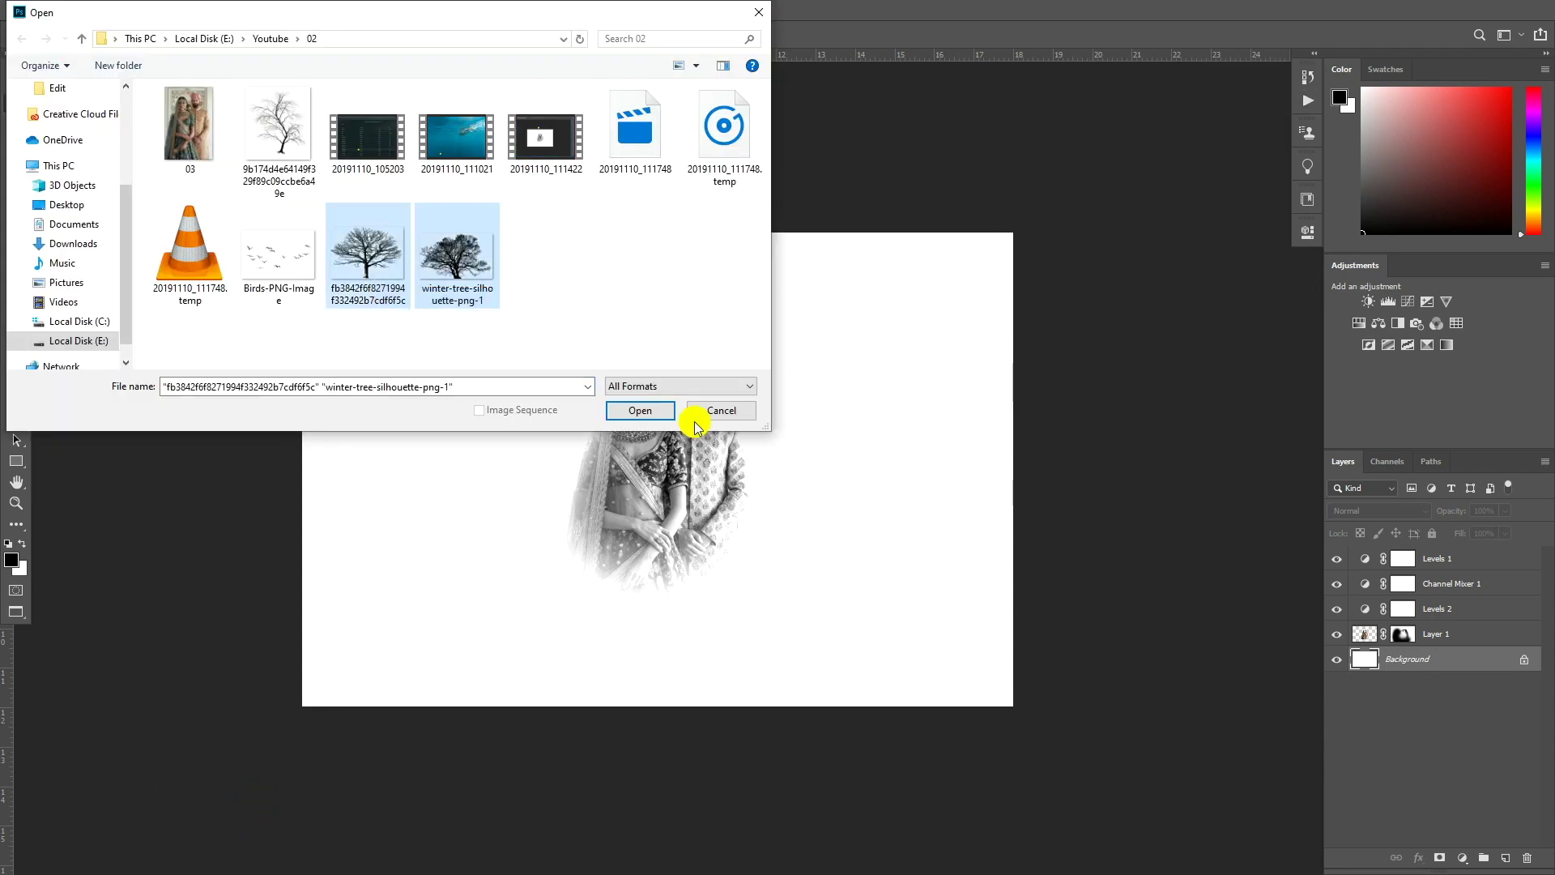
left_click(639, 409)
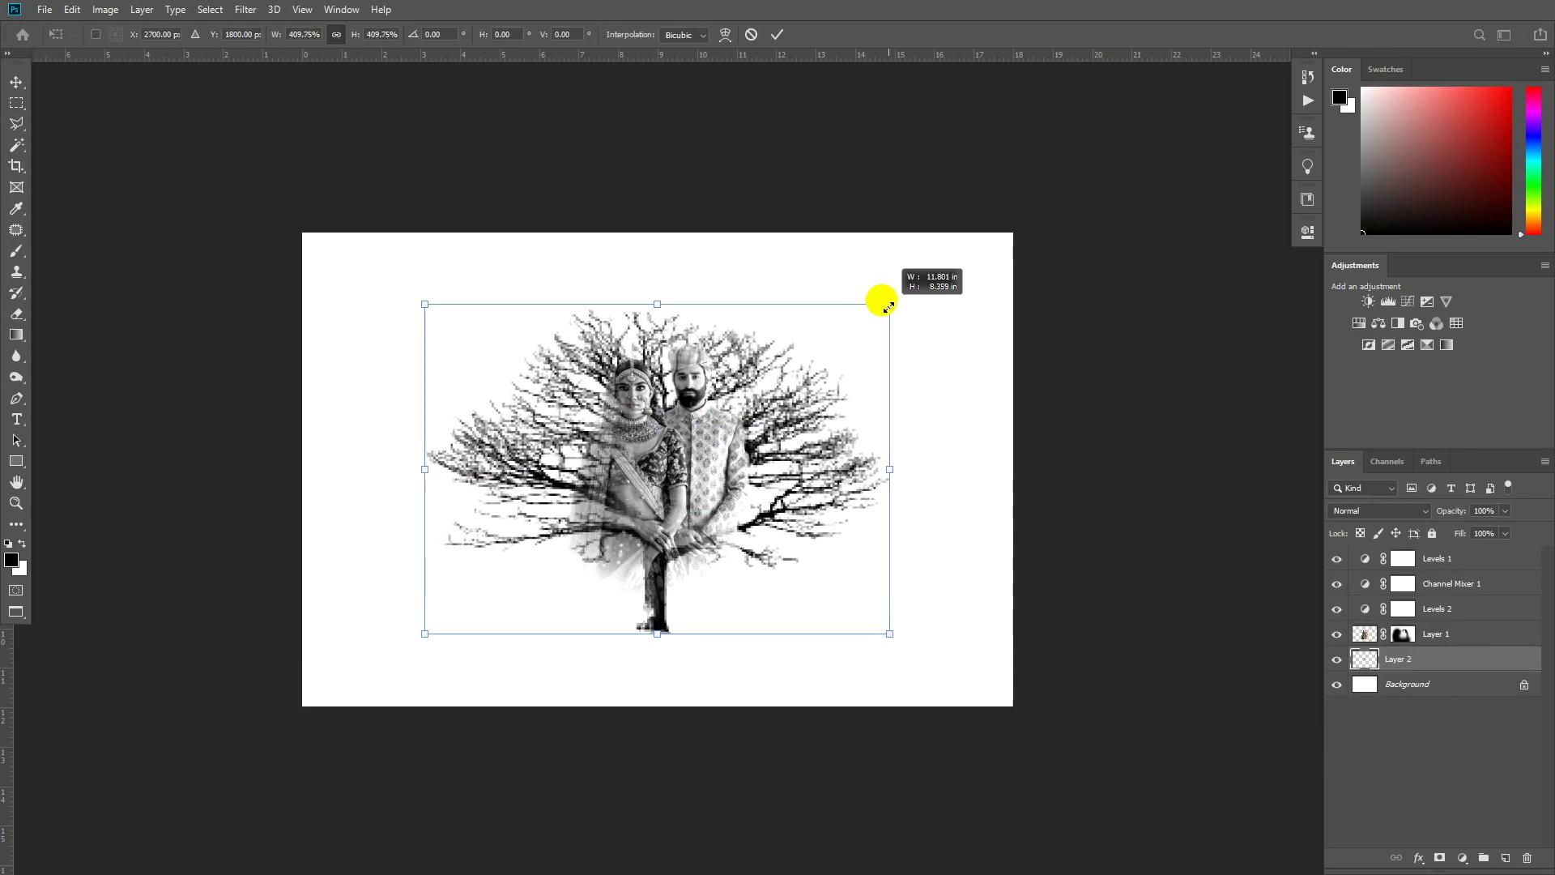
Scale up the tree silhouette on Layer 2 behind the couple and position it around them
left_click_drag(885, 294, 875, 567)
key("Return")
Outline the tree's upper branches with a Pen tool path, convert it to a selection, delete those branches, and deselect
key("p")
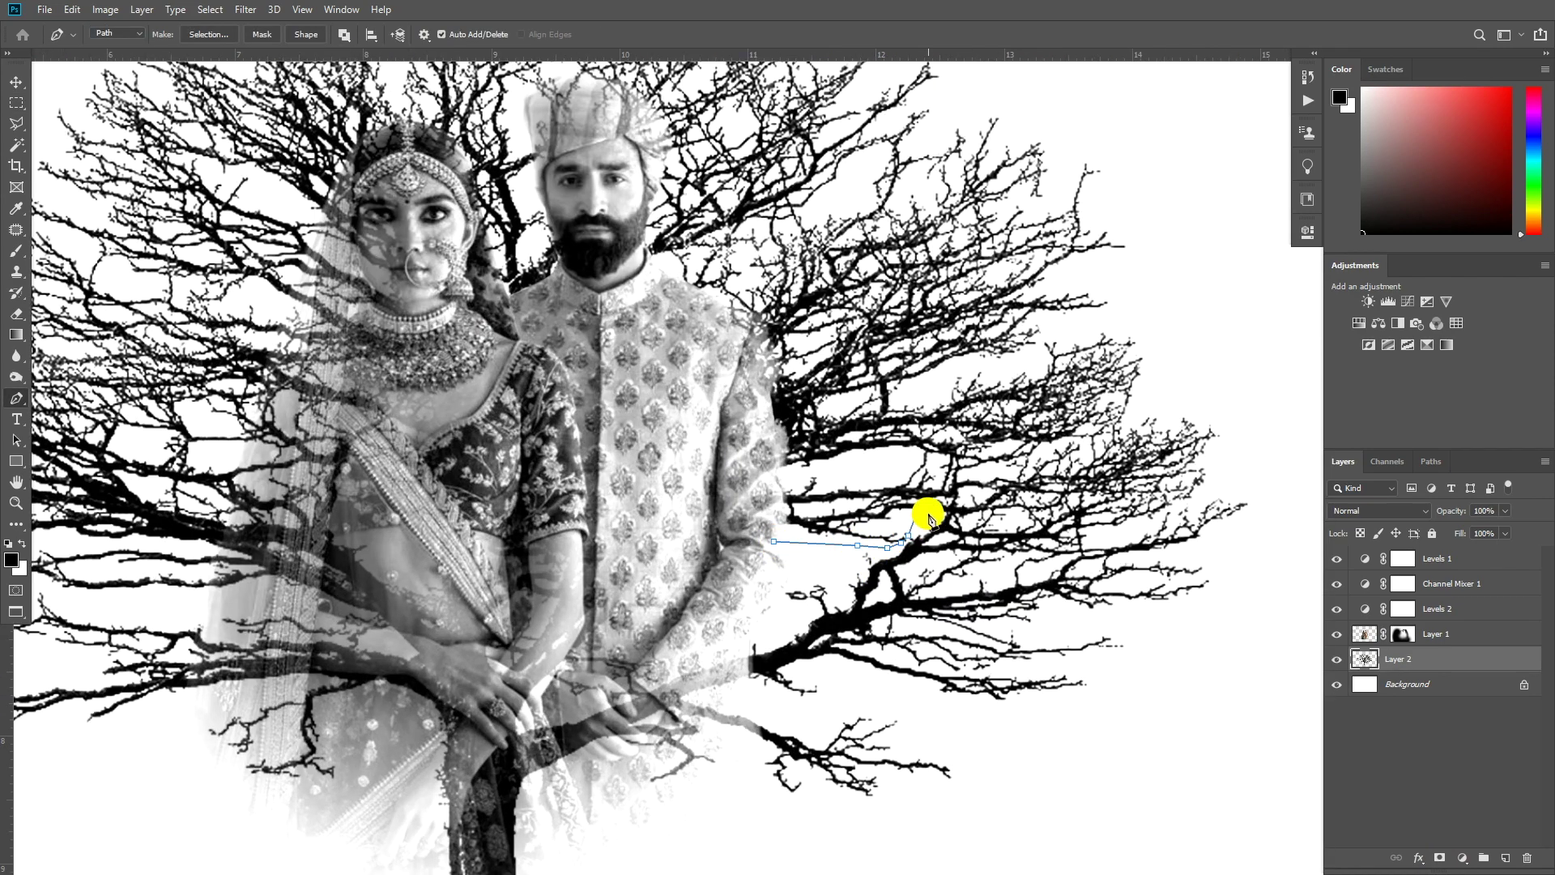
left_click_drag(1180, 305, 1180, 250)
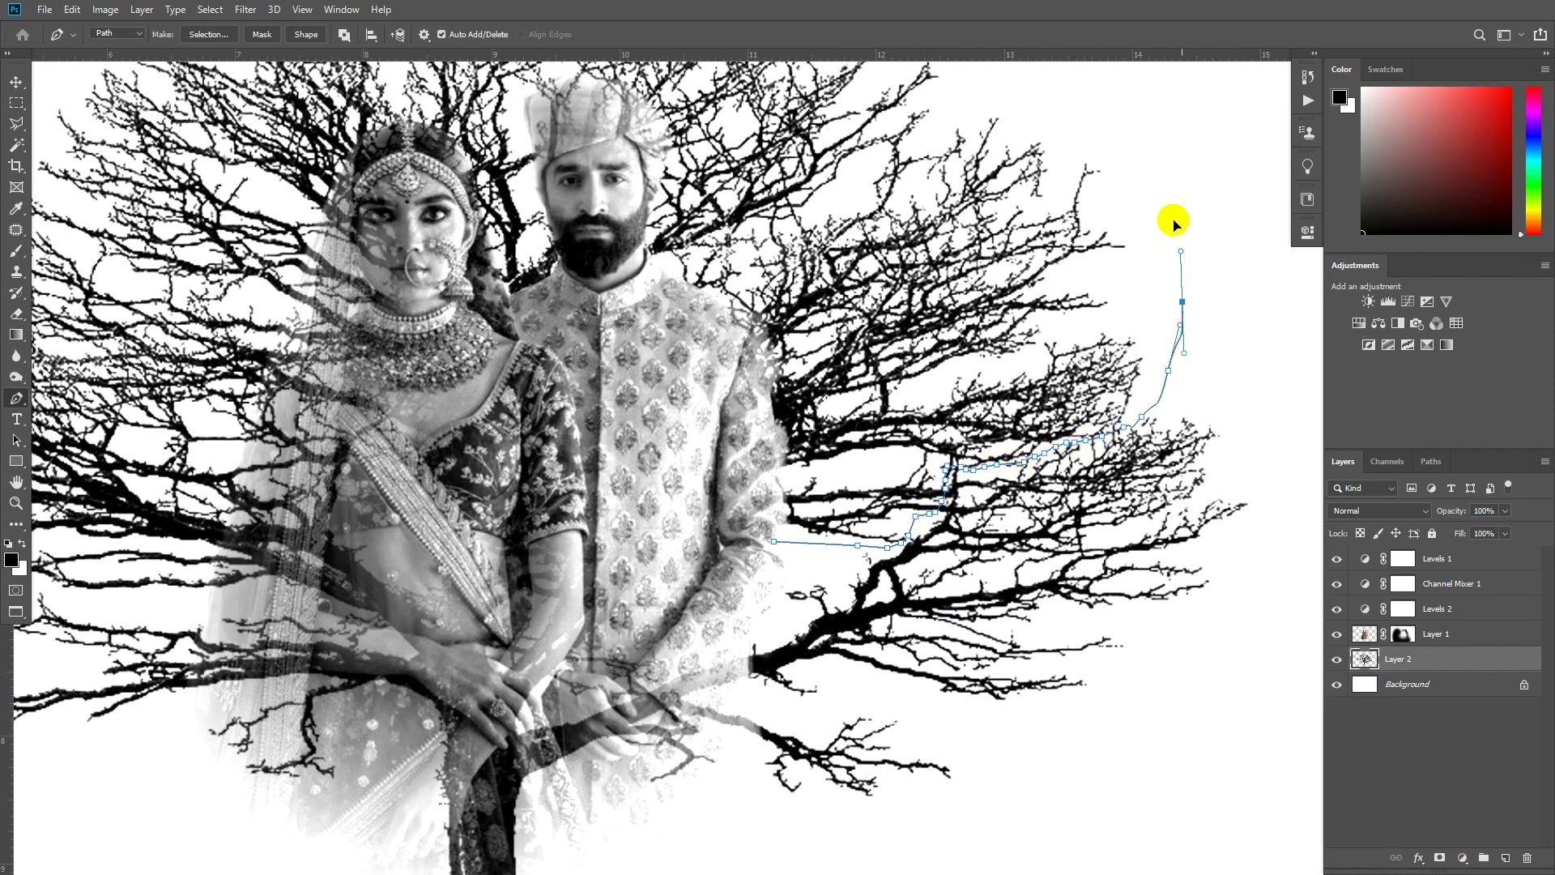
left_click_drag(1166, 187, 1214, 480)
left_click_drag(1114, 240, 947, 198)
left_click_drag(345, 146, 243, 171)
left_click_drag(16, 300, 494, 153)
left_click_drag(368, 227, 316, 271)
left_click_drag(257, 327, 227, 409)
left_click_drag(229, 463, 237, 506)
left_click(399, 725)
left_click(456, 742)
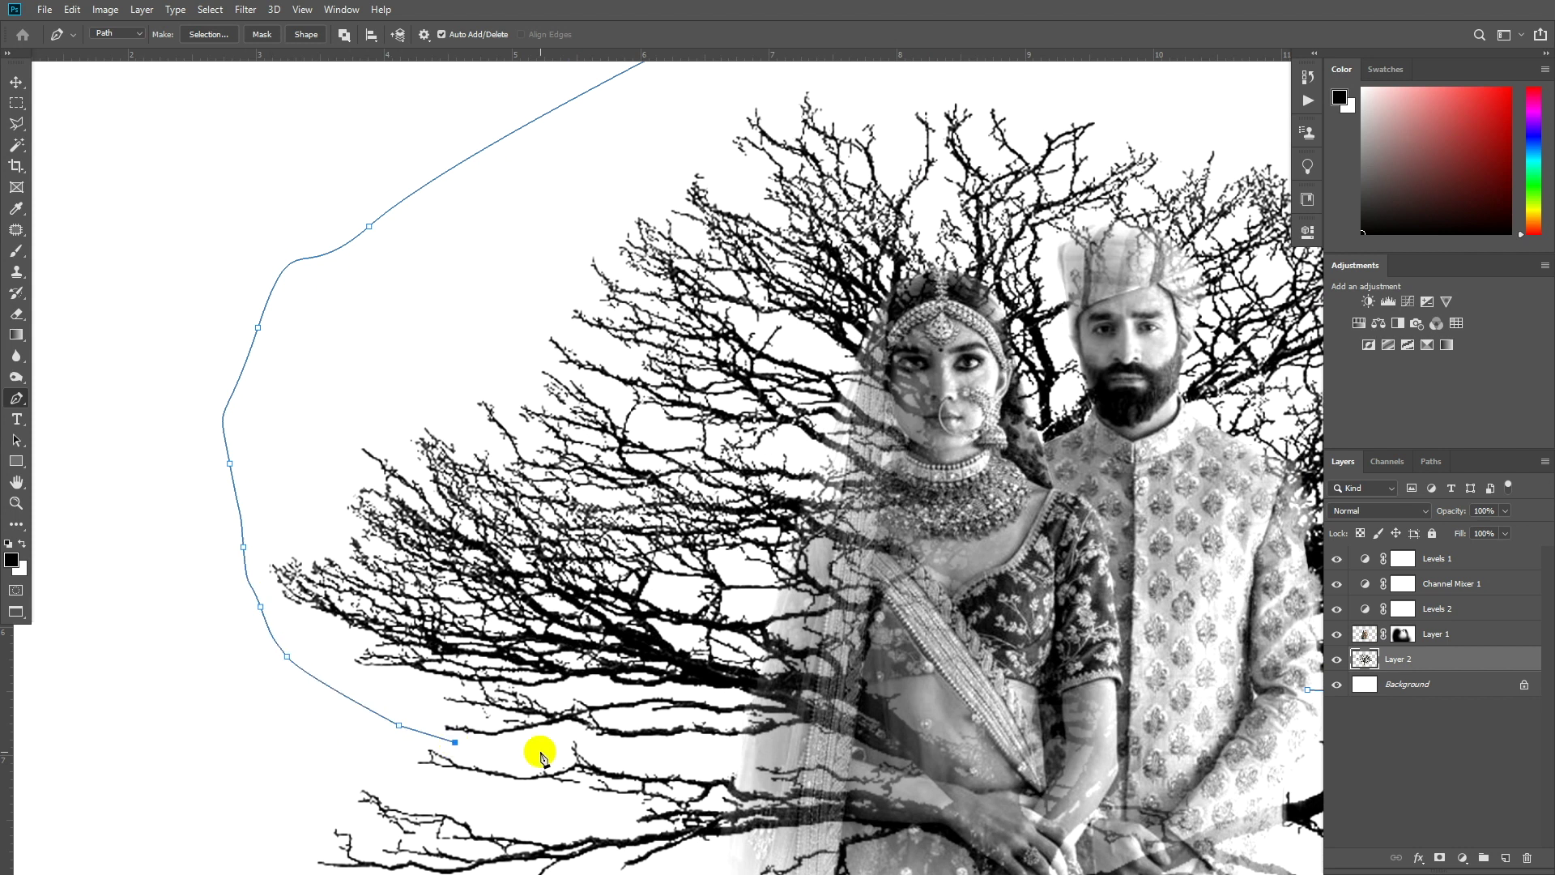
left_click(839, 753)
left_click_drag(839, 754, 477, 478)
left_click(712, 490)
left_click(868, 438)
key("ctrl+Return")
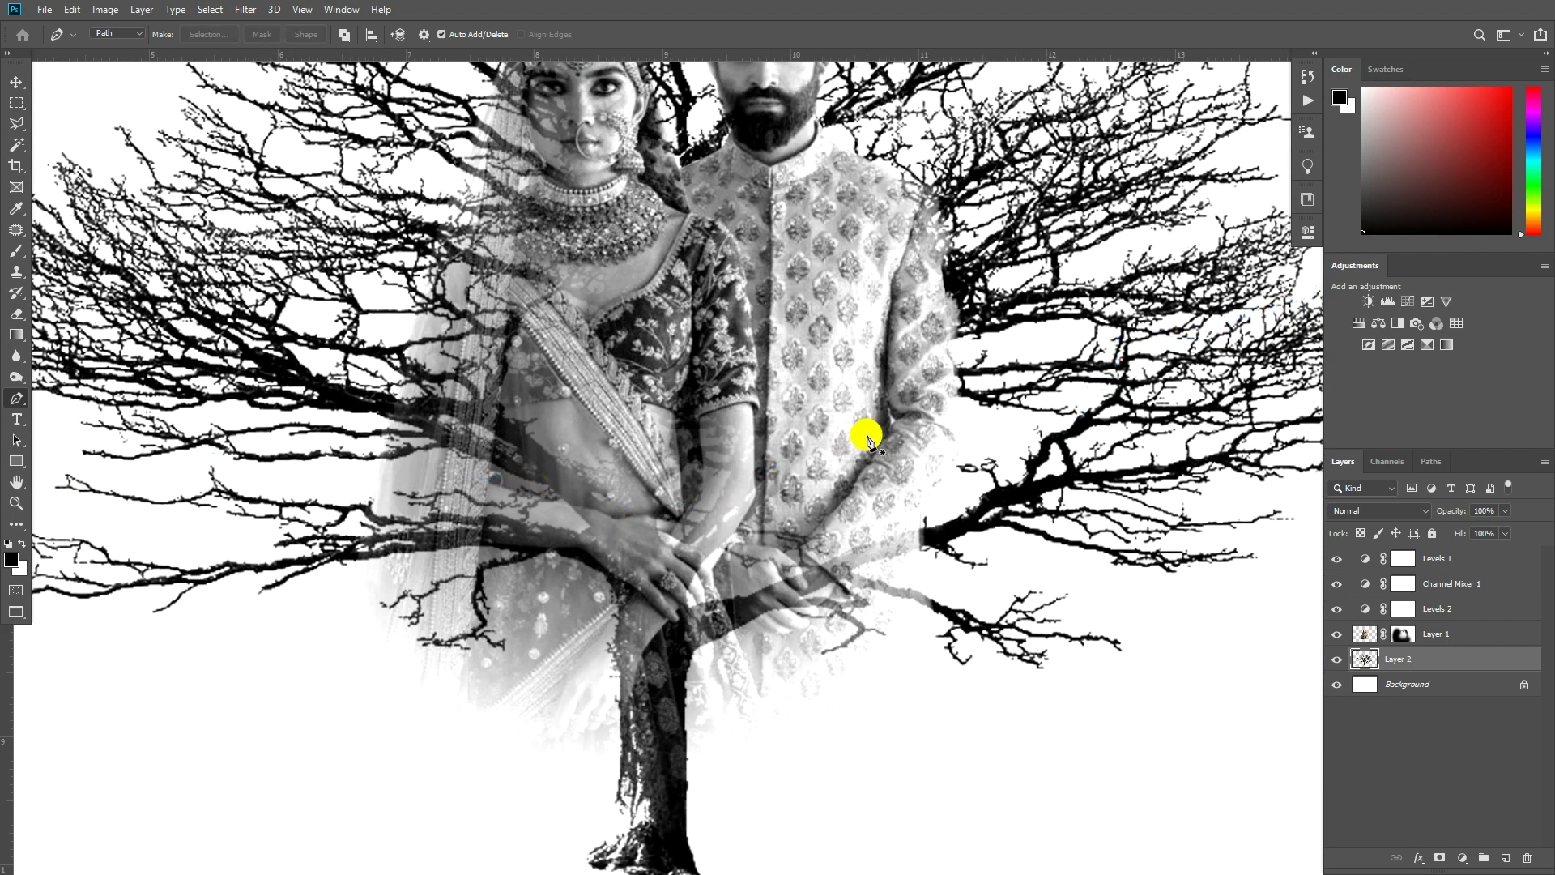
right_click(851, 436)
left_click(867, 462)
key("Return")
key("Delete")
key("m")
key("ctrl+d")
Add a layer mask to the tree layer and hide the trunk and the branches crossing the woman with black
scroll(642, 392, "down", 3)
scroll(867, 657, "up", 3)
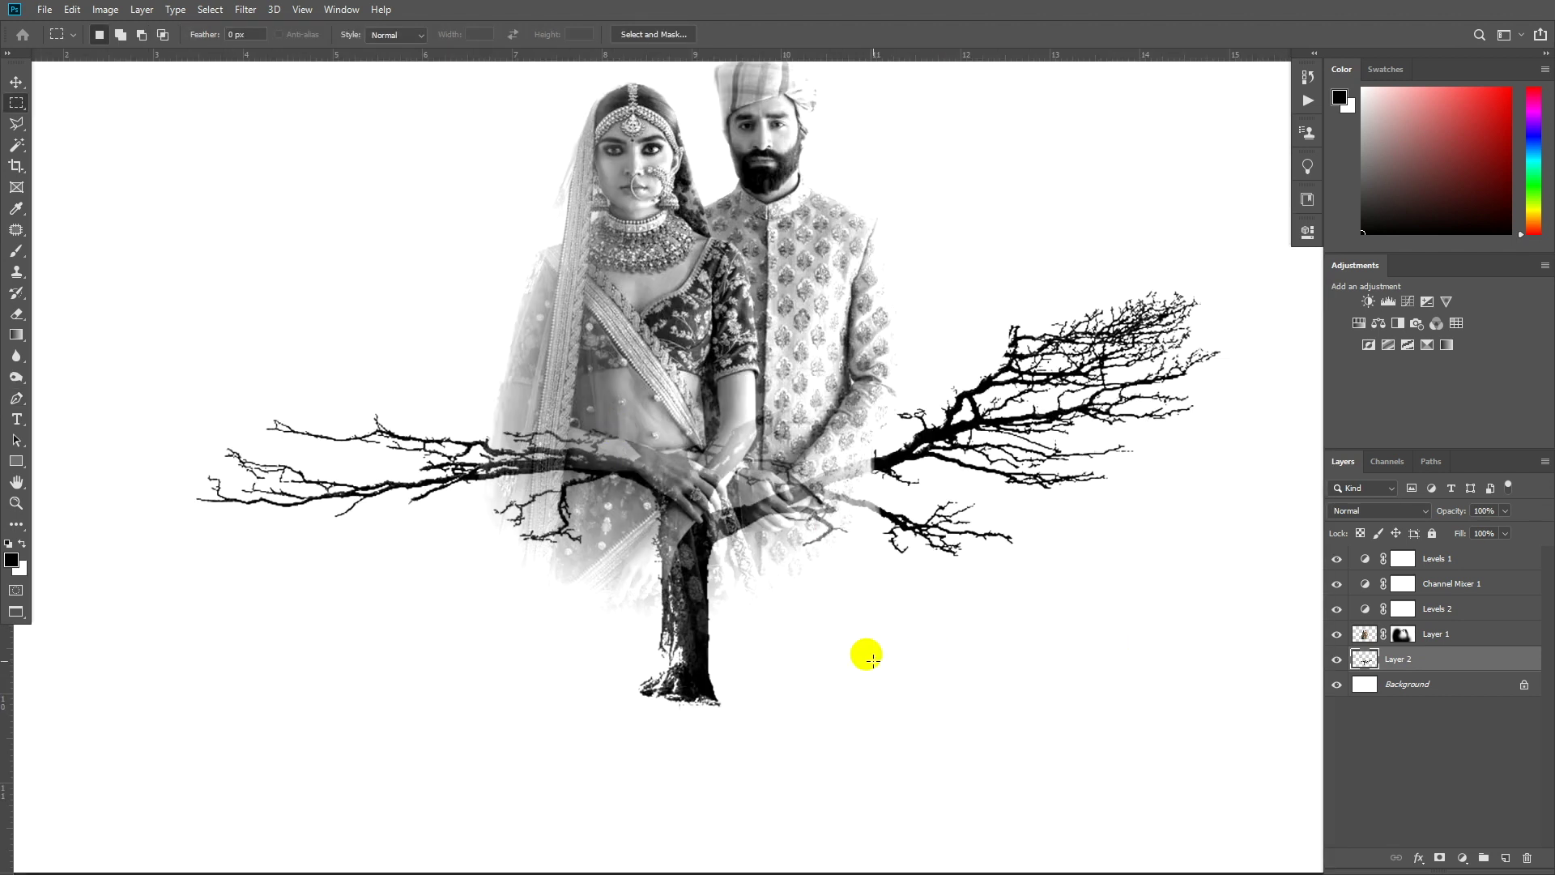
left_click(1441, 856)
key("b")
mouse_move(722, 503)
left_mouse_down()
mouse_move(678, 540)
mouse_move(694, 676)
mouse_move(619, 483)
mouse_move(602, 535)
mouse_move(571, 532)
mouse_move(564, 494)
mouse_move(560, 509)
mouse_move(586, 502)
mouse_move(519, 435)
left_mouse_up()
Reduce the brush size to 125 and mask out the remaining branches over the man's hands and lower sleeve
key("bracketleft")
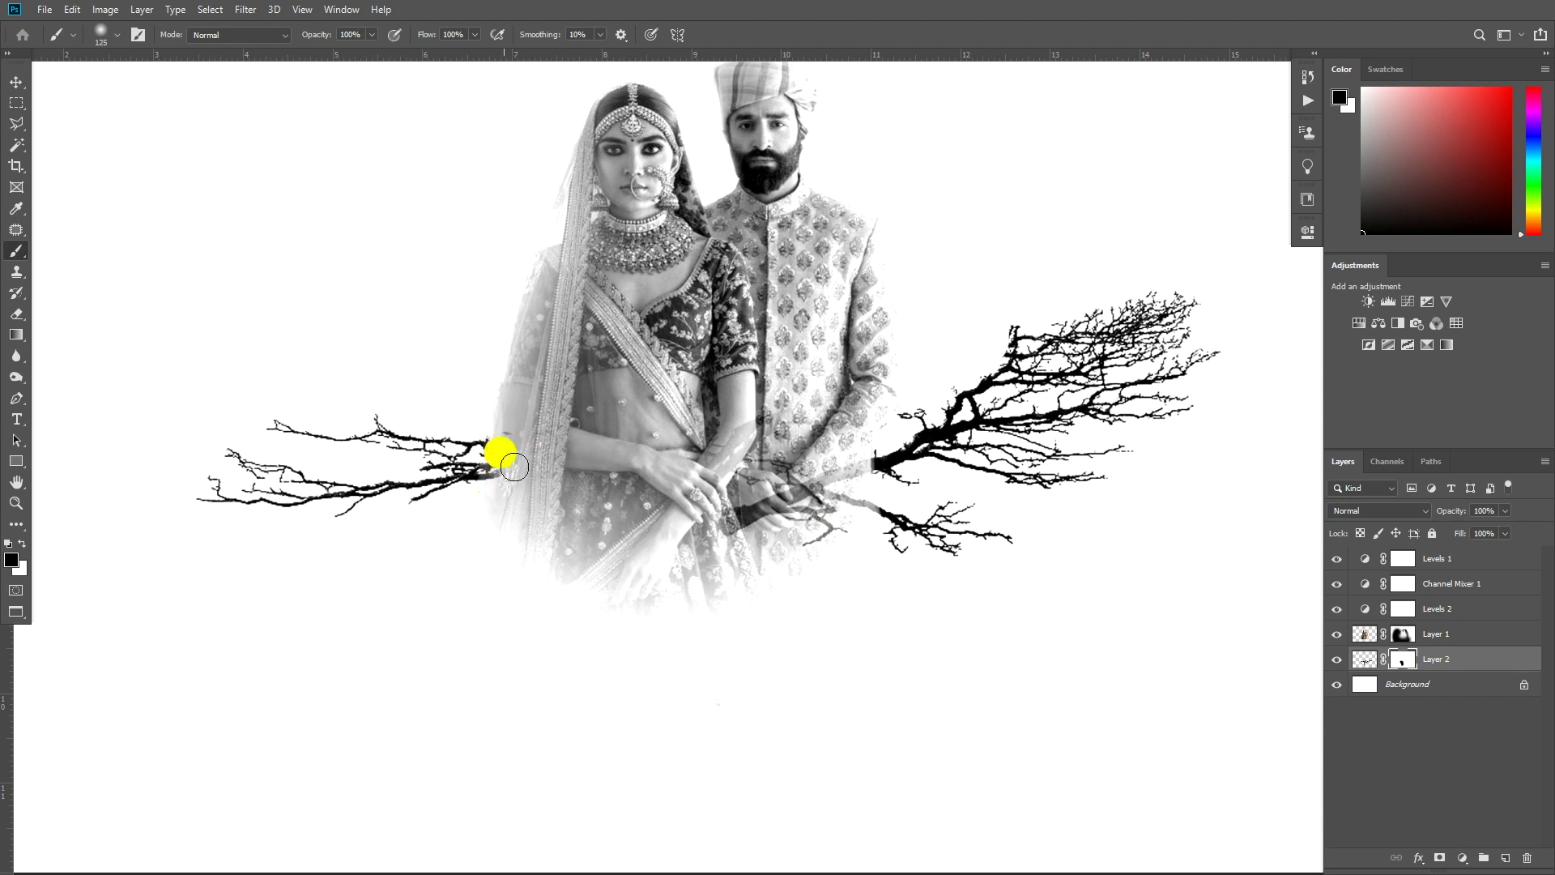
left_click_drag(714, 523, 766, 551)
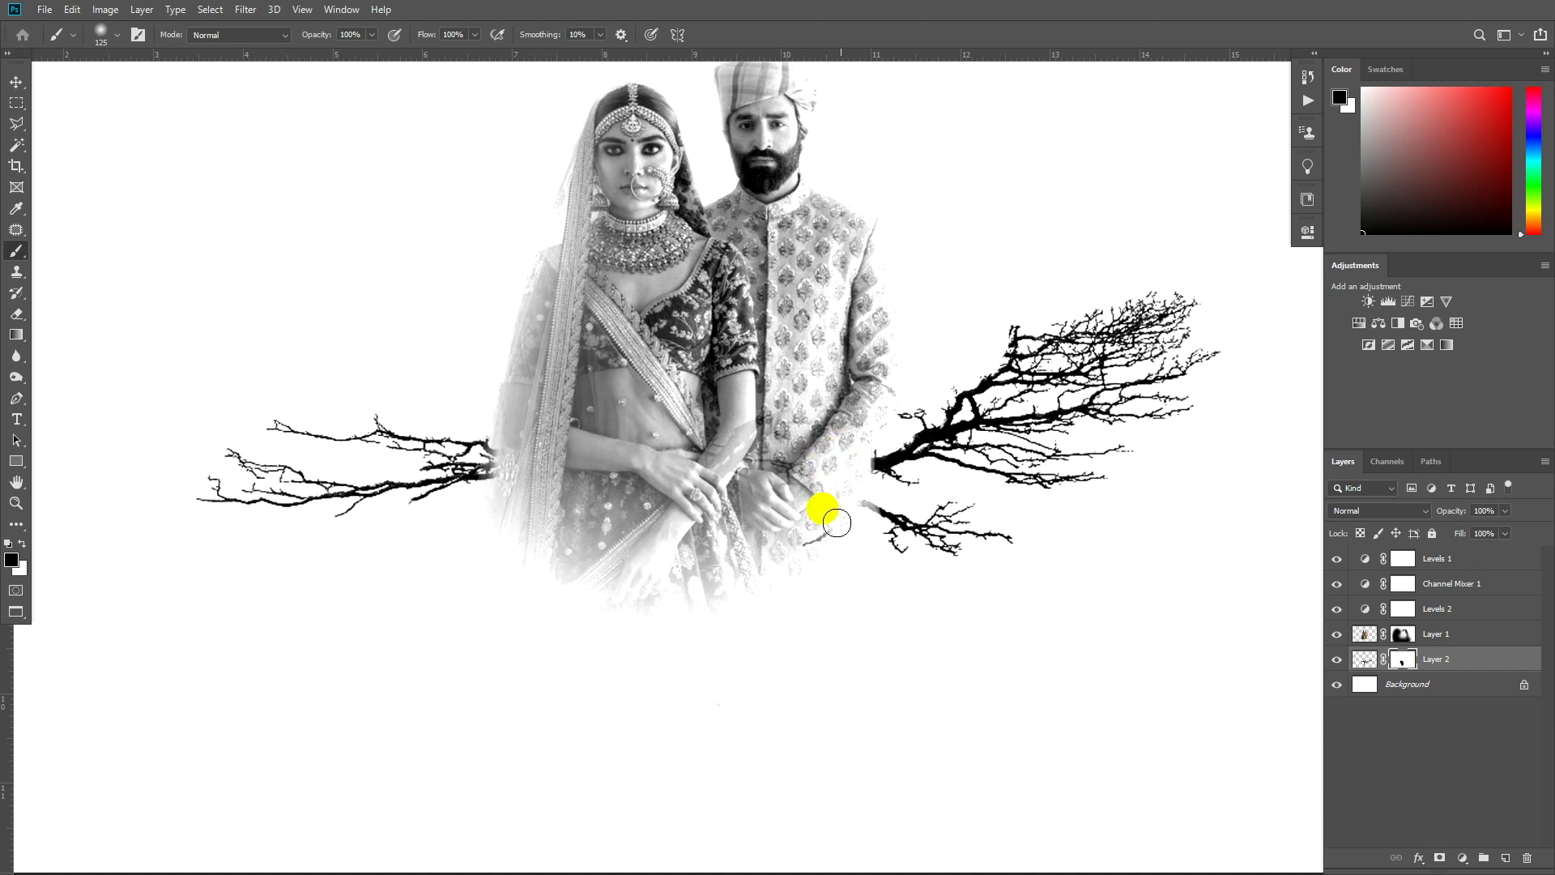
scroll(640, 499, "down", 5)
scroll(640, 499, "up", 5)
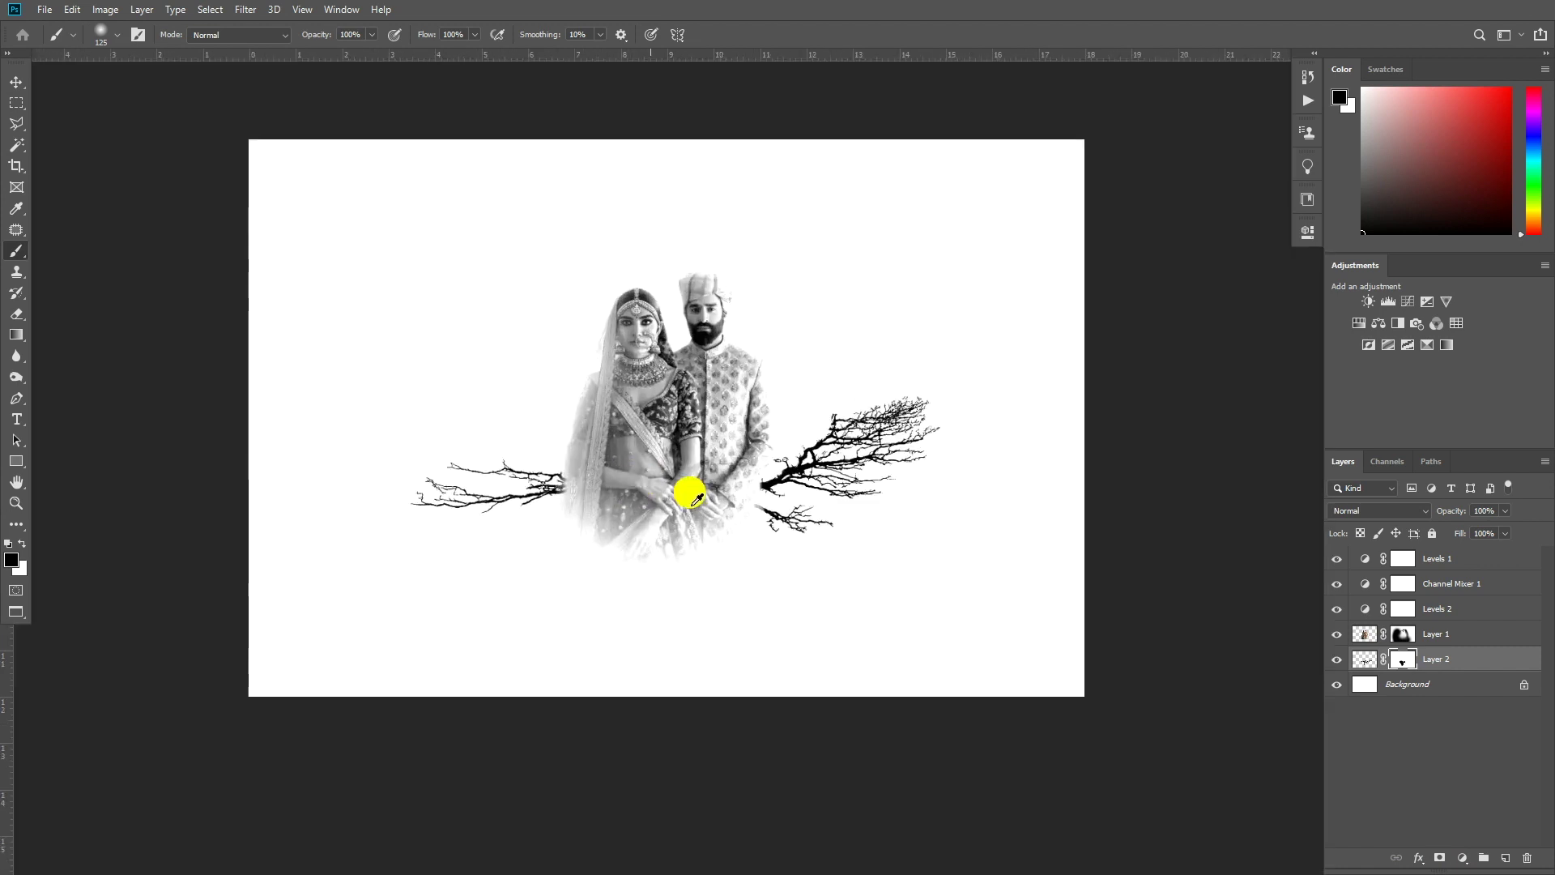
Reposition the tree layer with a free transform so it is horizontally centred behind the couple
left_click_drag(729, 418, 692, 439)
scroll(618, 503, "down", 4)
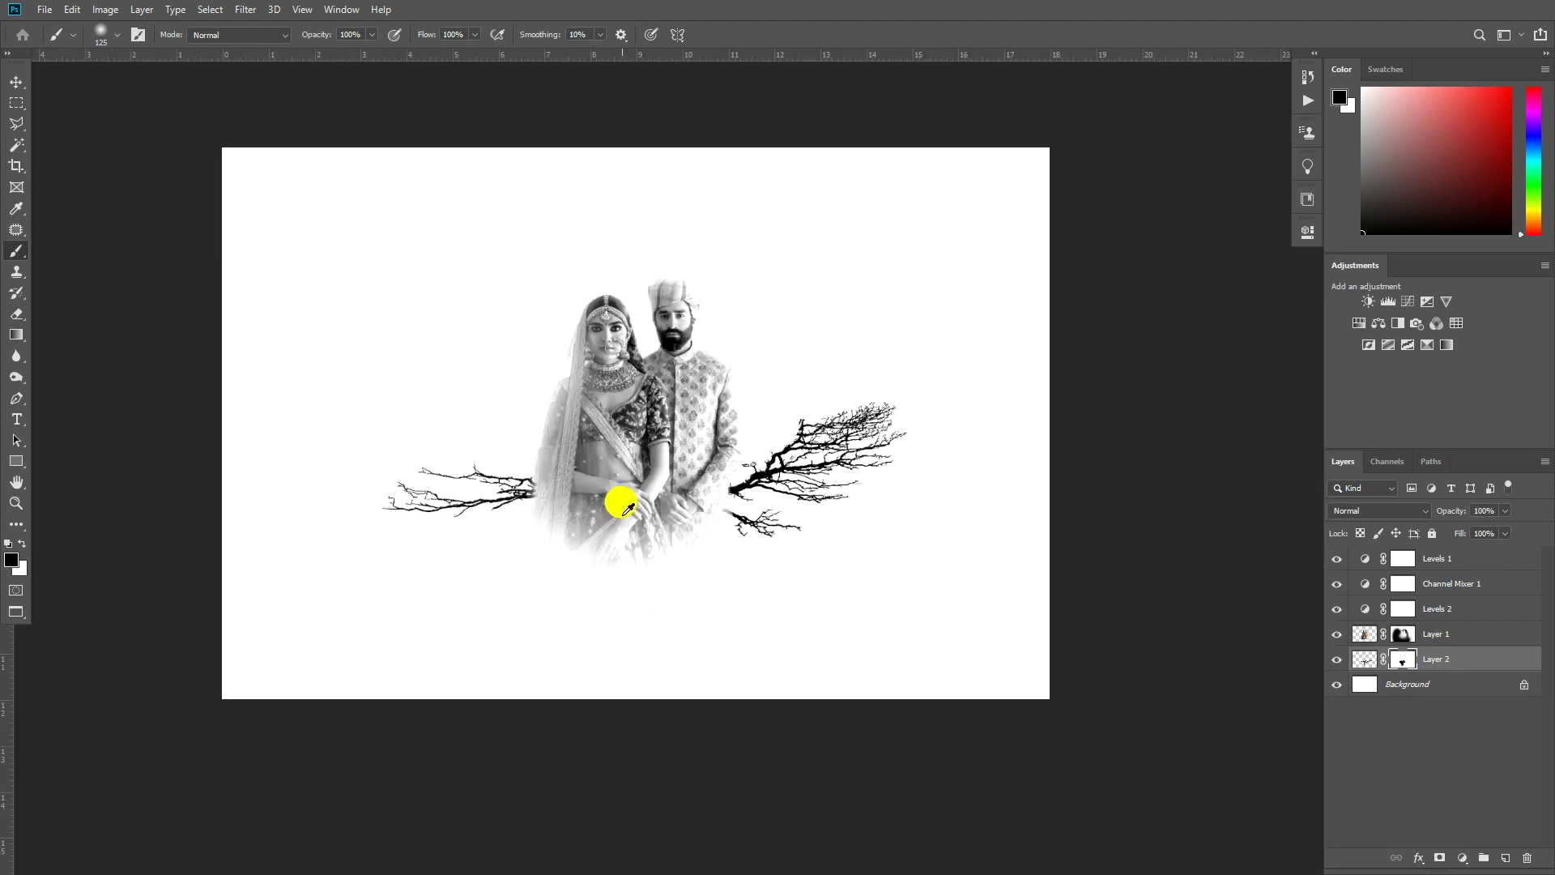
scroll(618, 504, "up", 3)
key("ctrl+t")
left_click_drag(684, 503, 681, 465)
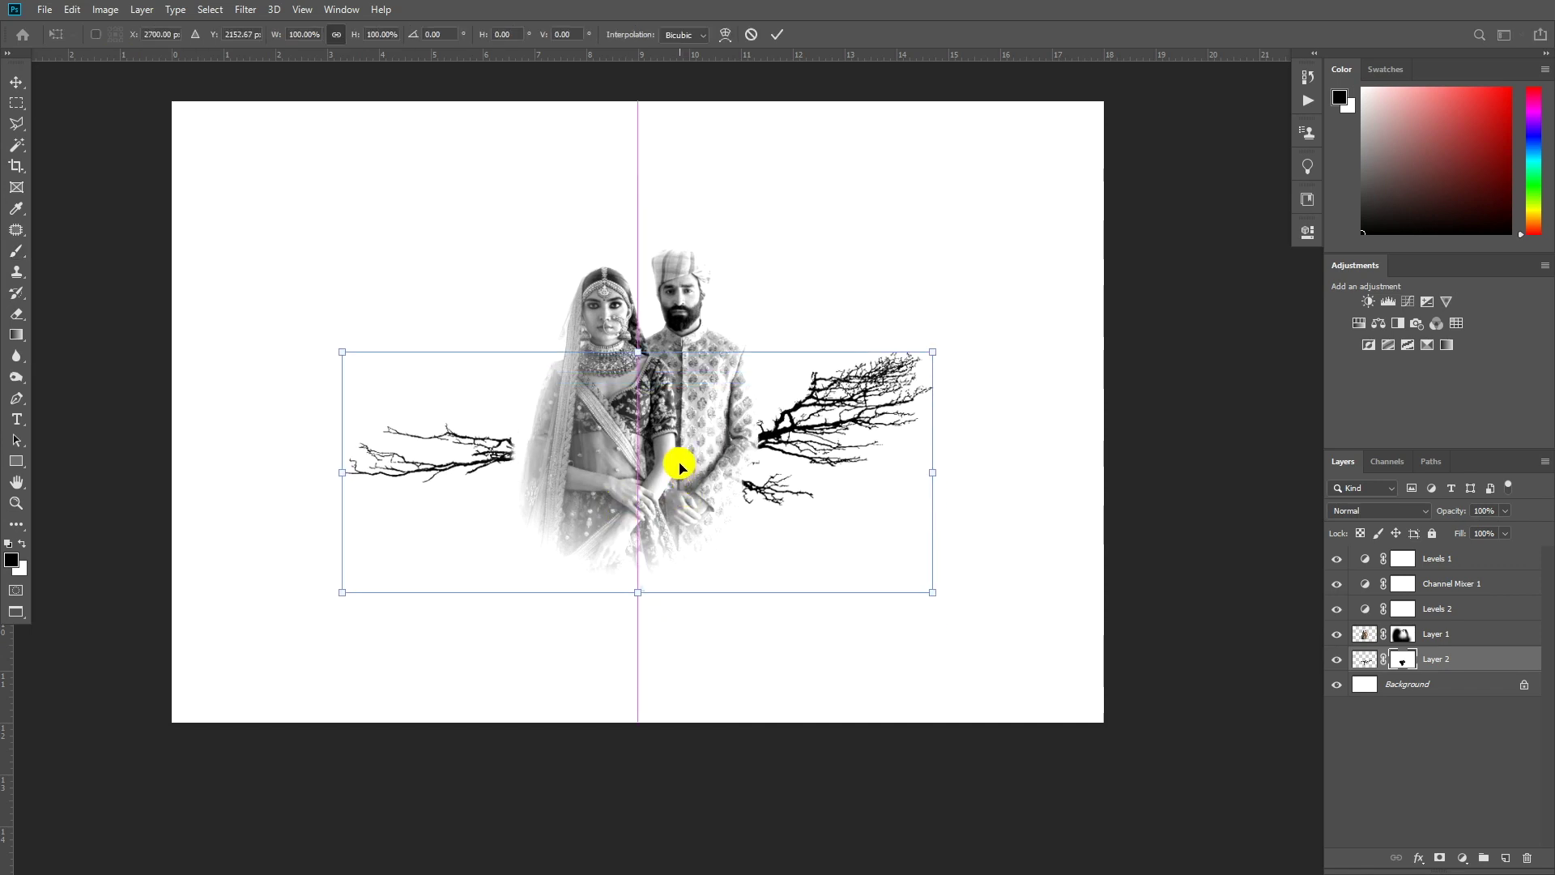
key("Return")
Retouch the Layer 2 mask where the left-hand branches meet the woman's veil
key("x")
left_click_drag(529, 444, 519, 461)
scroll(502, 486, "down", 3)
scroll(527, 462, "up", 6)
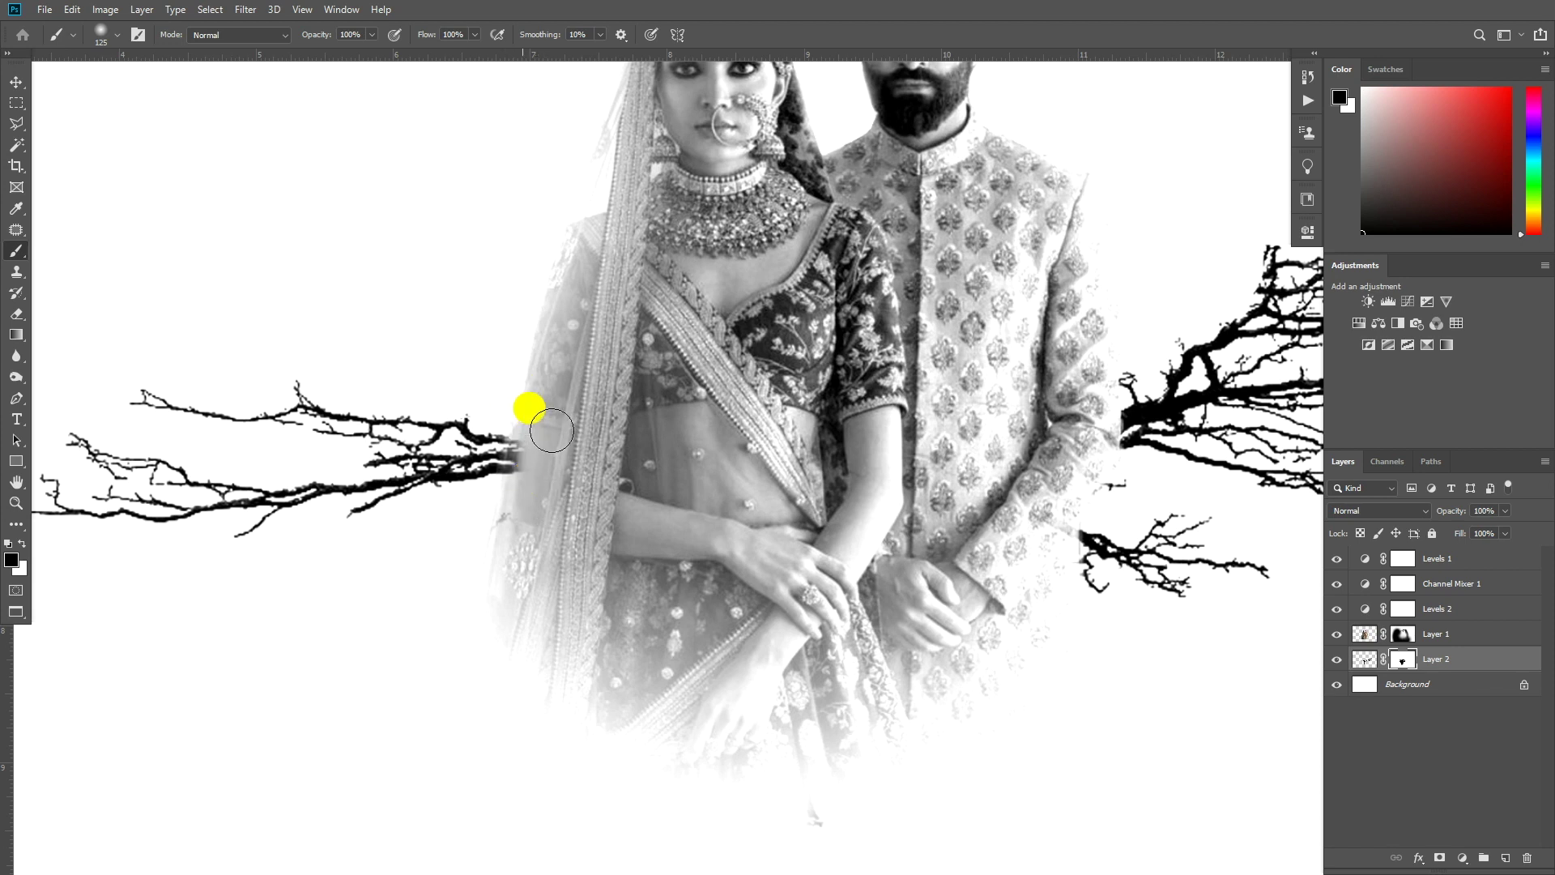
scroll(556, 548, "down", 2)
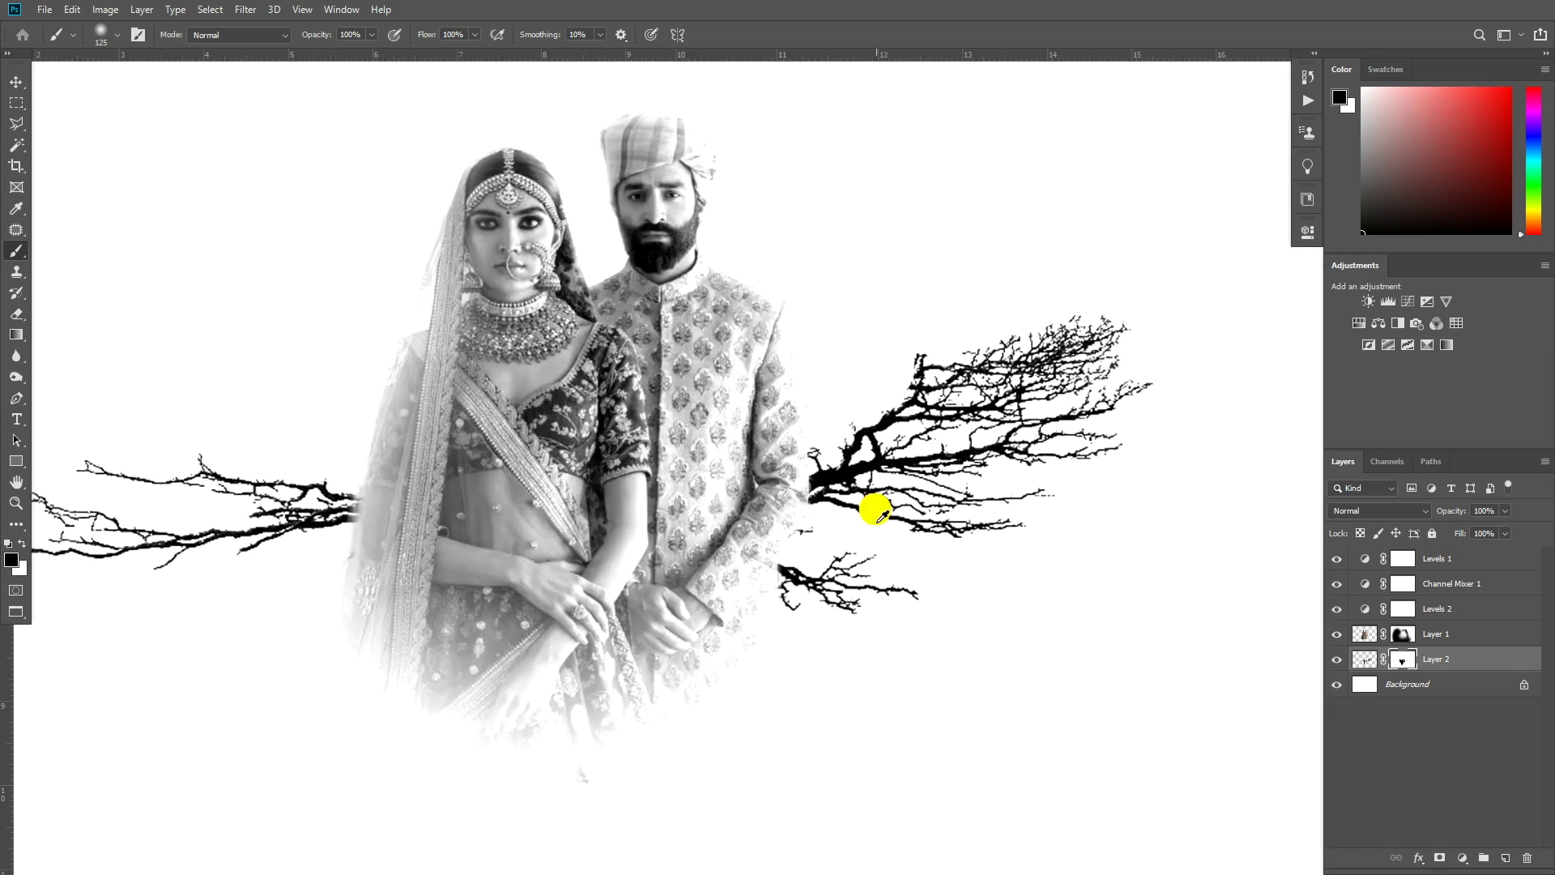
scroll(700, 551, "up", 2)
left_click_drag(716, 608, 757, 475)
scroll(608, 550, "down", 3)
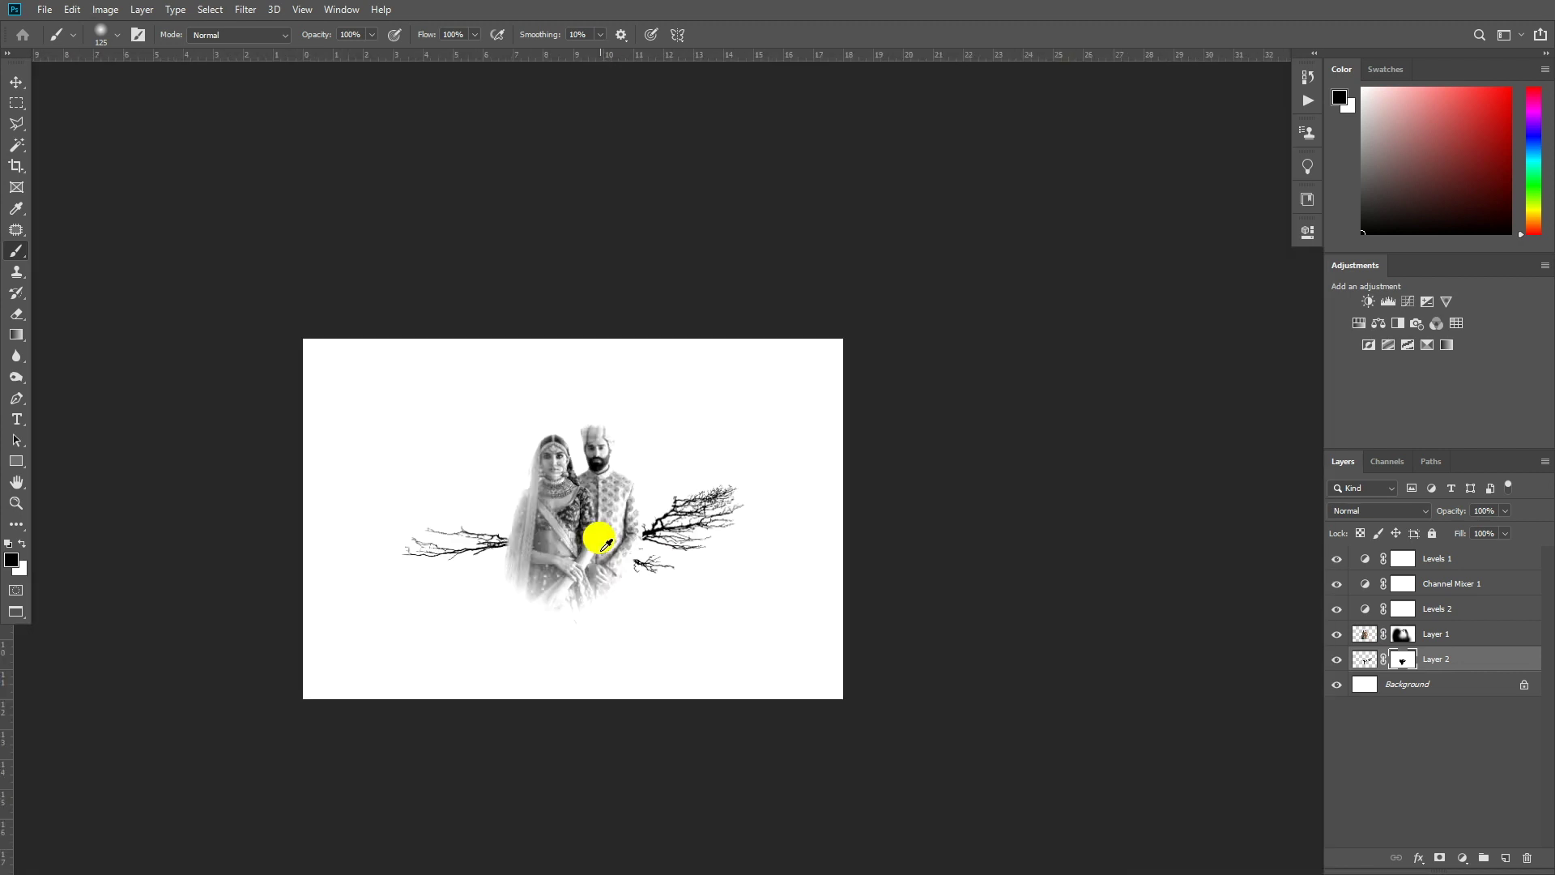
scroll(598, 538, "up", 2)
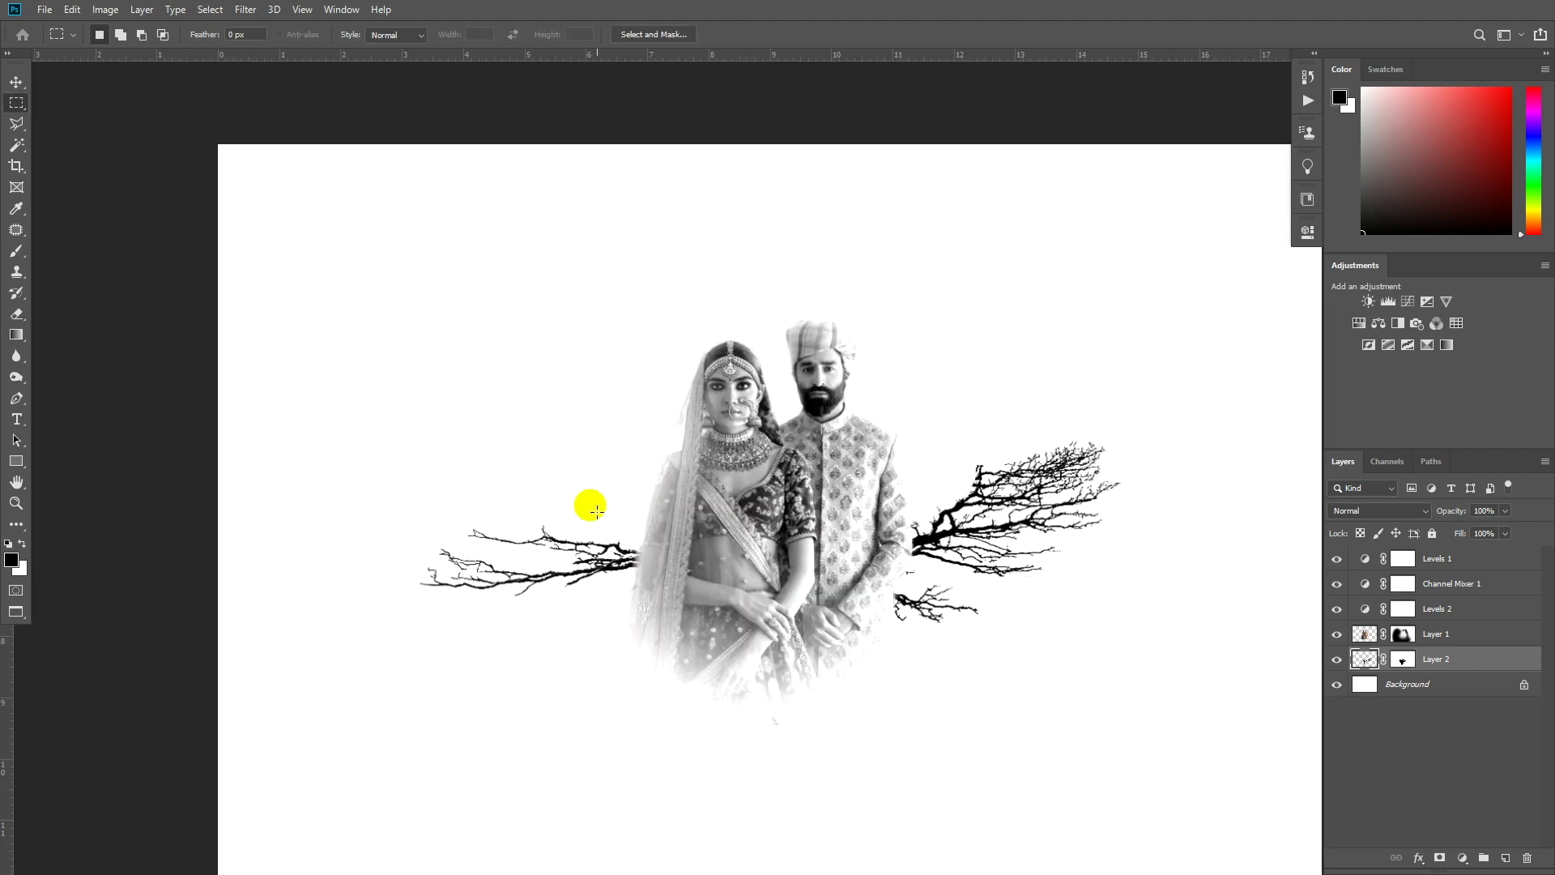
Copy the left-hand branches from Layer 2 onto a new layer and hide that layer
left_click(621, 544, "ctrl")
left_click_drag(297, 452, 682, 650)
key("ctrl+j")
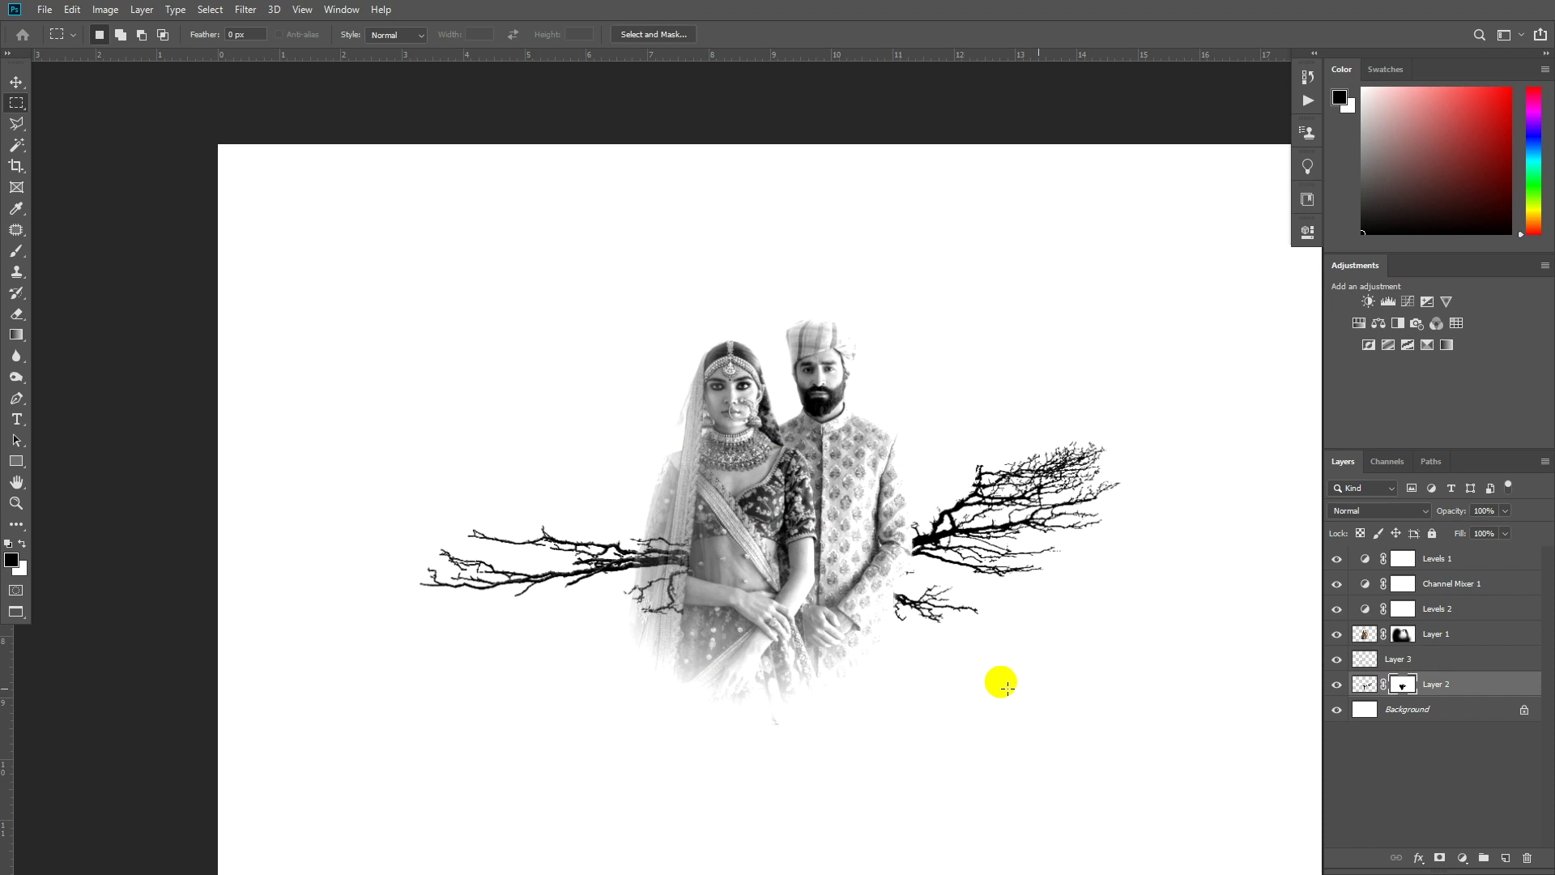
left_click(1337, 659)
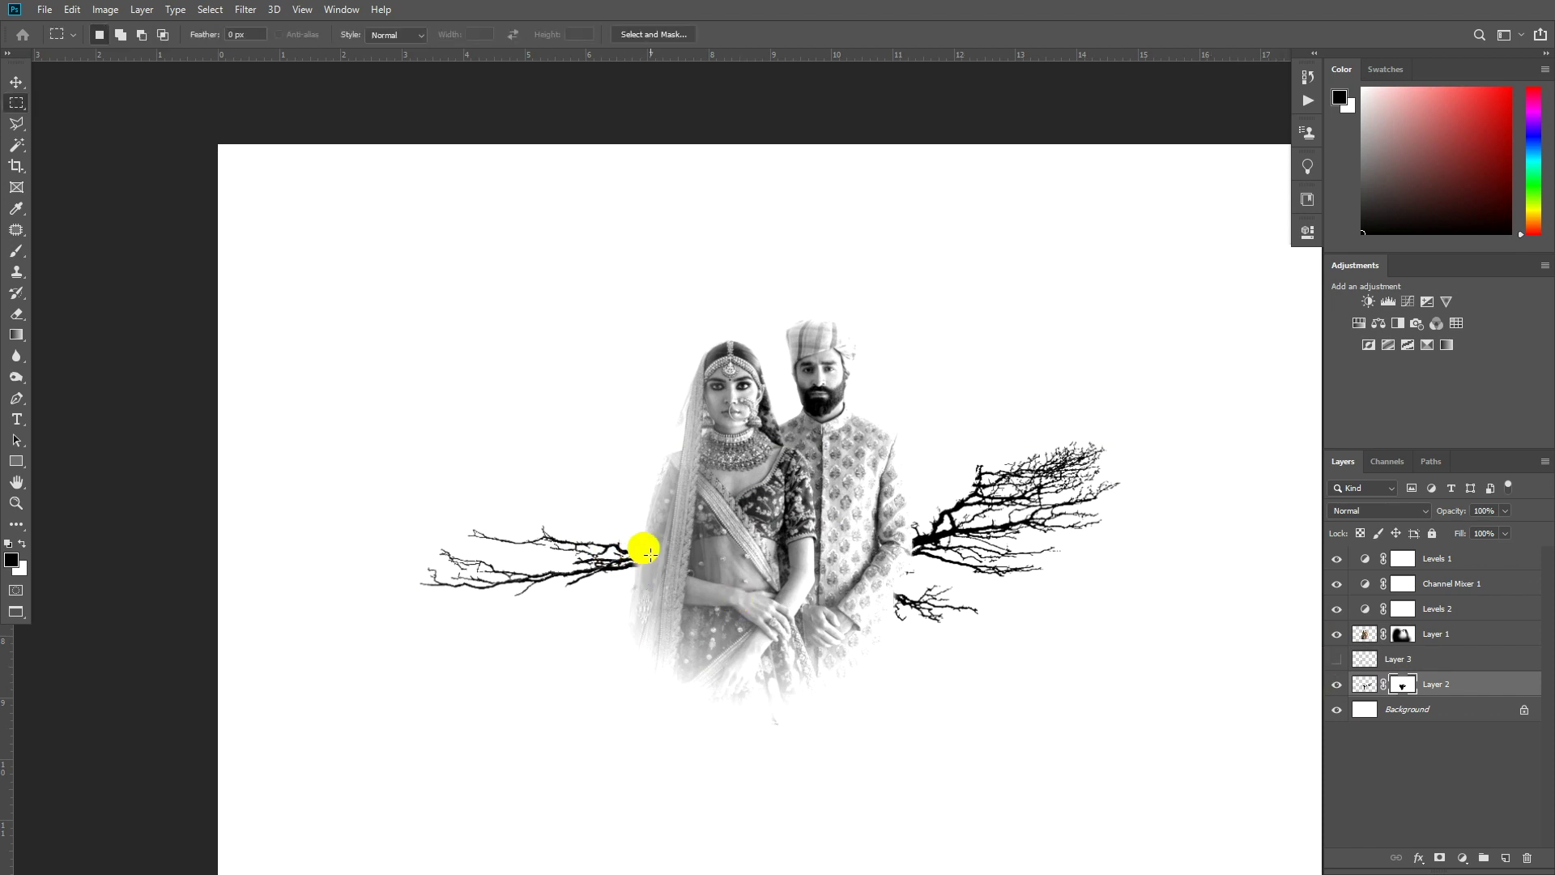
Mask out the left-hand branches on Layer 2 with a black brush
key("b")
mouse_move(636, 539)
left_mouse_down()
mouse_move(514, 548)
mouse_move(503, 597)
mouse_move(597, 556)
left_mouse_up()
key("m")
Show the copied branches on Layer 3, then move and slightly rotate them clockwise over the woman's side
left_click(1381, 658)
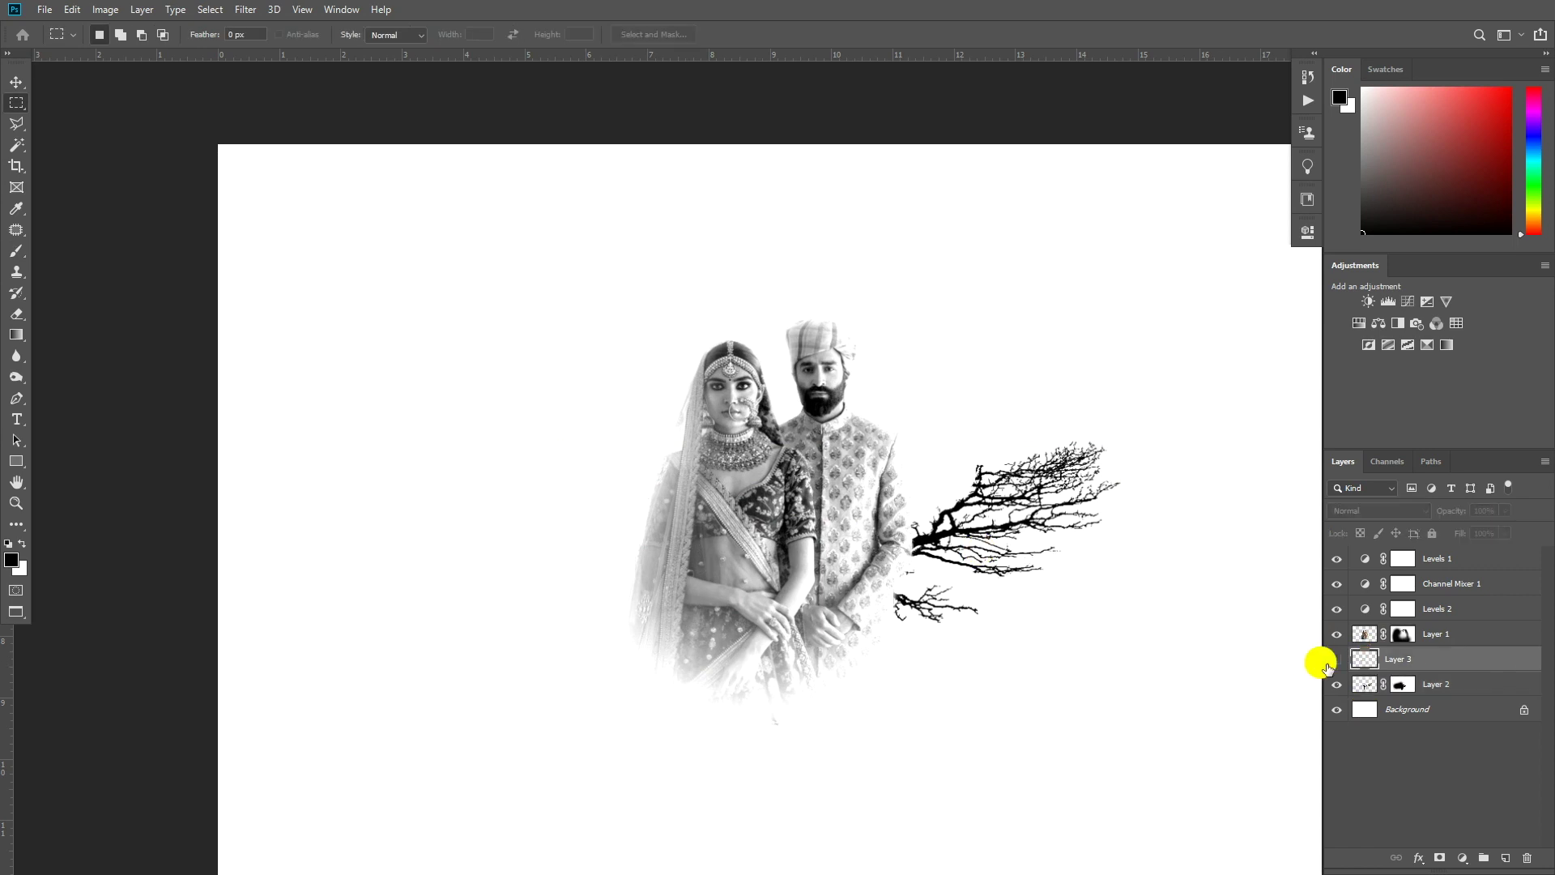
left_click(1337, 659)
key("ctrl+t")
left_click_drag(680, 550, 651, 569)
left_click_drag(739, 535, 685, 652)
key("Return")
Copy the lower twig to a new hidden layer and erase the Layer 3 branches that overlap the woman
key("ctrl+j")
left_click(1337, 658)
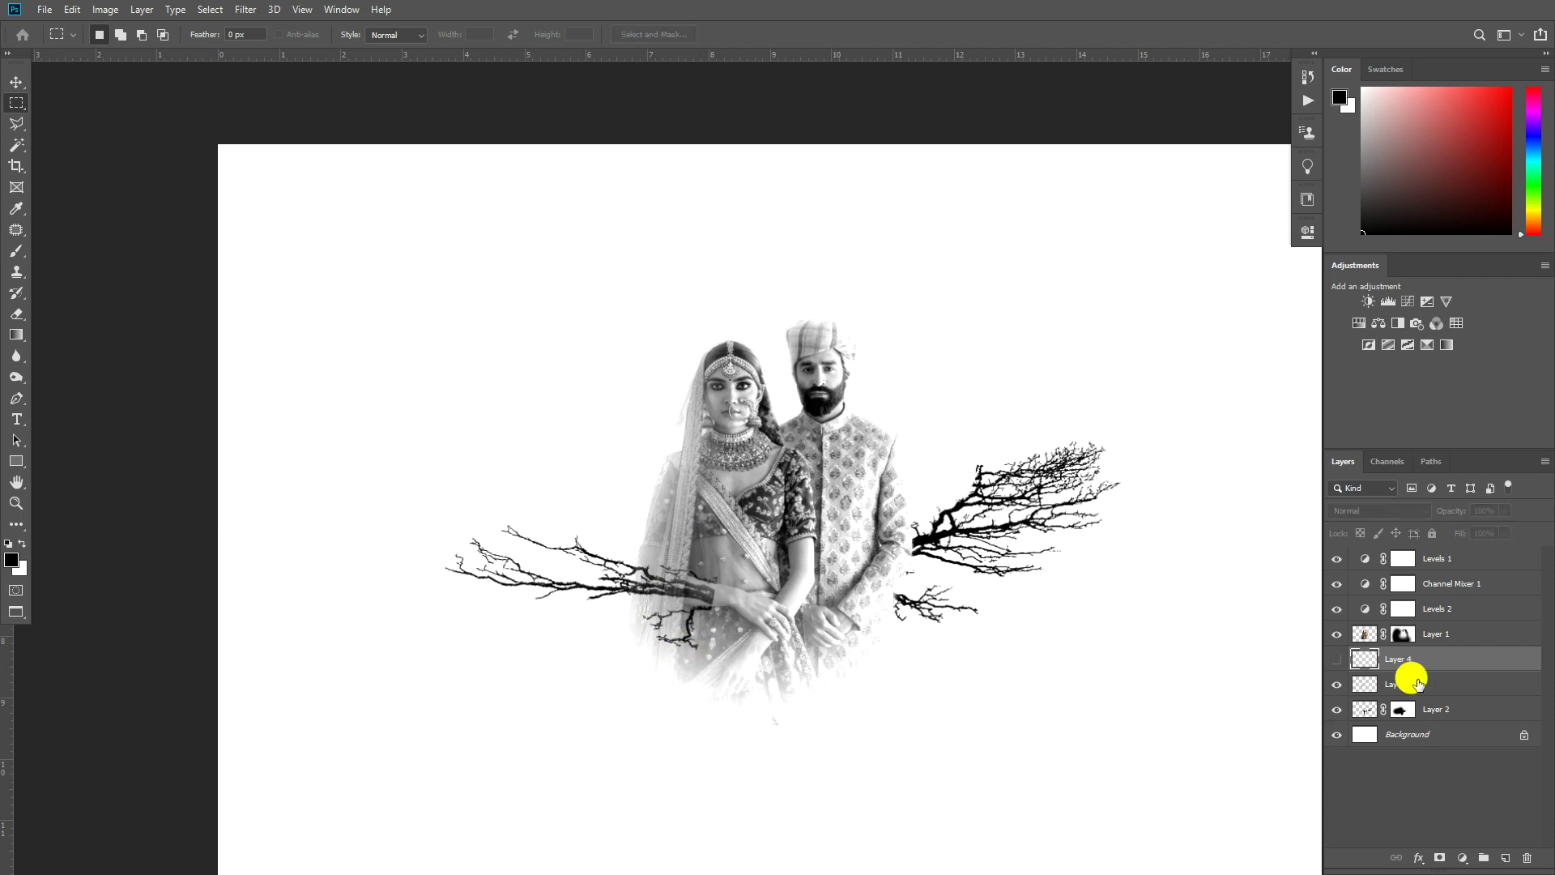
left_click(1413, 681)
key("e")
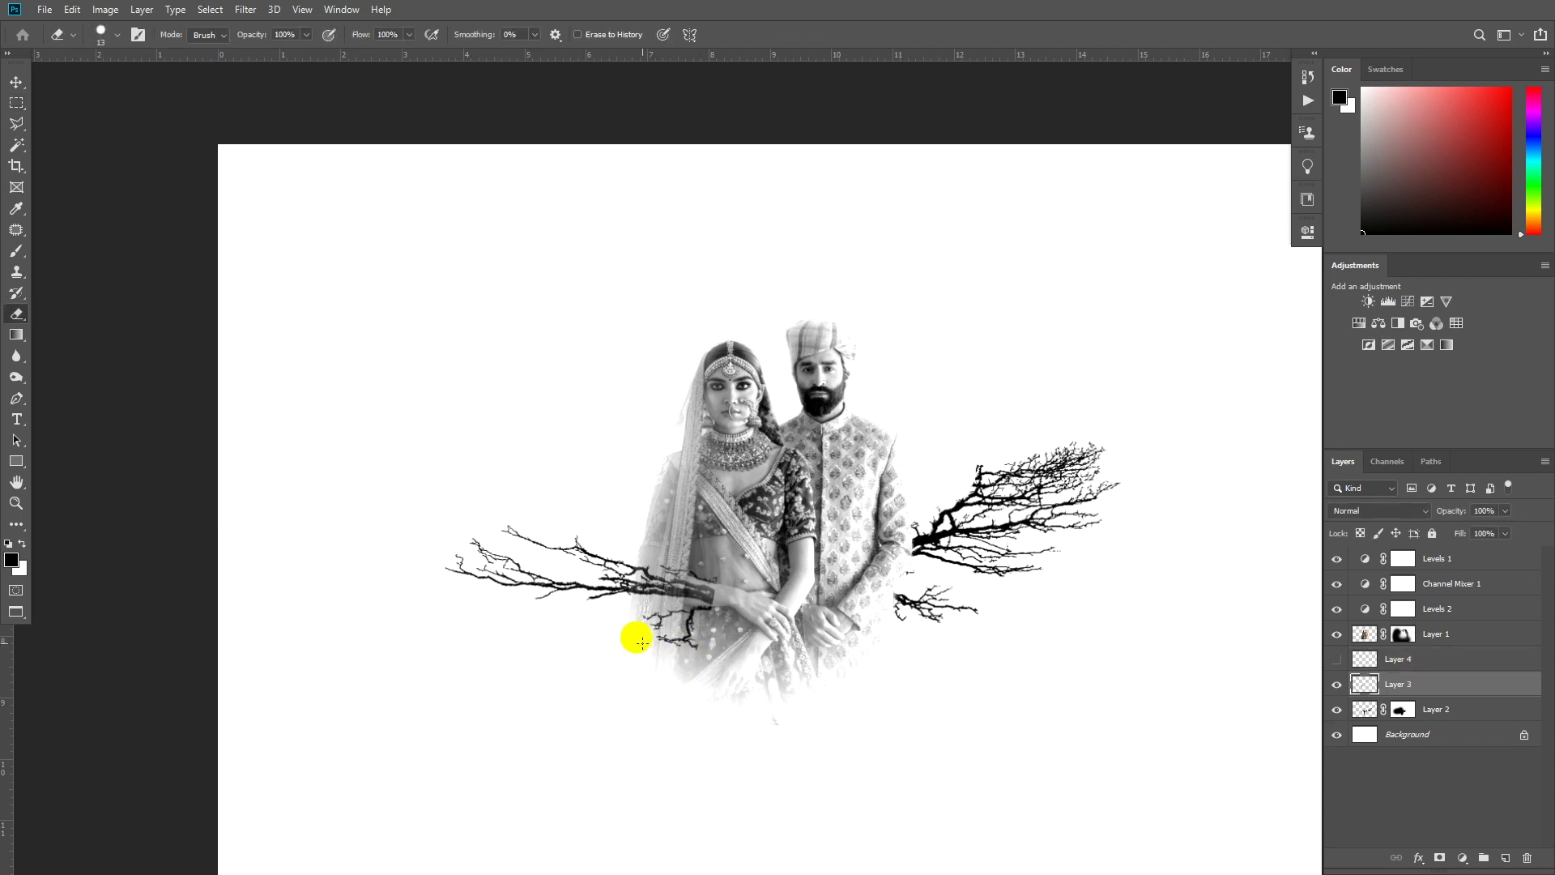
mouse_move(642, 642)
left_mouse_down()
mouse_move(681, 637)
mouse_move(688, 613)
left_mouse_up()
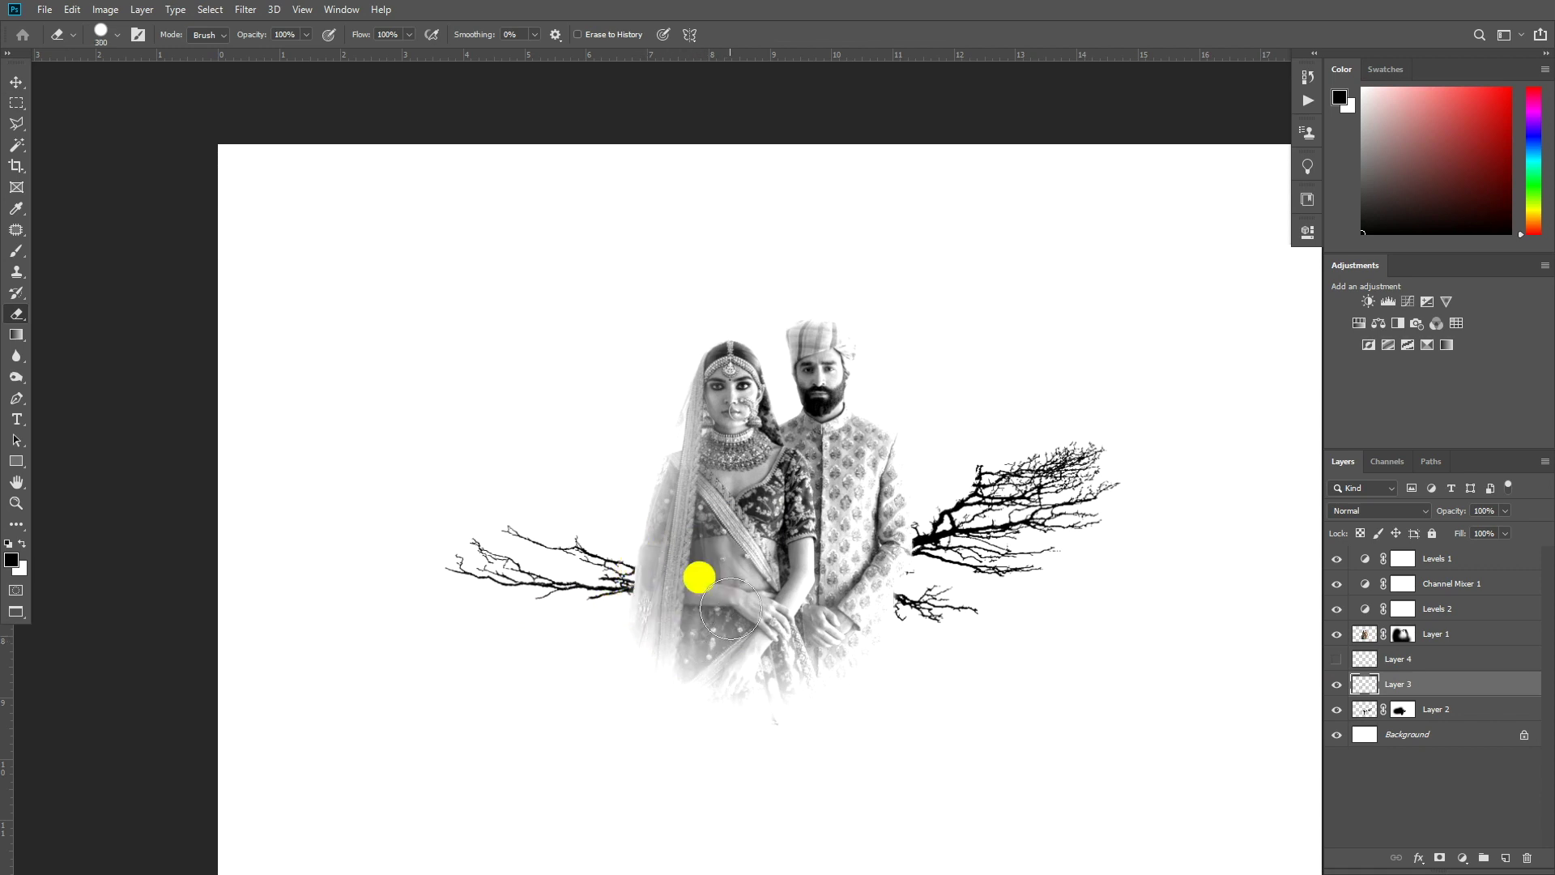
Undo the hard-edged erasing and fade the Layer 3 branch ends beside the veil with a soft eraser of size 300
right_click(712, 554)
left_click(792, 629)
left_click(714, 506)
left_click(691, 557, "ctrl")
left_click(1334, 682)
key("ctrl+z")
key("ctrl+z")
key("ctrl+z")
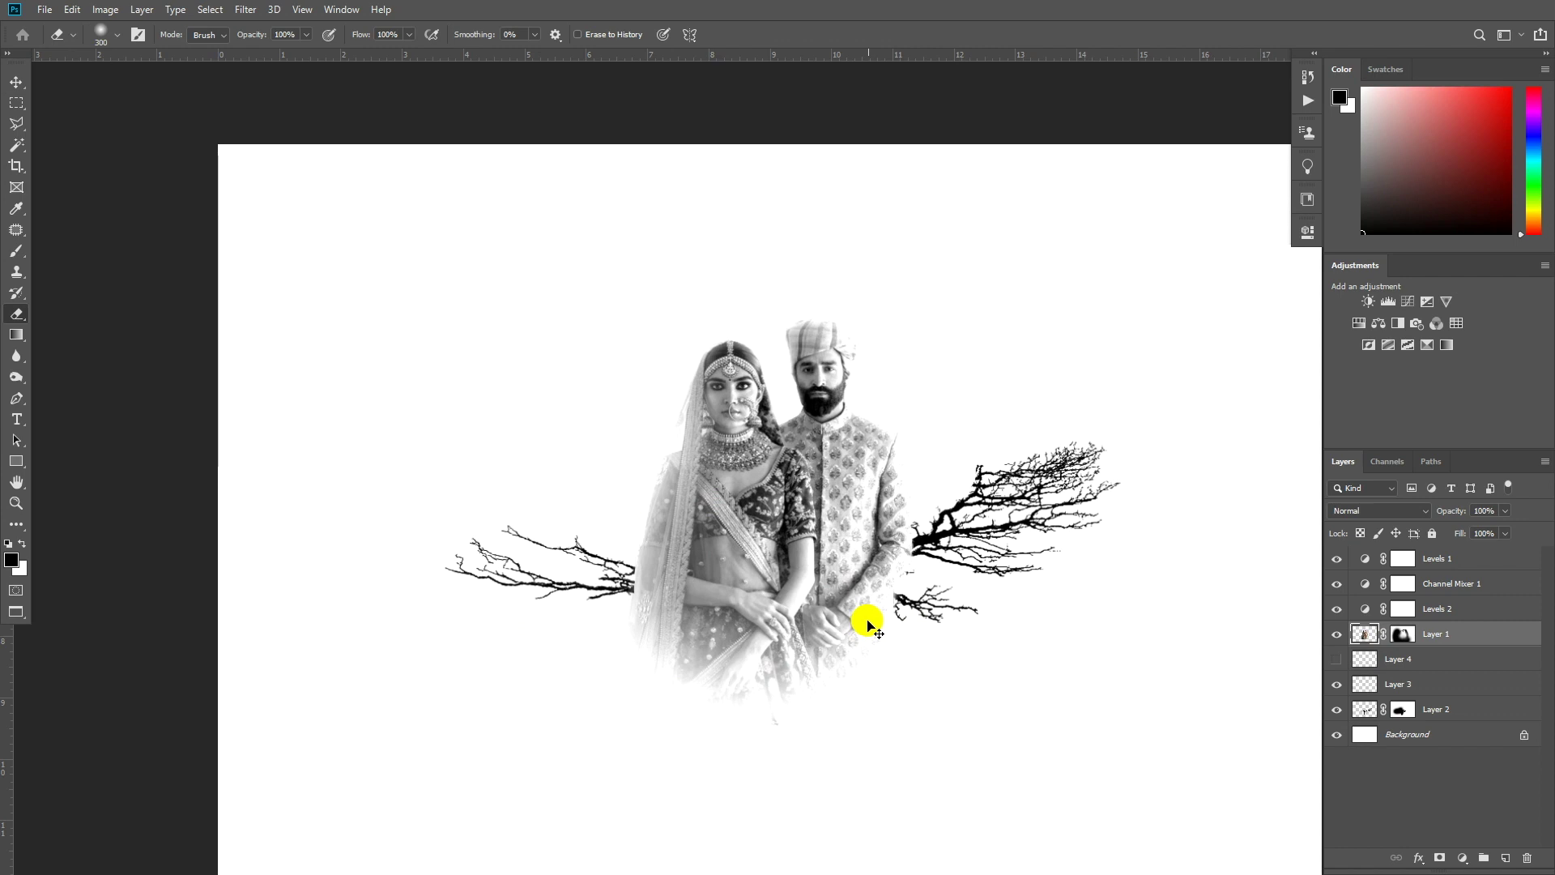
key("ctrl+z")
mouse_move(677, 559)
left_mouse_down()
mouse_move(675, 601)
mouse_move(675, 644)
mouse_move(683, 589)
mouse_move(665, 578)
mouse_move(666, 622)
mouse_move(668, 571)
mouse_move(684, 626)
mouse_move(717, 581)
left_mouse_up()
left_click(1382, 684)
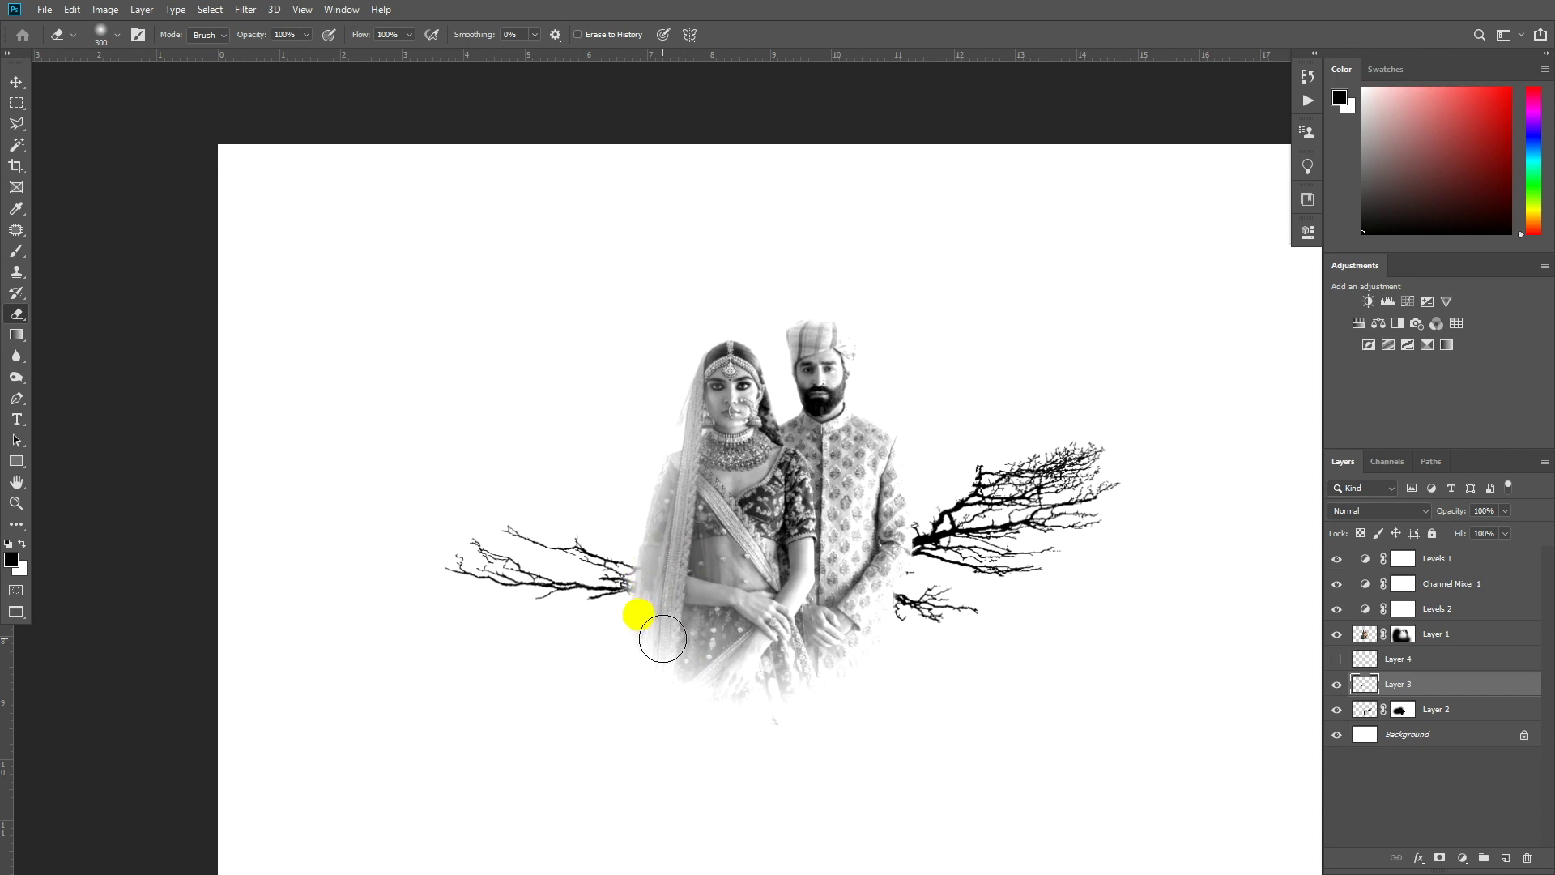
scroll(684, 616, "up", 3)
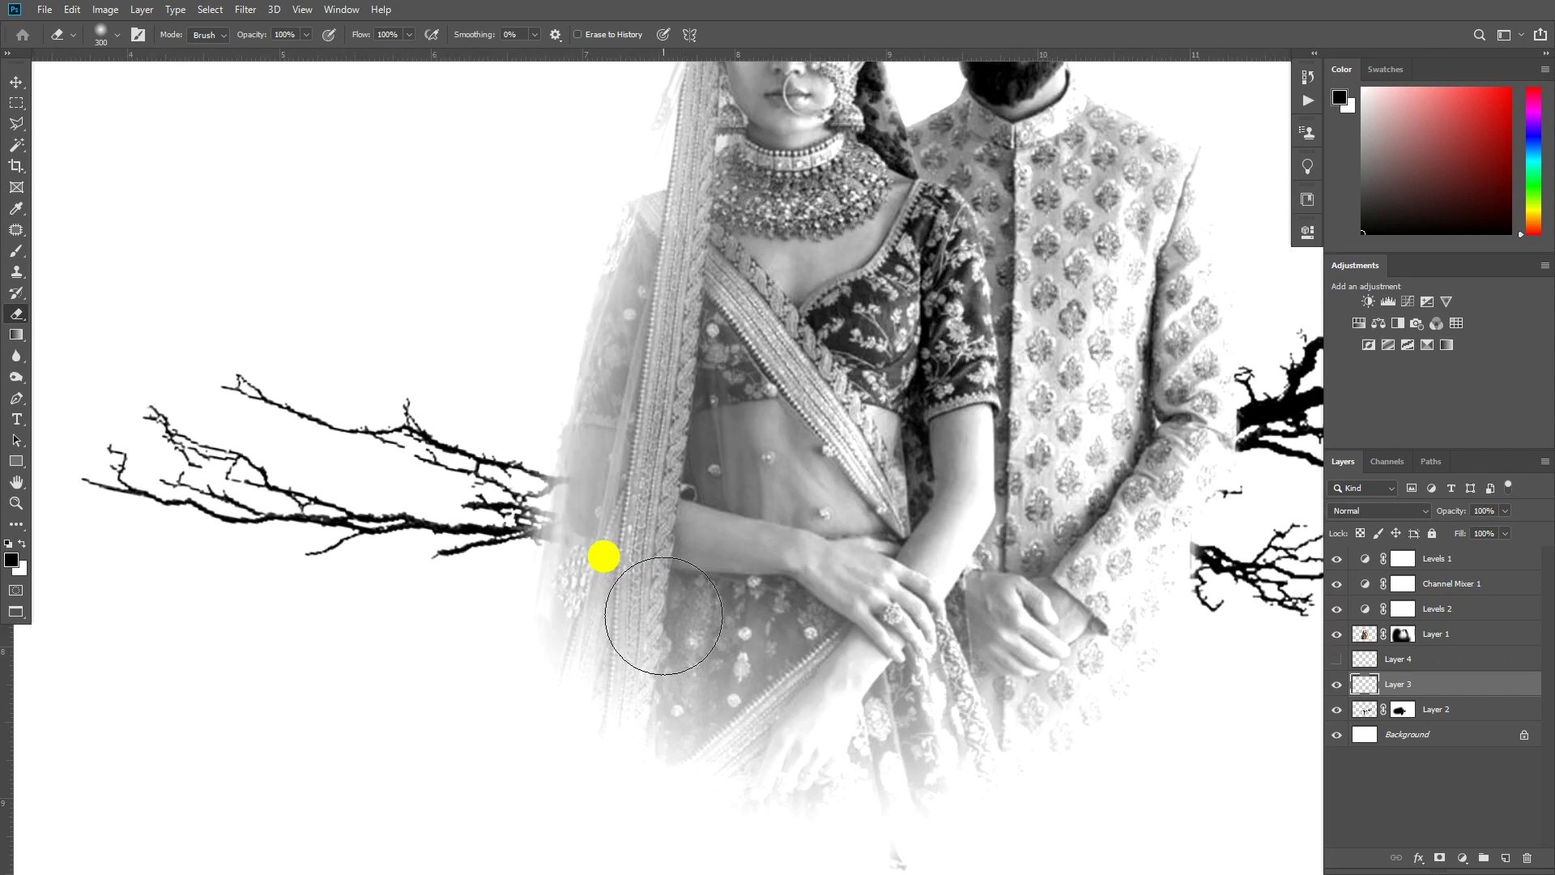
Show the twig on Layer 4, fit it beneath the left-hand branches with a softened joint, and merge it into Layer 3
left_click(1337, 660)
left_click(1417, 659)
key("ctrl+t")
left_click_drag(643, 608, 450, 575)
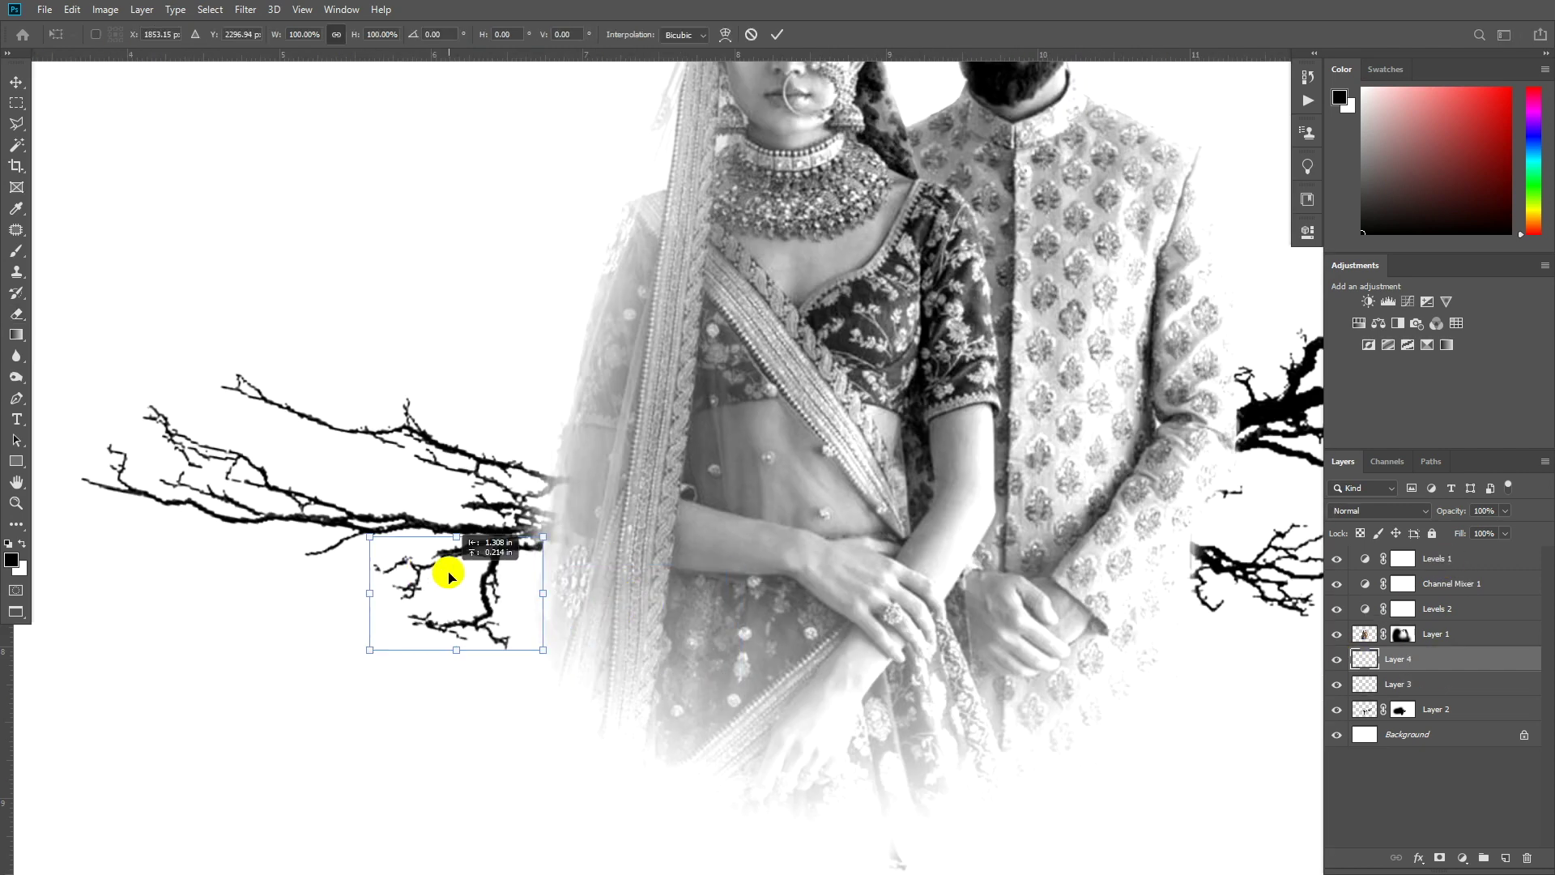
key("Return")
key("e")
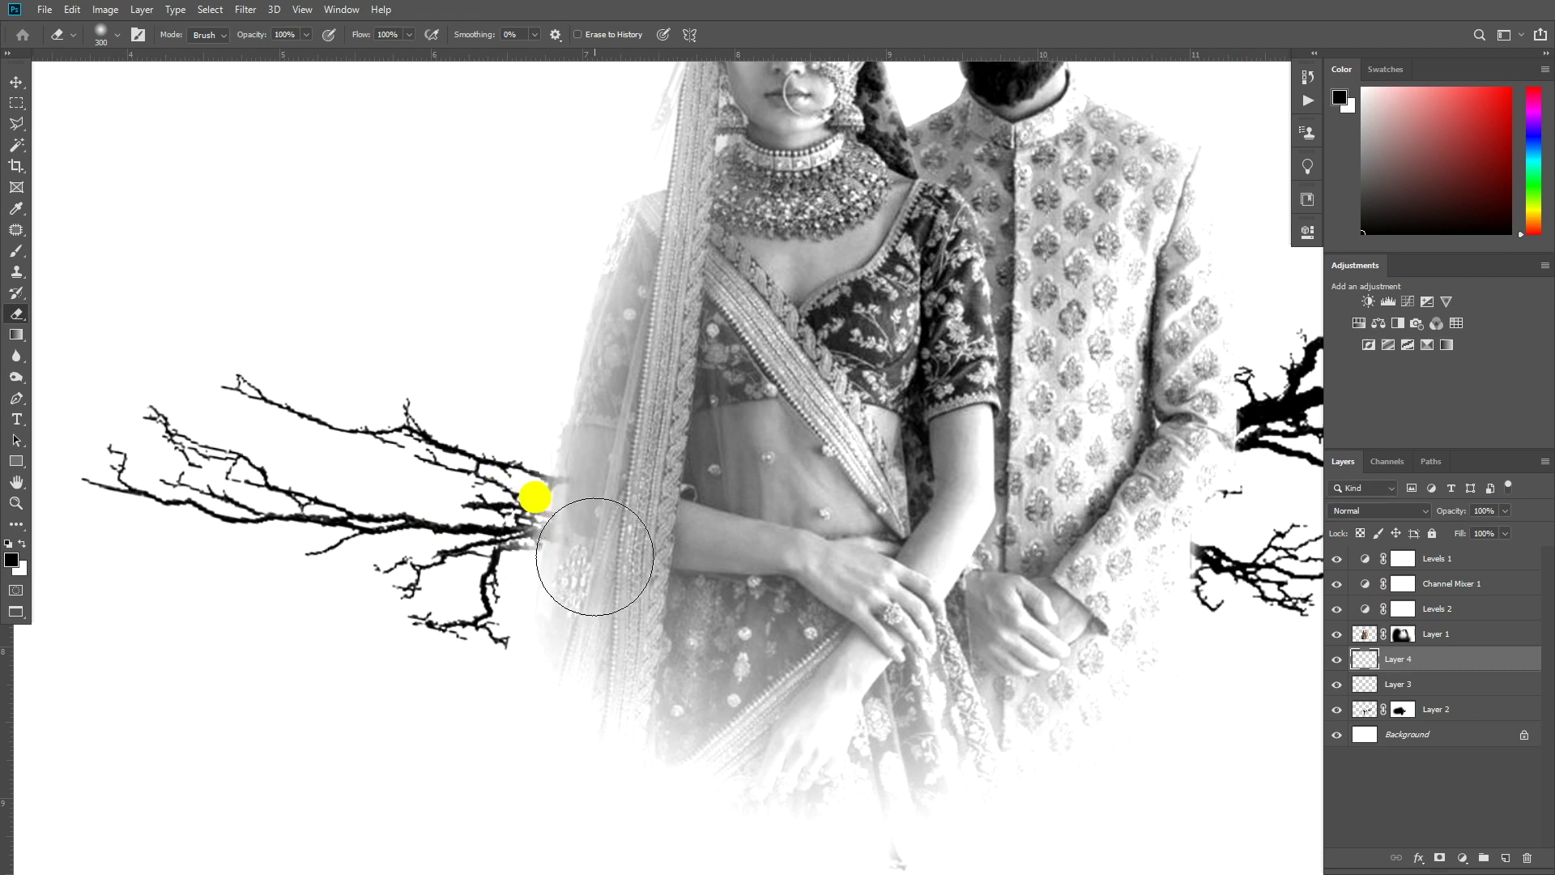
scroll(737, 507, "down", 5)
scroll(736, 511, "up", 3)
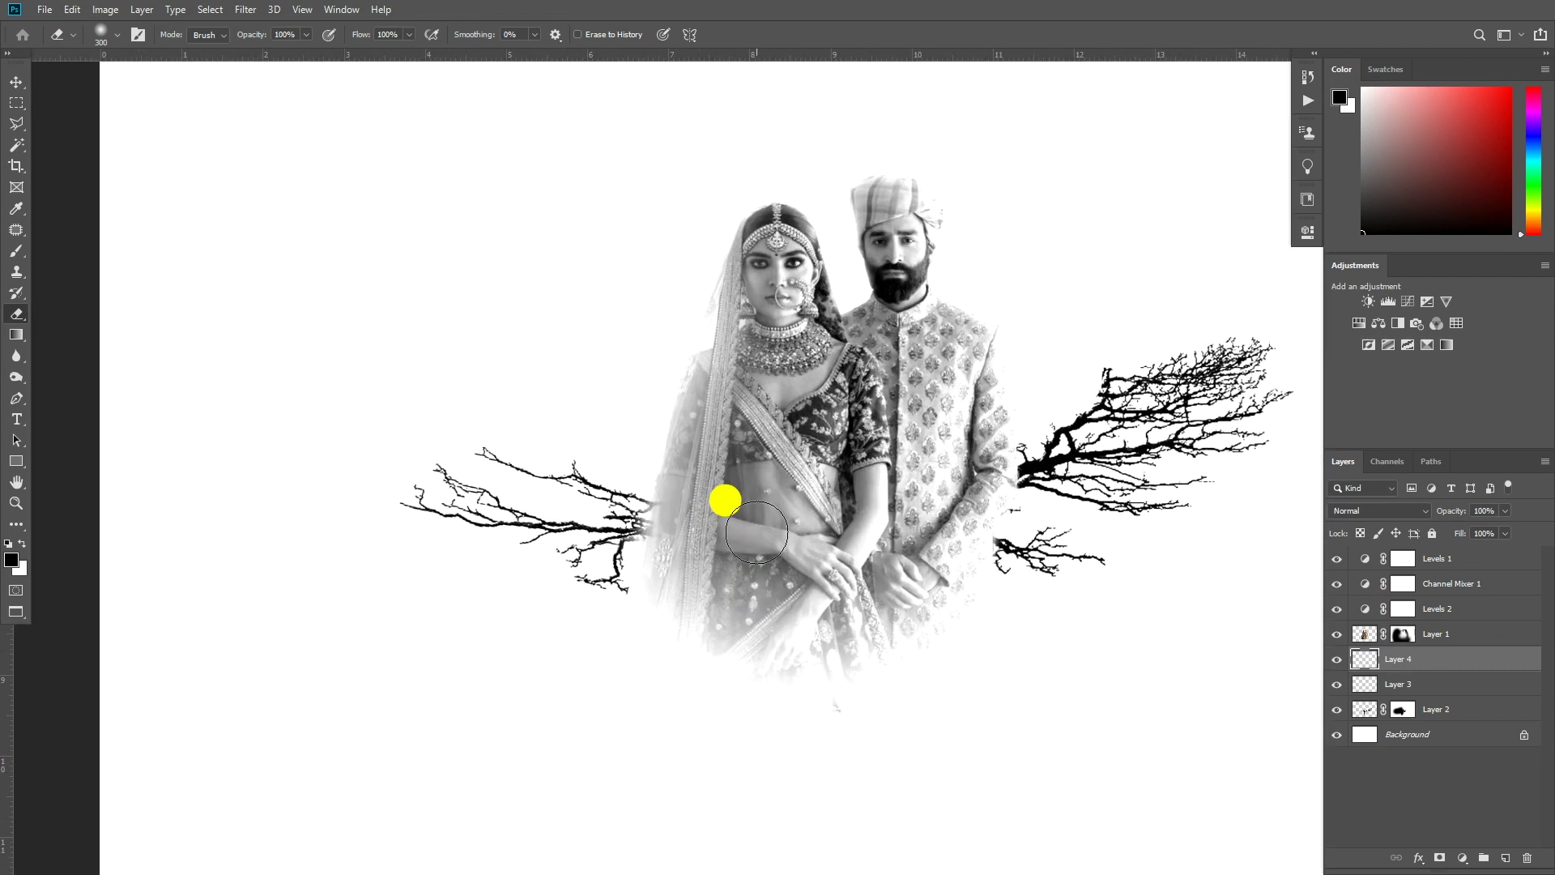
scroll(757, 532, "up", 1)
key("ctrl+e")
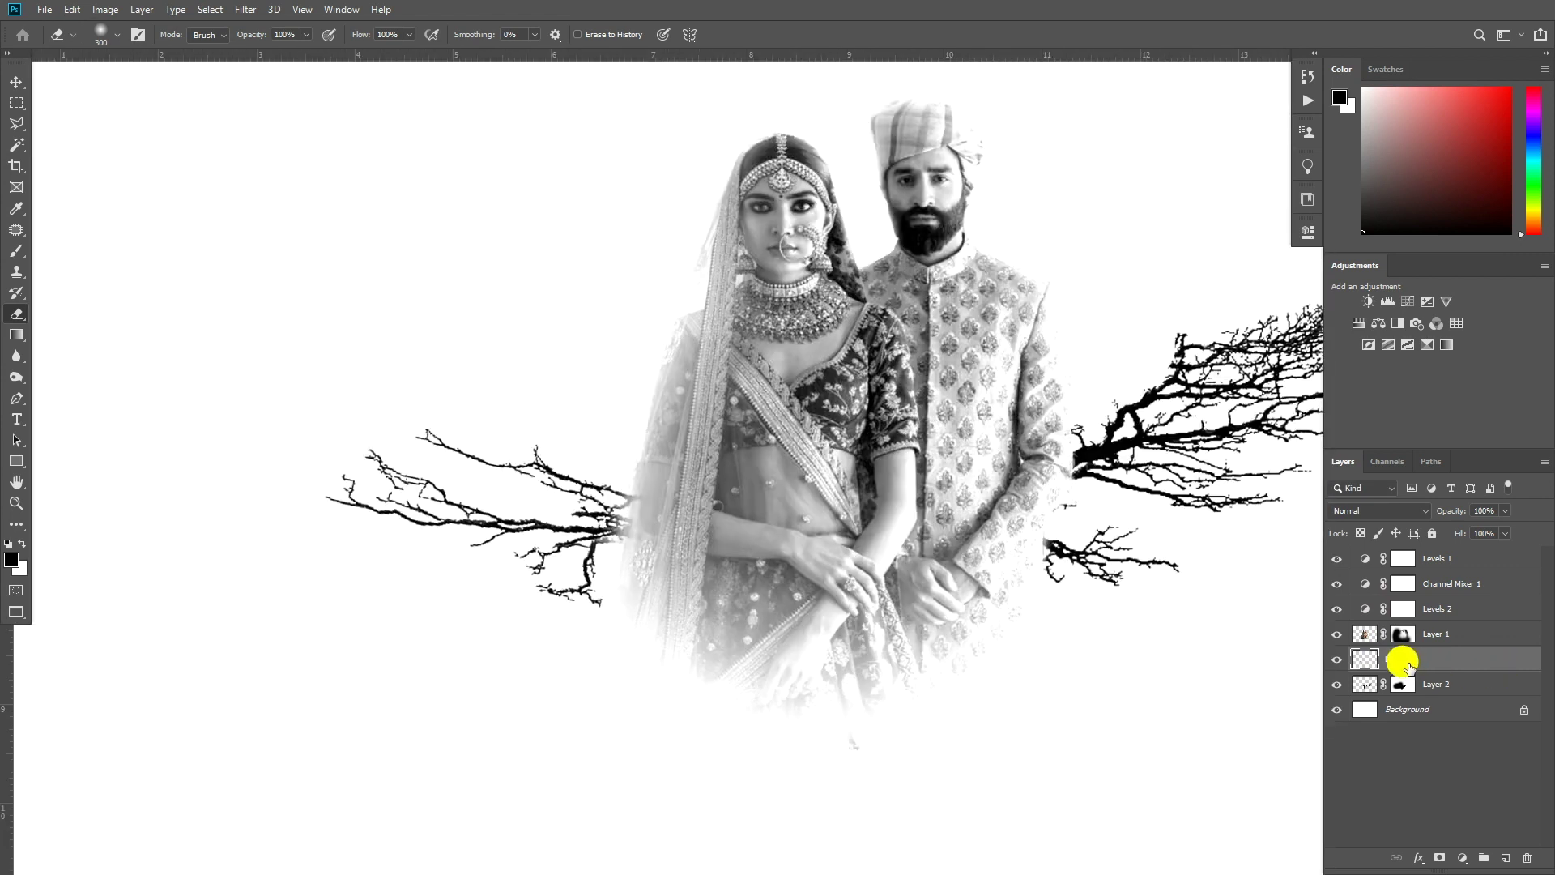
left_click(240, 9)
mouse_move(239, 193)
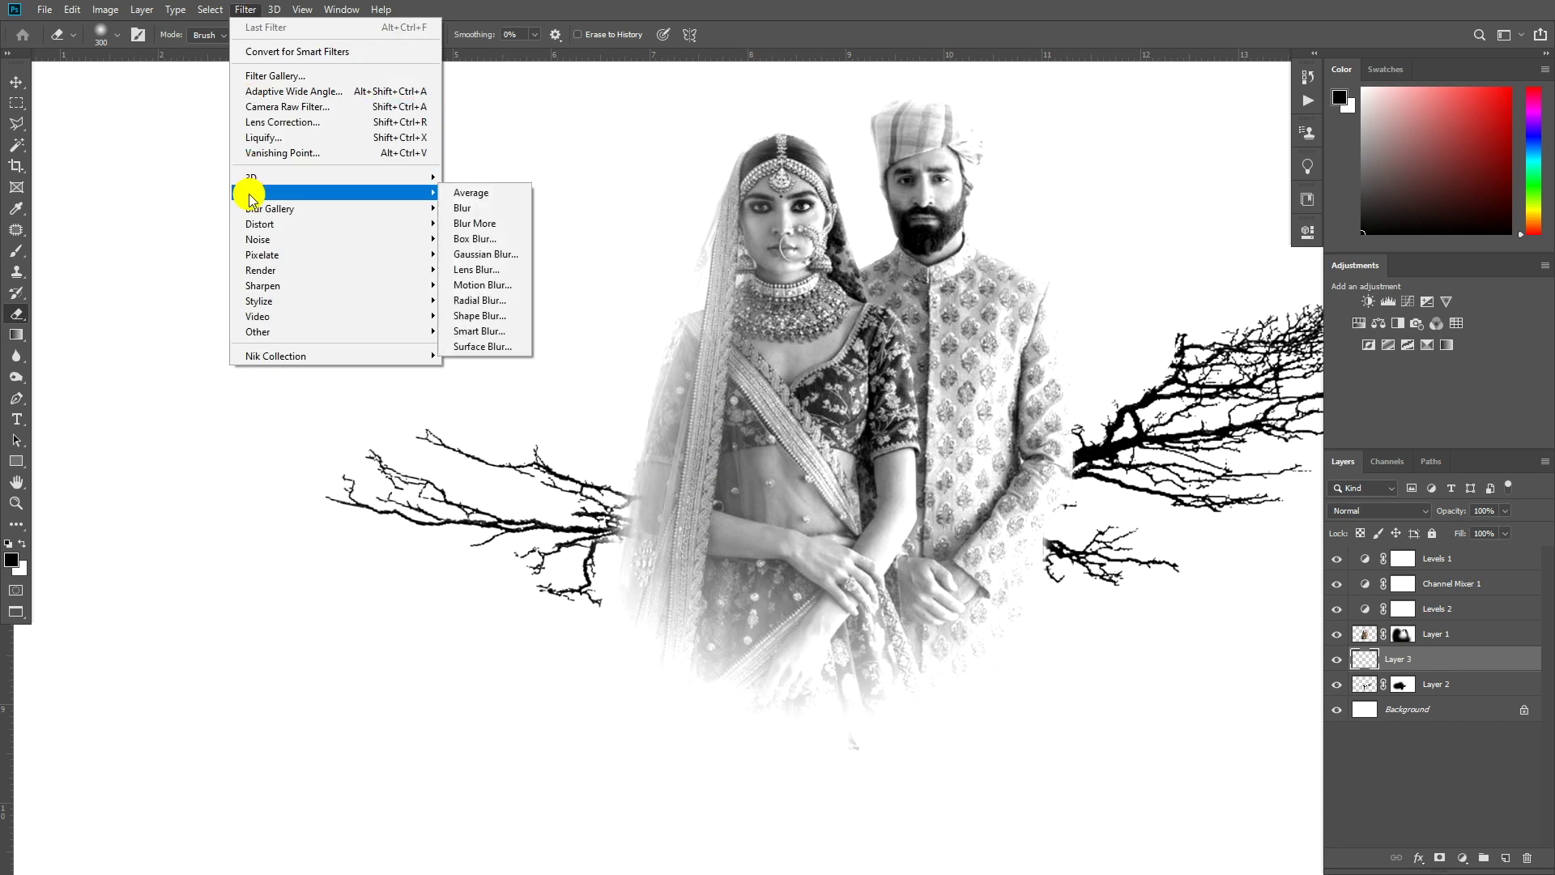
left_click(497, 253)
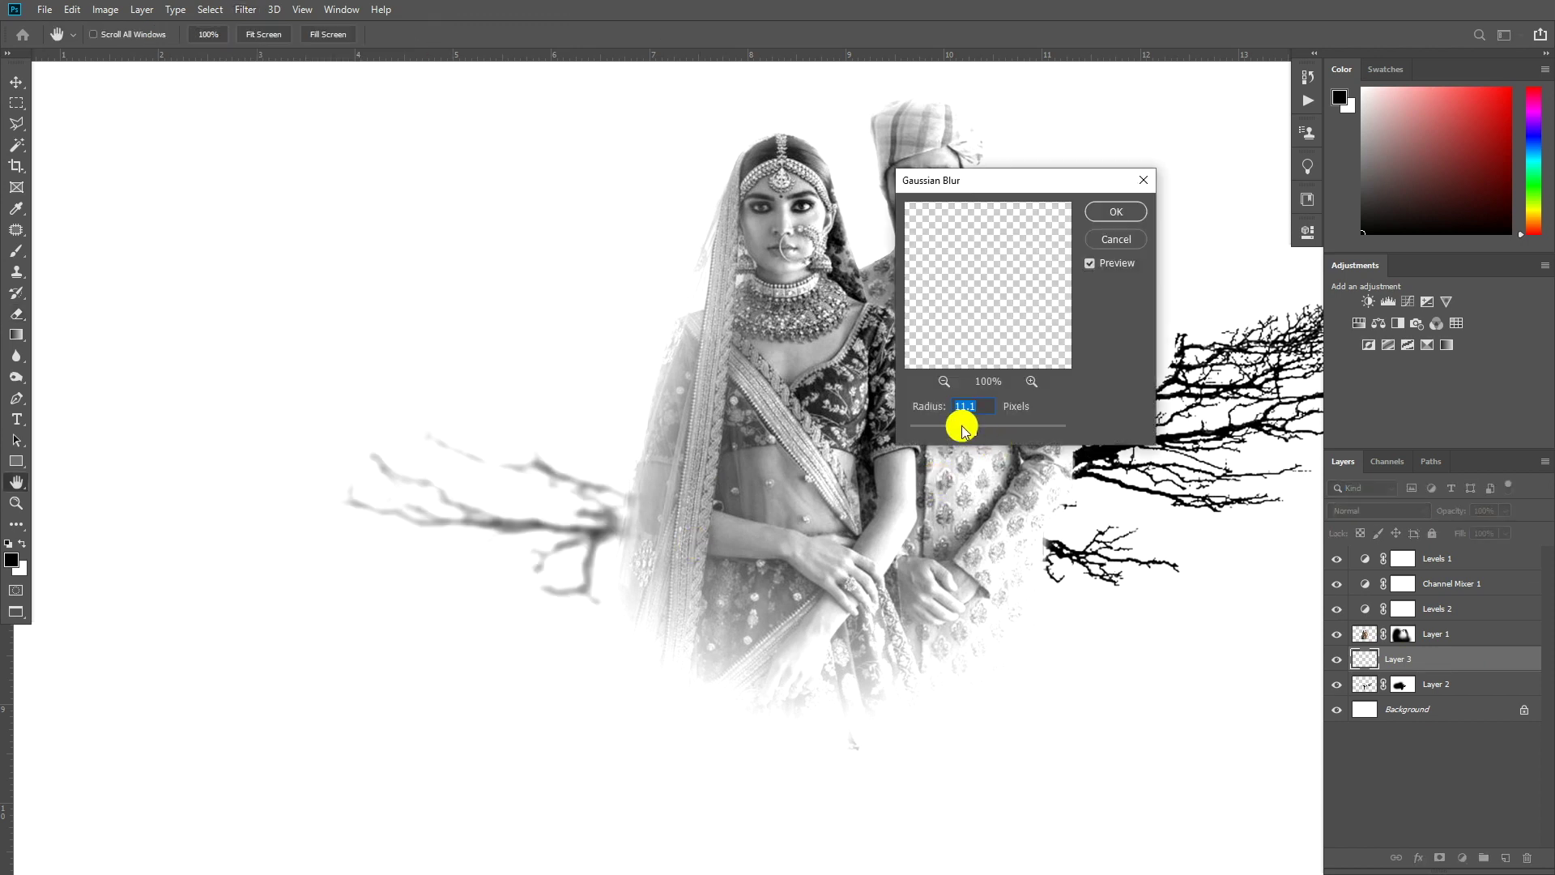
key("Escape")
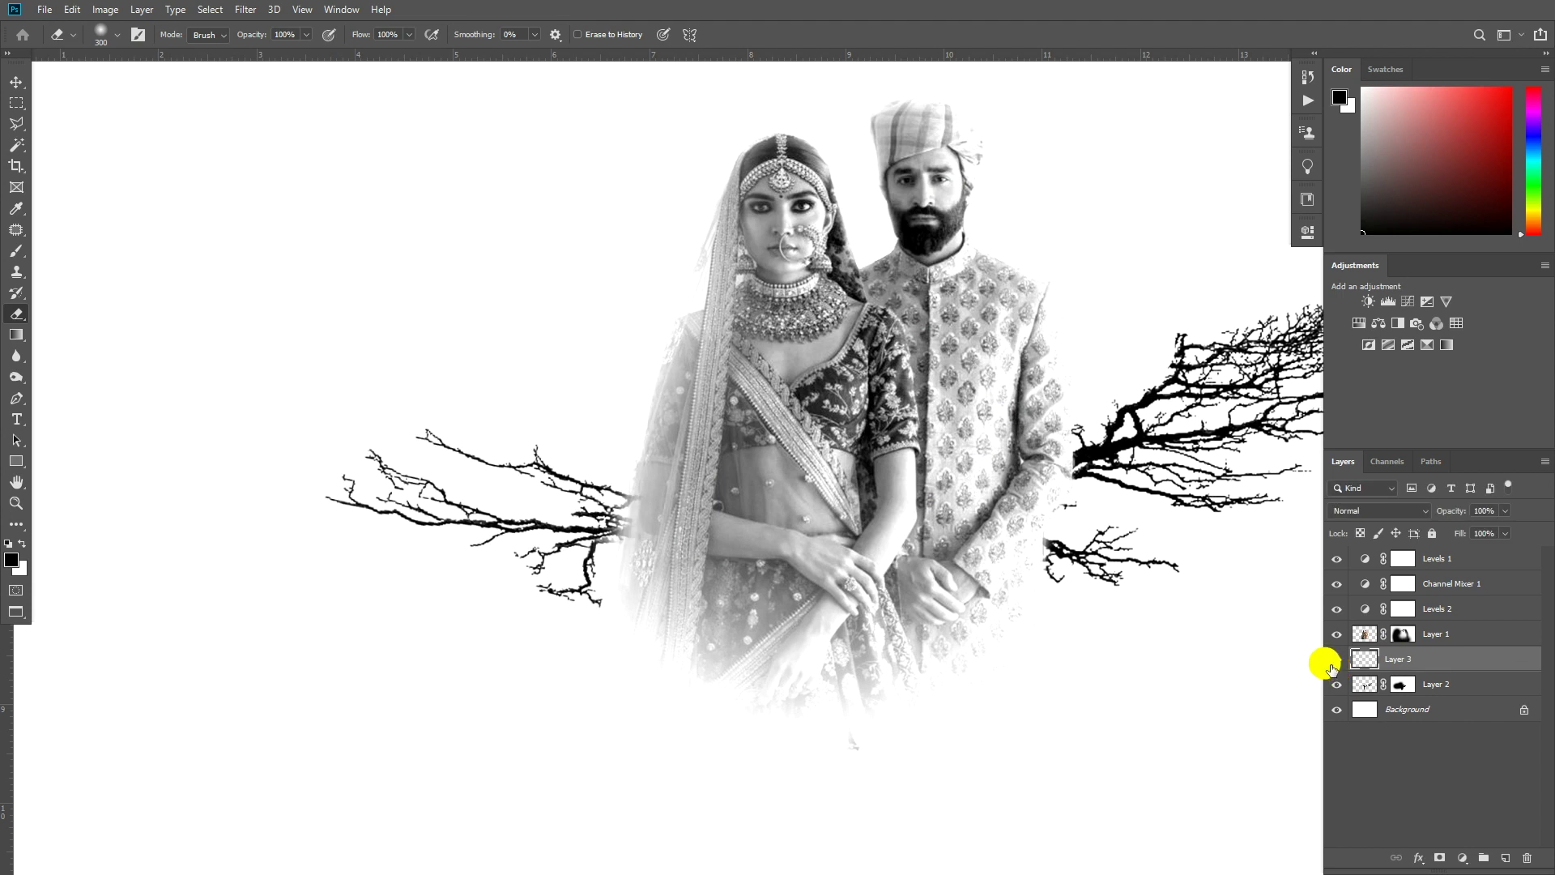
Merge the left-hand branches on Layer 3 down into Layer 2, applying its layer mask
key("ctrl+e")
left_click(714, 342)
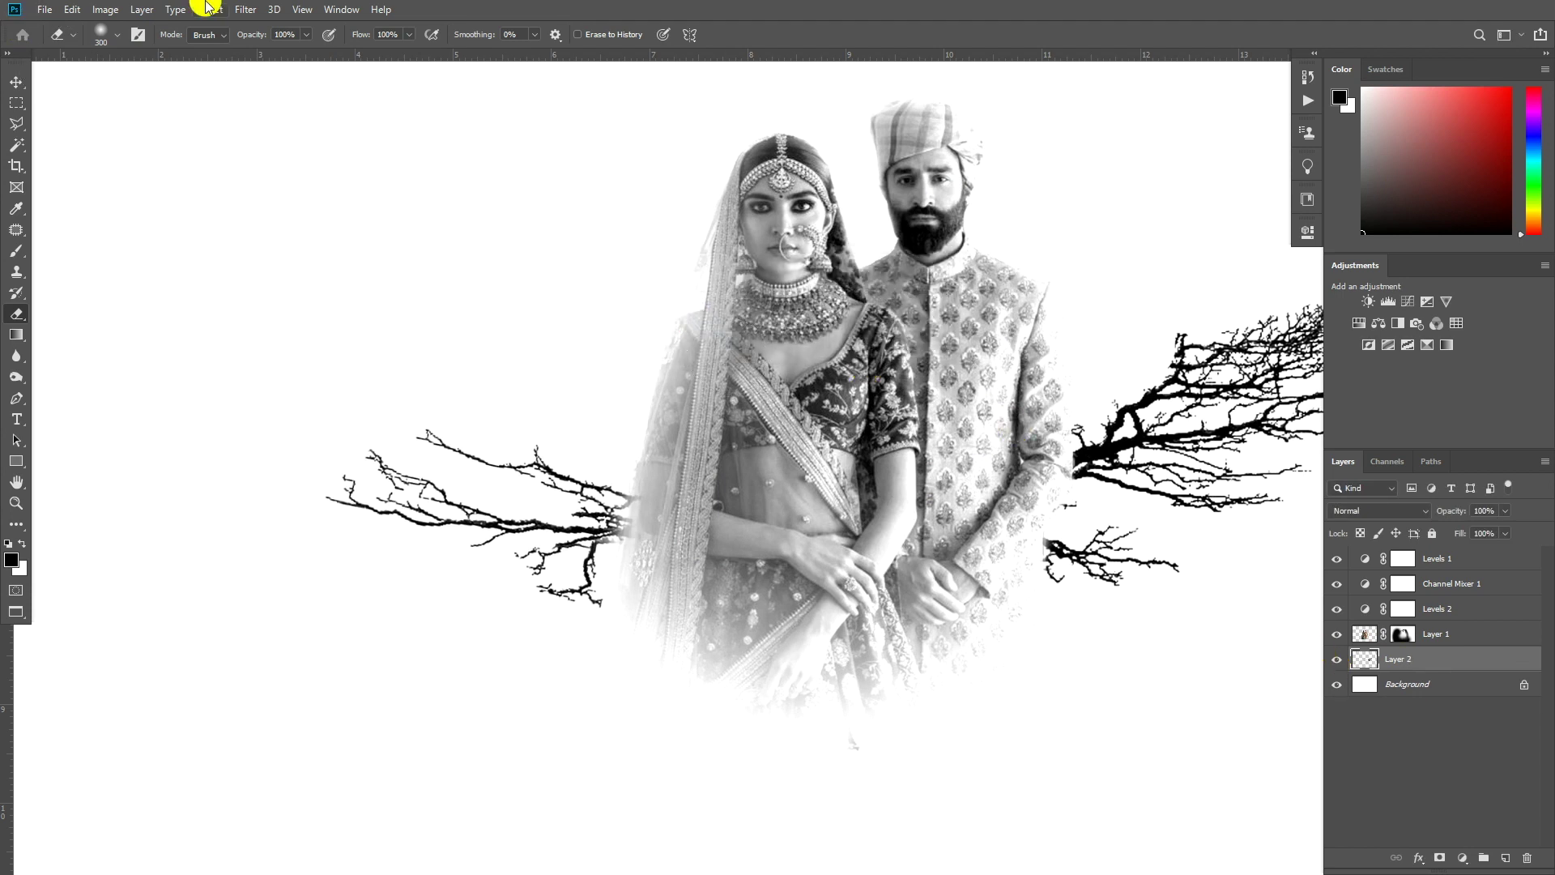
left_click(243, 9)
mouse_move(313, 197)
left_click(512, 244)
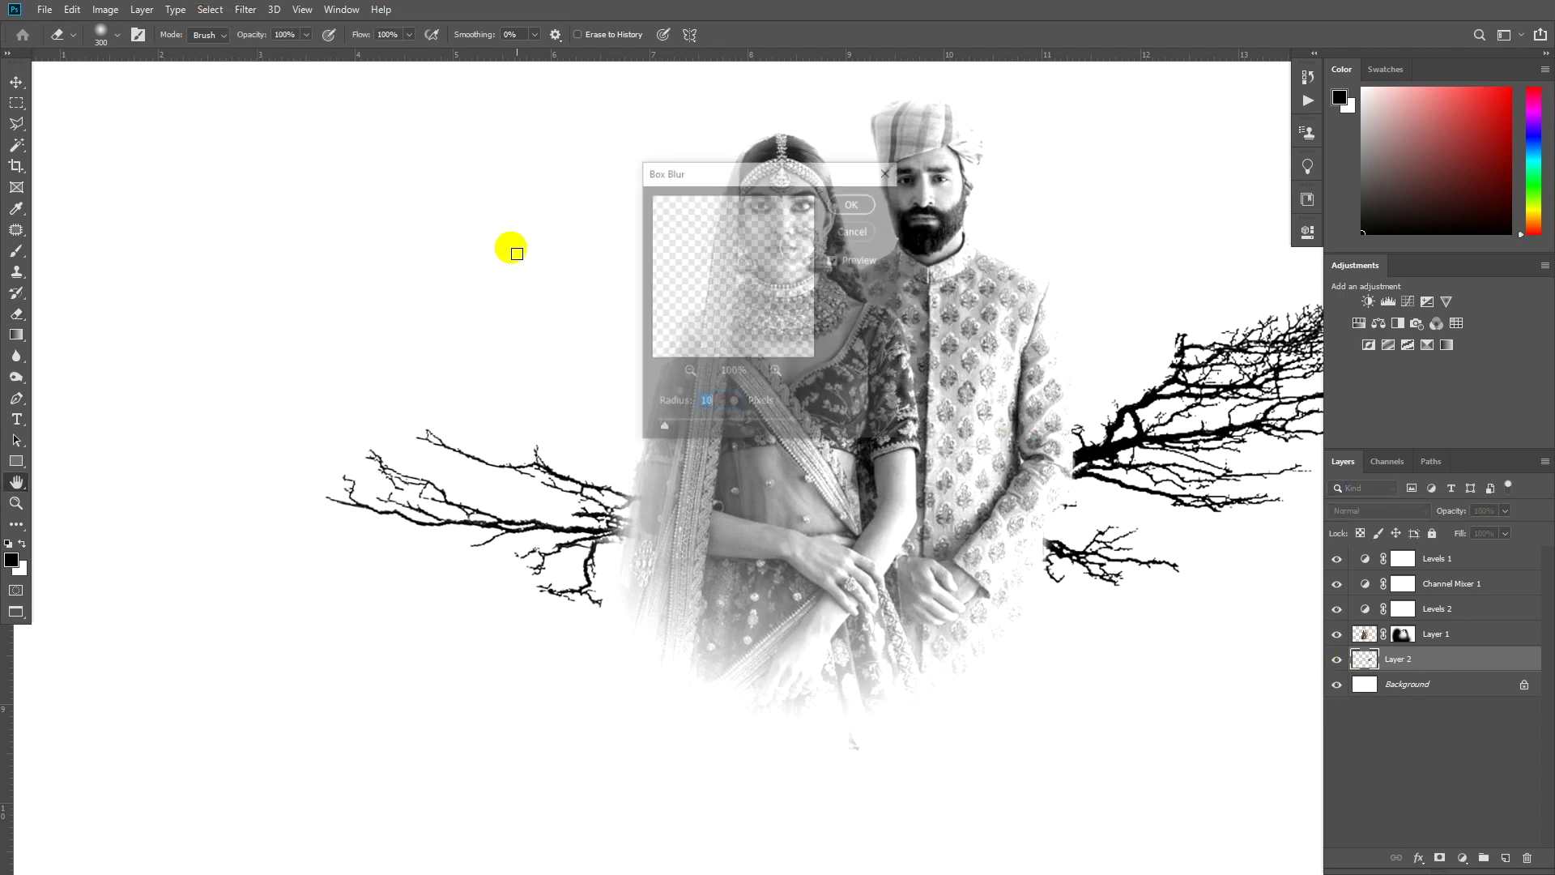
left_click_drag(658, 429, 663, 430)
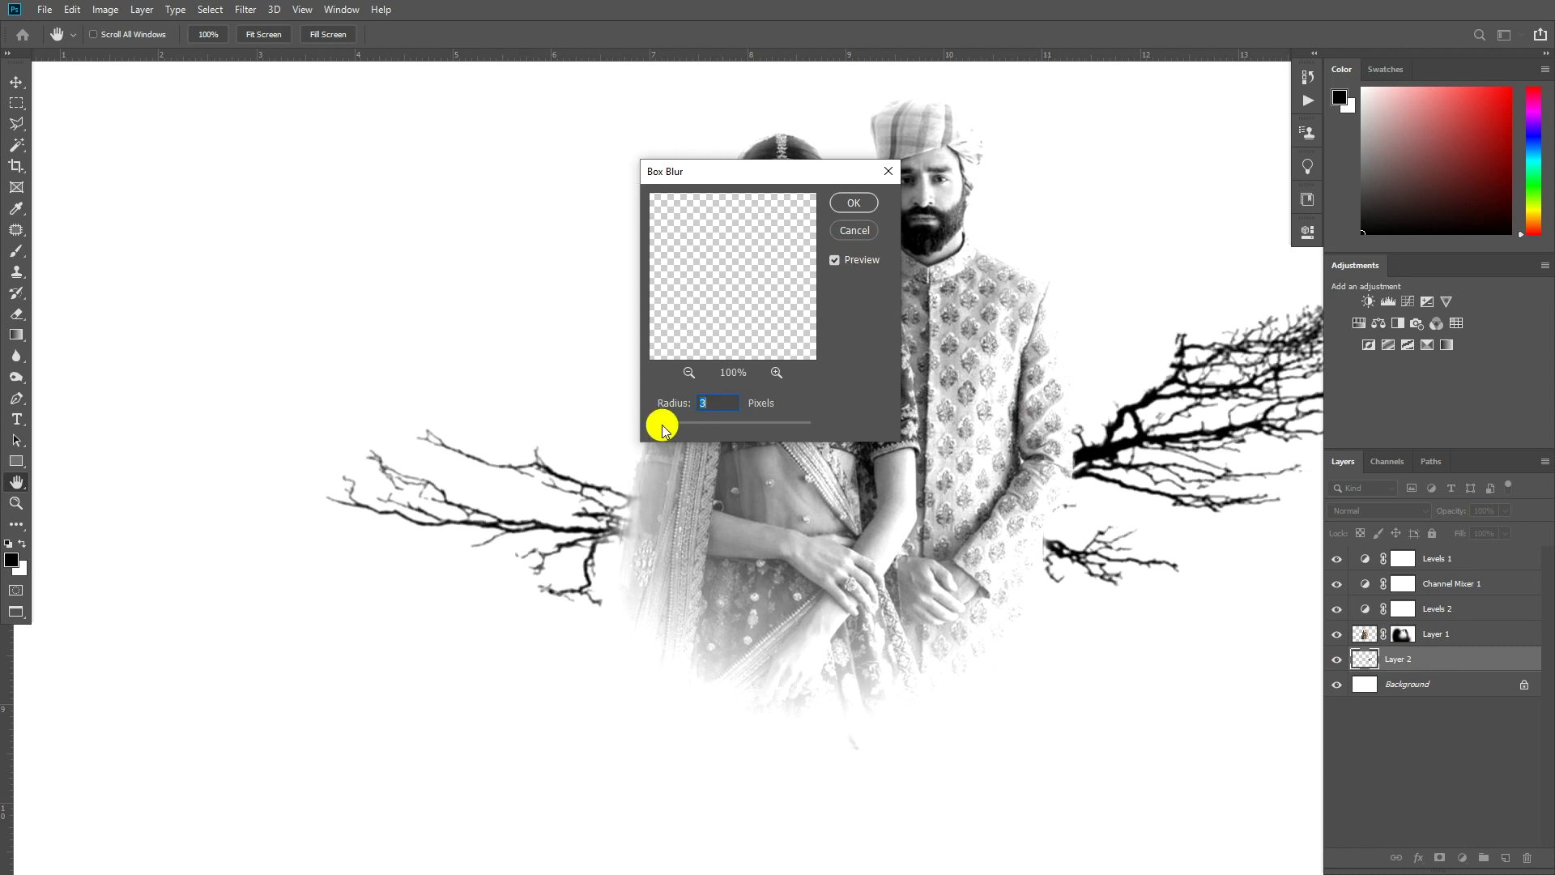
left_click(853, 230)
key("e")
Apply a Gaussian Blur with a radius of 2.2 pixels to the merged branches on Layer 2
left_click(243, 9)
mouse_move(275, 195)
left_click(486, 254)
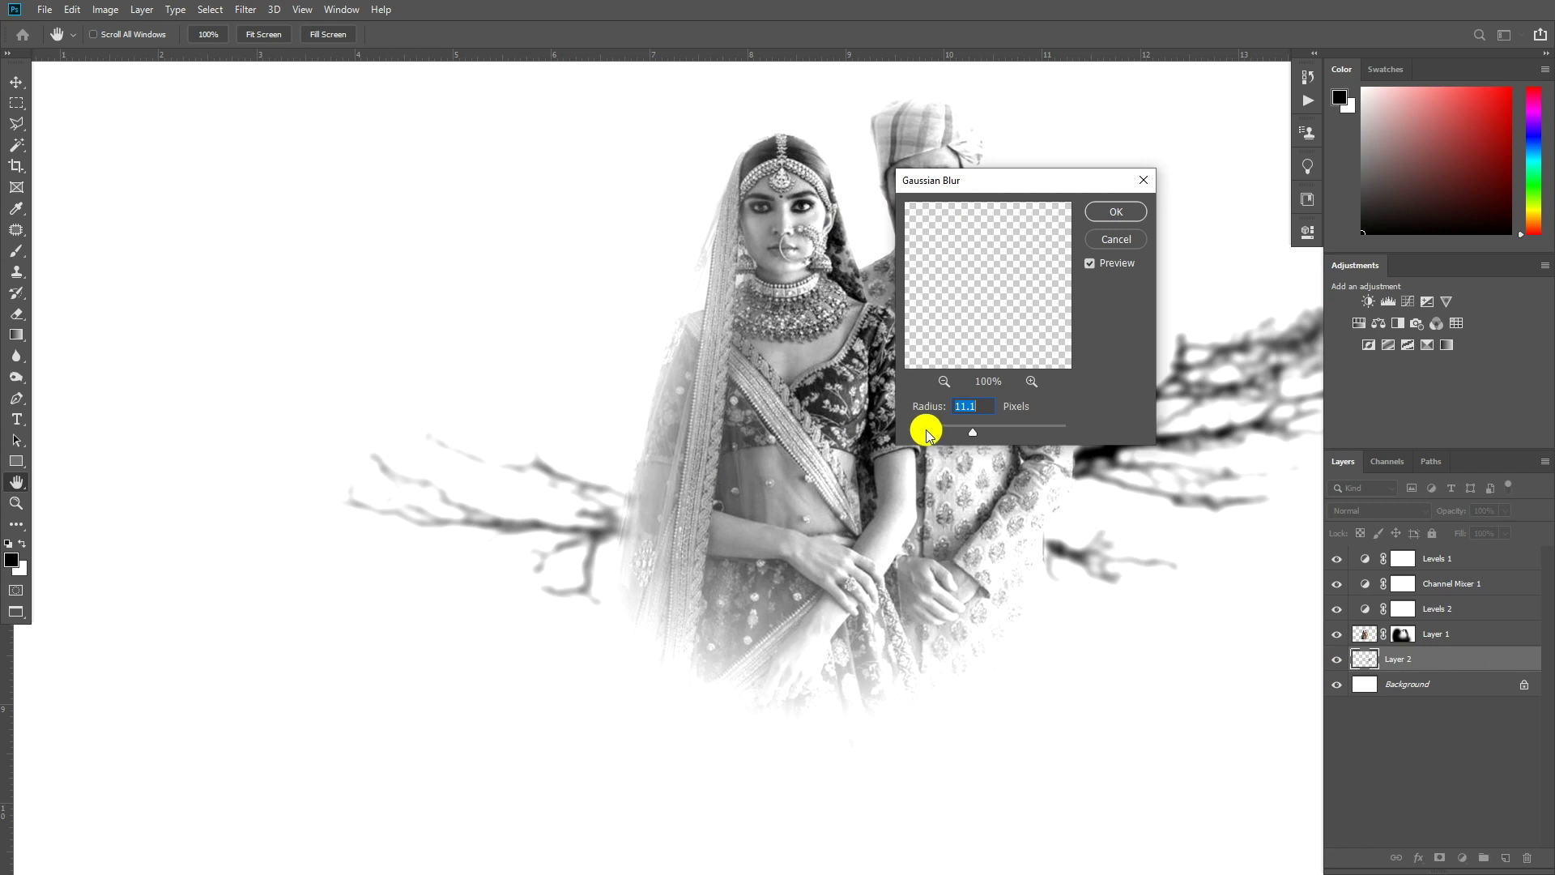
key("shift+Up")
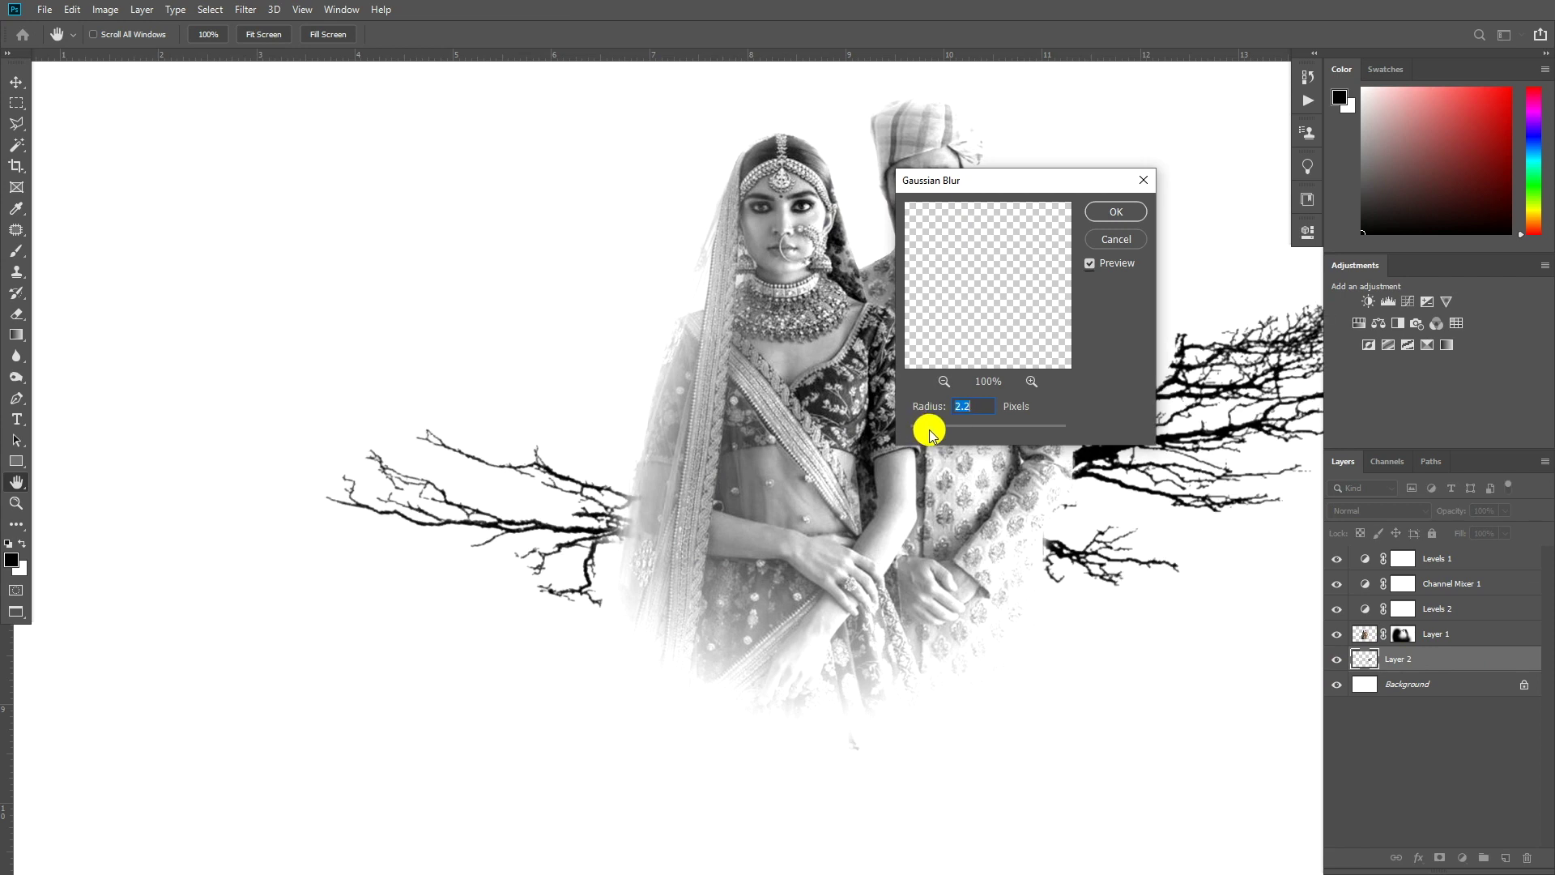
left_click(1096, 211)
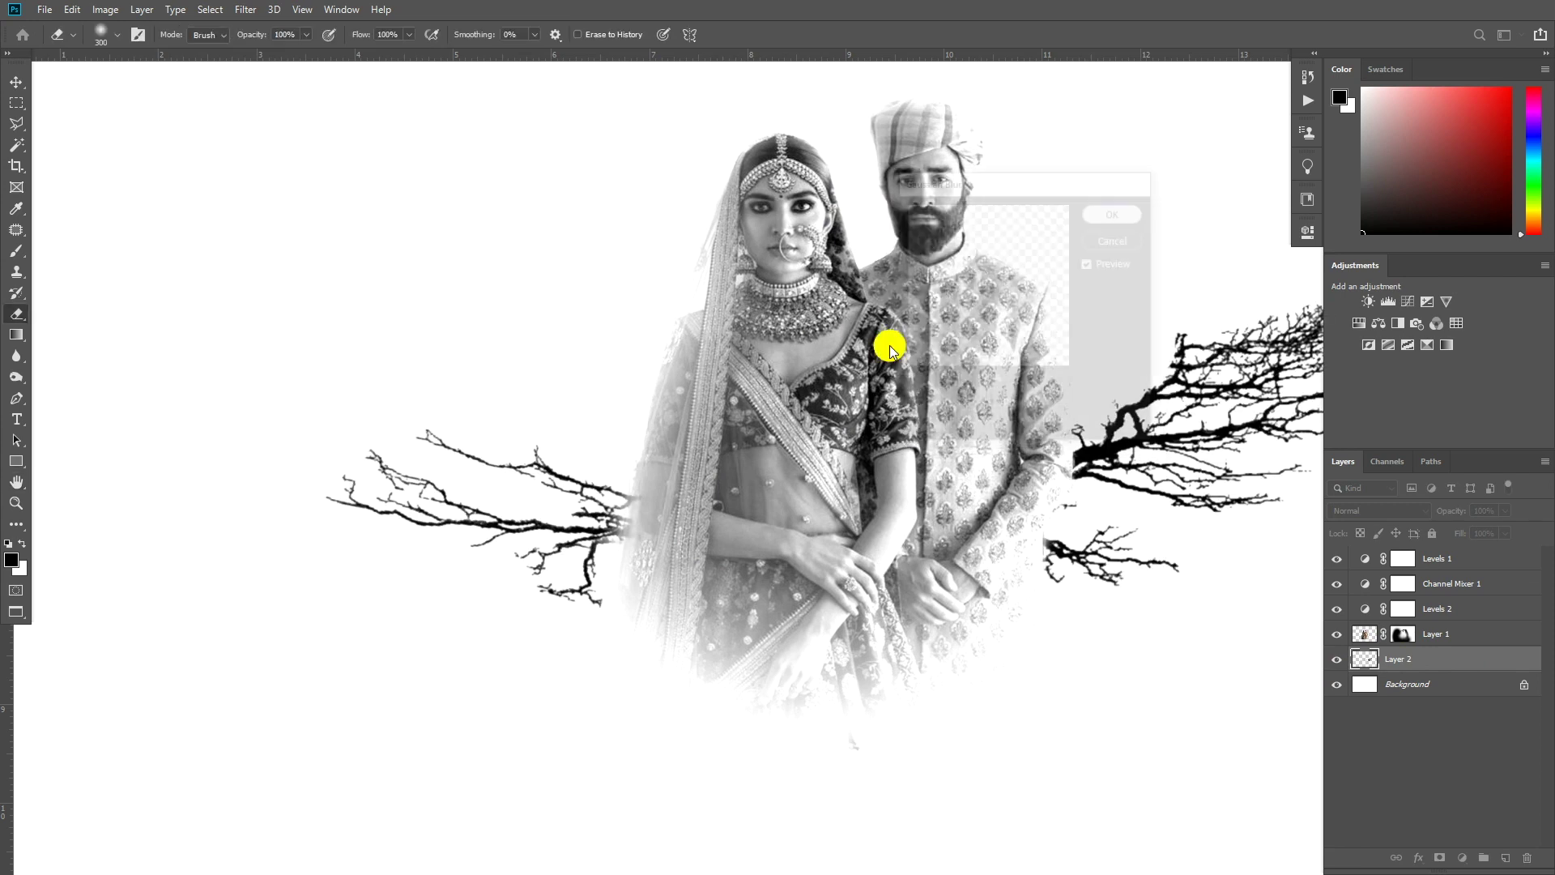
scroll(779, 290, "up", 1)
left_click_drag(779, 290, 619, 452)
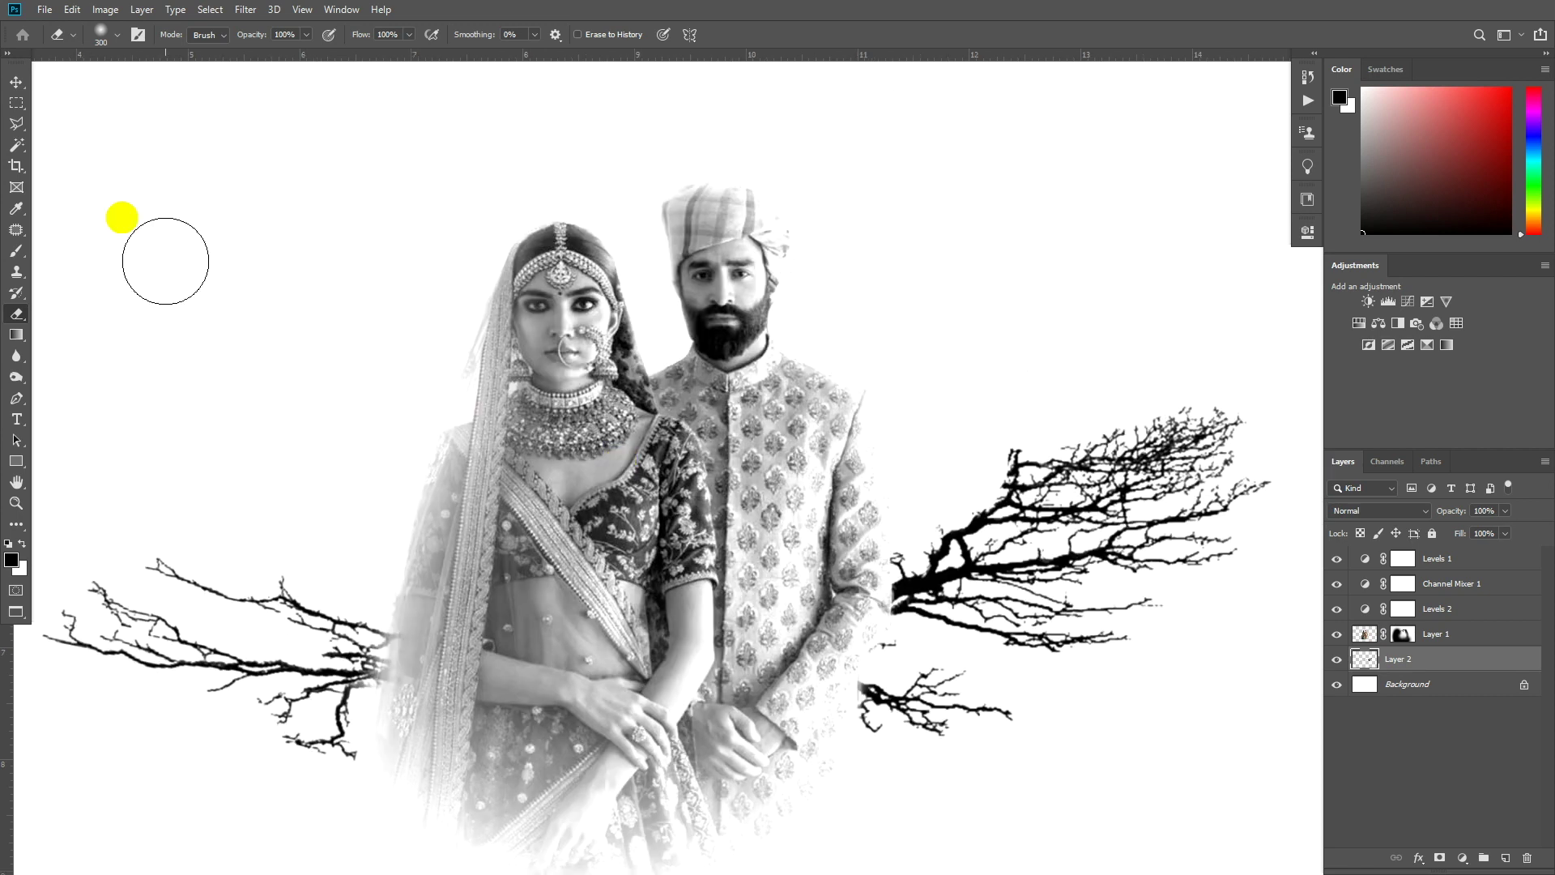
Open the Birds-PNG-Image file and bring the birds into the composite
left_click(59, 8)
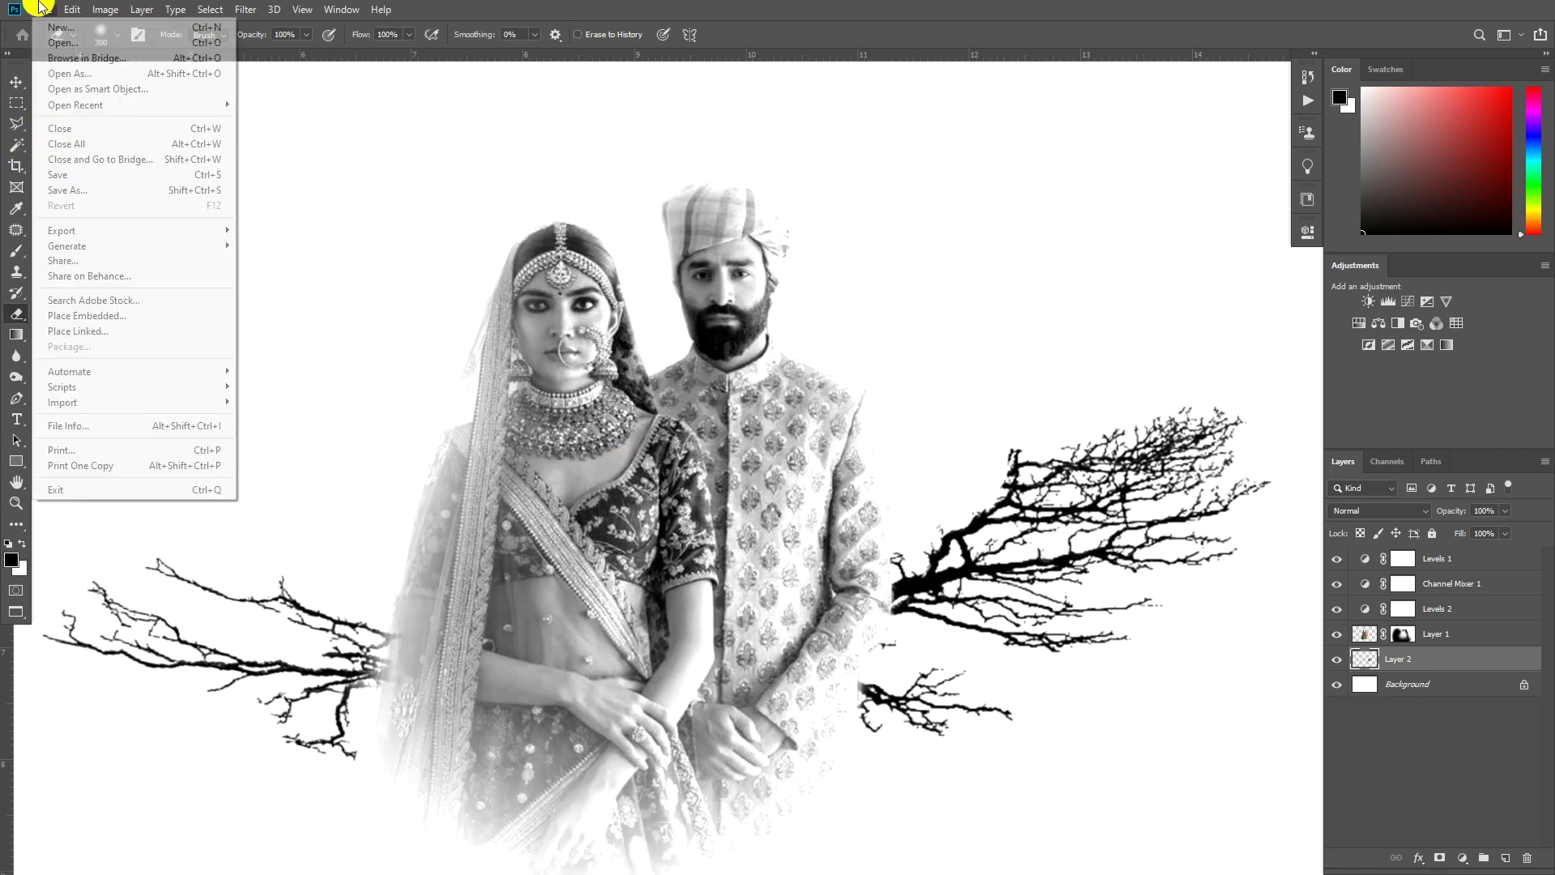
left_click(65, 45)
left_click(300, 243)
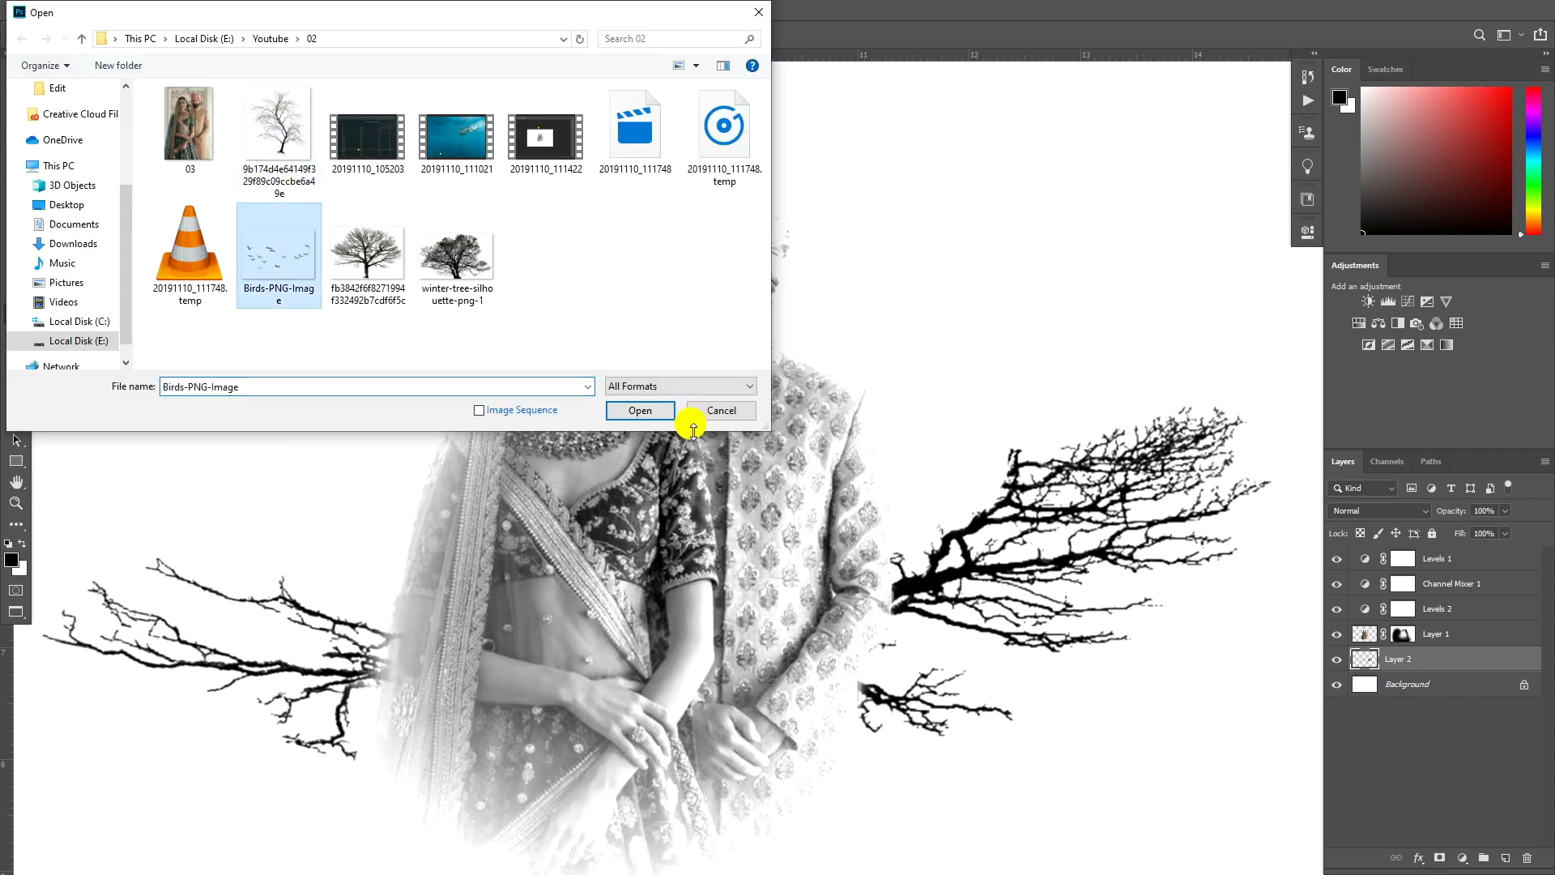
left_click(640, 411)
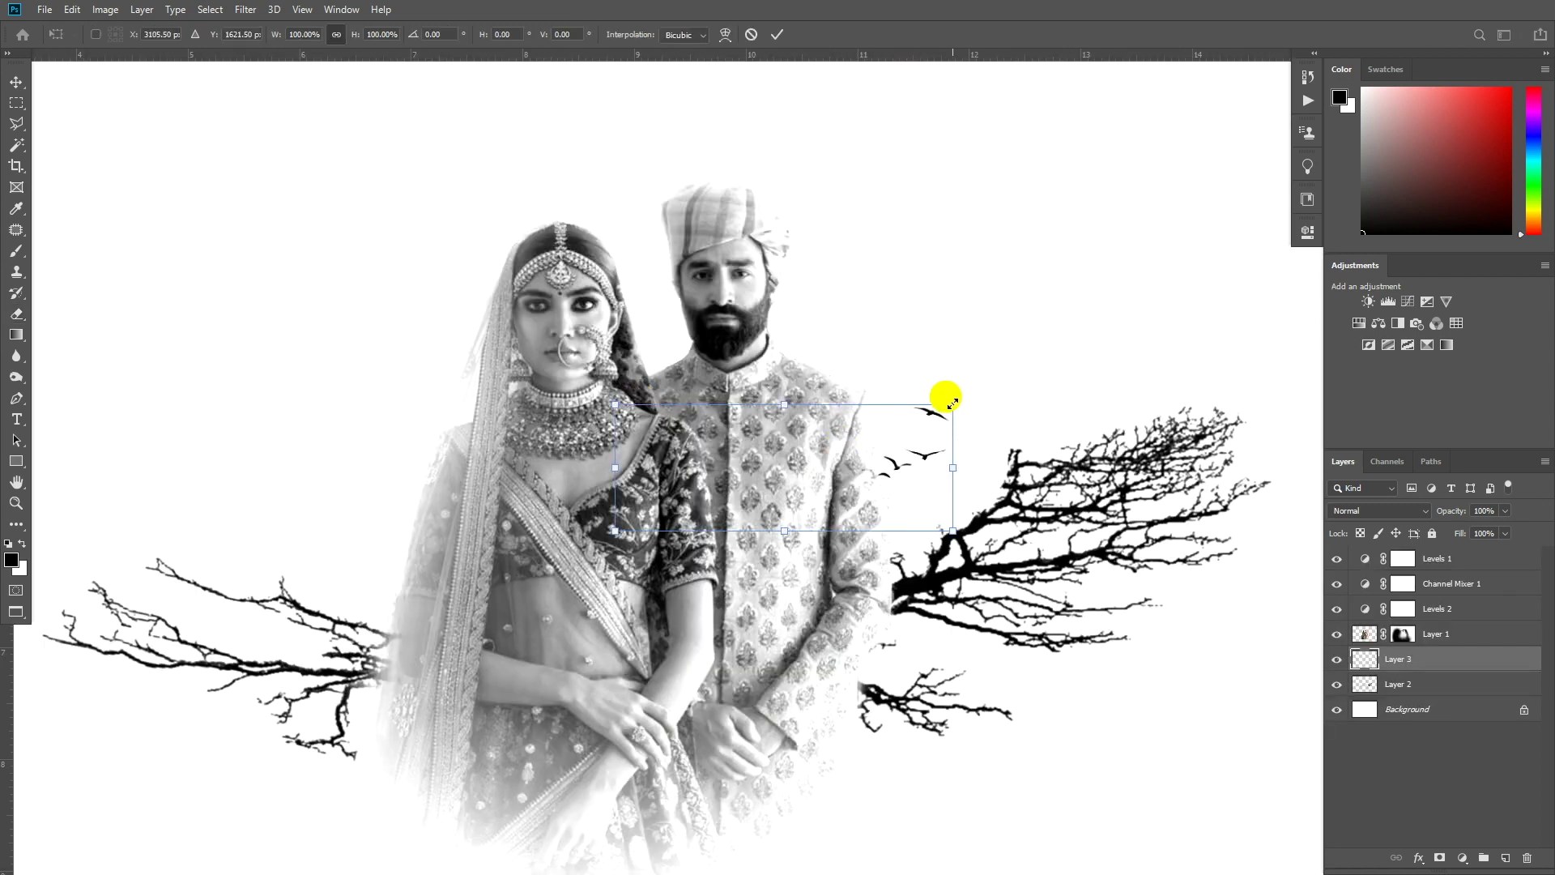
Scale down the flock of birds and place it just above the right-hand branches
left_click_drag(953, 403, 879, 424)
mouse_move(798, 473)
left_mouse_down()
mouse_move(1129, 389)
mouse_move(1105, 421)
mouse_move(1053, 414)
left_mouse_up()
key("Return")
key("e")
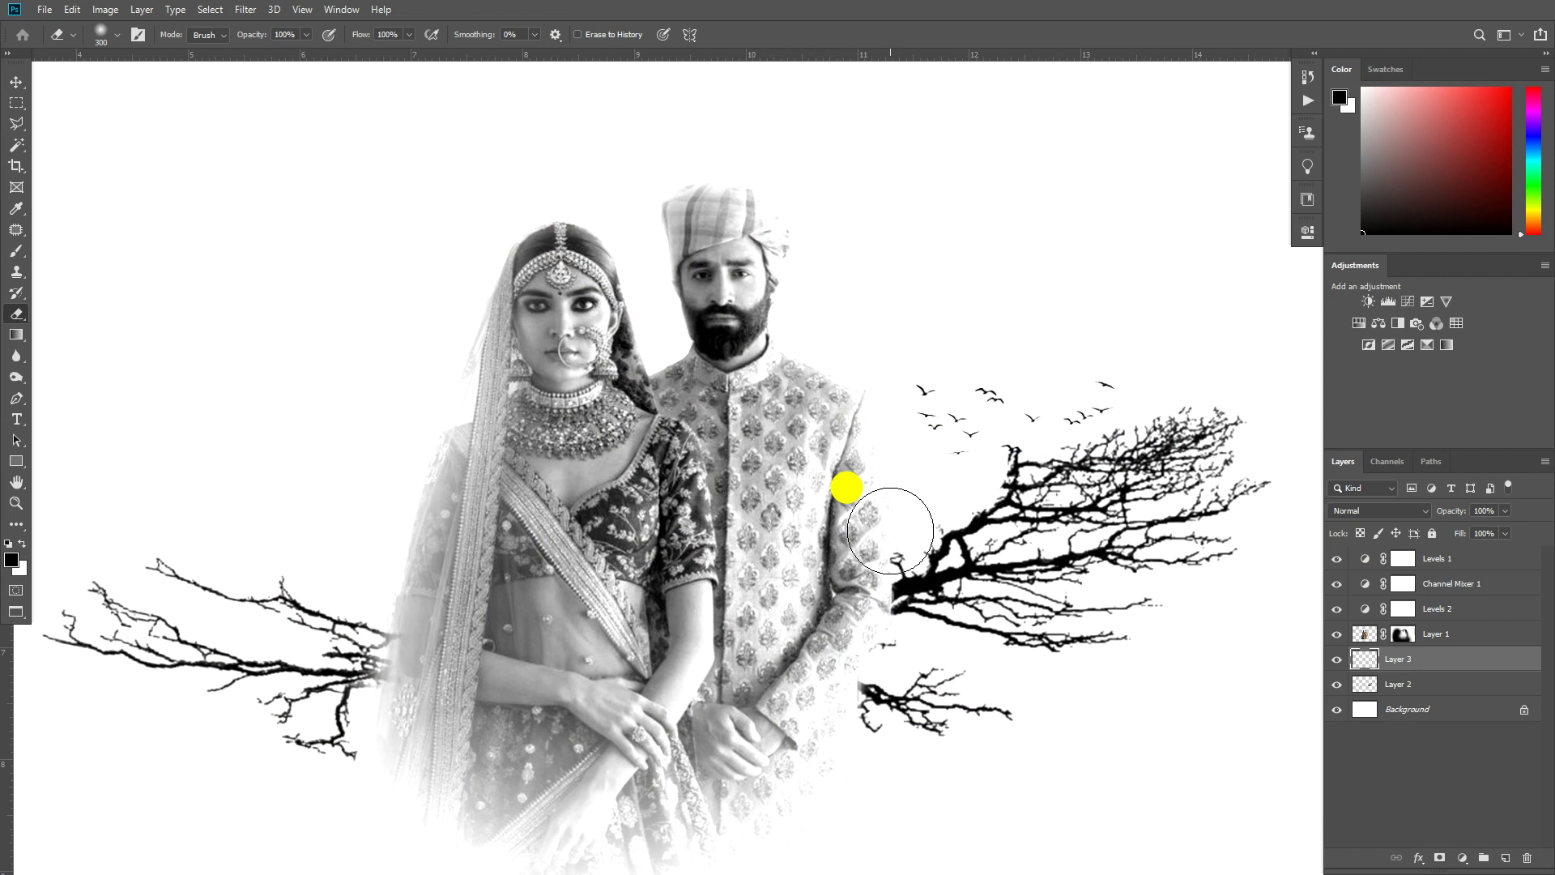
Enlarge the flock of birds slightly above the right-hand branches with a second free transform
scroll(846, 490, "down", 4)
key("m")
key("ctrl+t")
left_click_drag(1007, 454, 979, 482)
key("Return")
key("m")
scroll(868, 538, "down", 3)
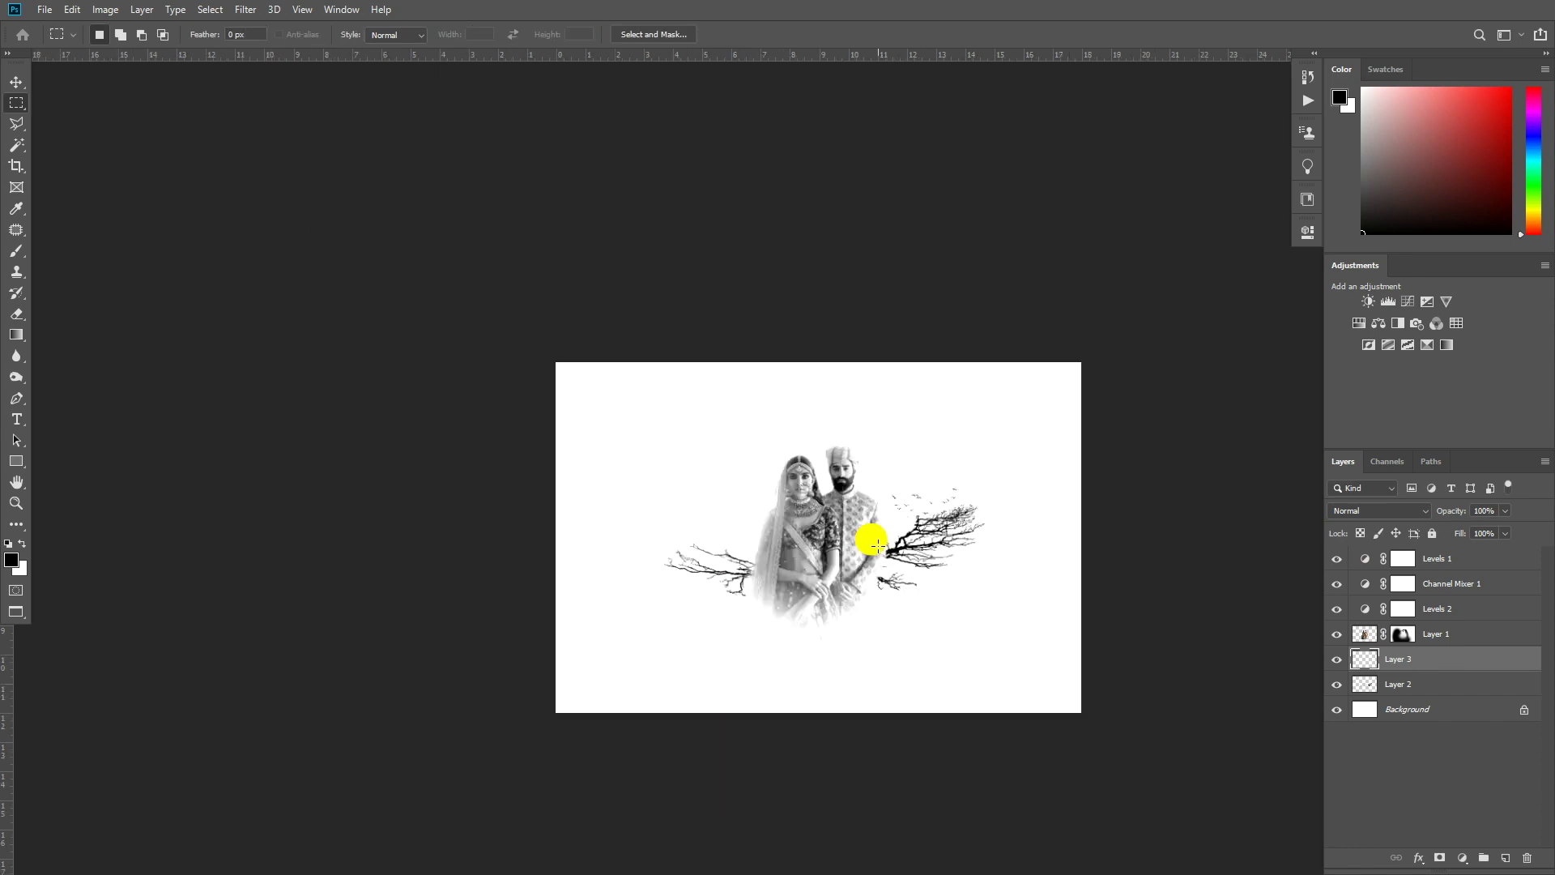
scroll(871, 544, "up", 4)
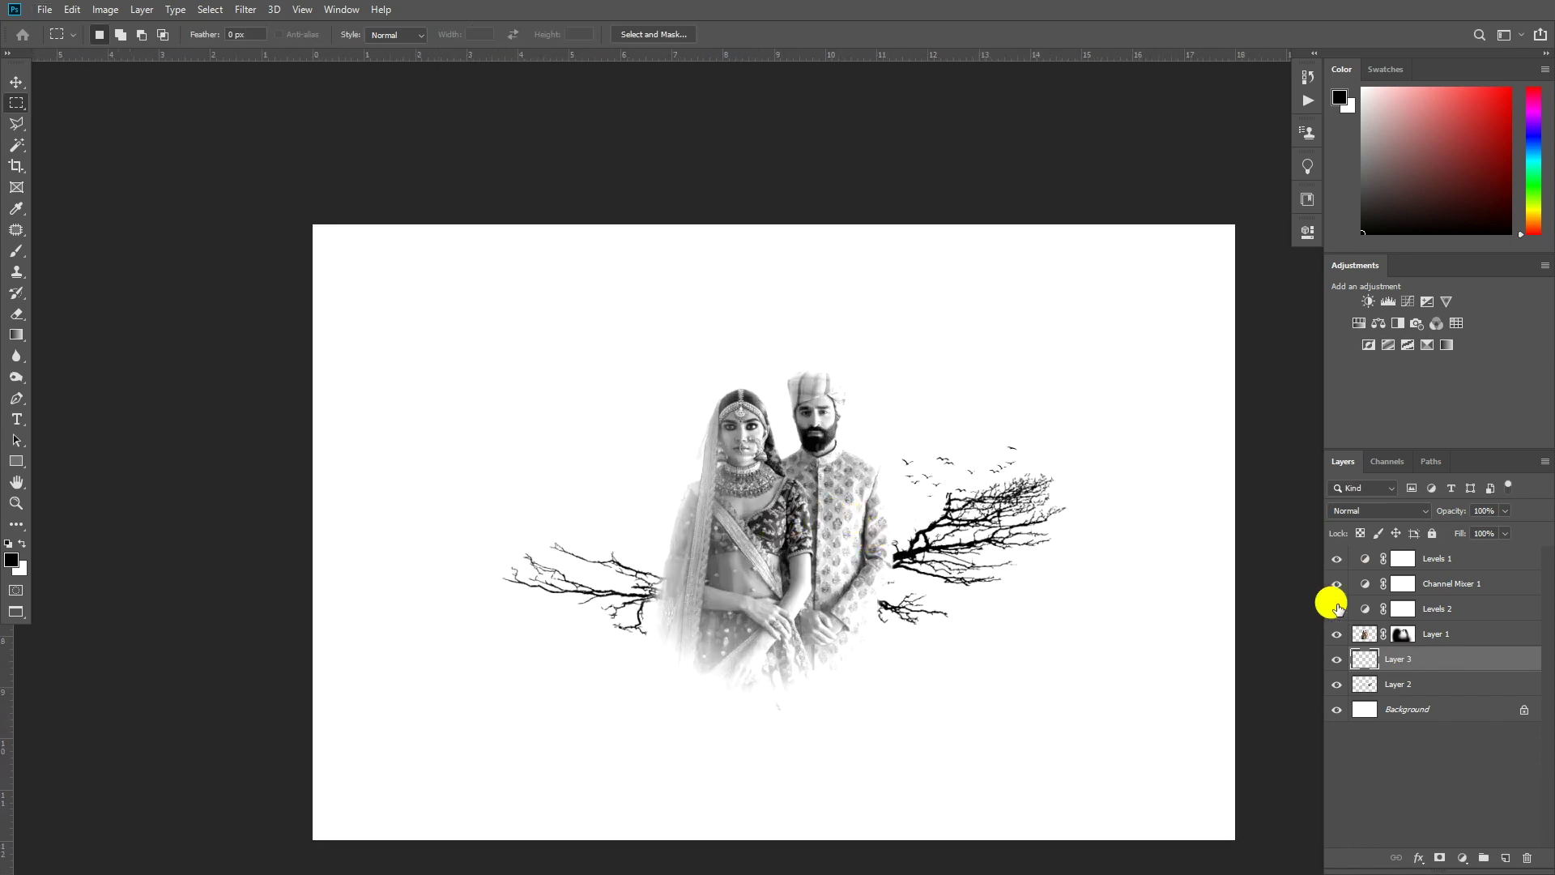
Rebalance the Channel Mixer 1 adjustment in monochrome to Red +48, Green +53 and Blue +22
double_click(1365, 583)
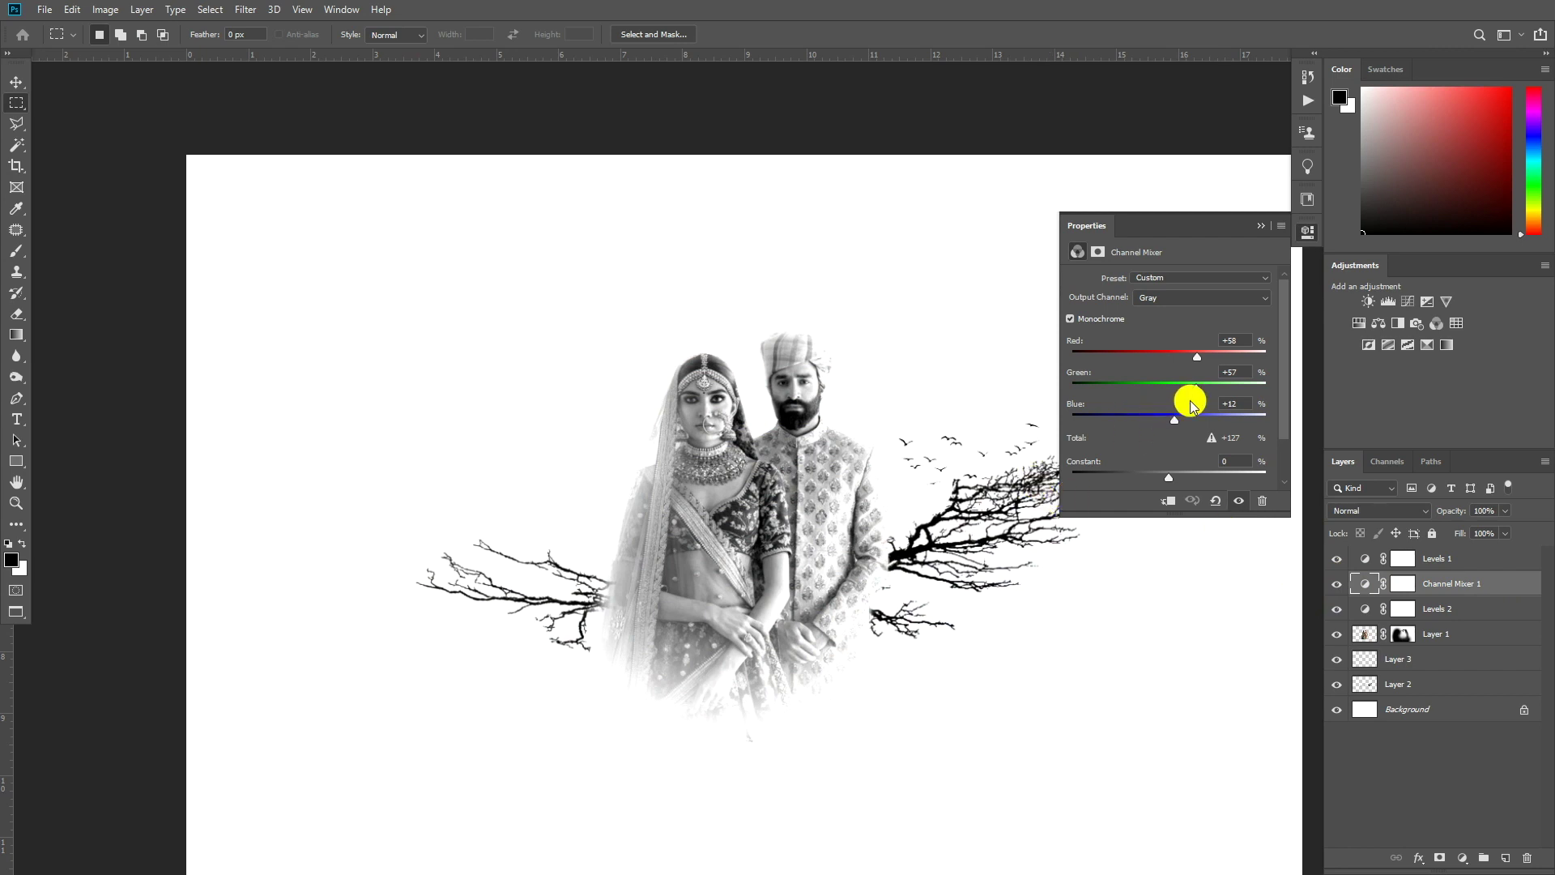
left_click(1216, 500)
left_click(1071, 318)
left_click_drag(1189, 355, 1181, 423)
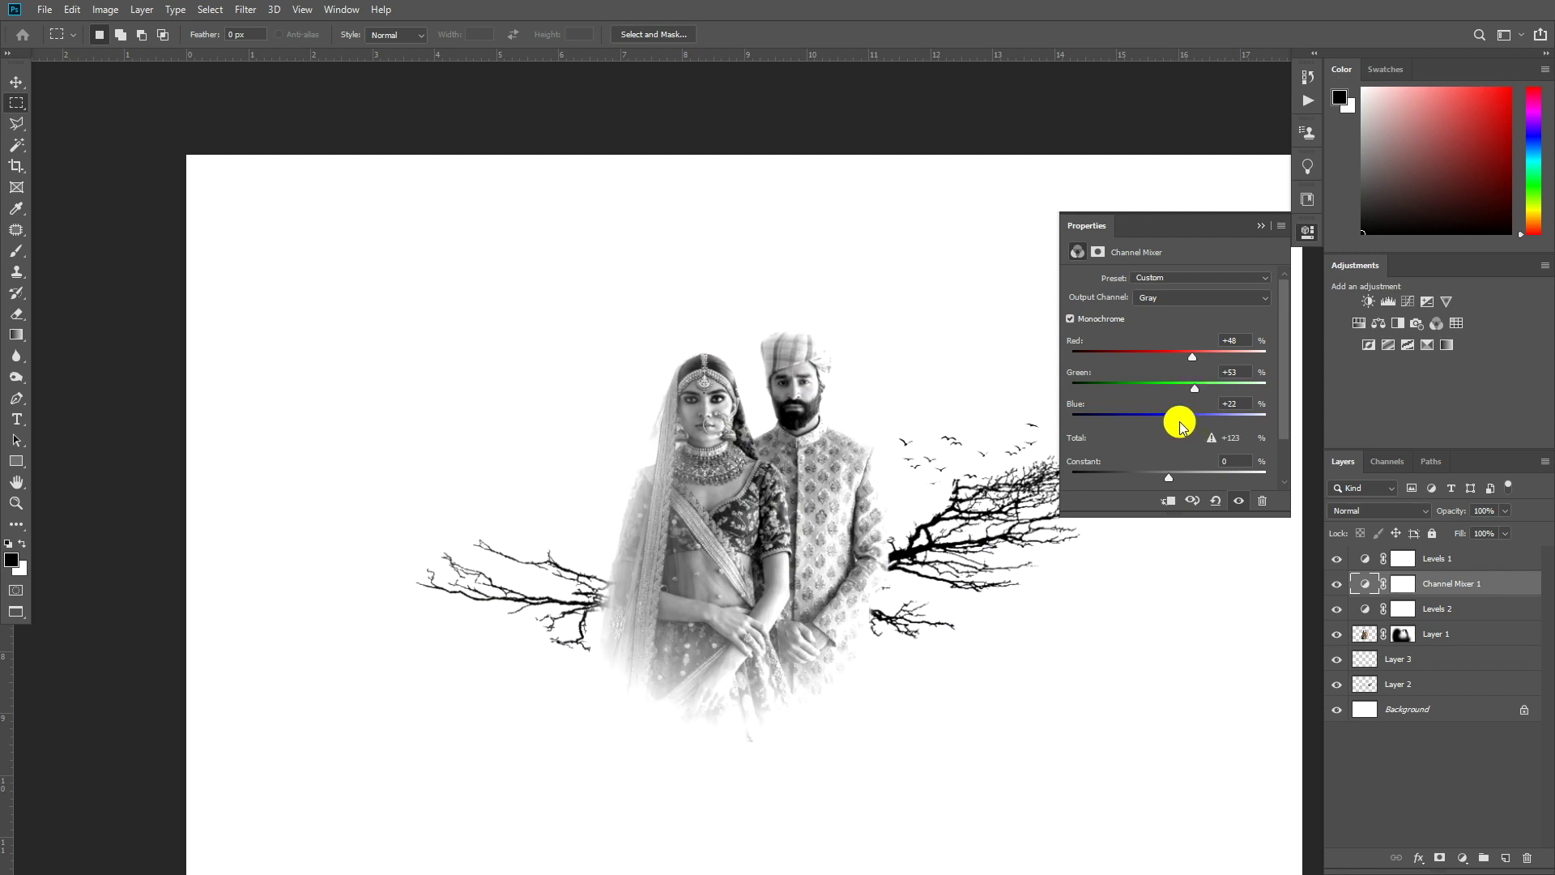
left_click(1260, 226)
scroll(1008, 446, "down", 3)
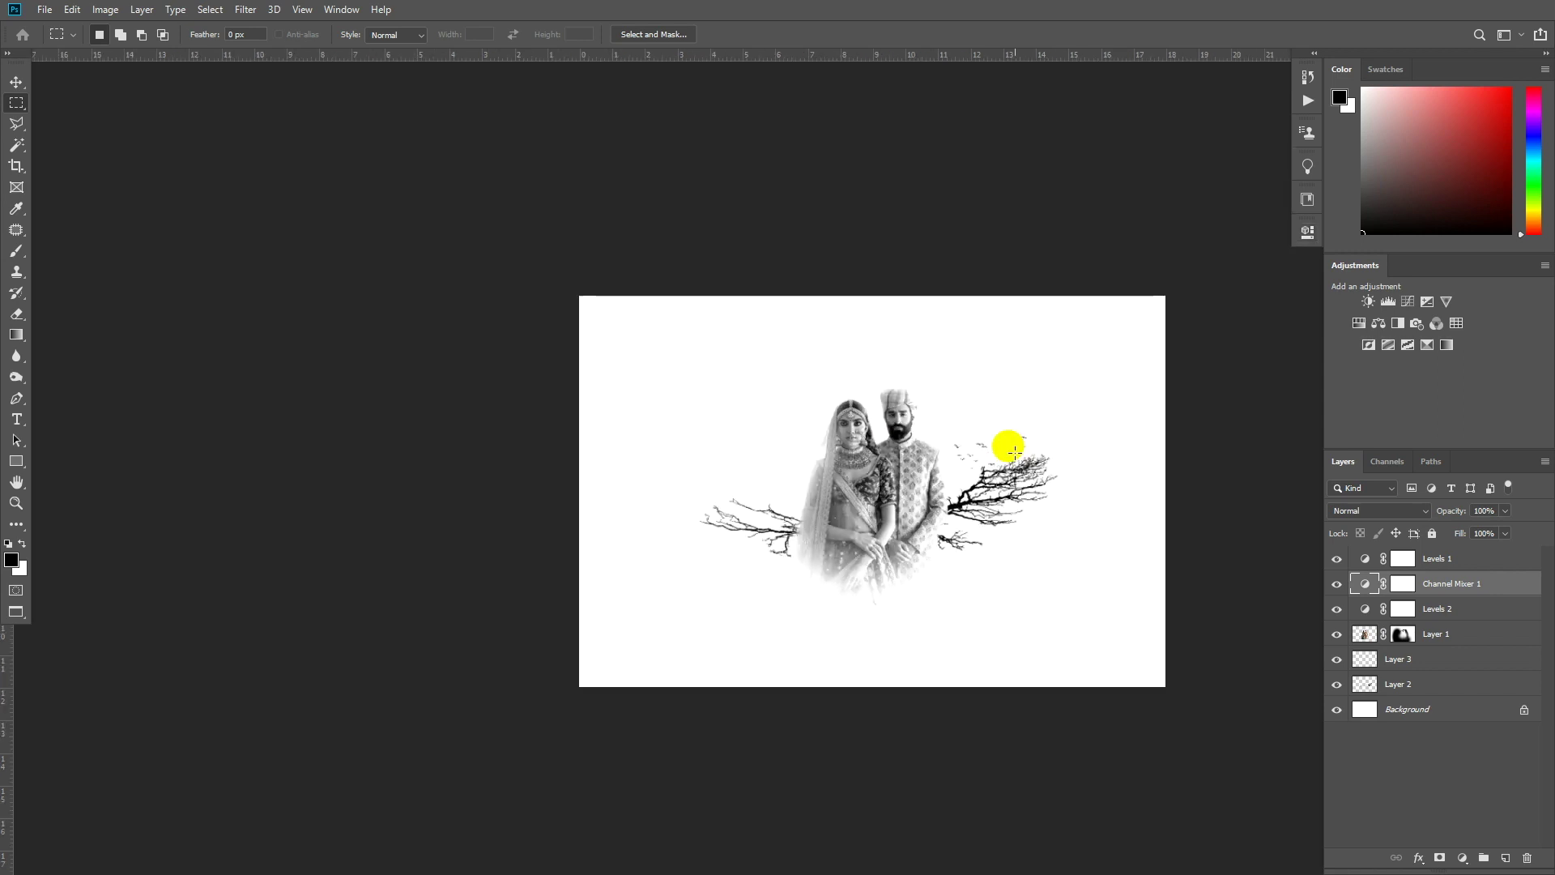
Paint Layer 1's mask around the couple's lower bodies and the veil side, fading the last brush stroke to 58% opacity
scroll(1009, 447, "up", 2)
left_click(1404, 640)
key("b")
left_click(775, 608)
key("x")
mouse_move(775, 608)
left_mouse_down()
mouse_move(724, 627)
mouse_move(822, 610)
left_mouse_up()
key("x")
mouse_move(612, 486)
left_mouse_down()
mouse_move(589, 724)
mouse_move(590, 705)
mouse_move(730, 769)
mouse_move(945, 734)
mouse_move(695, 733)
left_mouse_up()
key("ctrl+shift+f")
type("50")
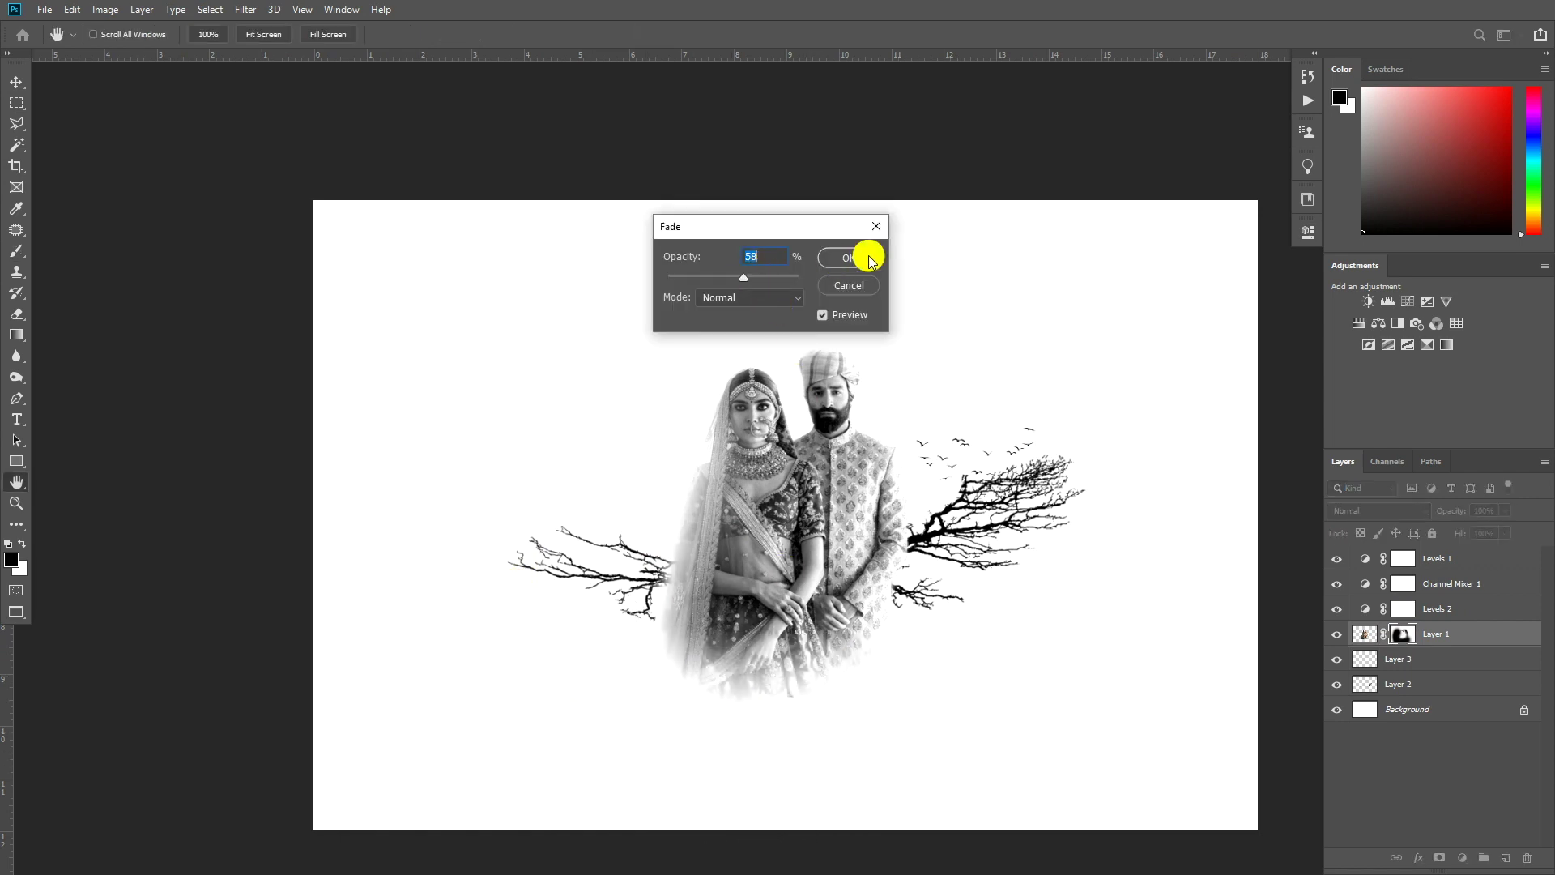
left_click(867, 250)
Soften the couple's lower edge with one more black dab on Layer 1's mask, faded to 64% opacity
left_click(769, 657)
key("ctrl+shift+f")
mouse_move(716, 276)
left_mouse_down()
mouse_move(750, 275)
mouse_move(777, 323)
left_mouse_up()
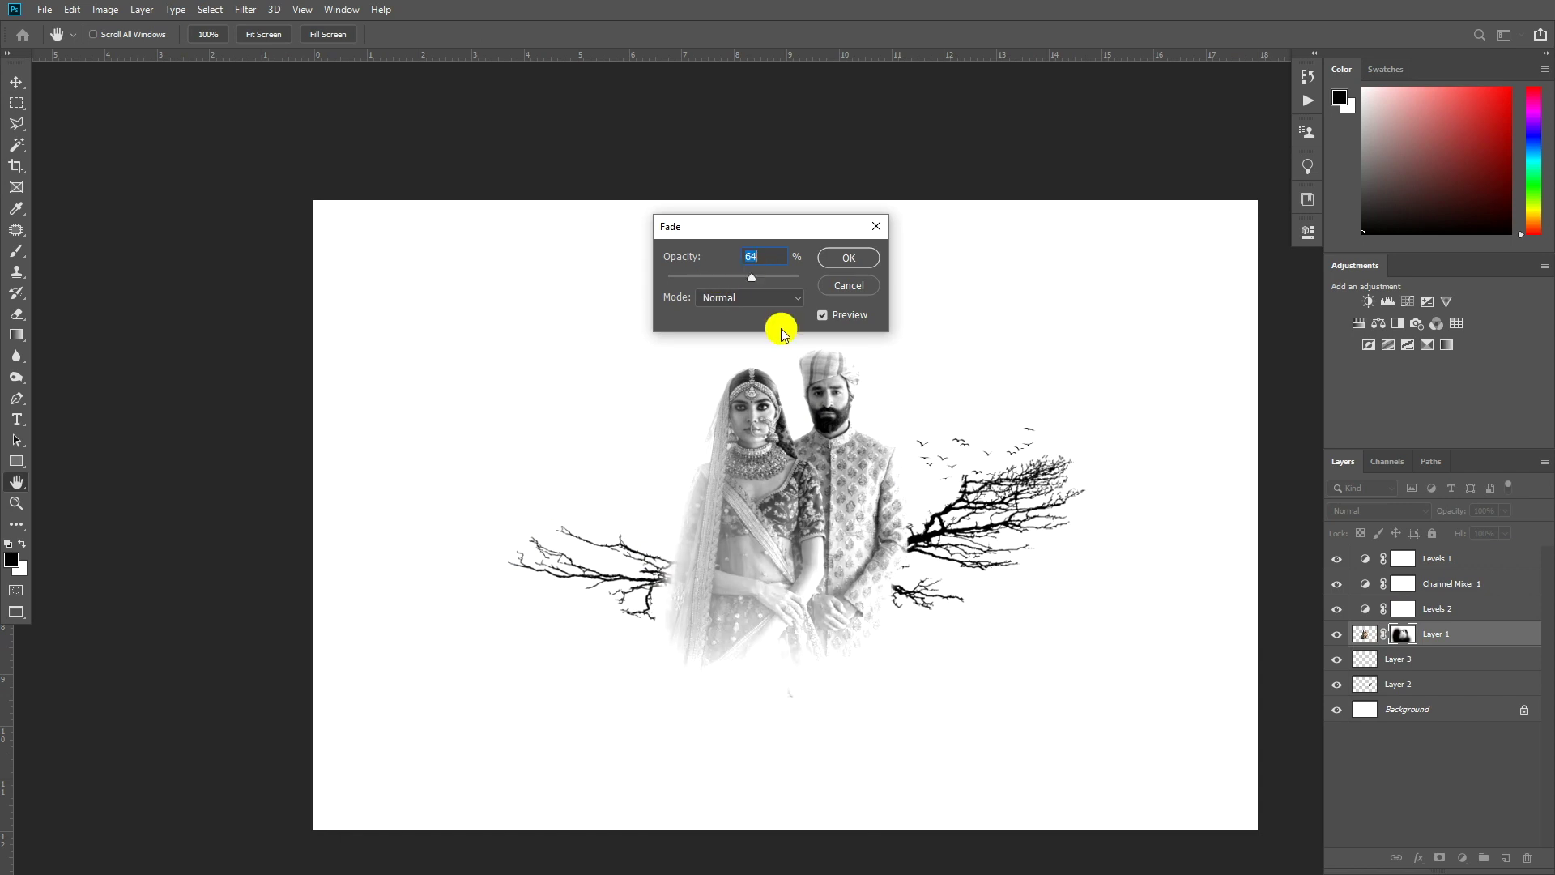
key("Return")
scroll(682, 450, "down", 2)
scroll(682, 450, "up", 1)
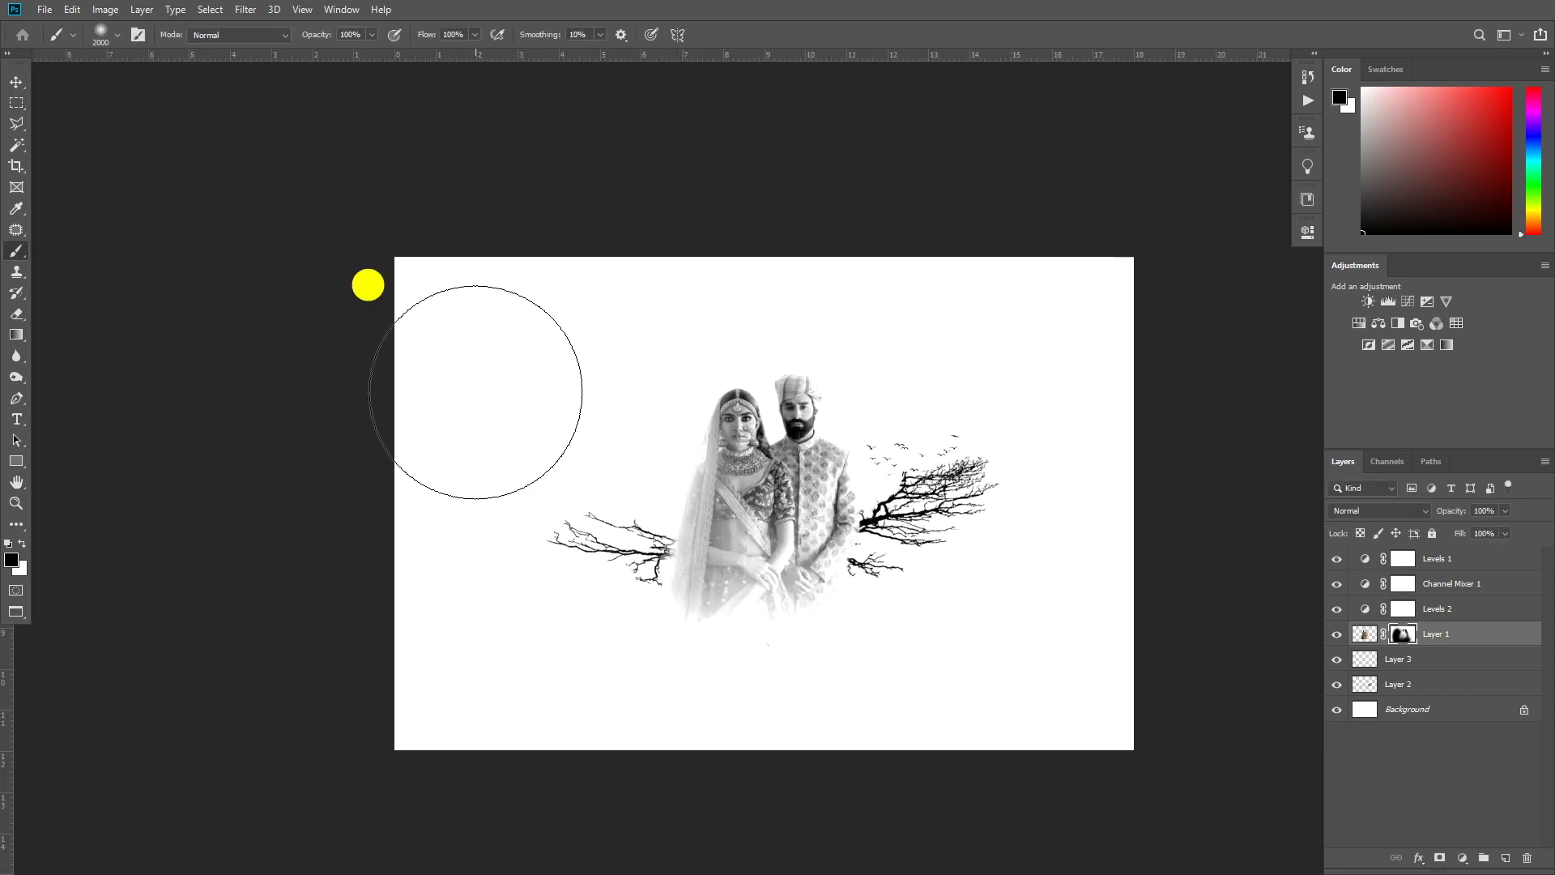
Reduce the brush size to 1400 pixels
key("bracketleft")
key("bracketleft")
key("bracketleft")
key("bracketleft")
key("bracketleft")
key("bracketleft")
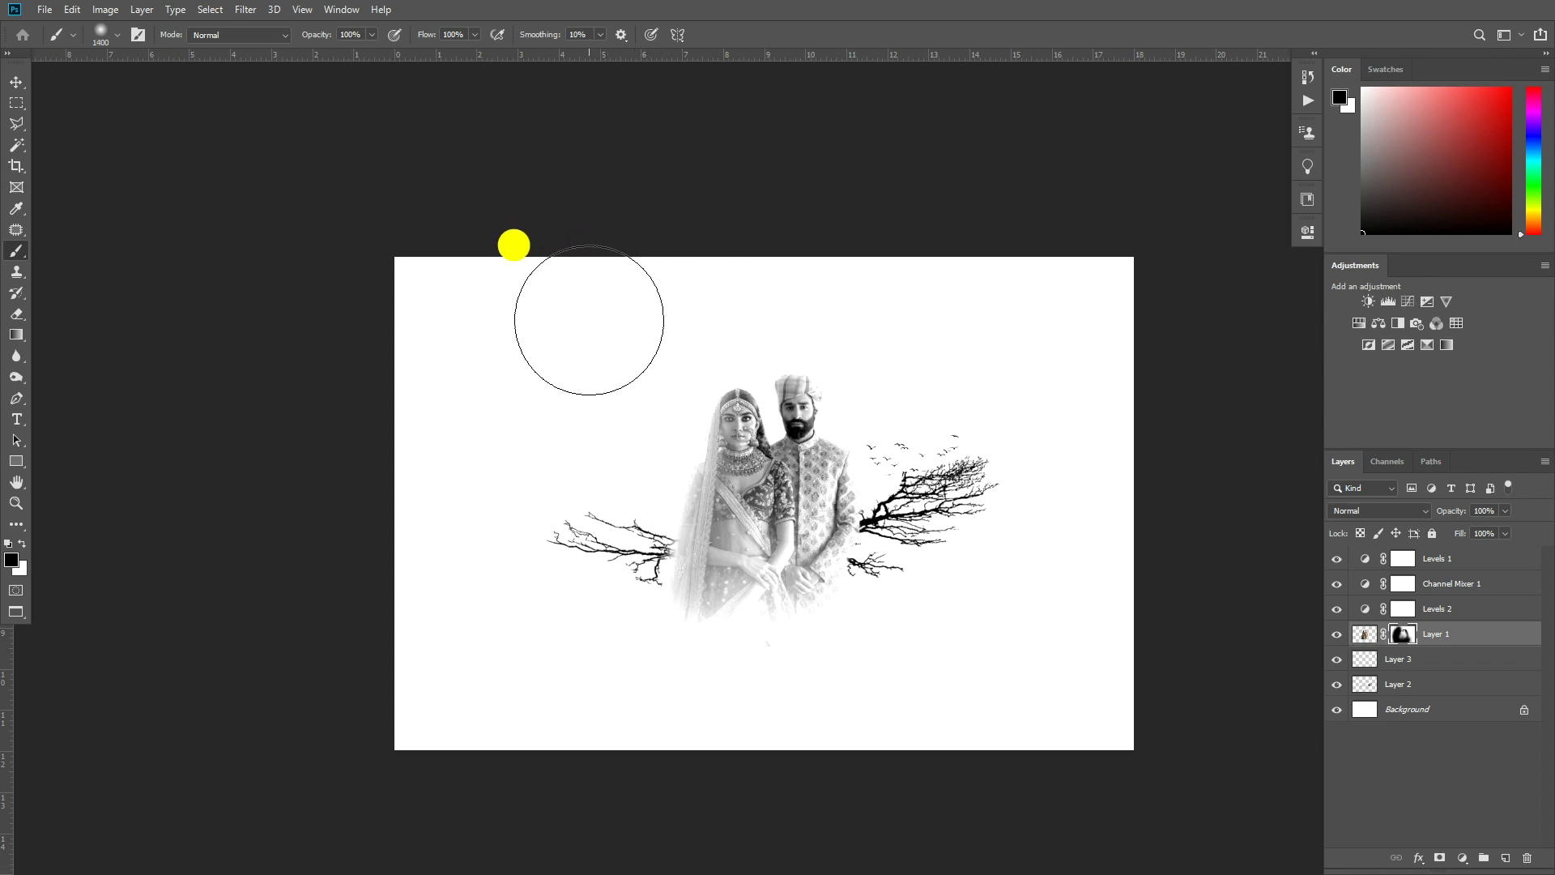
Add a Levels adjustment layer directly above Layer 1 with the shadow input level at 43
key("m")
left_click(1467, 858)
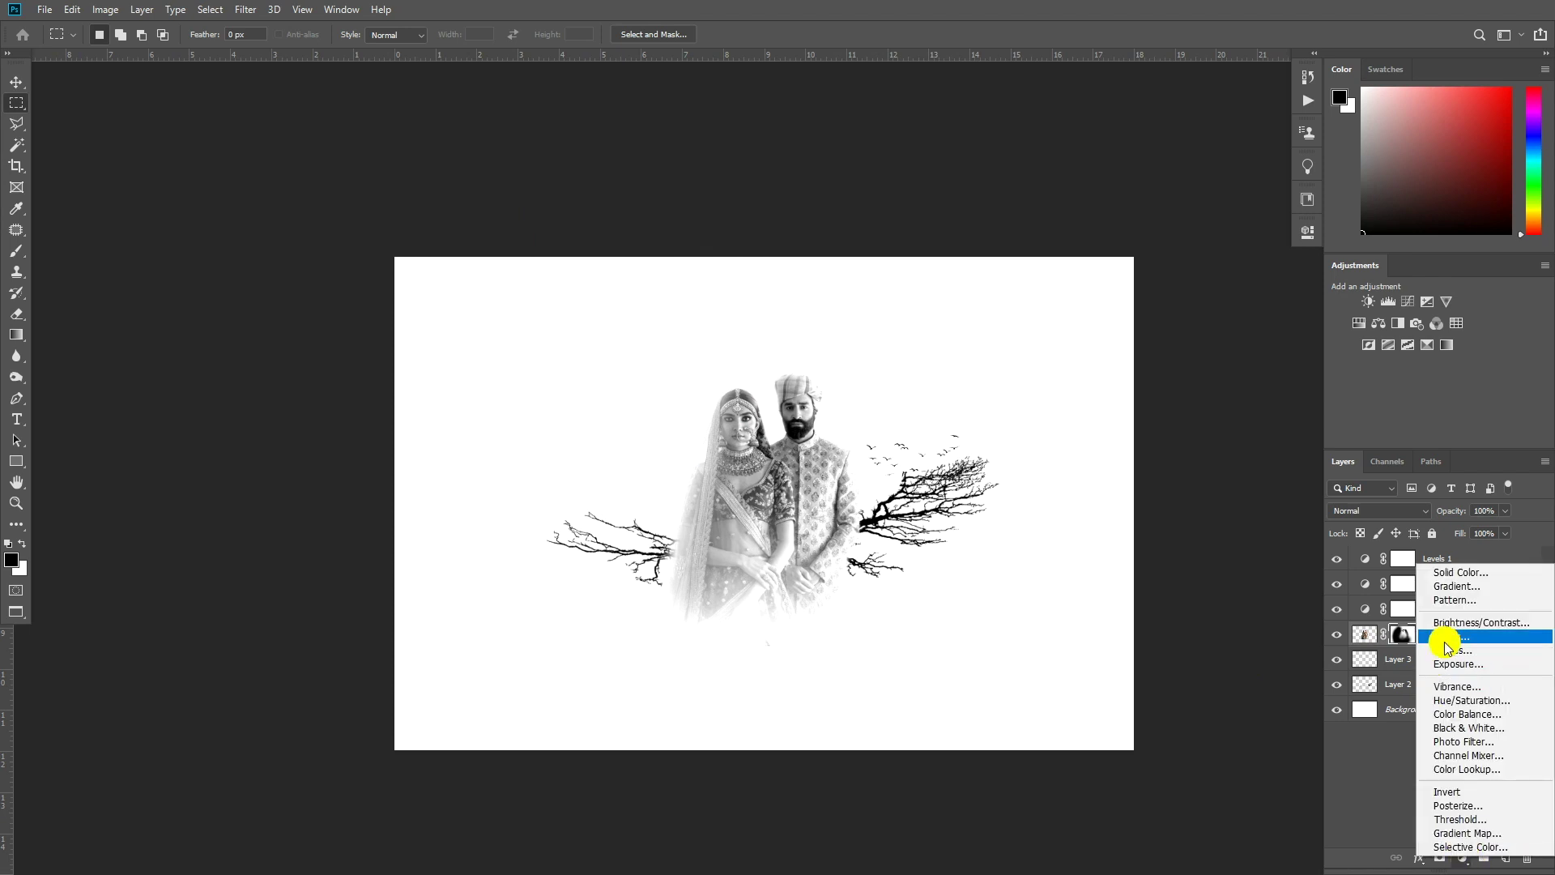
left_click(1427, 635)
left_click_drag(1098, 396, 1126, 401)
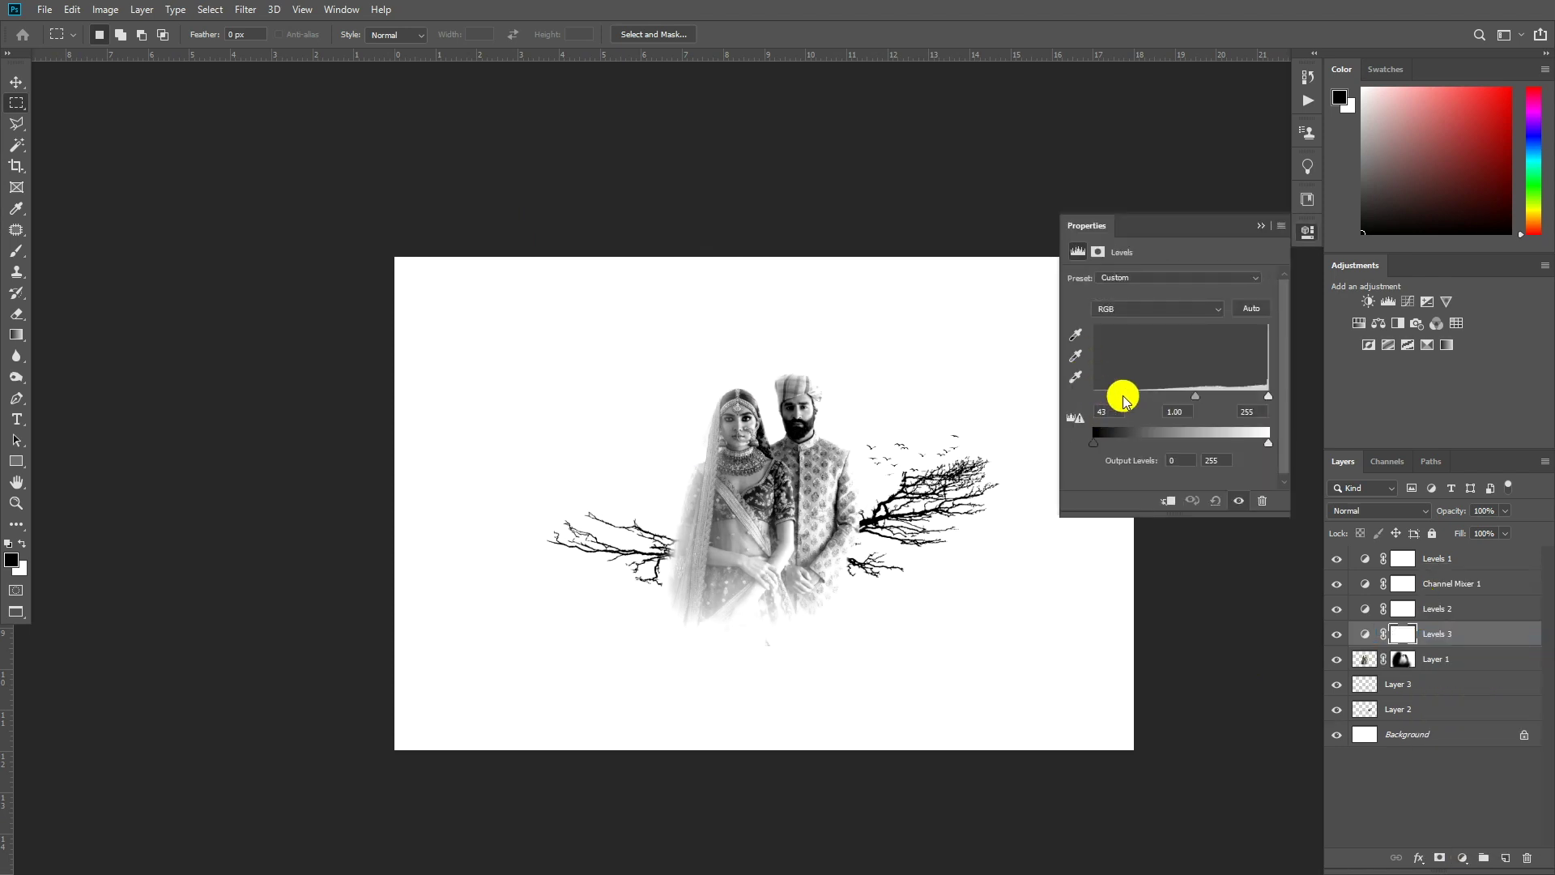
left_click(1261, 226)
Invert the Levels 3 mask and paint white over the bride's hair, face and blouse with a 300-pixel brush
scroll(723, 424, "up", 3)
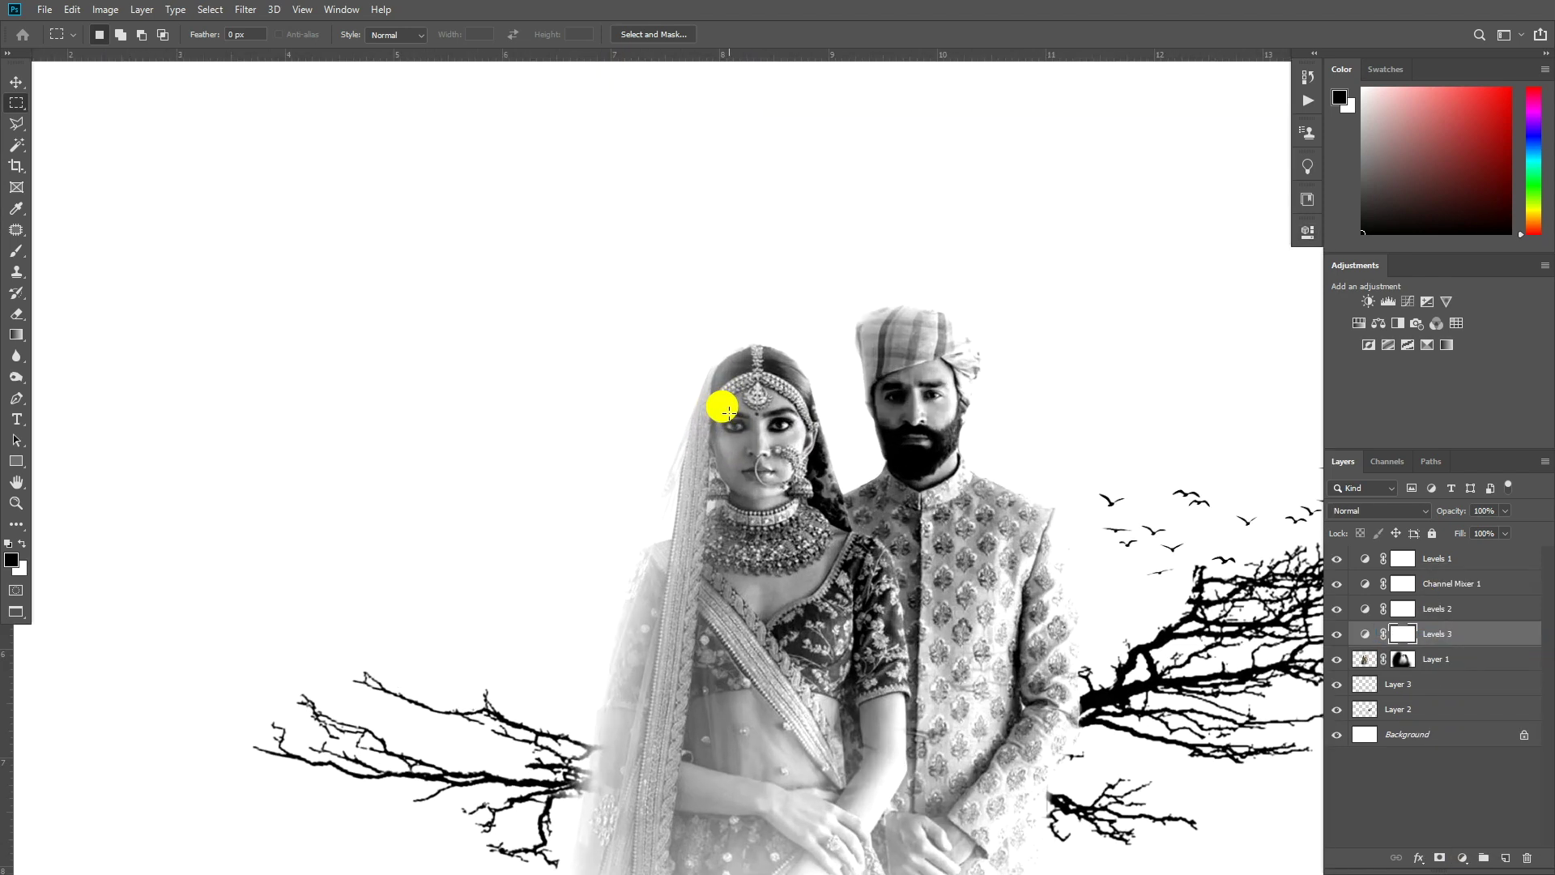
key("ctrl+i")
key("b")
key("x")
mouse_move(712, 361)
left_mouse_down()
mouse_move(785, 712)
mouse_move(875, 674)
left_mouse_up()
Lower the Levels 3 layer's opacity to 72% and switch back to the Rectangular Marquee tool
left_click_drag(1497, 528, 1485, 528)
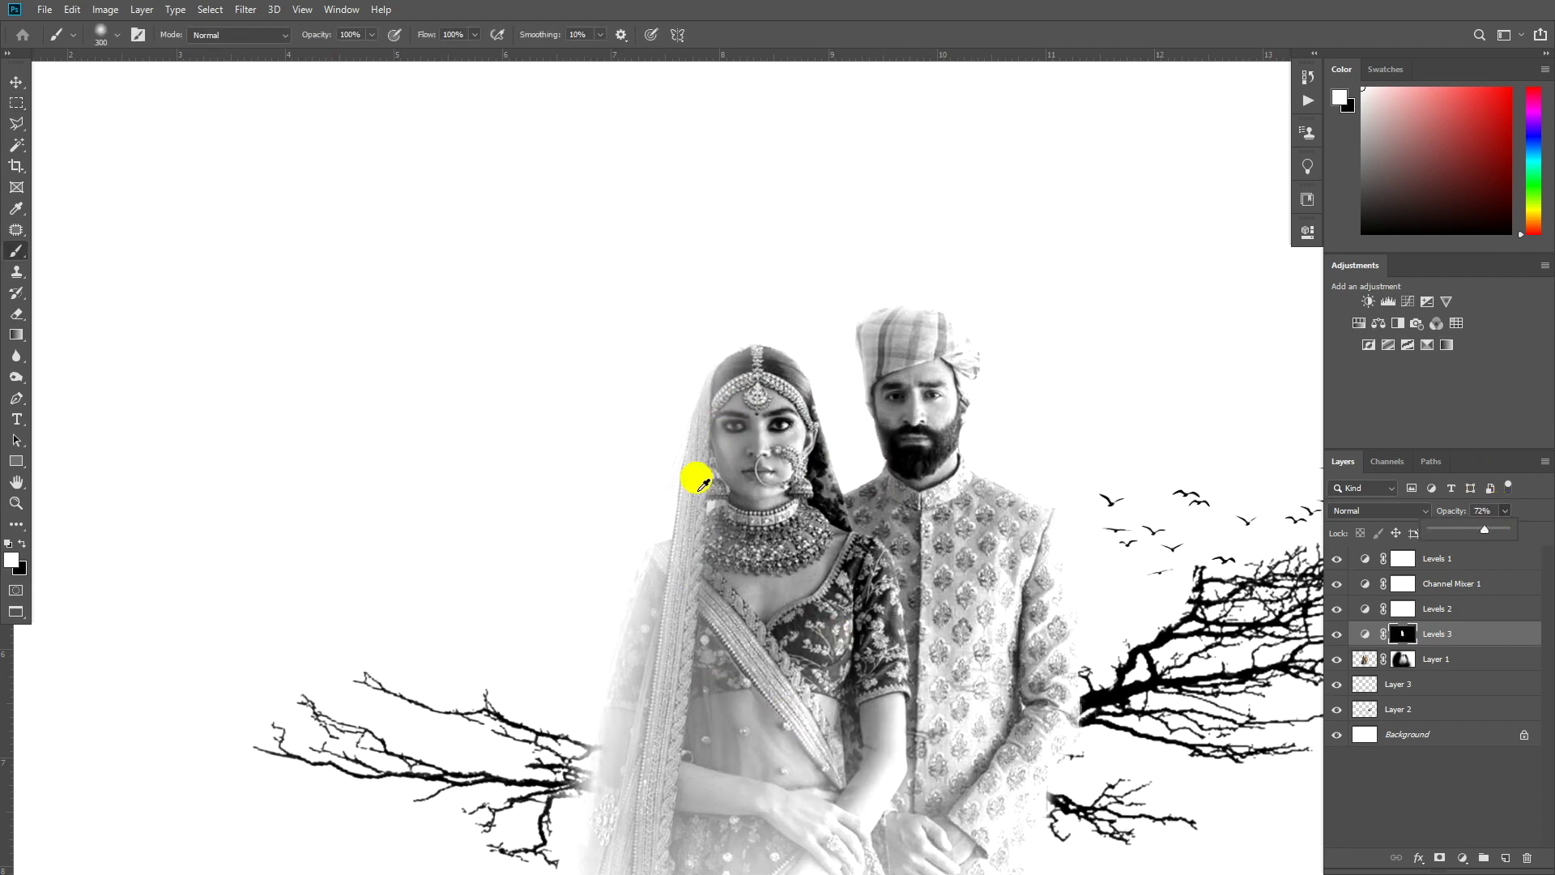
scroll(694, 475, "down", 4)
left_click(16, 103)
scroll(814, 508, "up", 1)
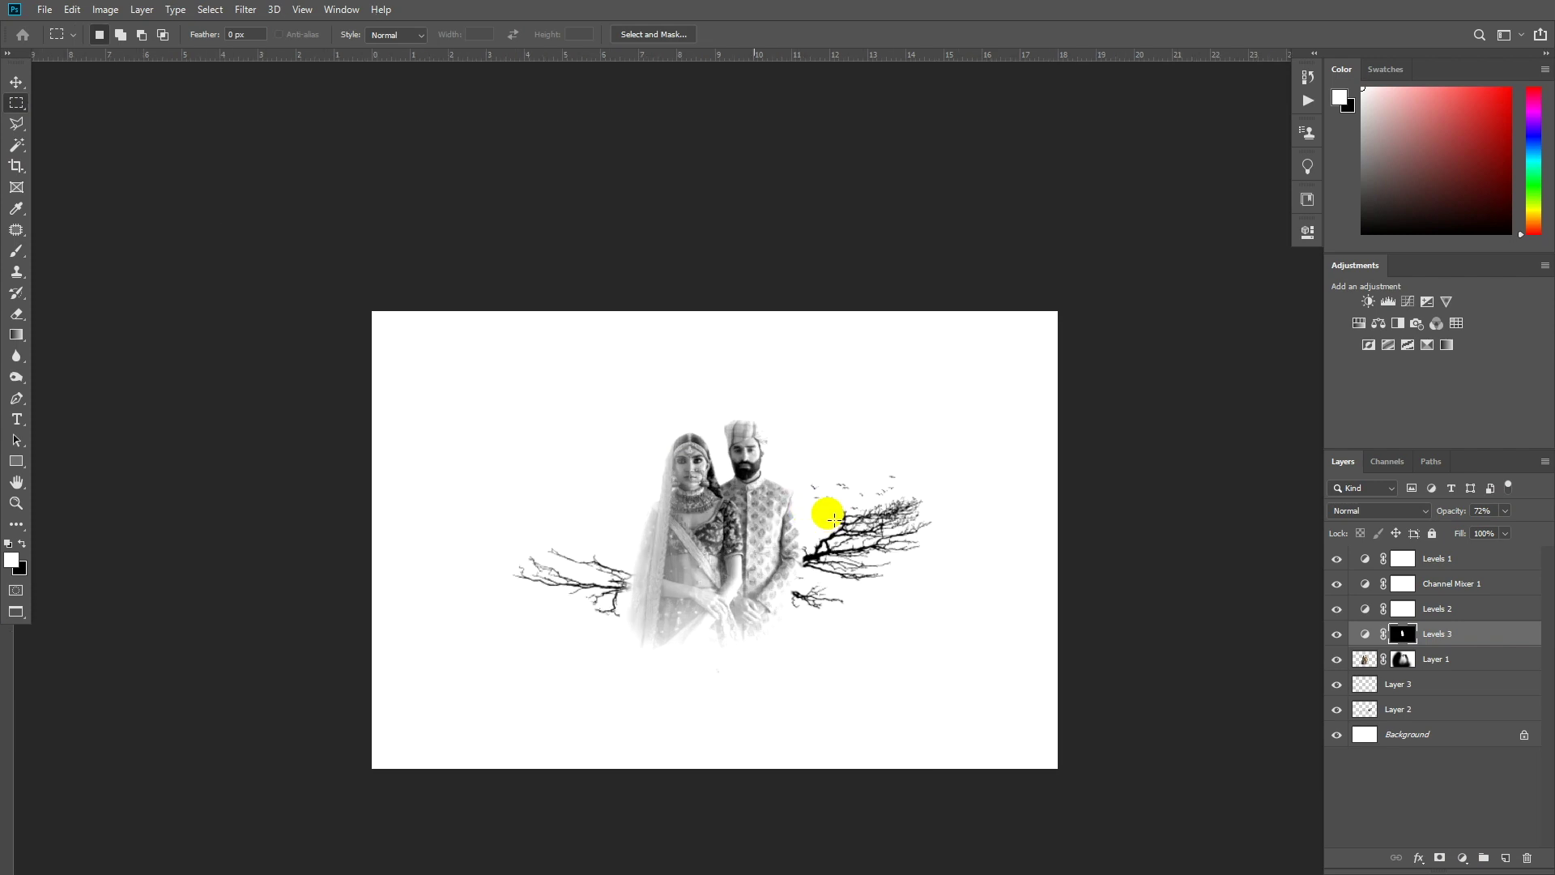